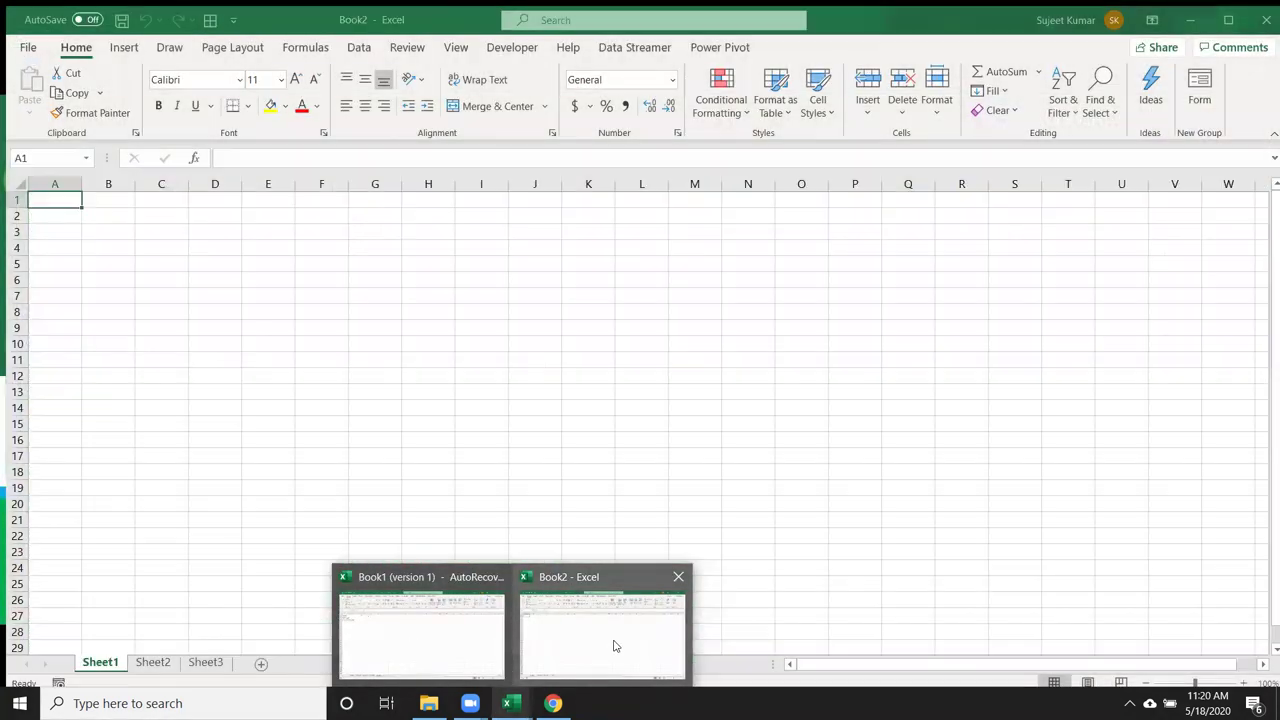
Switch to the Book2 window and come back to its blank Sheet1
left_click(608, 640)
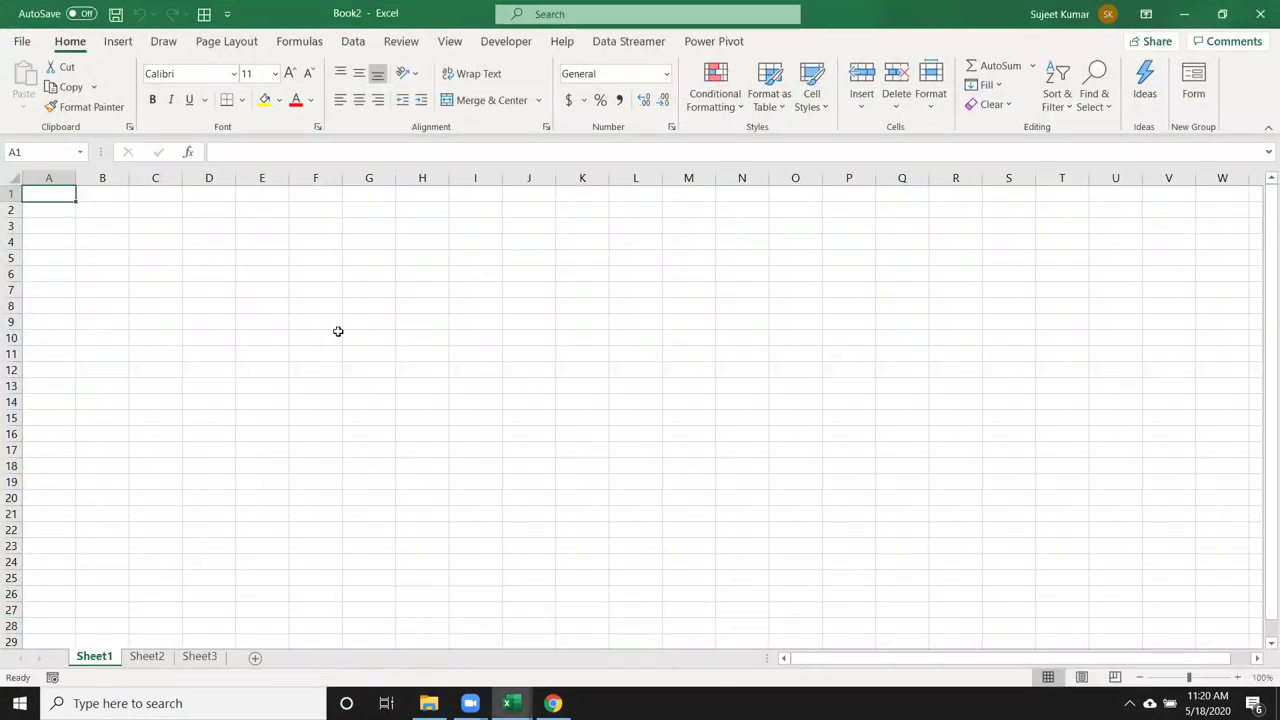
left_click(20, 42)
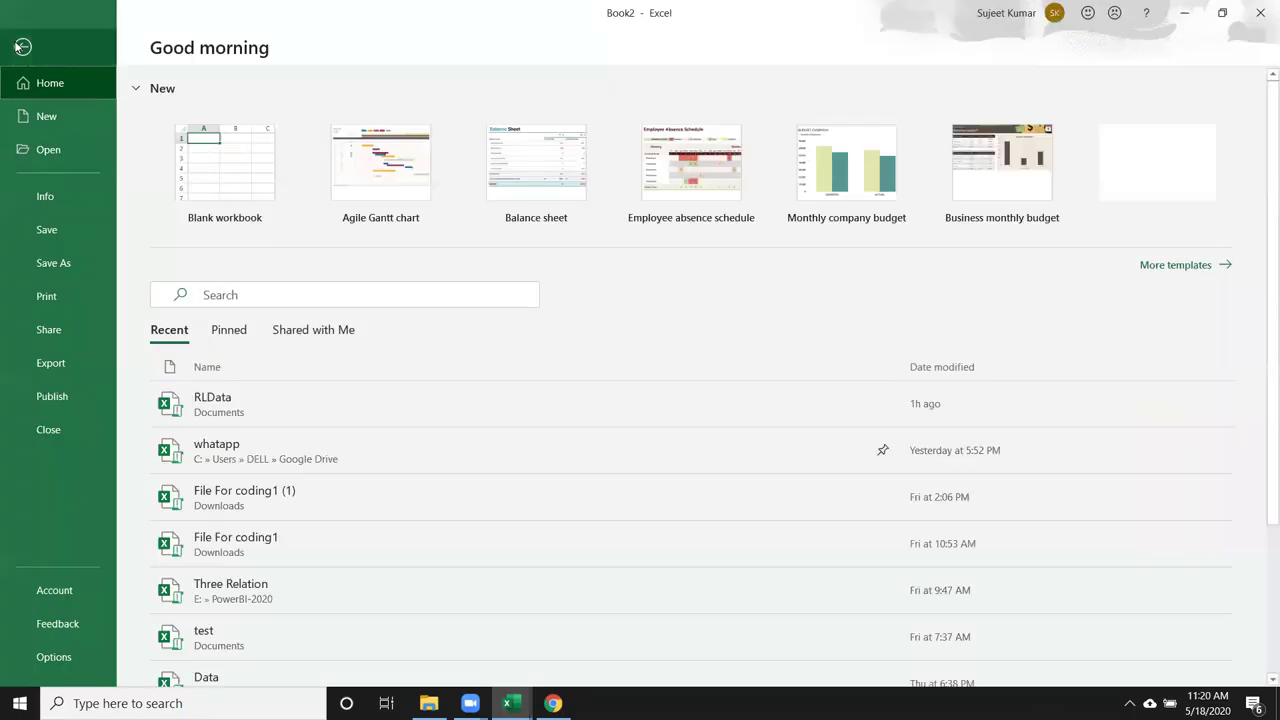
left_click(22, 47)
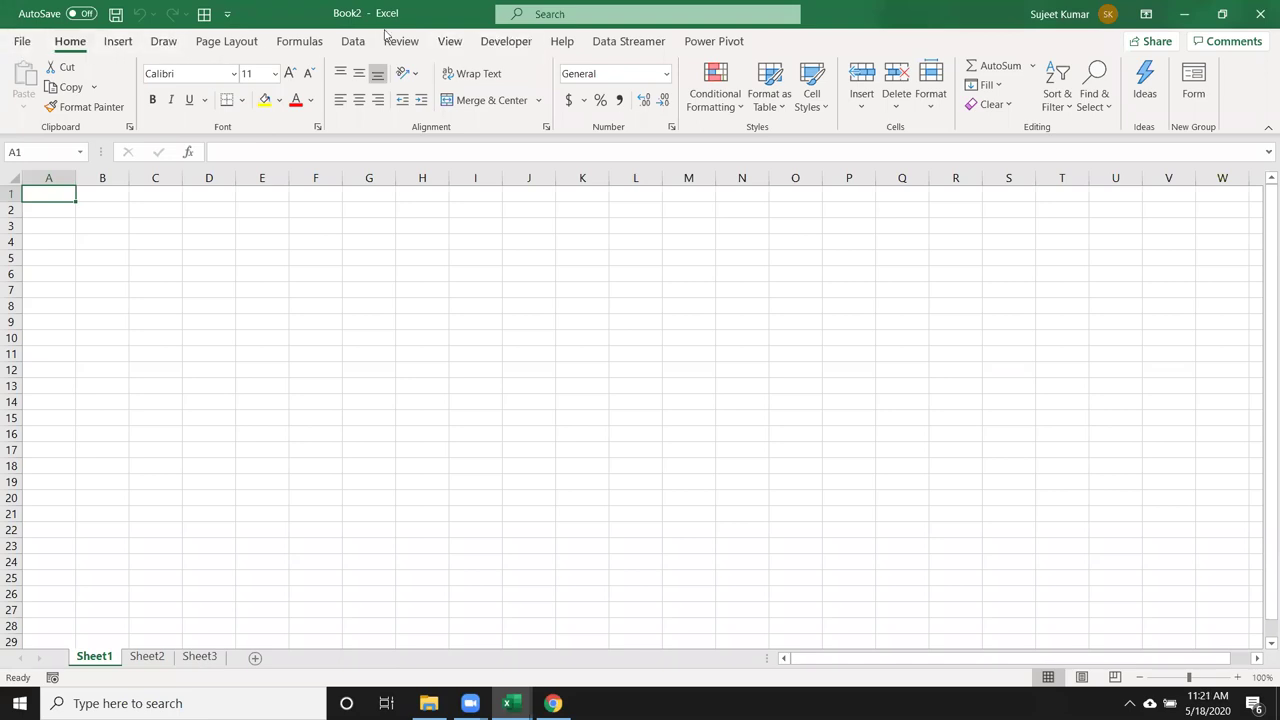
Open the Home start page from Book2 and scroll through its templates and recent workbooks
left_click(16, 43)
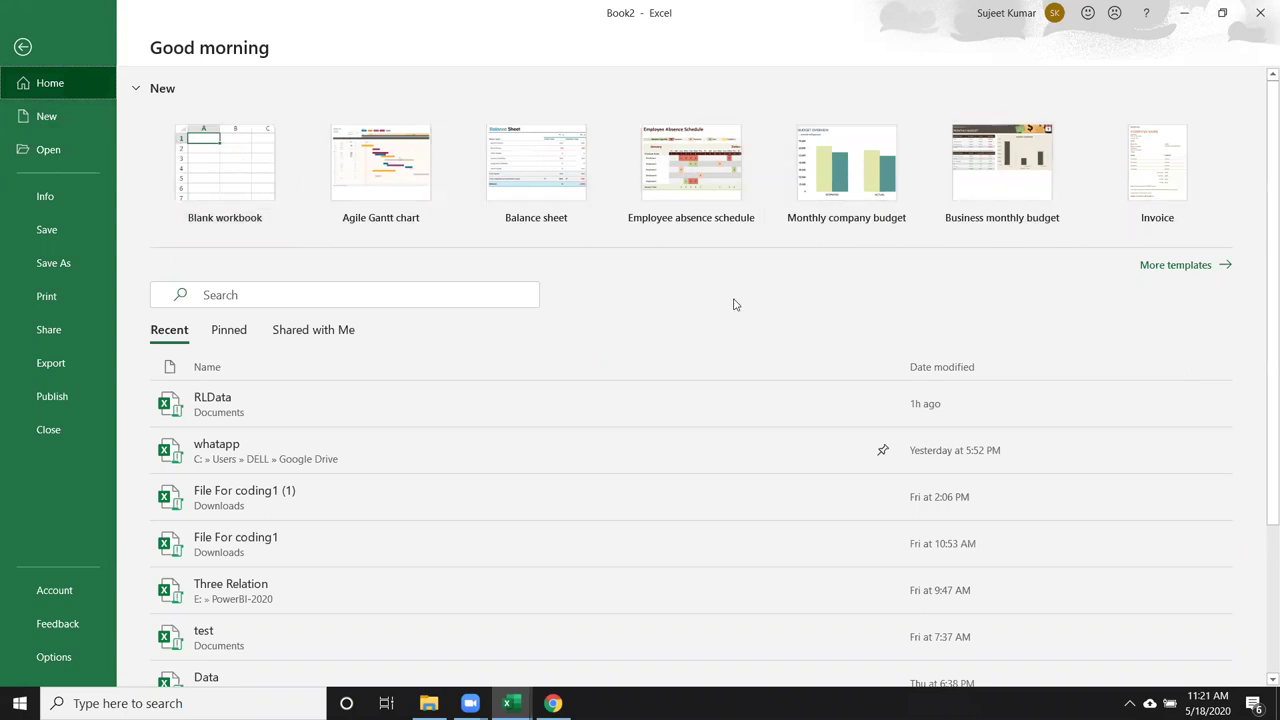
scroll(354, 380, "down", 3)
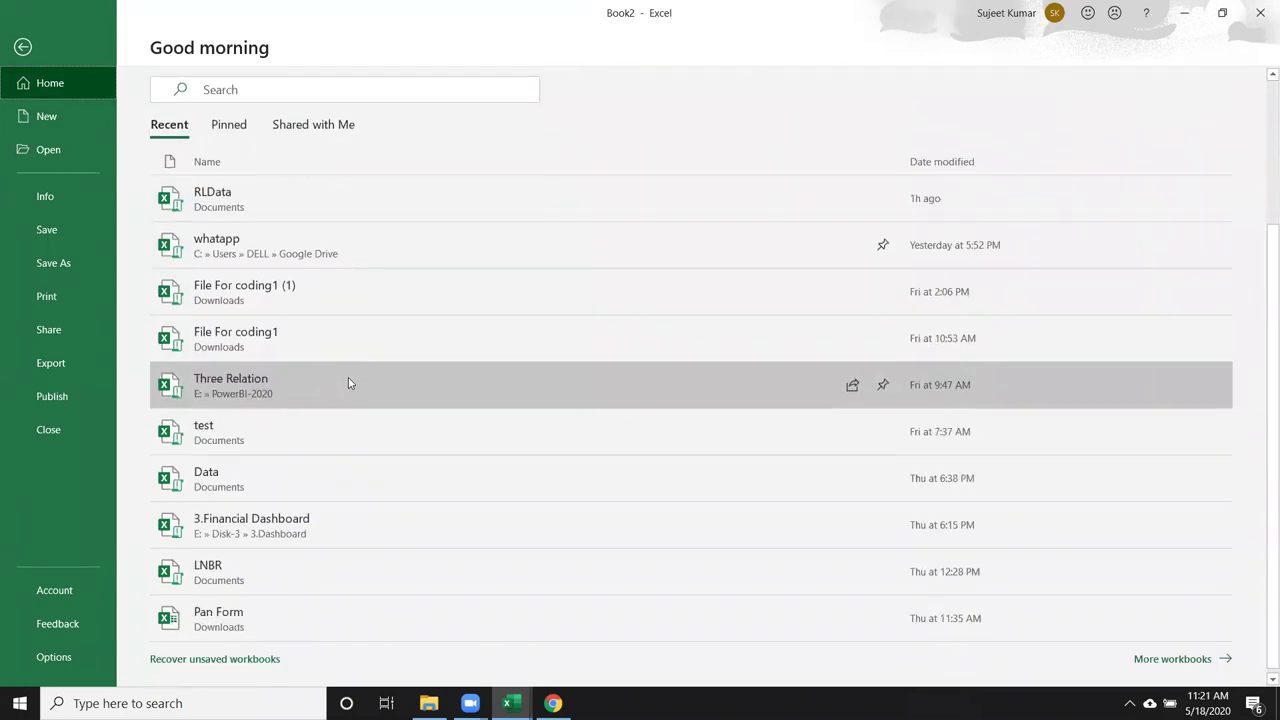
scroll(345, 378, "up", 3)
scroll(216, 368, "down", 3)
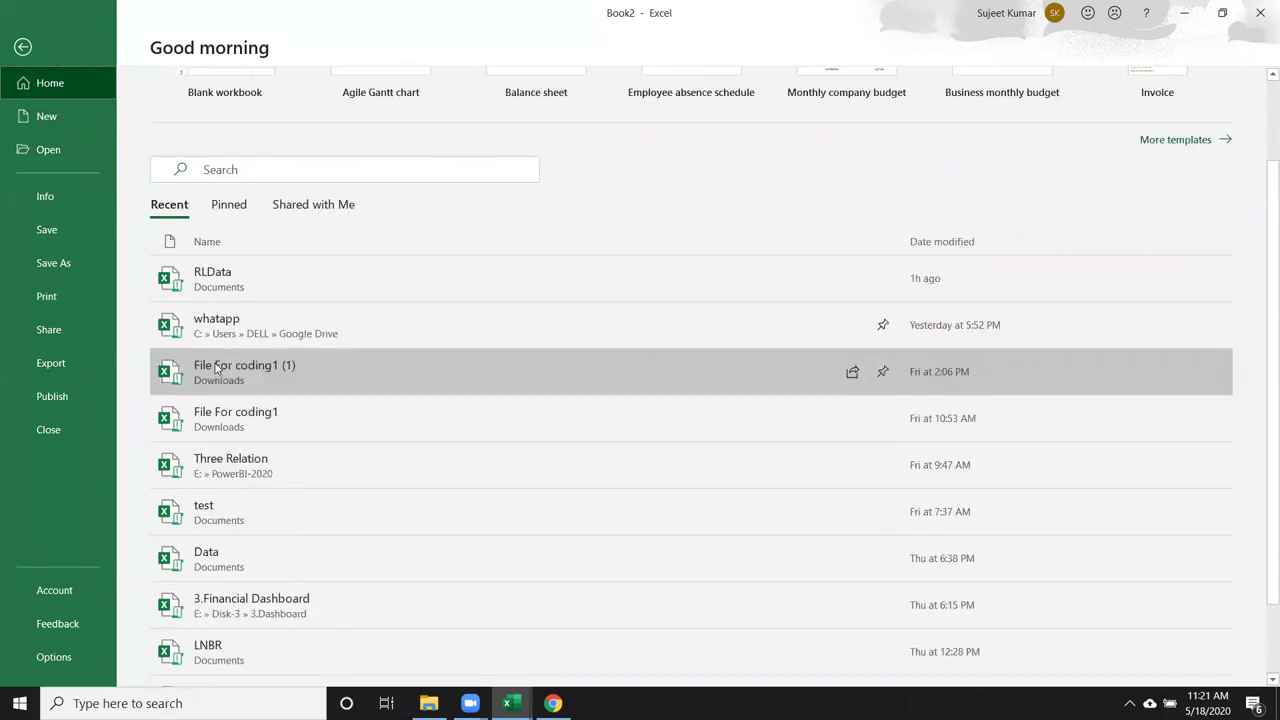
scroll(218, 365, "up", 3)
scroll(230, 320, "down", 3)
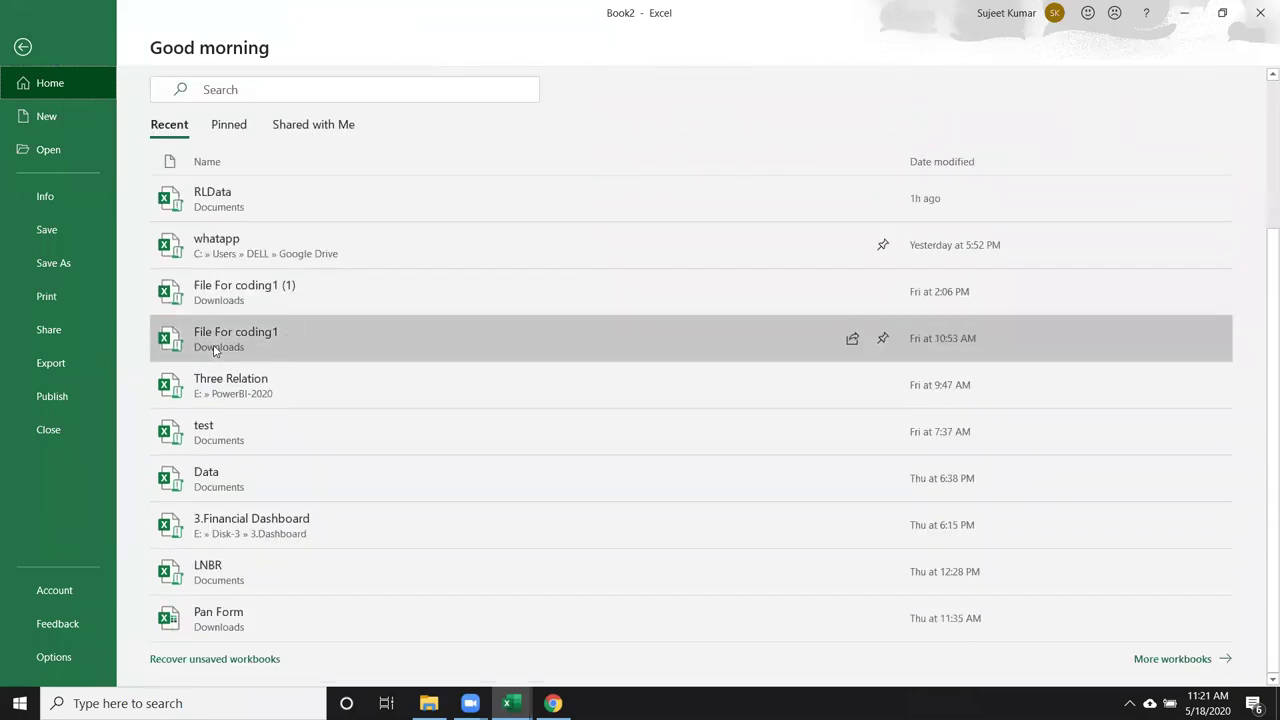
Cycle through the Pinned, Shared with Me and Recent workbook lists, ending on Recent
left_click(236, 132)
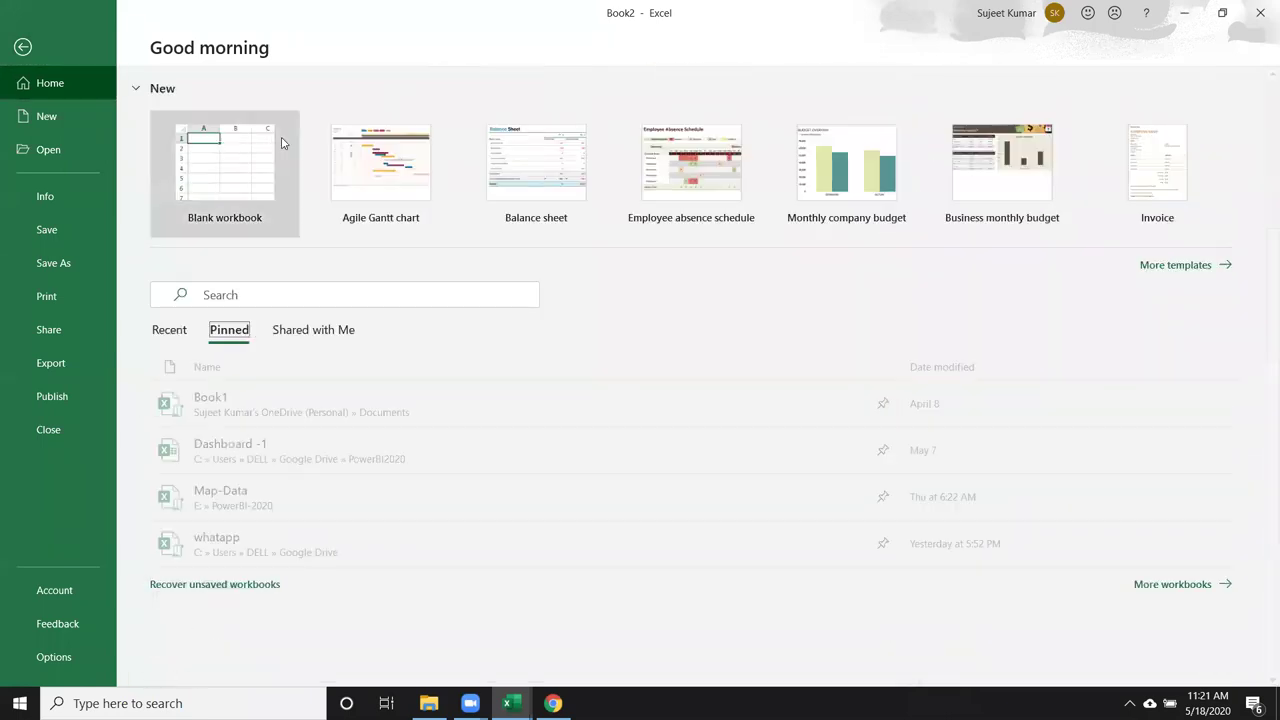
left_click(308, 331)
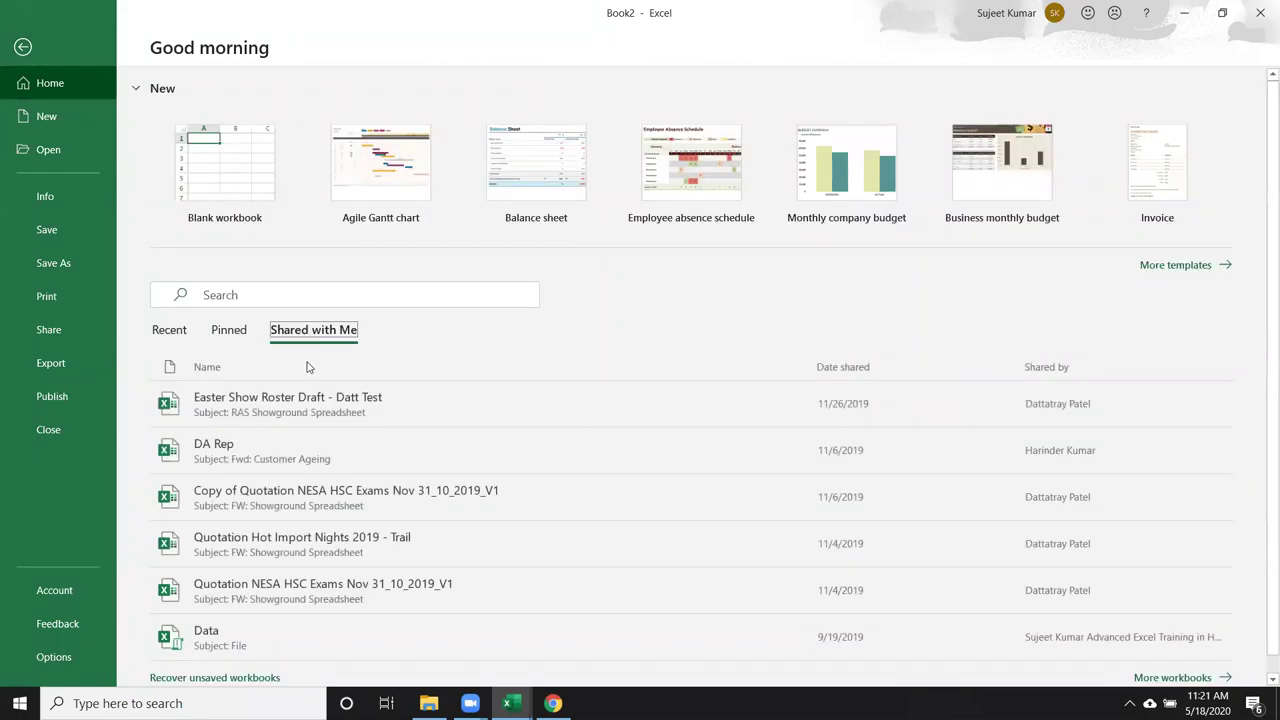
left_click(226, 338)
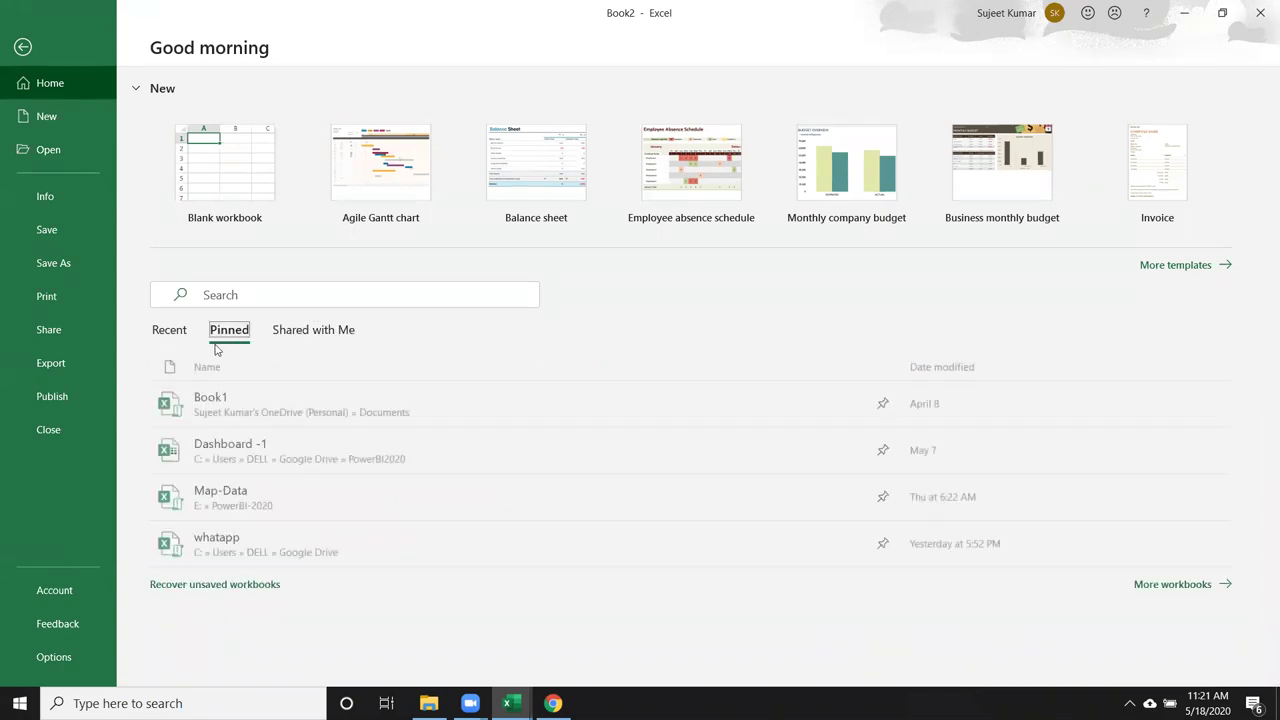
left_click(169, 330)
scroll(232, 350, "down", 2)
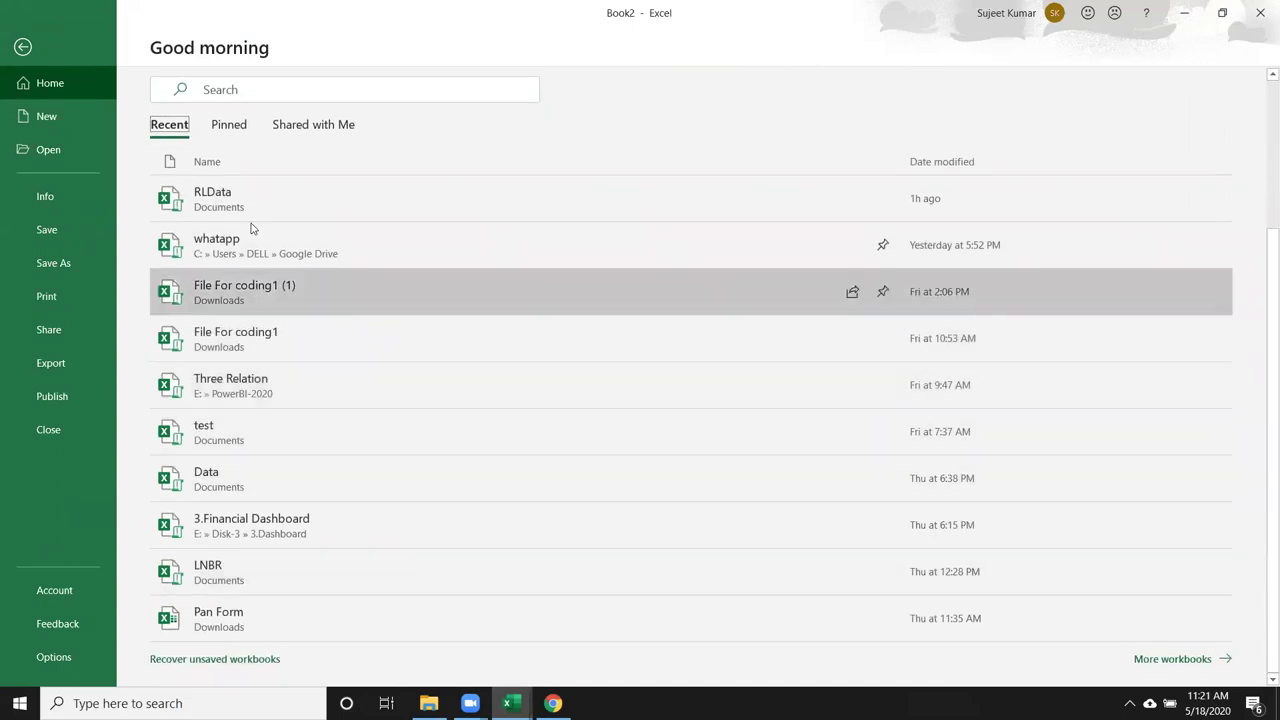
left_click(235, 122)
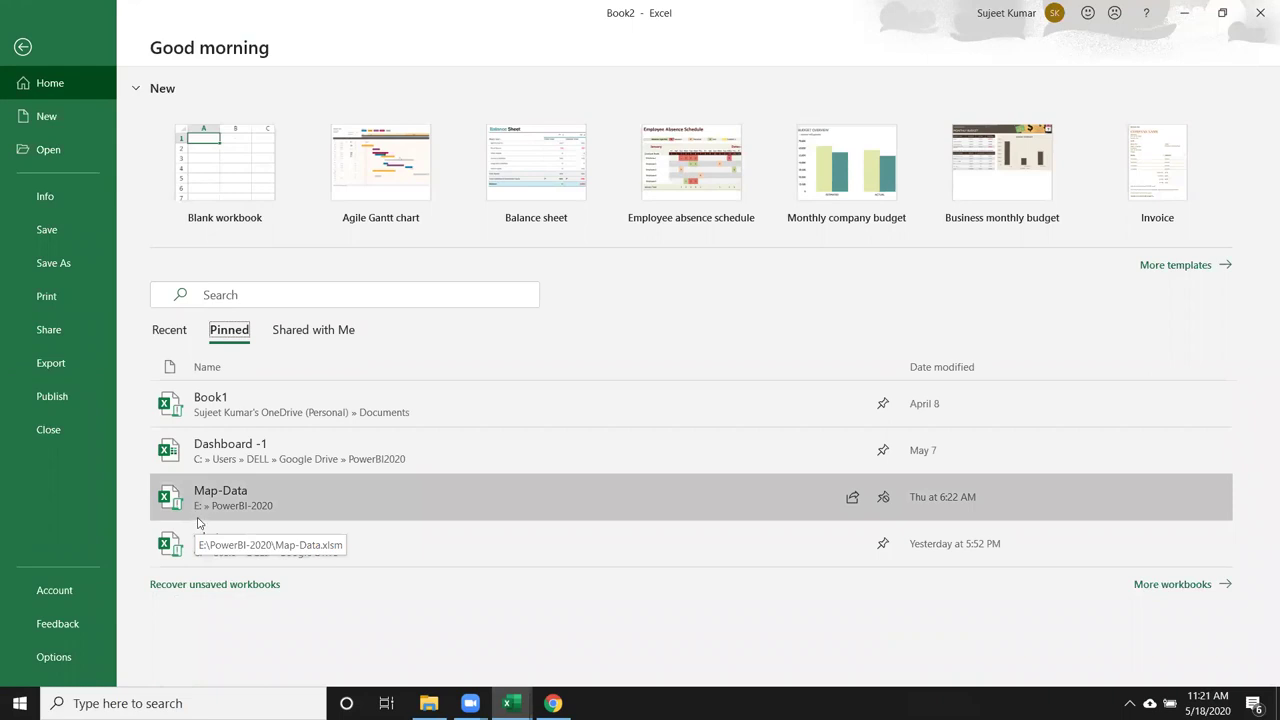
left_click(186, 341)
scroll(240, 500, "down", 1)
scroll(240, 500, "down", 3)
scroll(240, 490, "up", 3)
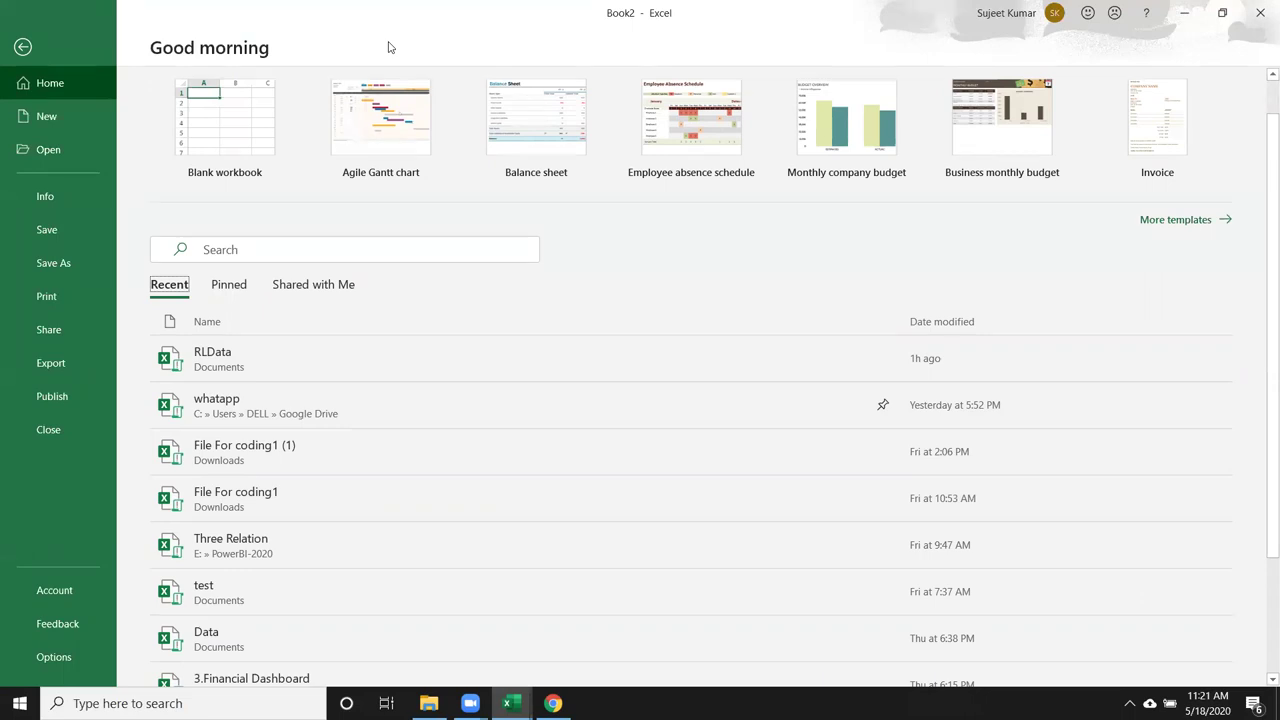
mouse_move(383, 358)
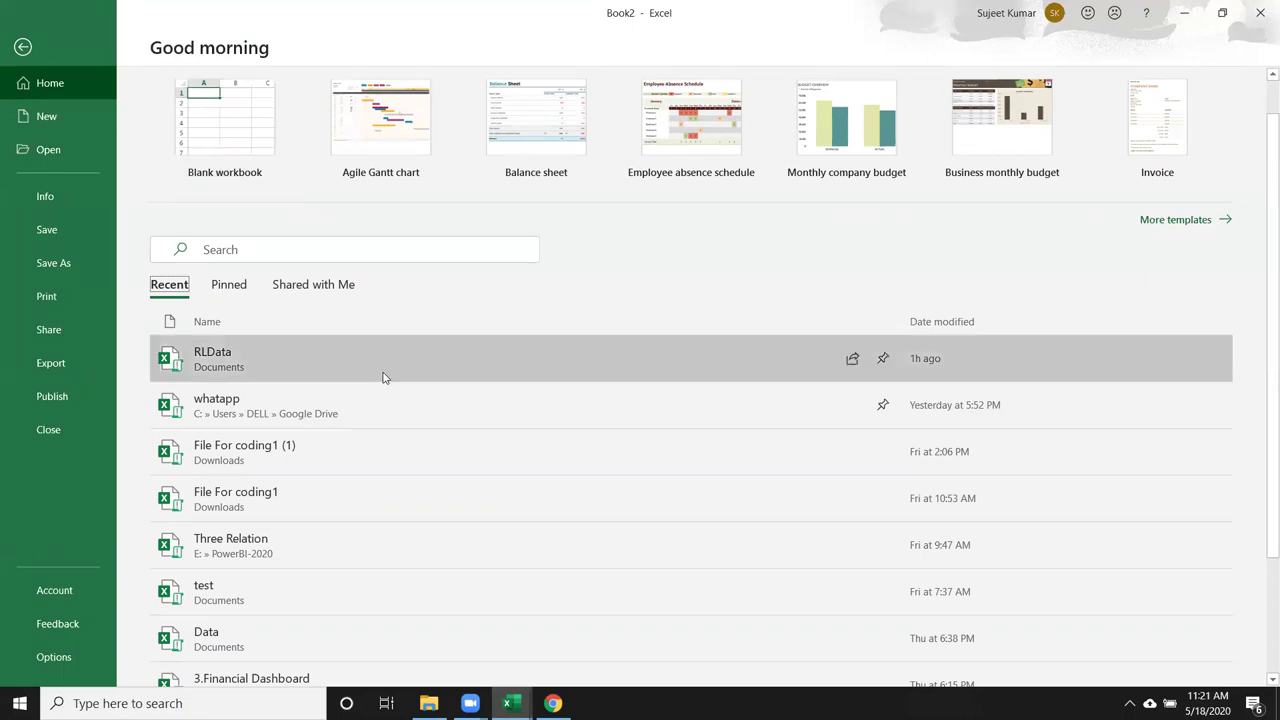
left_click(228, 286)
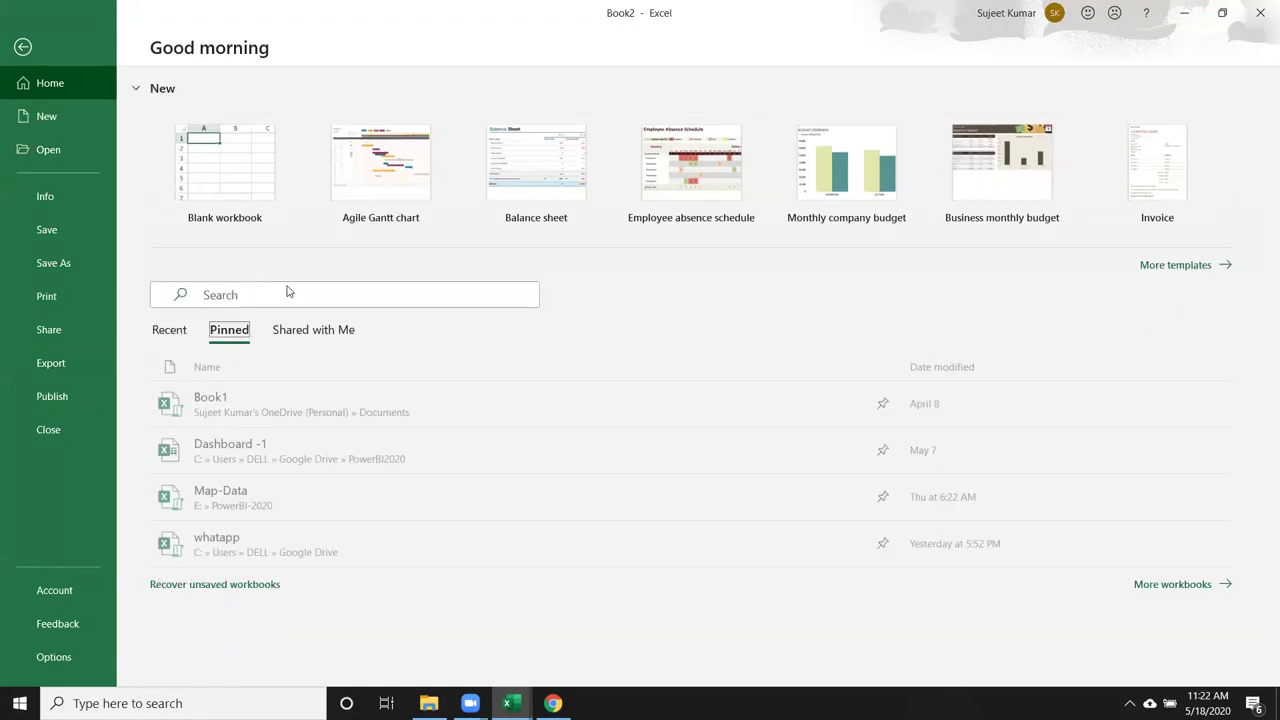
left_click(311, 332)
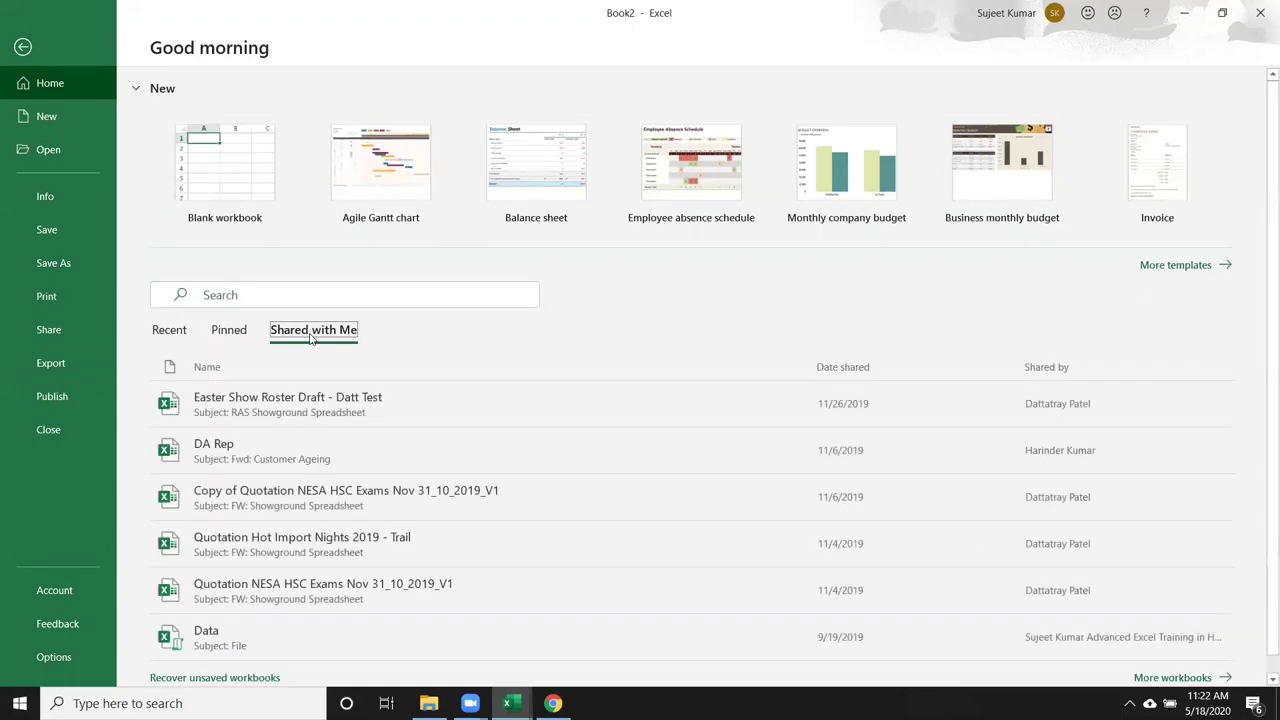
left_click(230, 336)
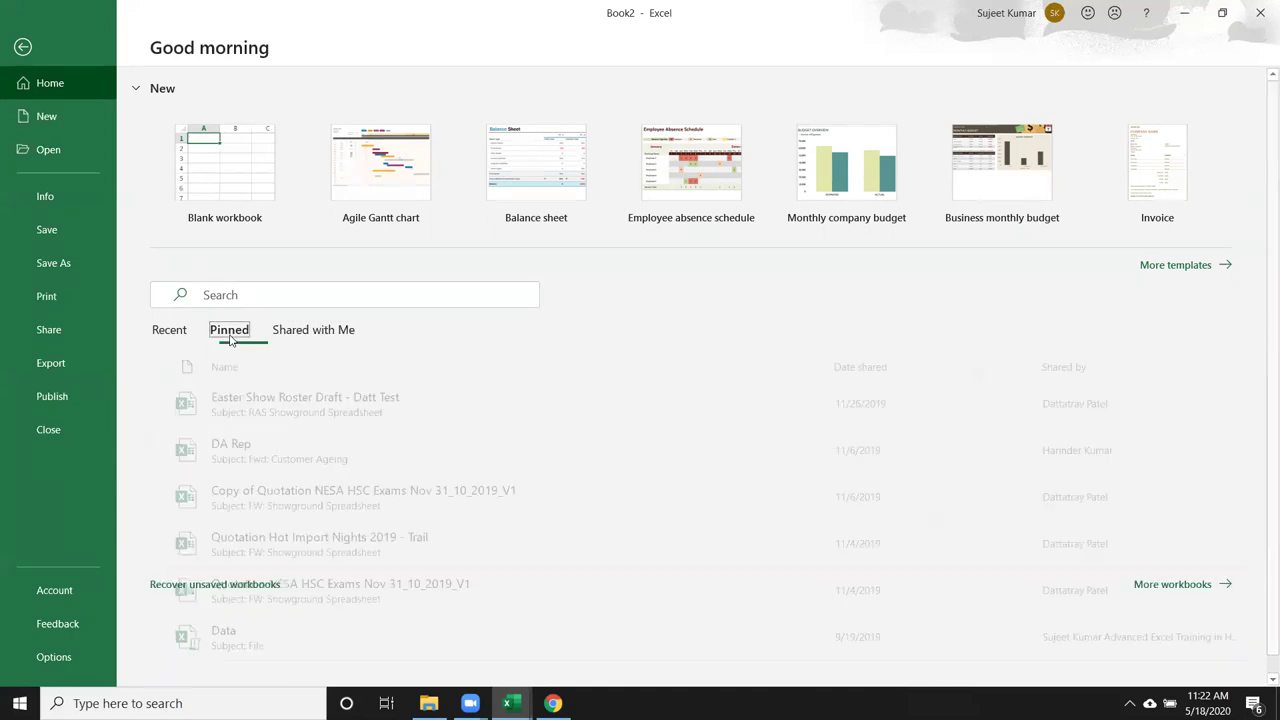
left_click(172, 332)
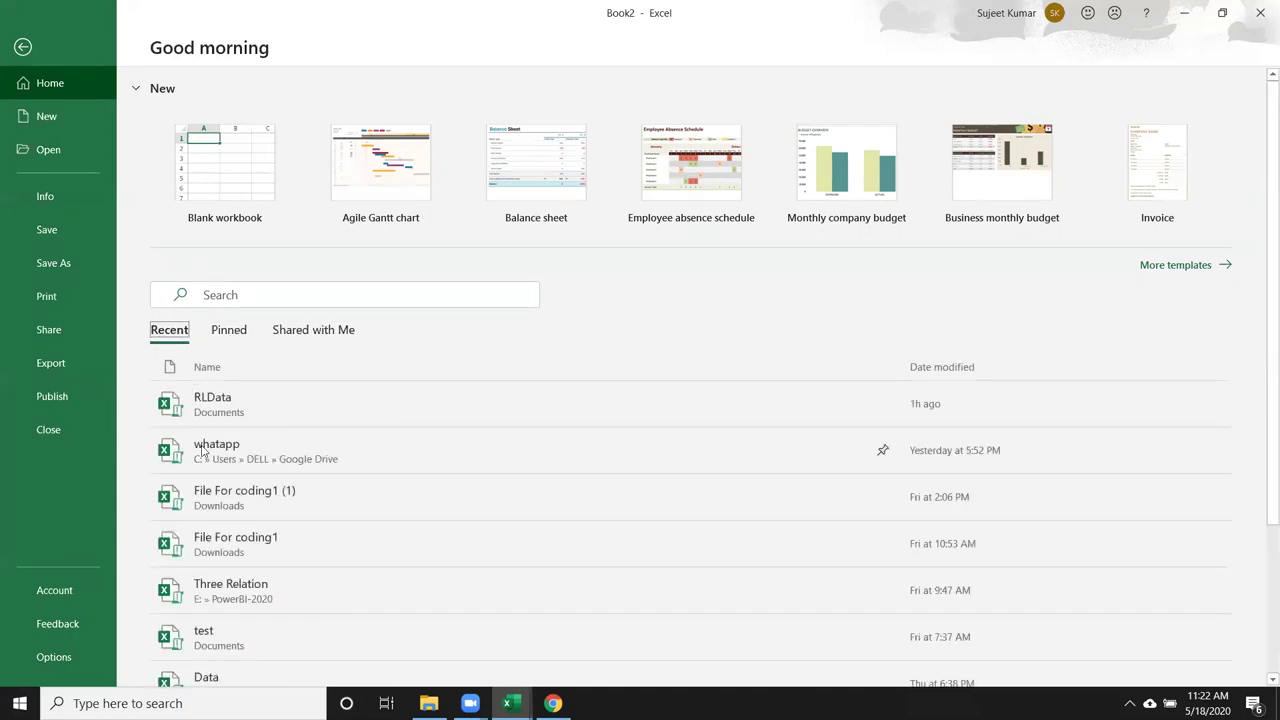
scroll(200, 475, "down", 3)
scroll(200, 475, "down", 1)
scroll(202, 478, "up", 4)
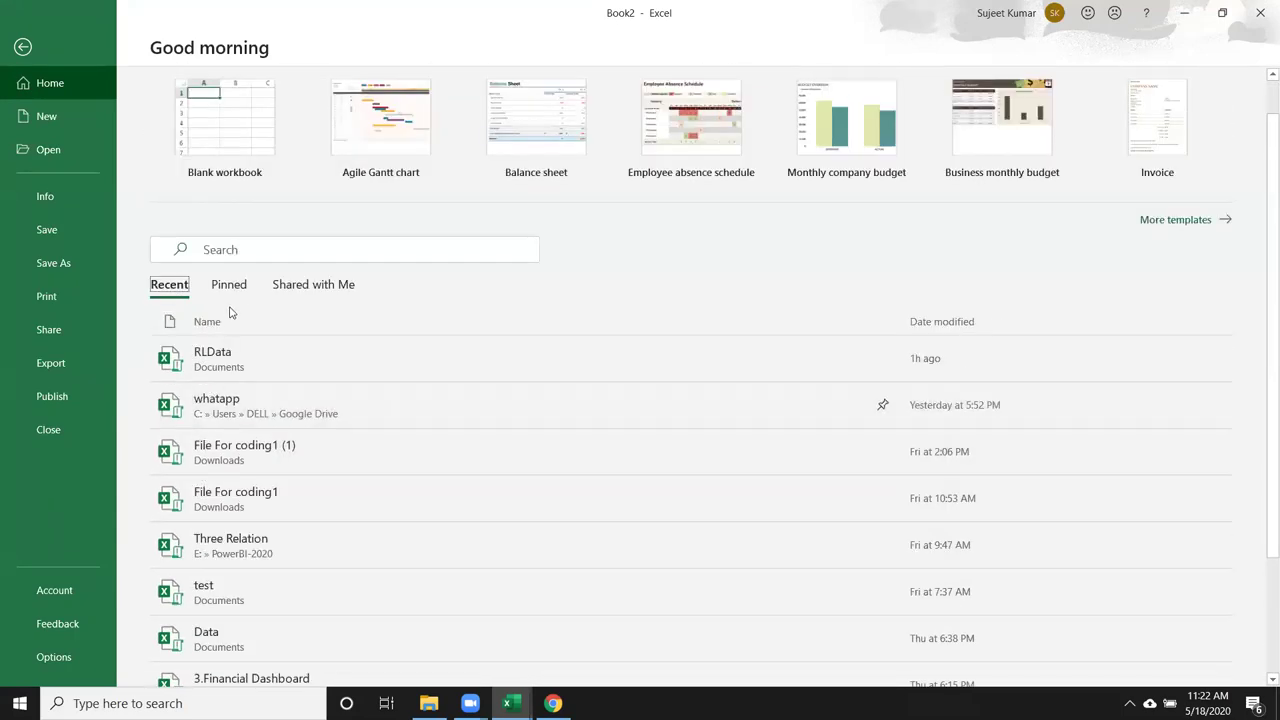
left_click(230, 287)
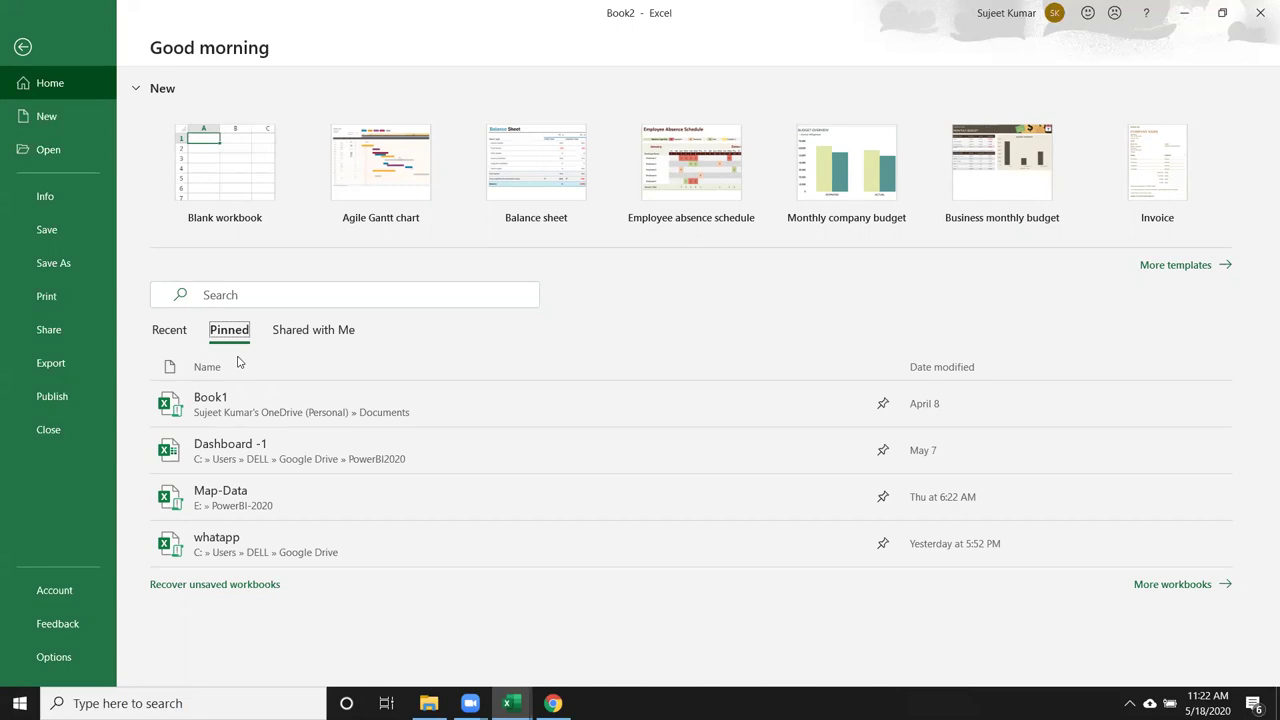
left_click(172, 333)
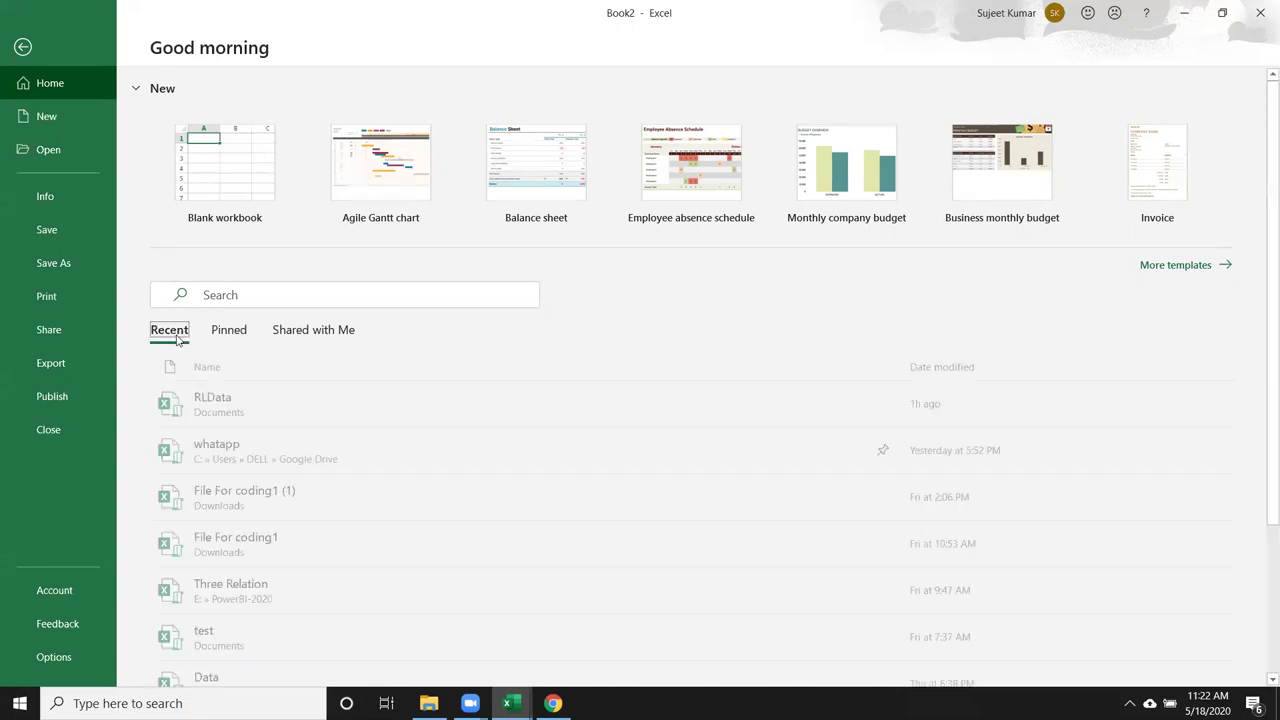
scroll(252, 420, "down", 2)
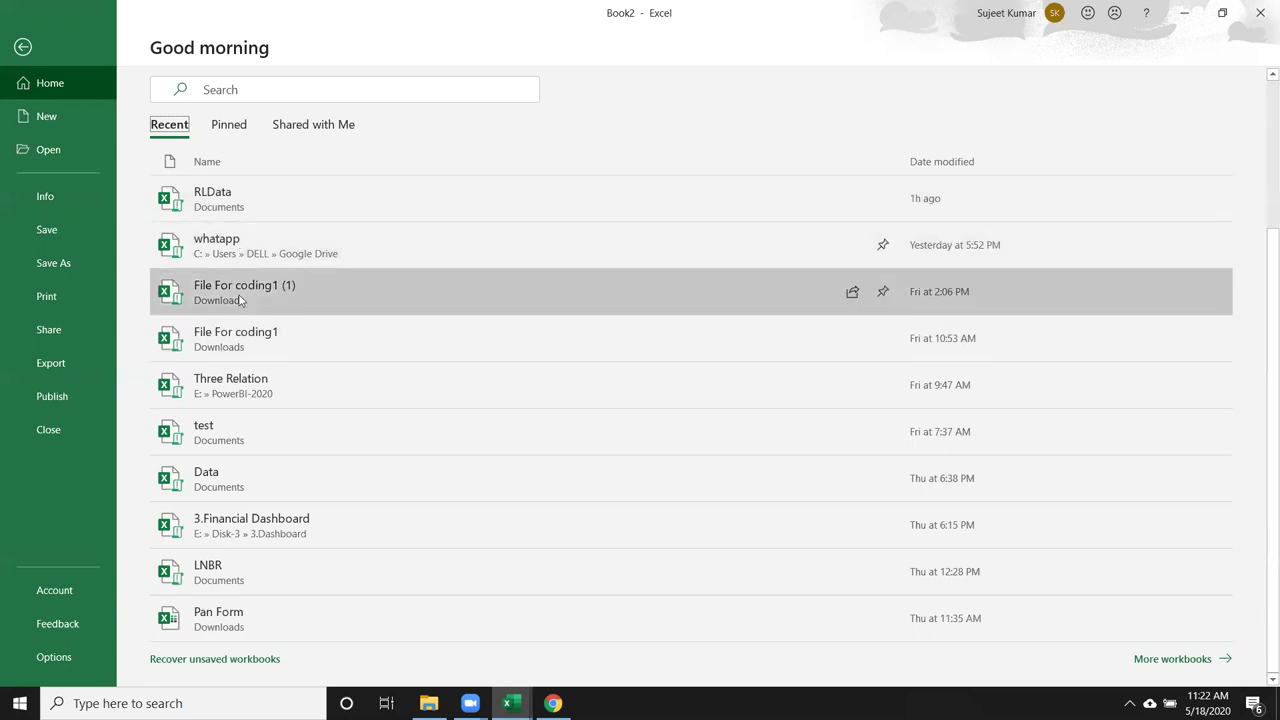
scroll(238, 305, "up", 2)
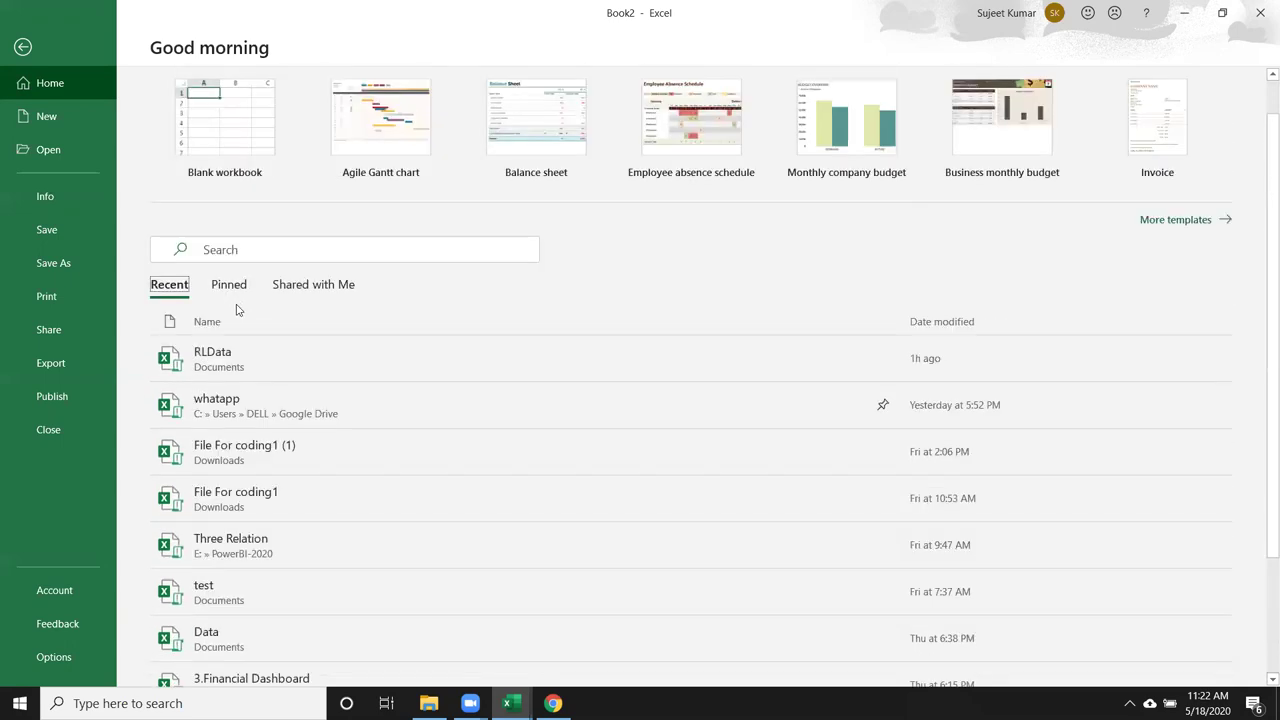
scroll(235, 315, "down", 1)
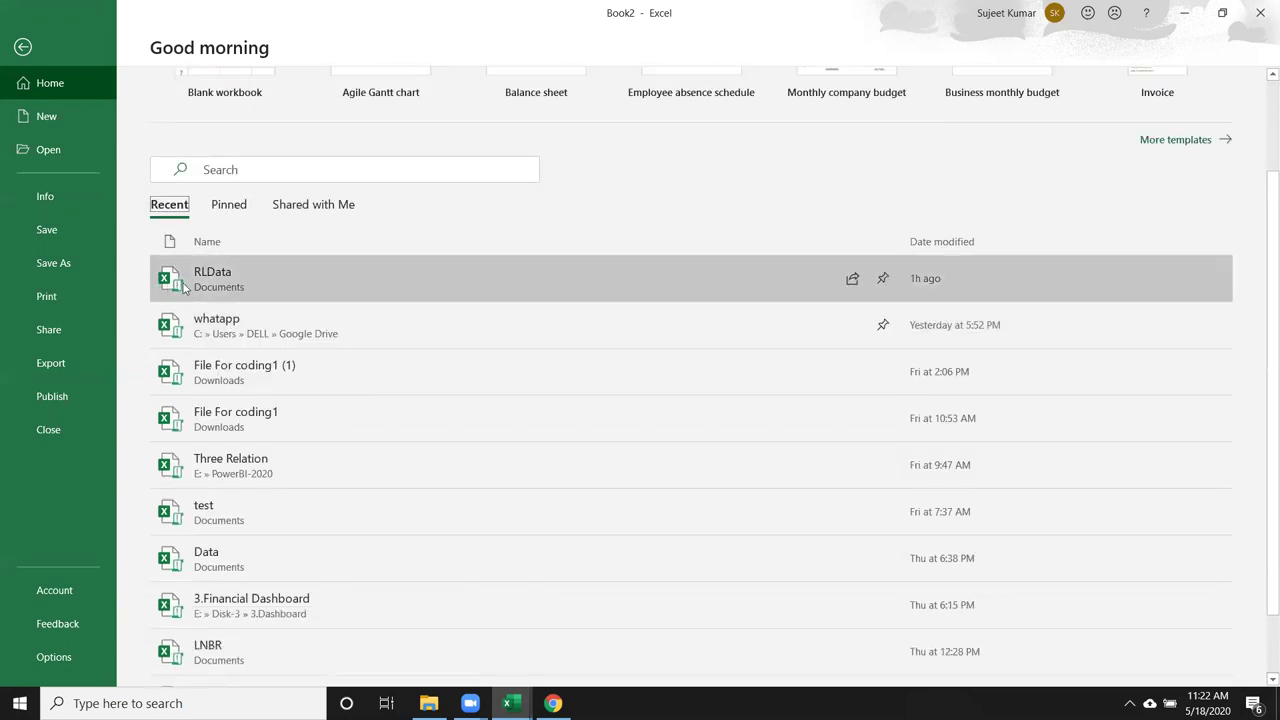
Pin RLData, confirm it under Pinned, then go to the Open page
left_click(883, 283)
scroll(883, 300, "down", 1)
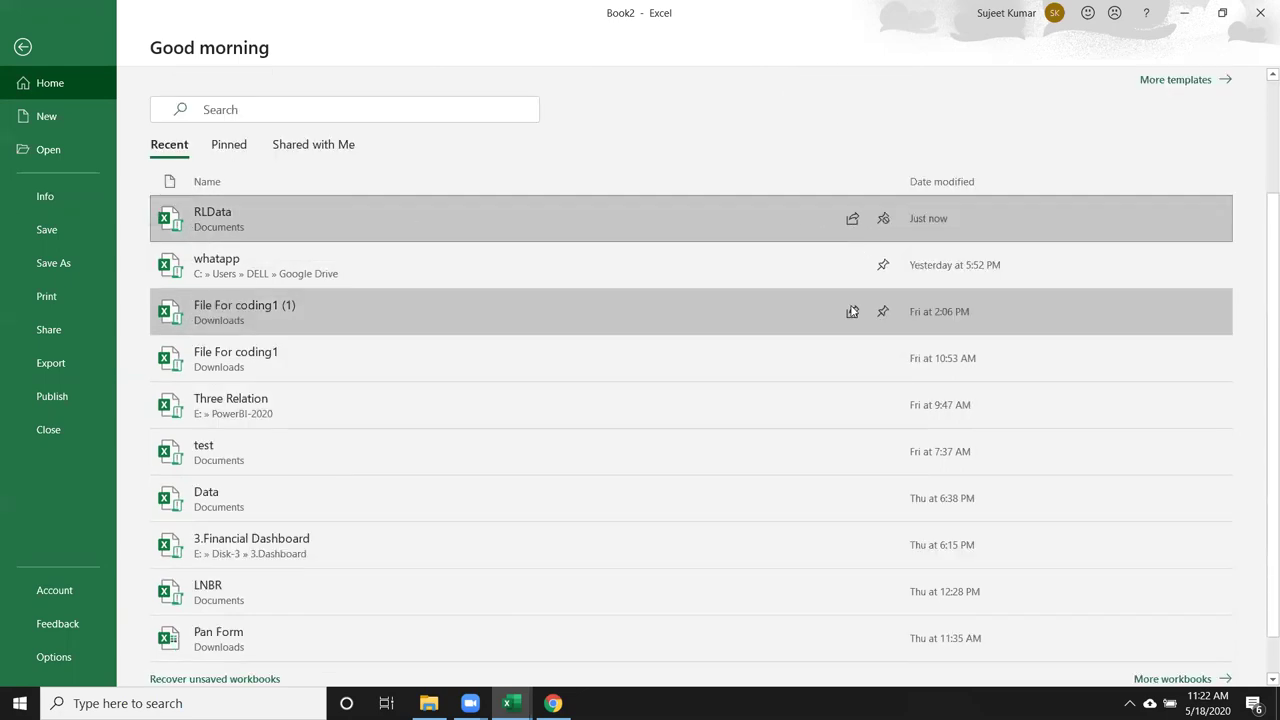
scroll(240, 245, "up", 1)
left_click(237, 228)
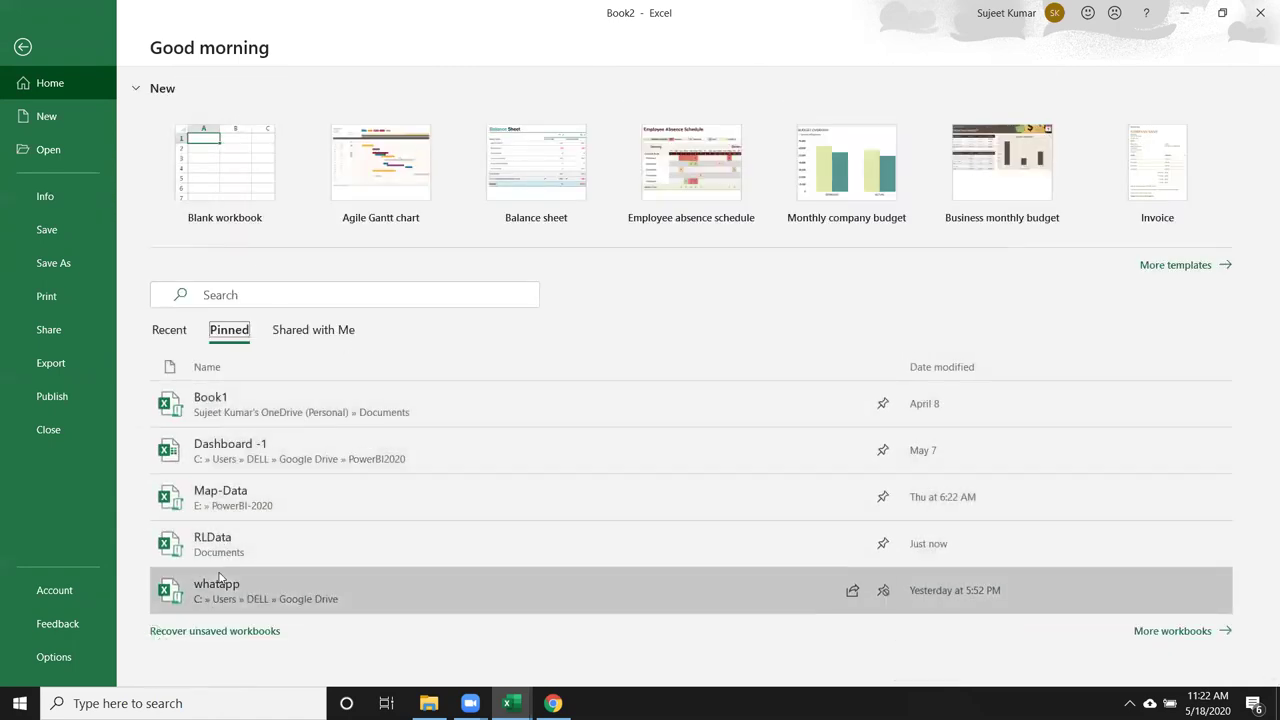
left_click(52, 162)
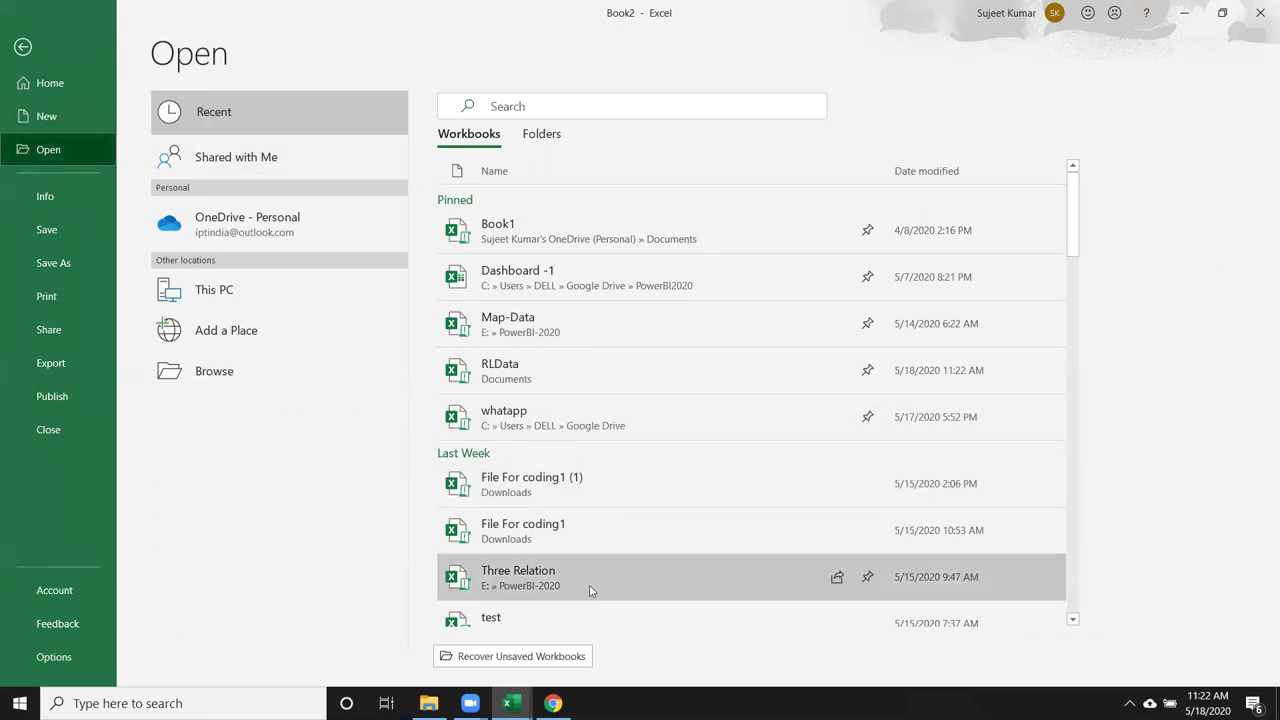
scroll(580, 565, "down", 3)
scroll(572, 547, "up", 3)
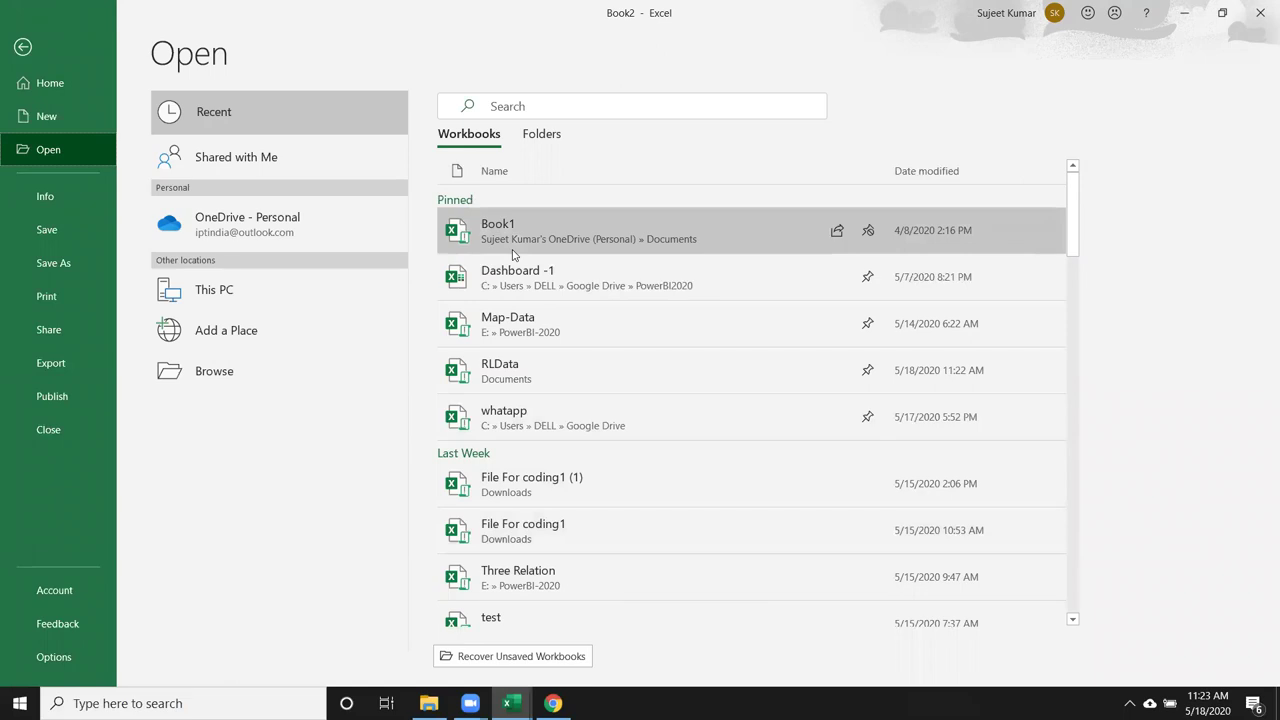
left_click(281, 390)
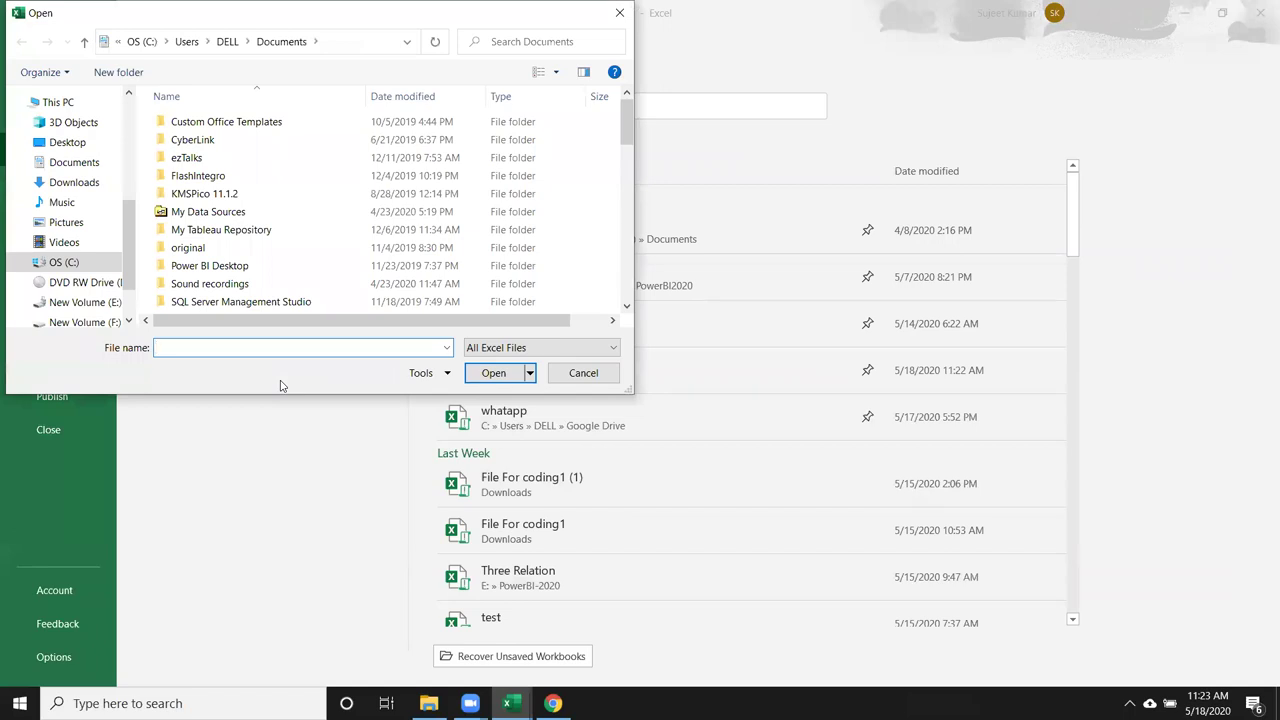
left_click(62, 242)
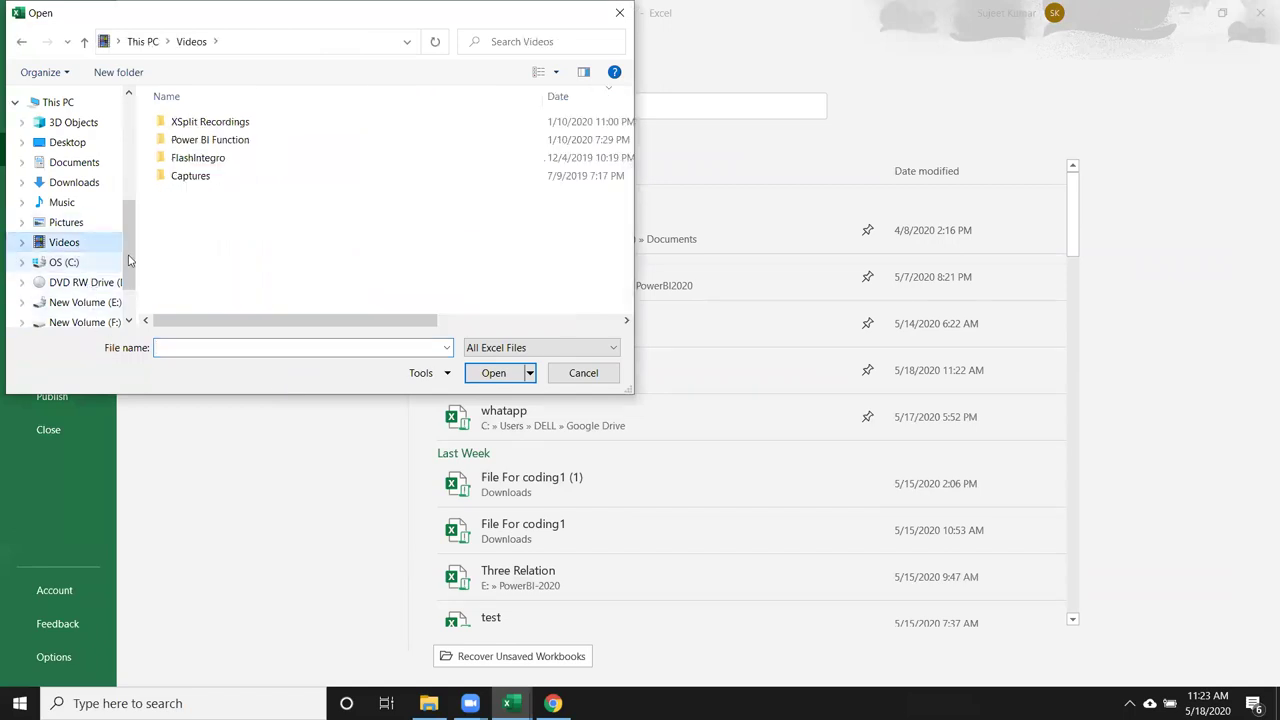
left_click(607, 28)
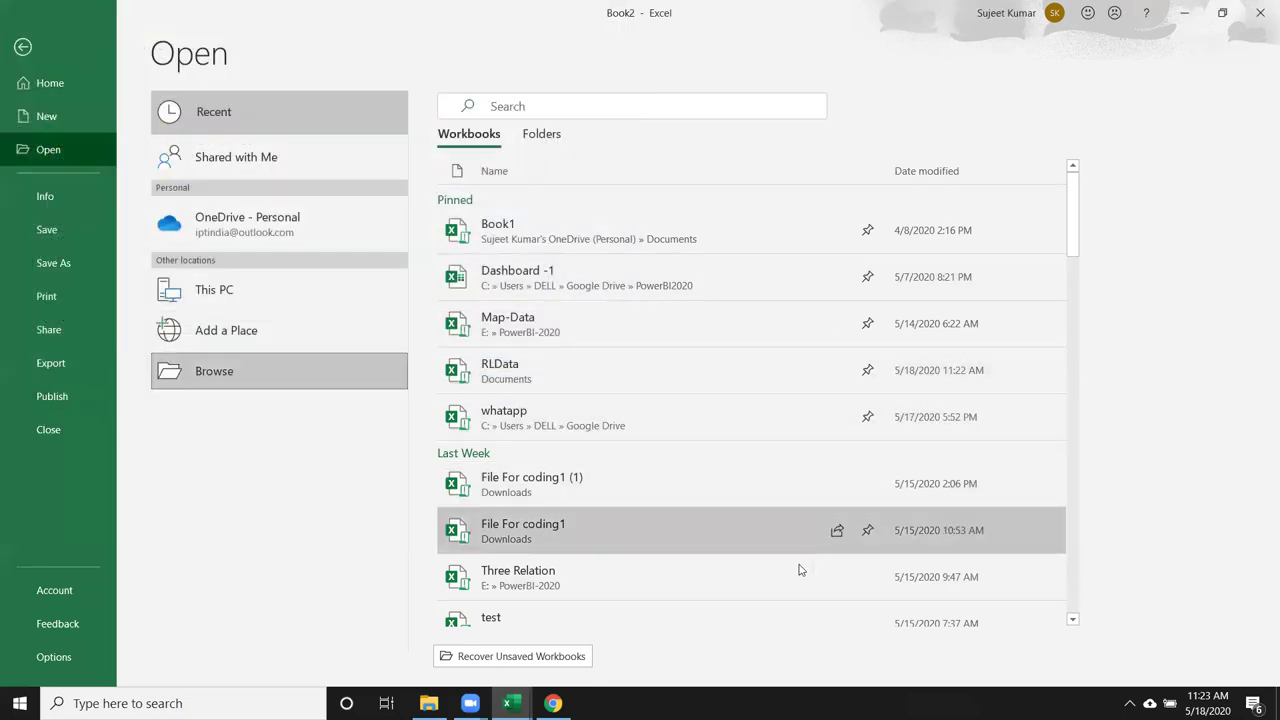
scroll(634, 440, "down", 1)
scroll(600, 480, "down", 3)
scroll(575, 470, "down", 3)
scroll(580, 430, "down", 2)
scroll(585, 434, "down", 2)
scroll(587, 480, "down", 4)
scroll(587, 514, "down", 3)
scroll(587, 514, "down", 3)
scroll(587, 514, "down", 3)
scroll(587, 524, "up", 3)
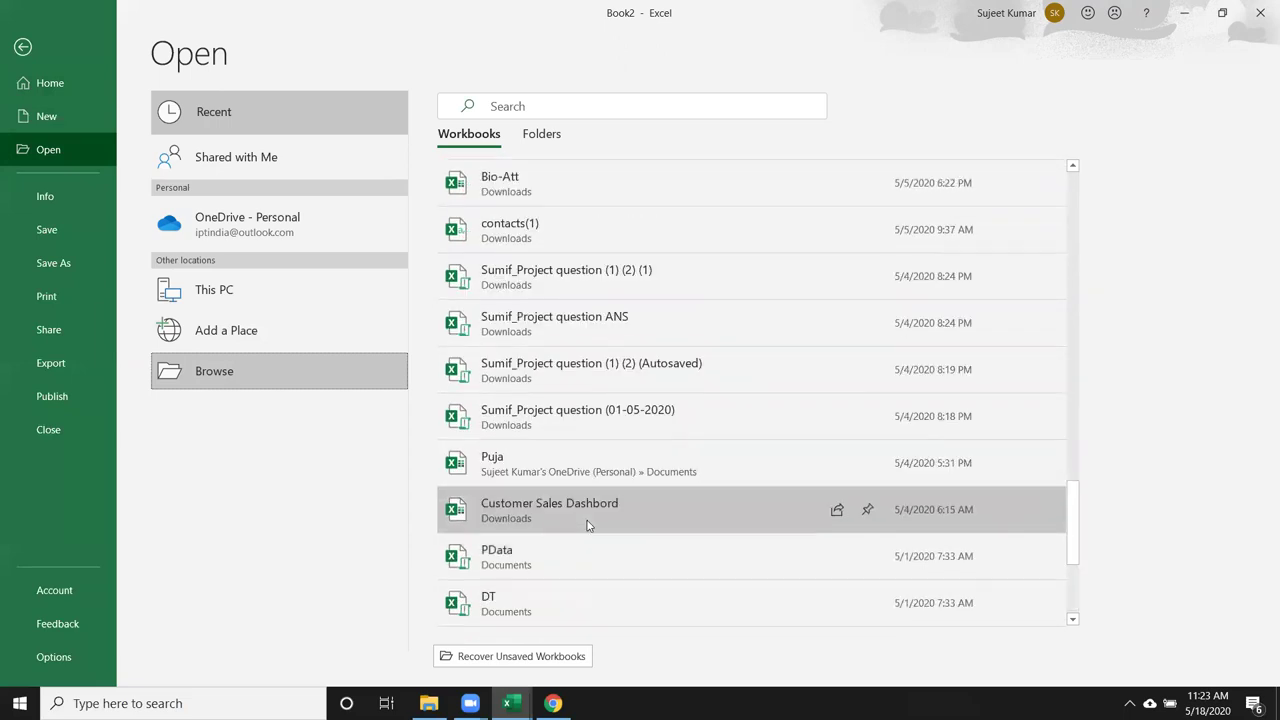
scroll(587, 514, "up", 3)
left_click(56, 90)
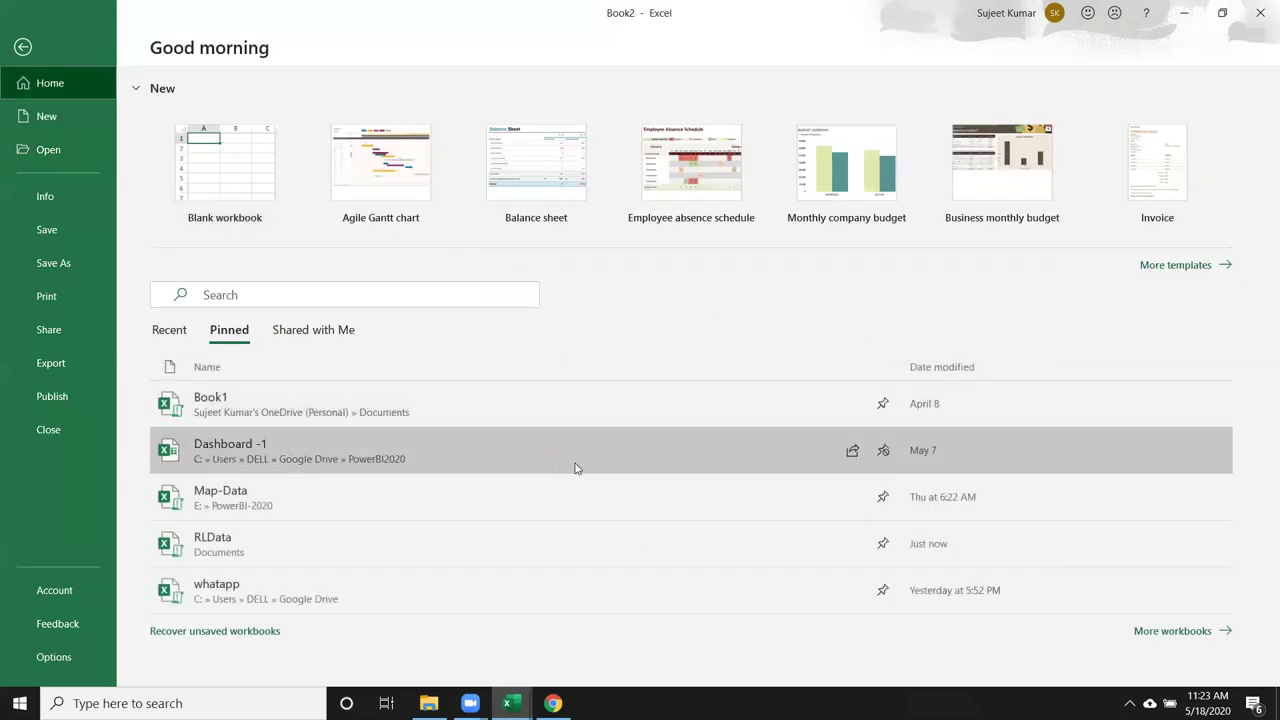
Show the Recent workbooks, then scroll the Open page's recent list
left_click(186, 336)
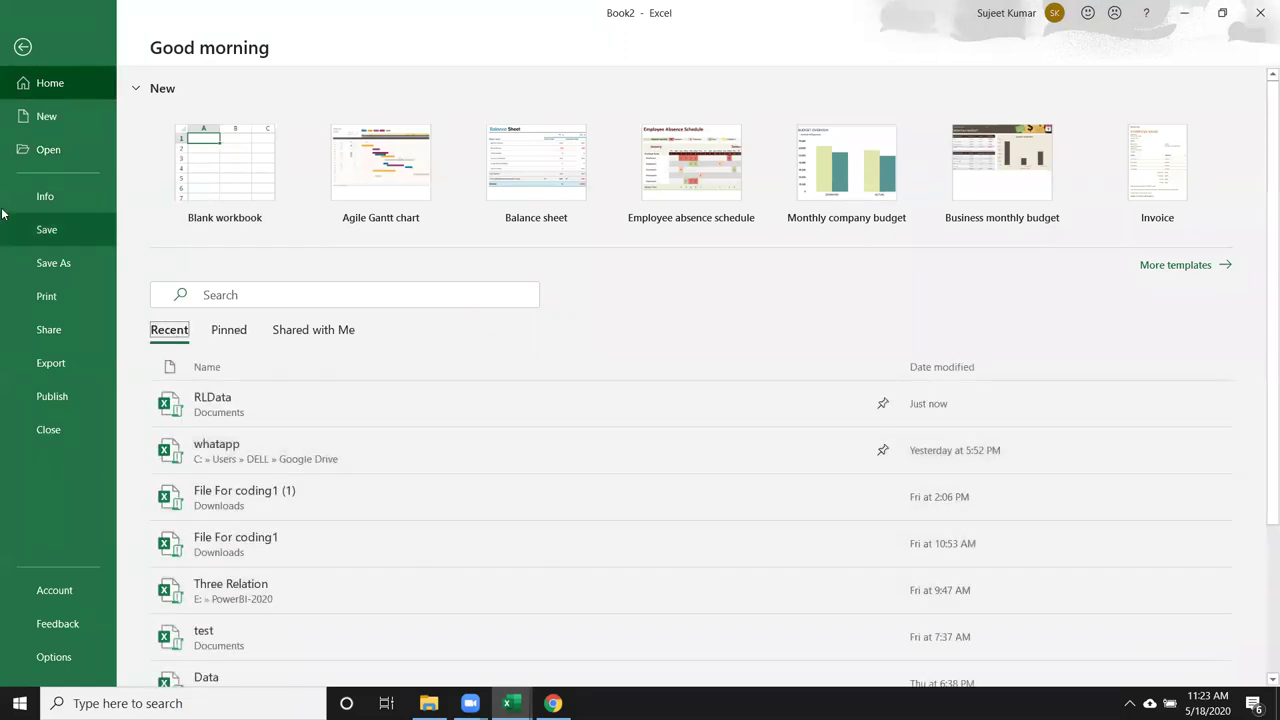
left_click(64, 160)
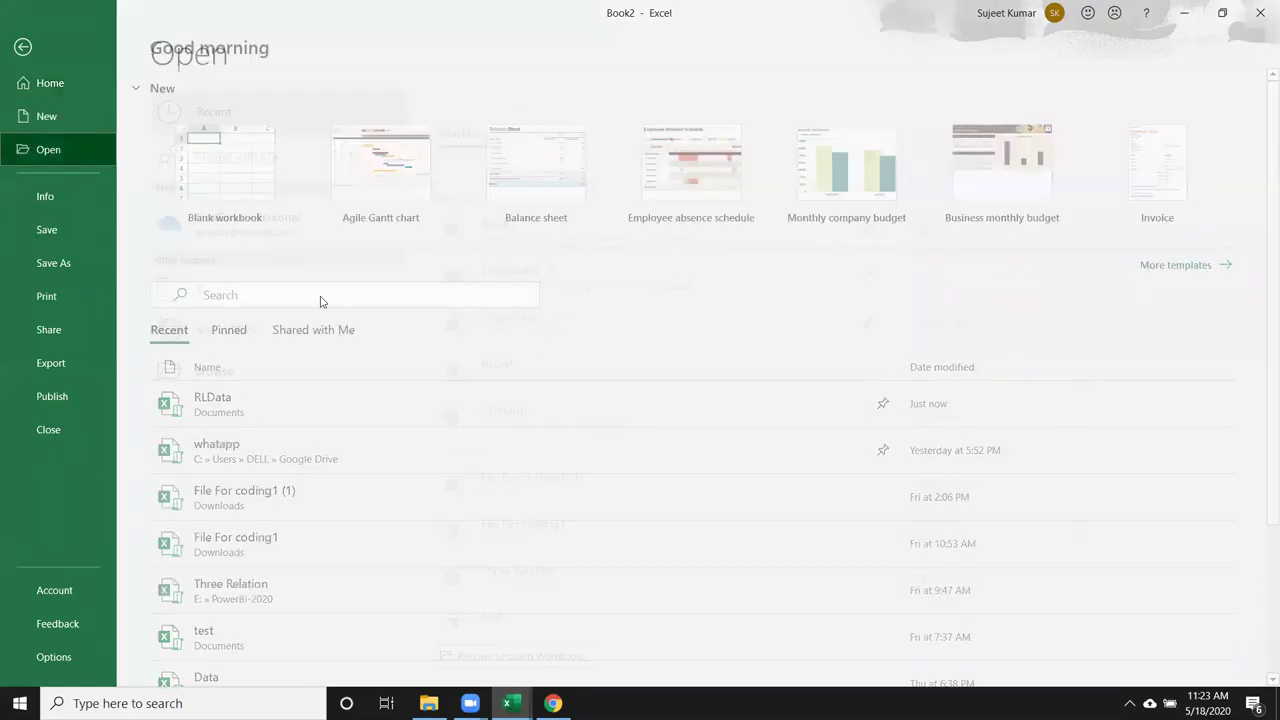
scroll(715, 453, "down", 3)
scroll(715, 453, "down", 1)
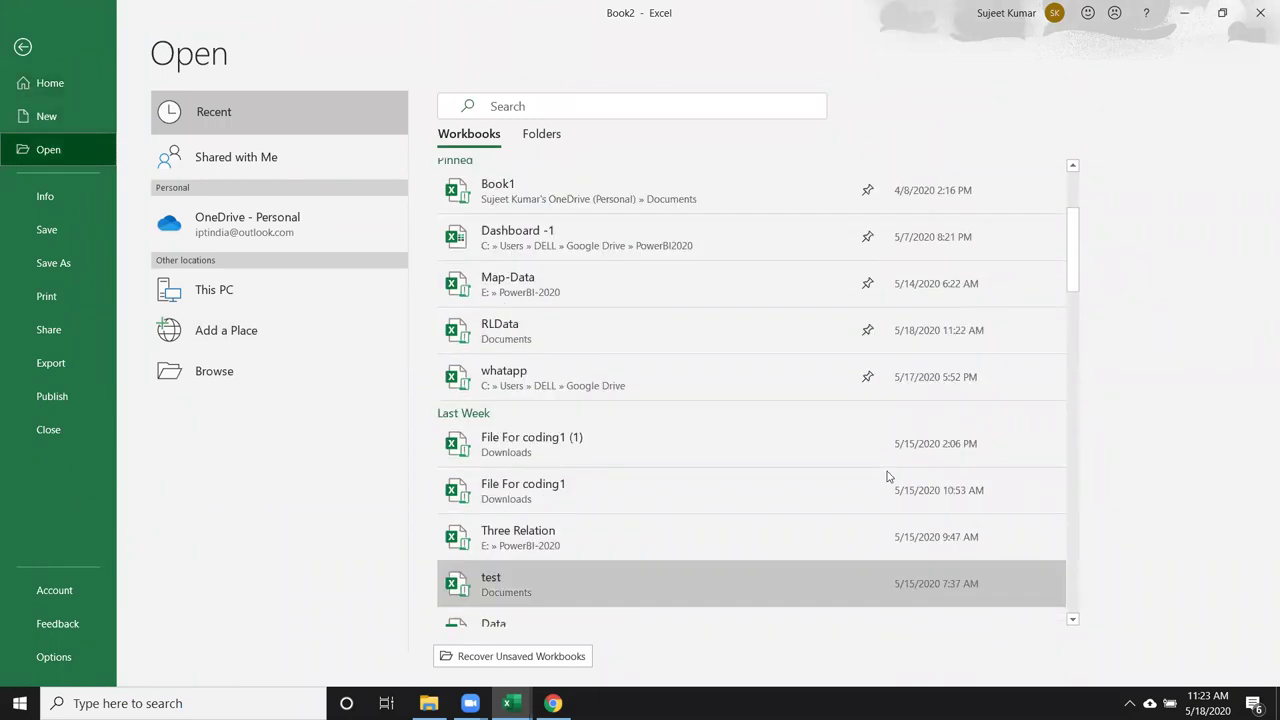
Back on Home, browse the Pinned and Shared with Me lists, then return to Open
left_click(65, 90)
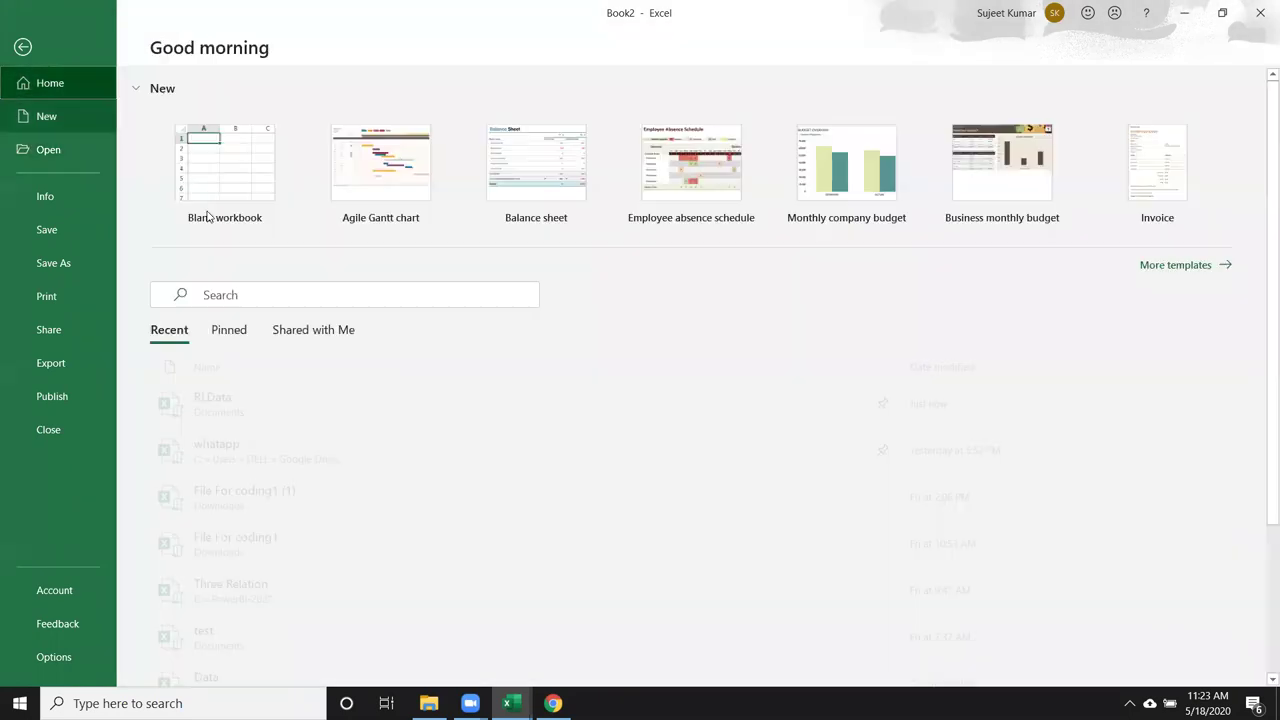
left_click(235, 335)
left_click(166, 332)
left_click(226, 331)
left_click(293, 333)
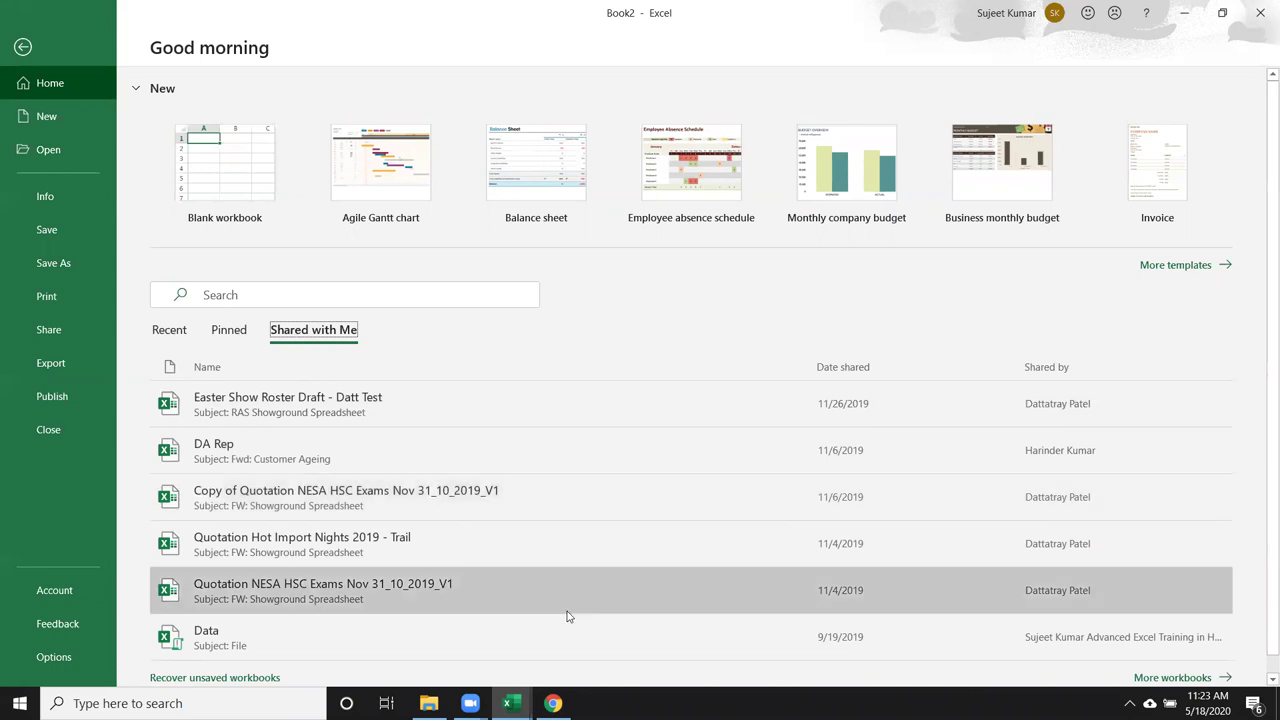
scroll(564, 616, "down", 1)
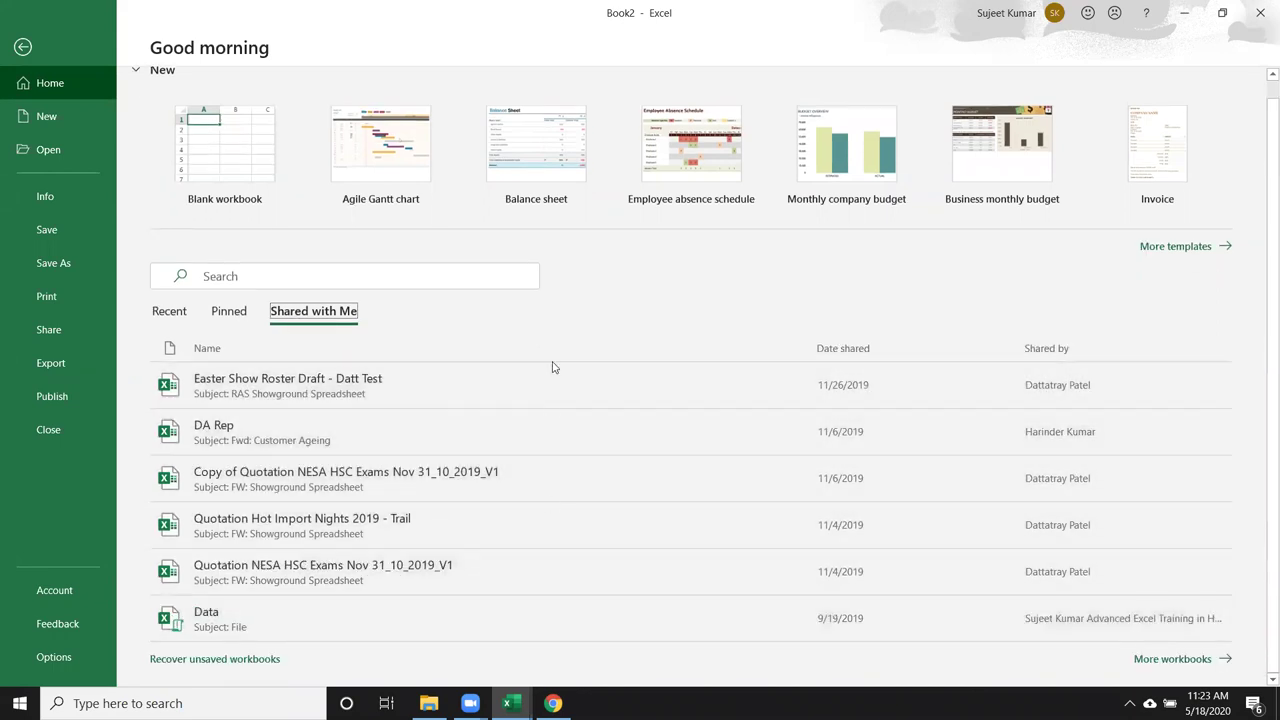
left_click(50, 148)
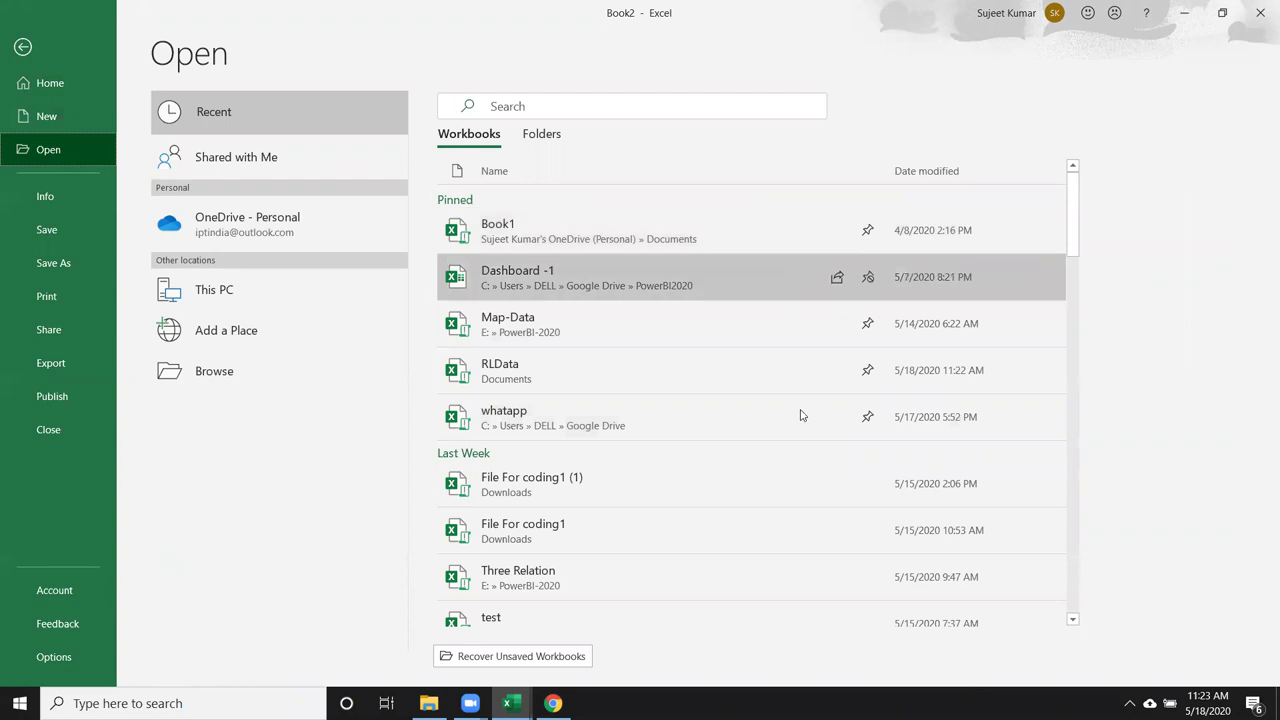
Switch Open's recent list to Folders, showing DT, Documents, Google Drive, Downloads and PowerBI-2020
scroll(798, 505, "down", 2)
scroll(798, 505, "down", 2)
scroll(798, 505, "up", 2)
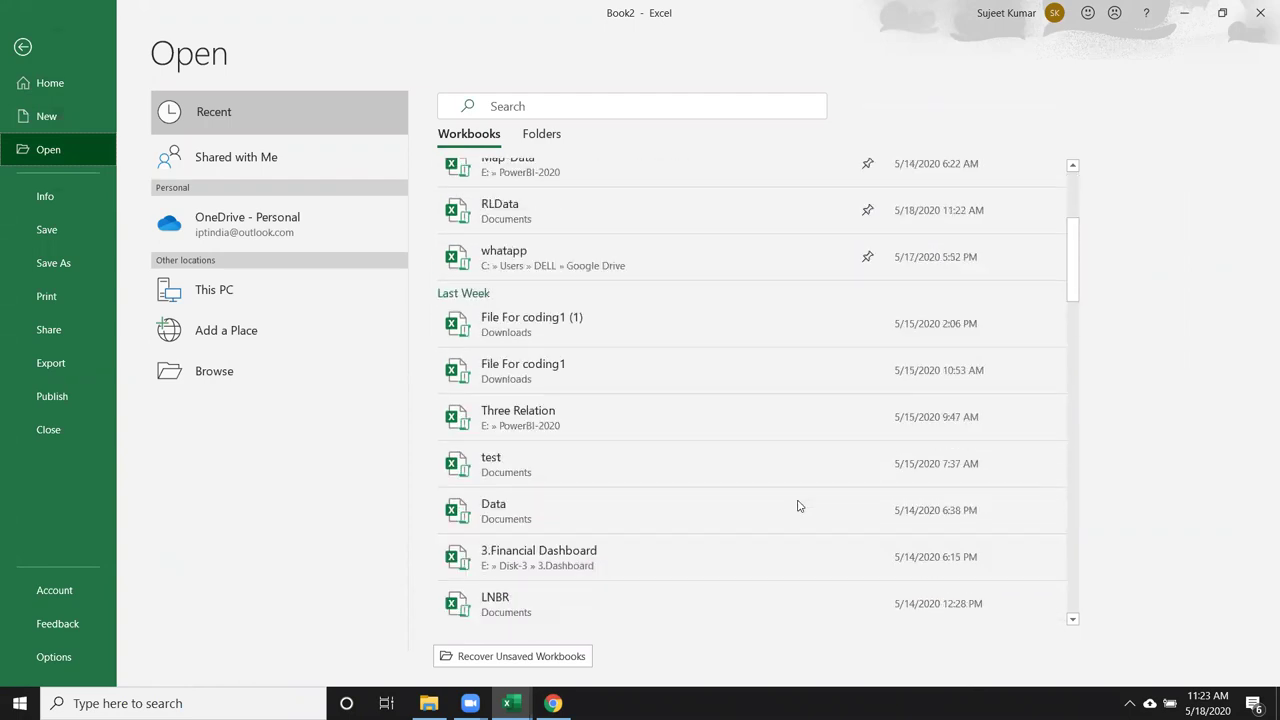
scroll(798, 505, "up", 2)
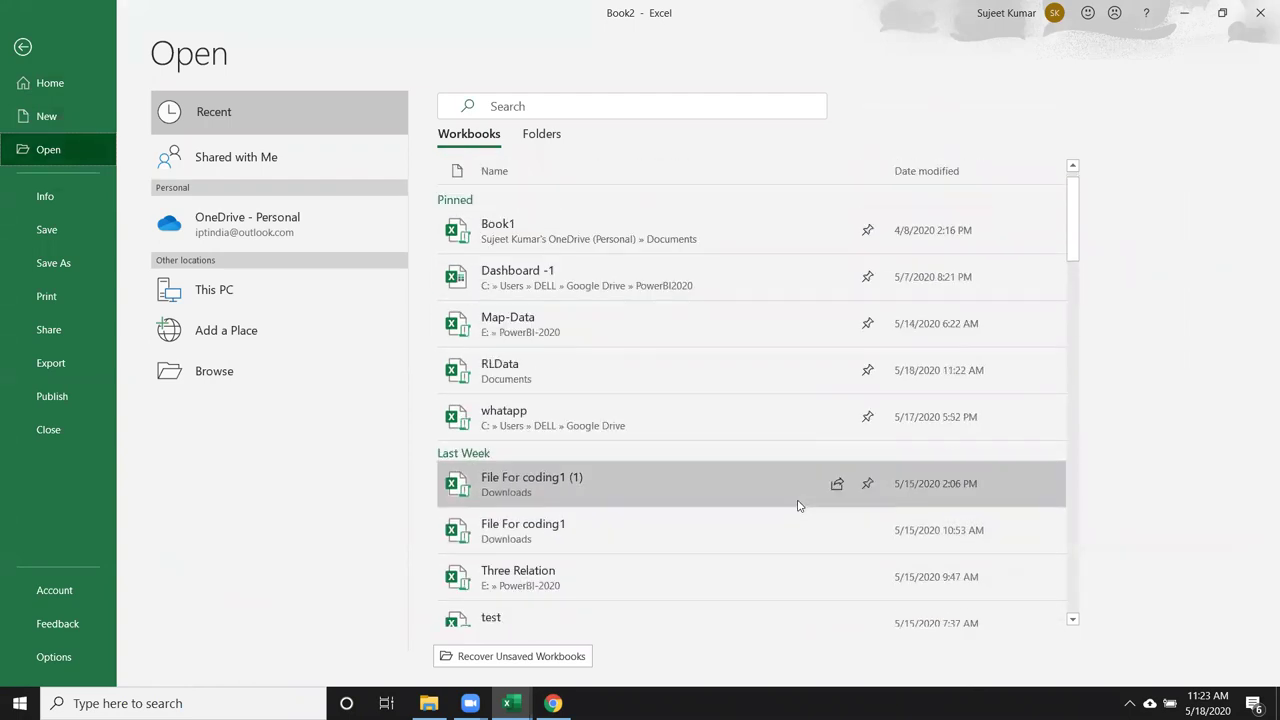
left_click(541, 134)
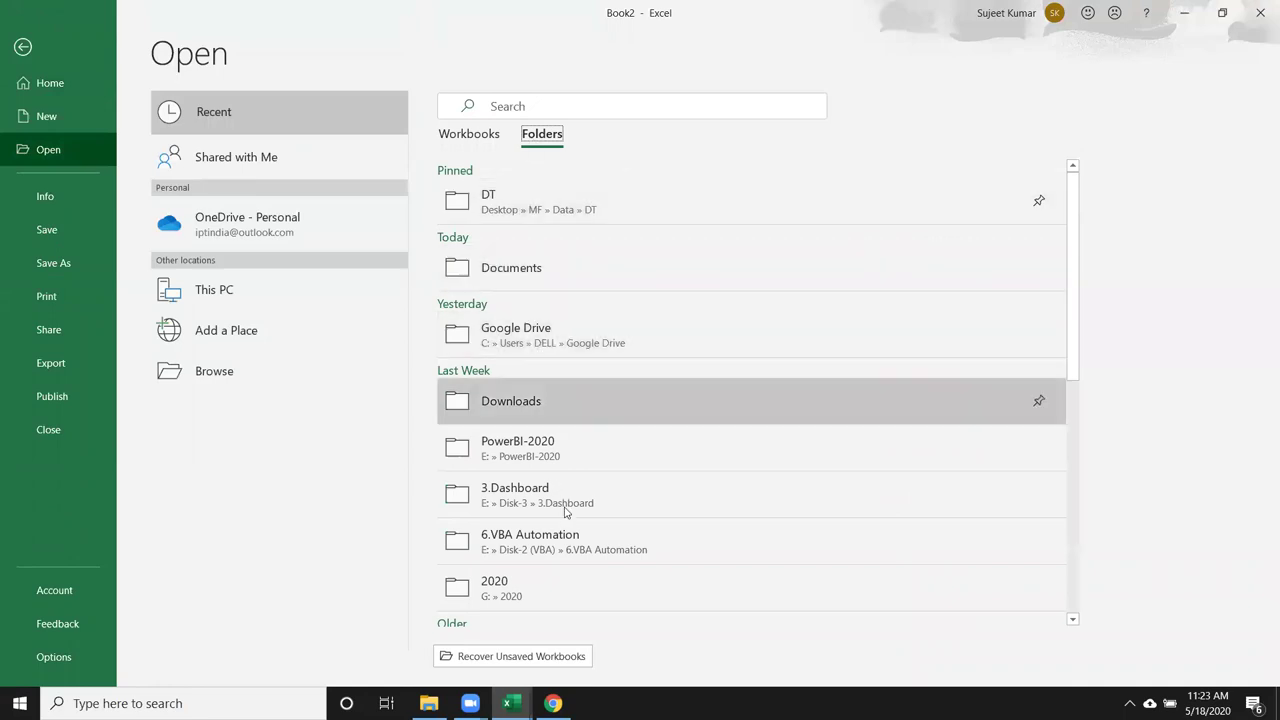
scroll(566, 517, "down", 2)
scroll(566, 517, "down", 2)
scroll(563, 514, "up", 4)
scroll(552, 434, "up", 2)
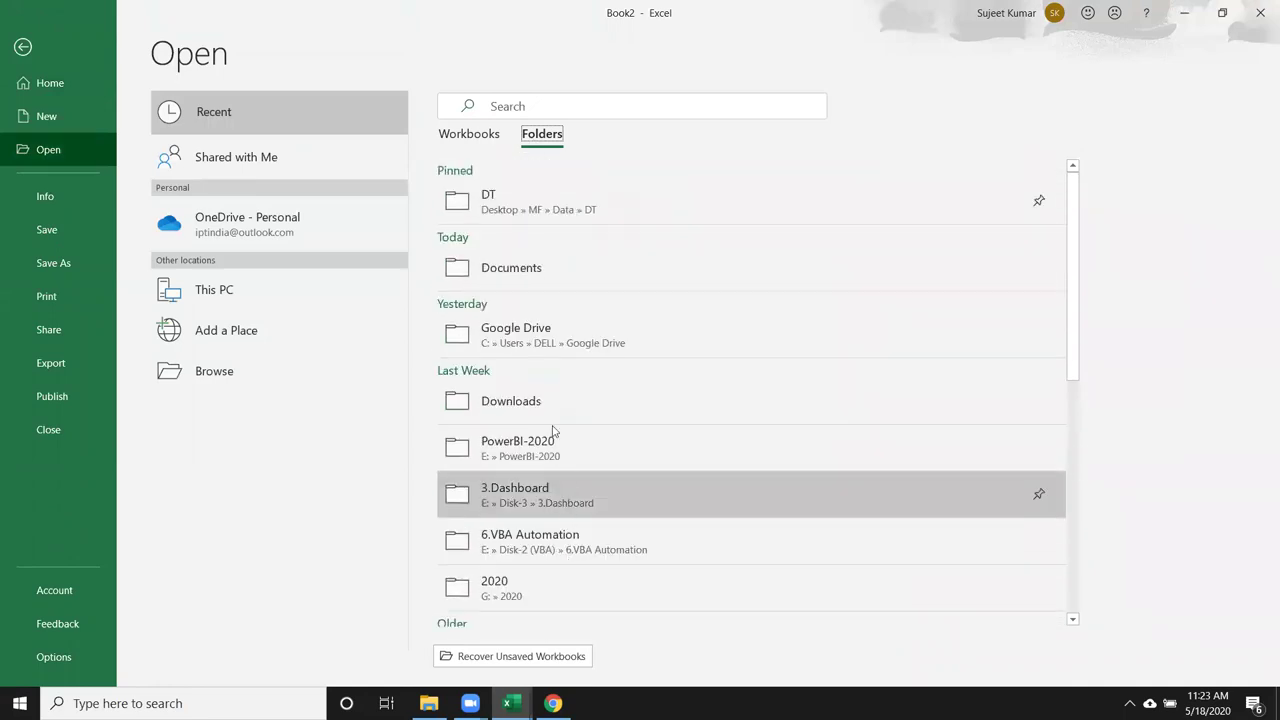
Open the New page and browse its template gallery
left_click(30, 119)
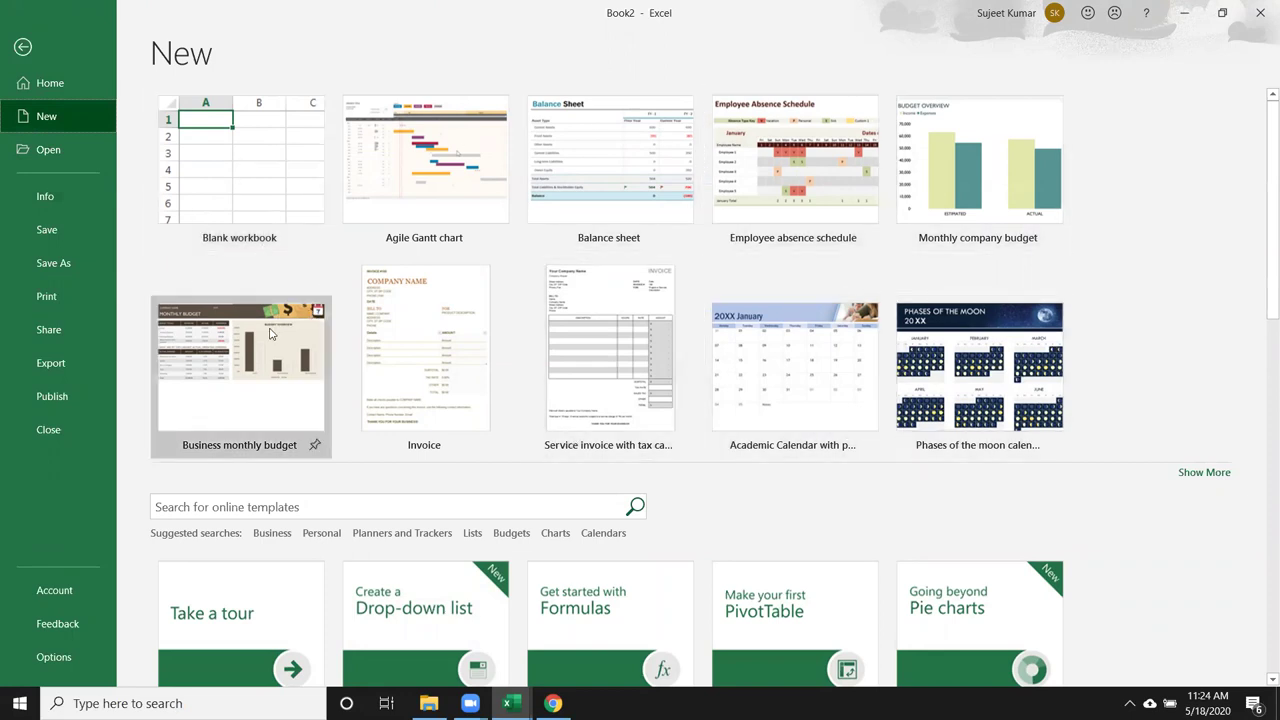
scroll(320, 428, "down", 5)
scroll(320, 428, "up", 2)
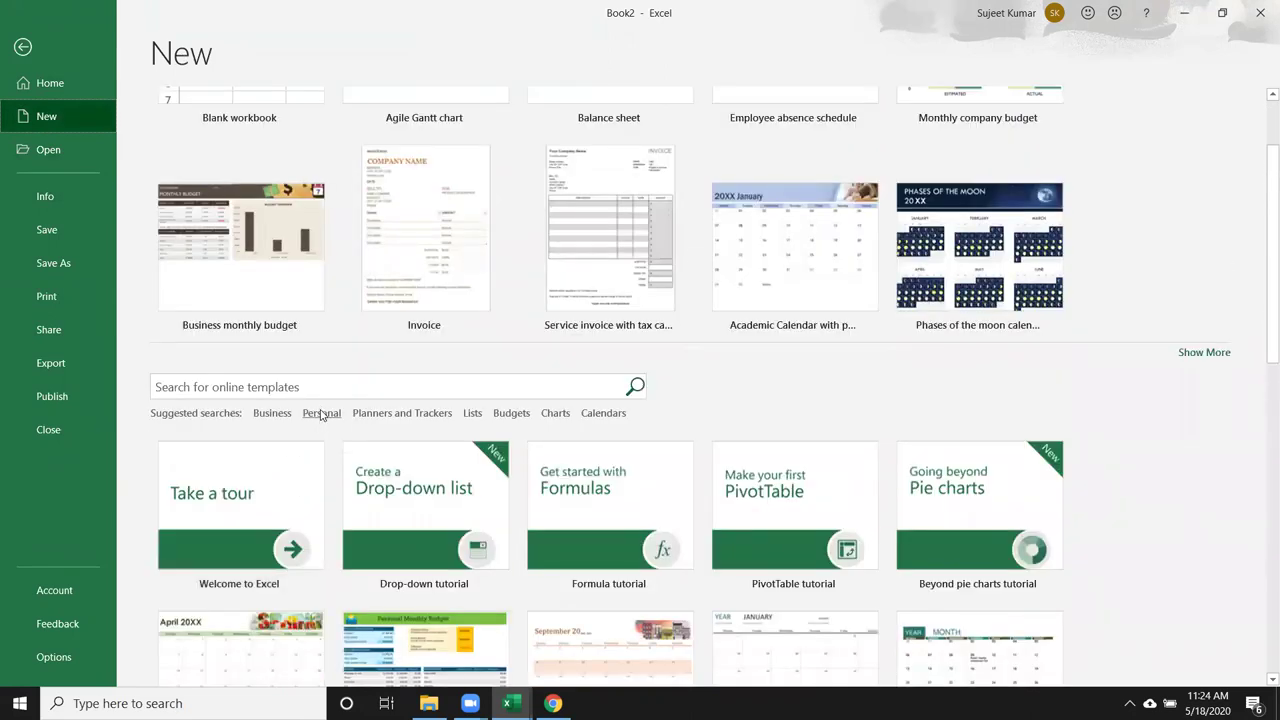
Search online templates for 'Sheet', review results like Biweekly time sheet, then go back
left_click(318, 389)
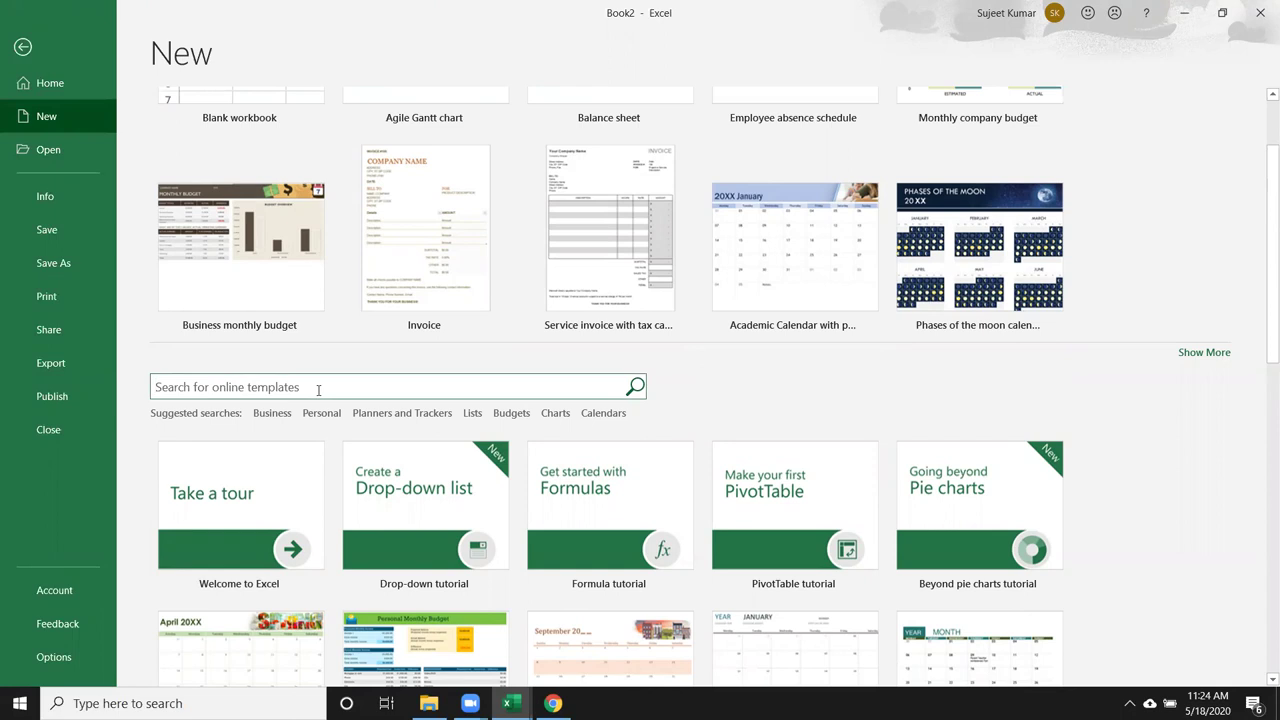
type("Sheet")
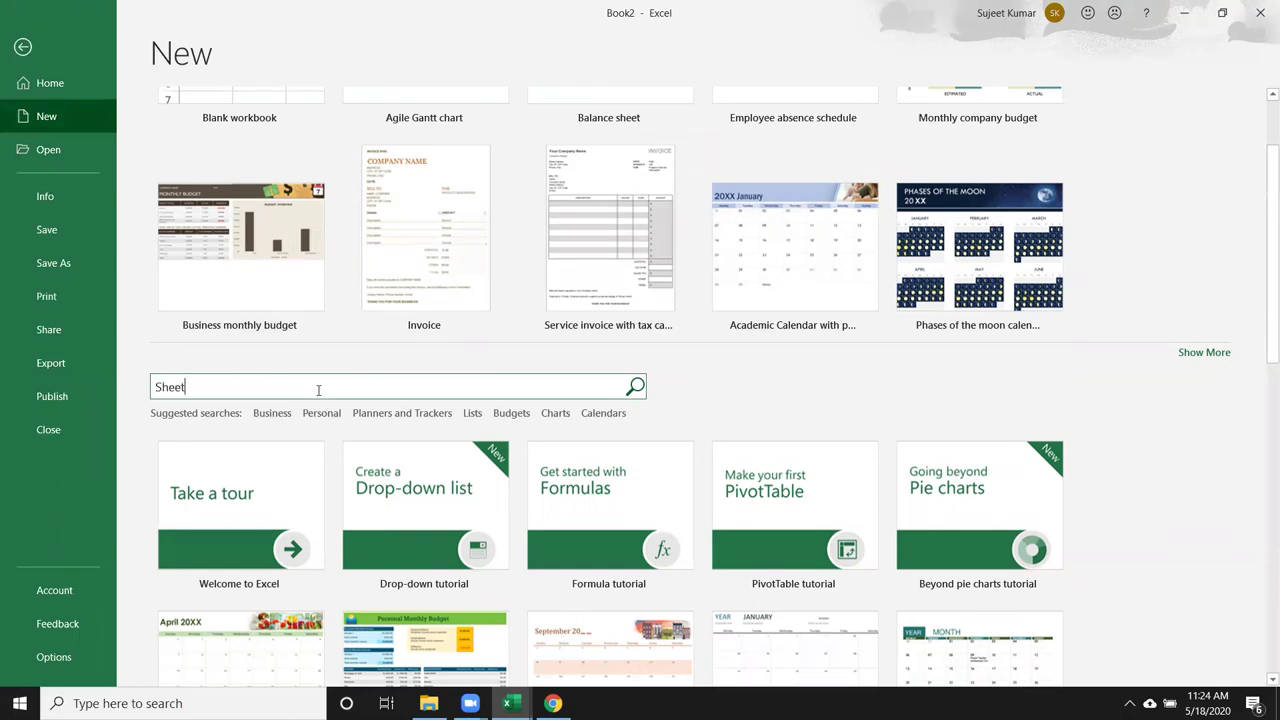
key("Return")
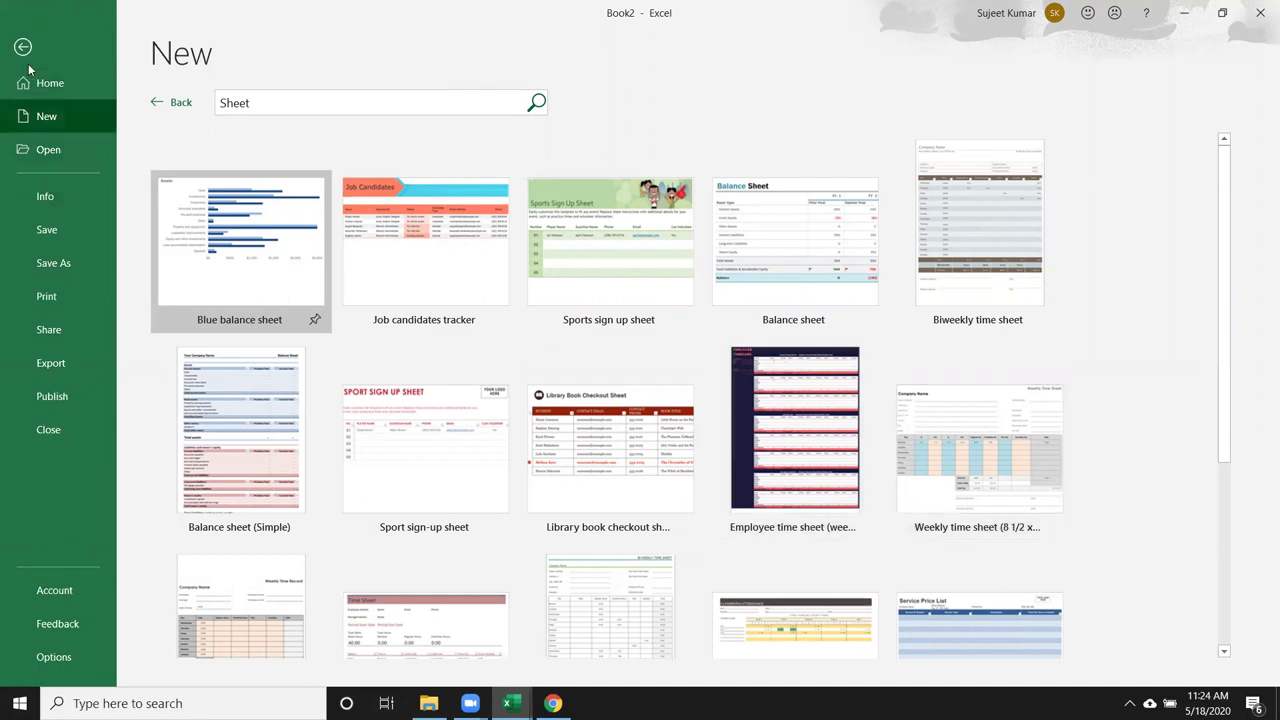
scroll(760, 350, "down", 3)
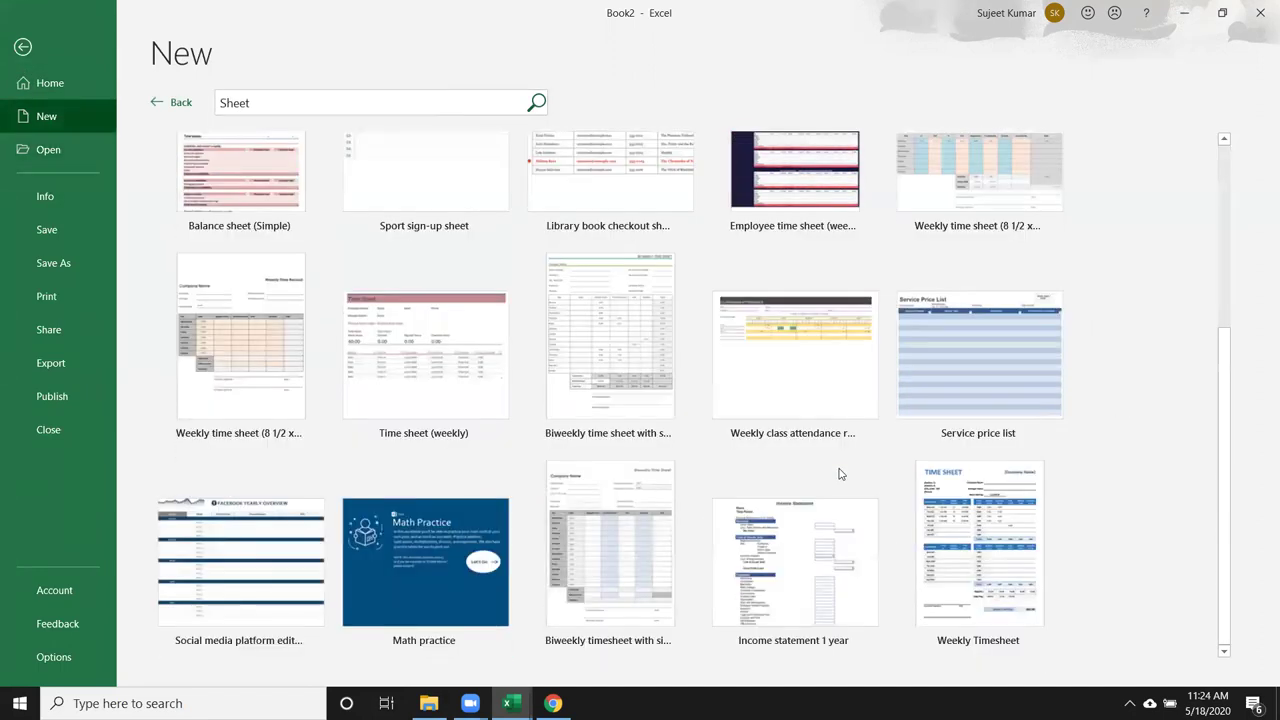
scroll(838, 474, "up", 2)
scroll(838, 474, "up", 2)
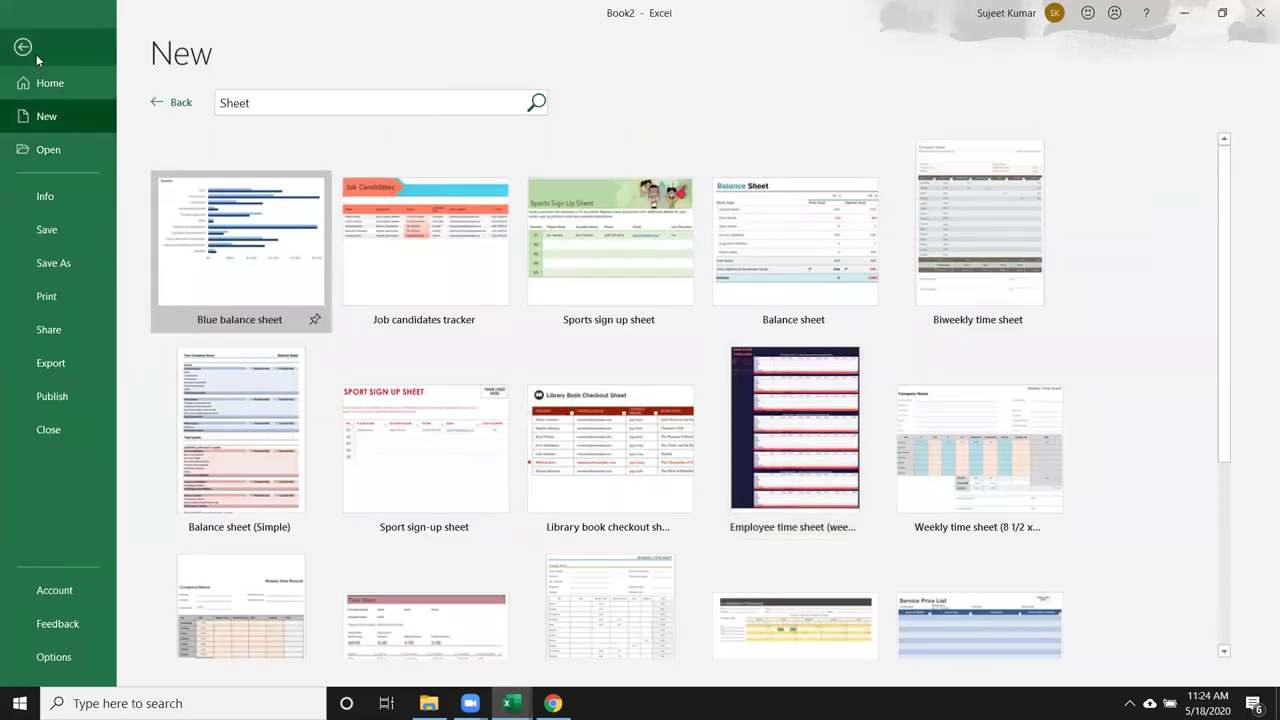
left_click(34, 55)
Merge A1:J4 with the title 'Daily Sales Tracker', then undo it
left_click(352, 357)
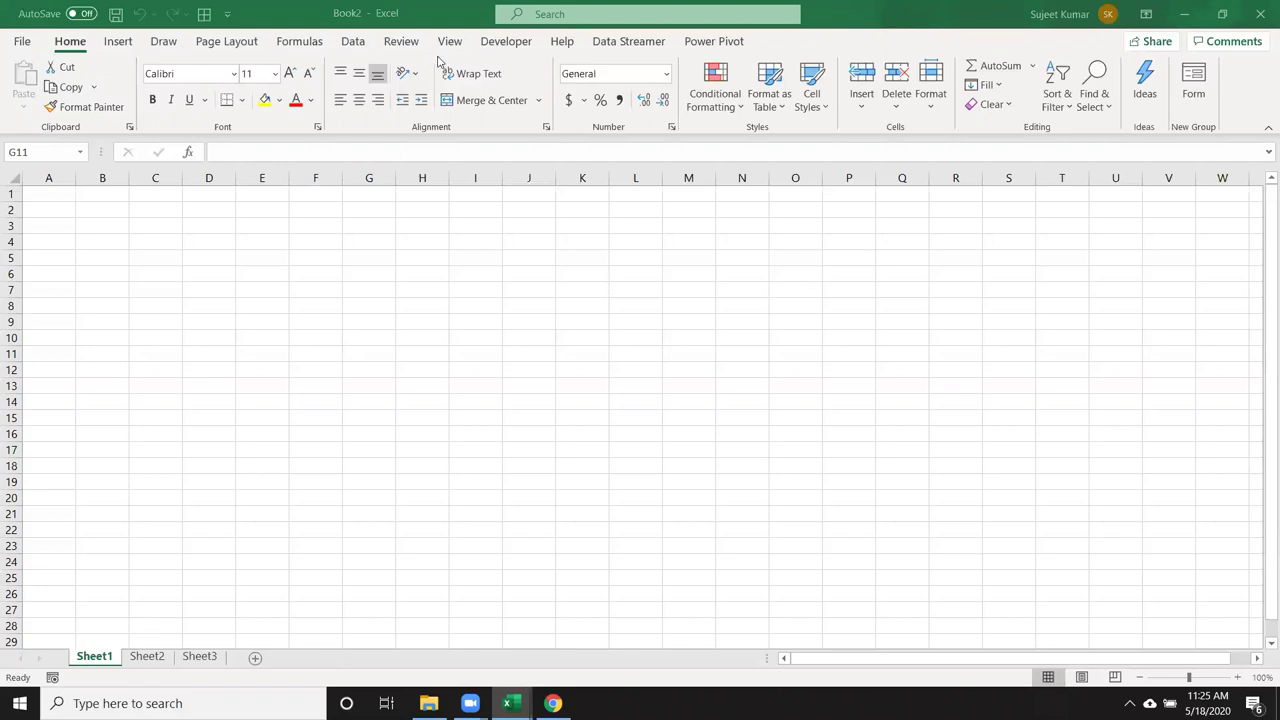
left_click_drag(54, 191, 523, 237)
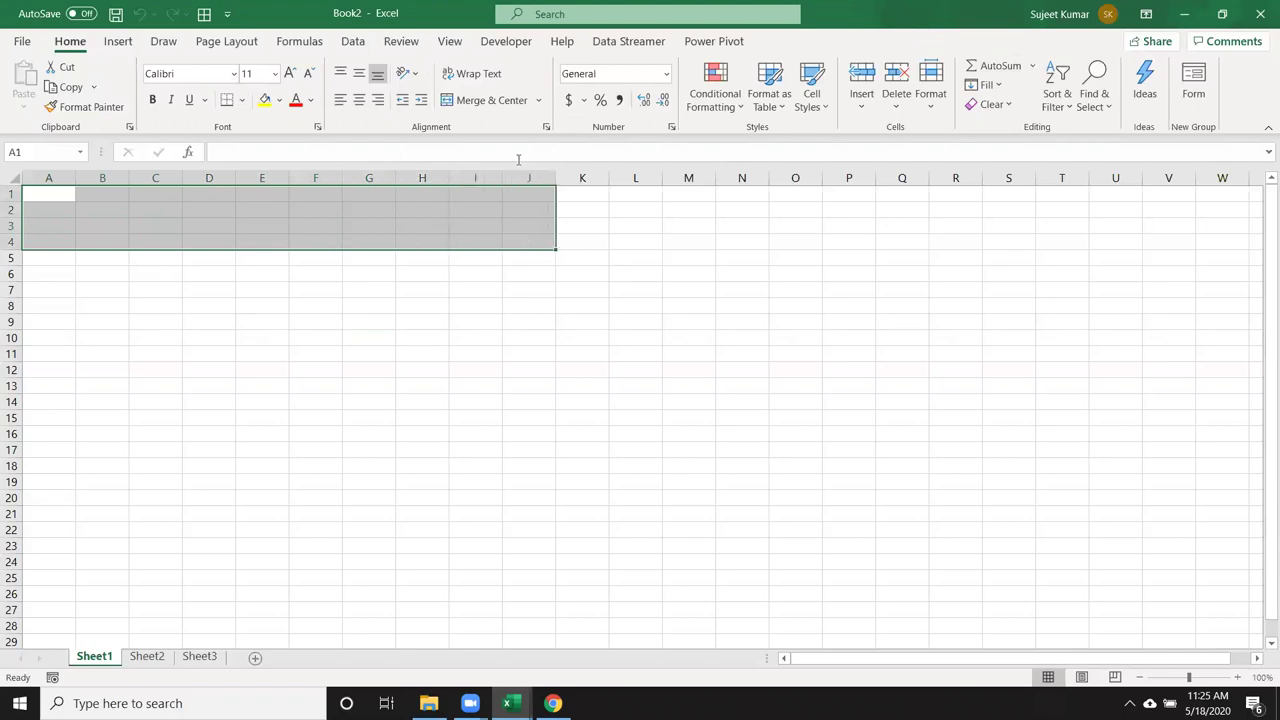
left_click(503, 106)
type("Daily")
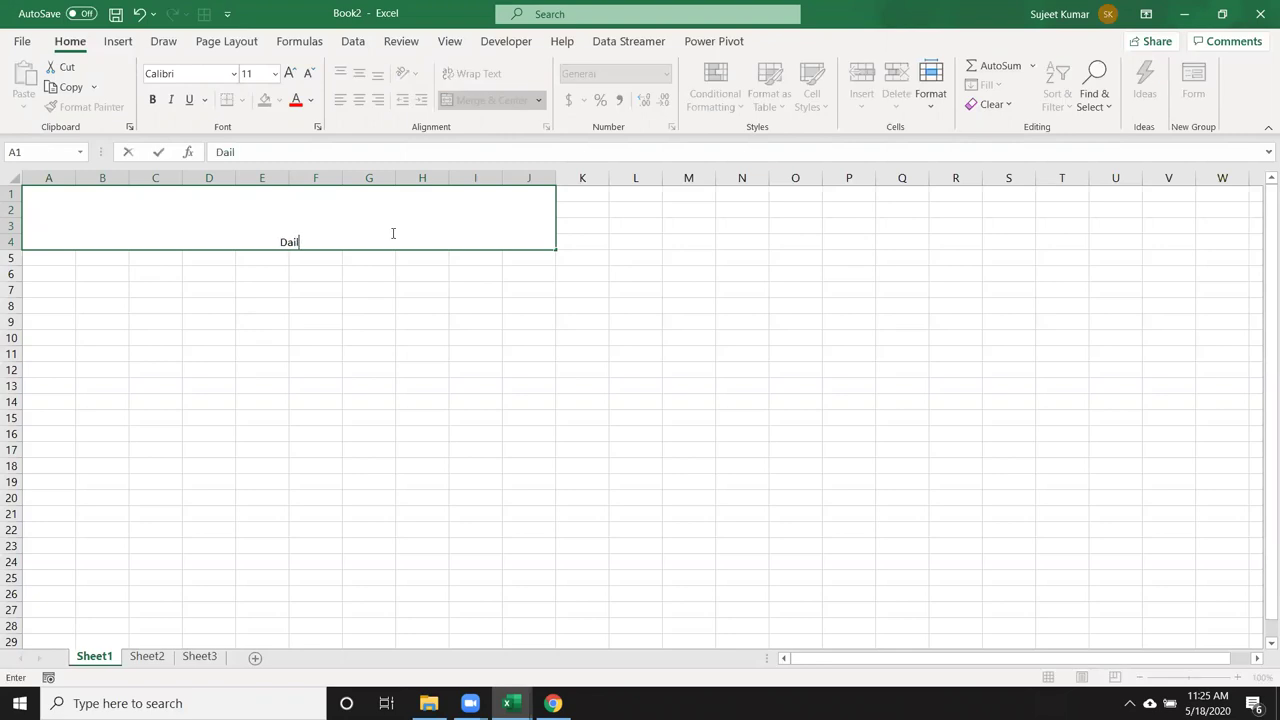
type(" Sales")
type(" Tracker")
key("Return")
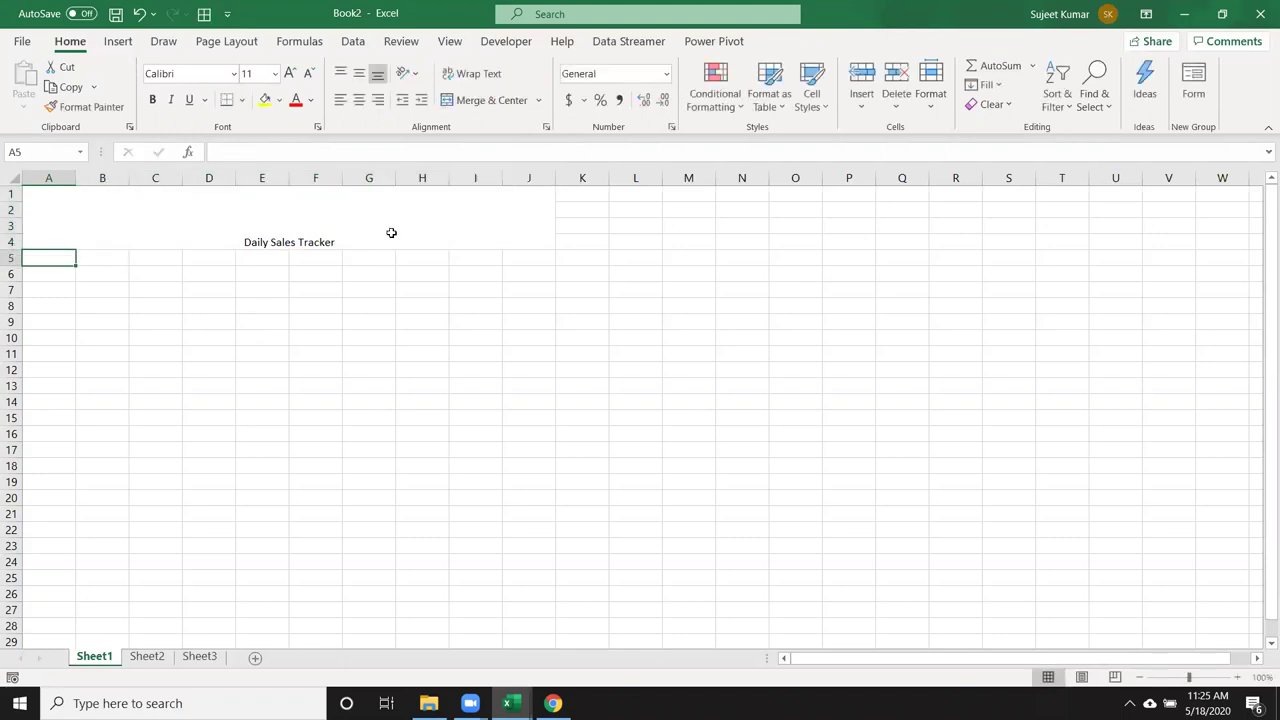
key("ctrl+z")
key("ctrl+z")
key("ctrl+z")
Merge and centre A1:K4 and enter the title 'Daily Sales Tracker'
mouse_move(53, 194)
left_mouse_down()
mouse_move(114, 226)
mouse_move(411, 249)
mouse_move(563, 242)
left_mouse_up()
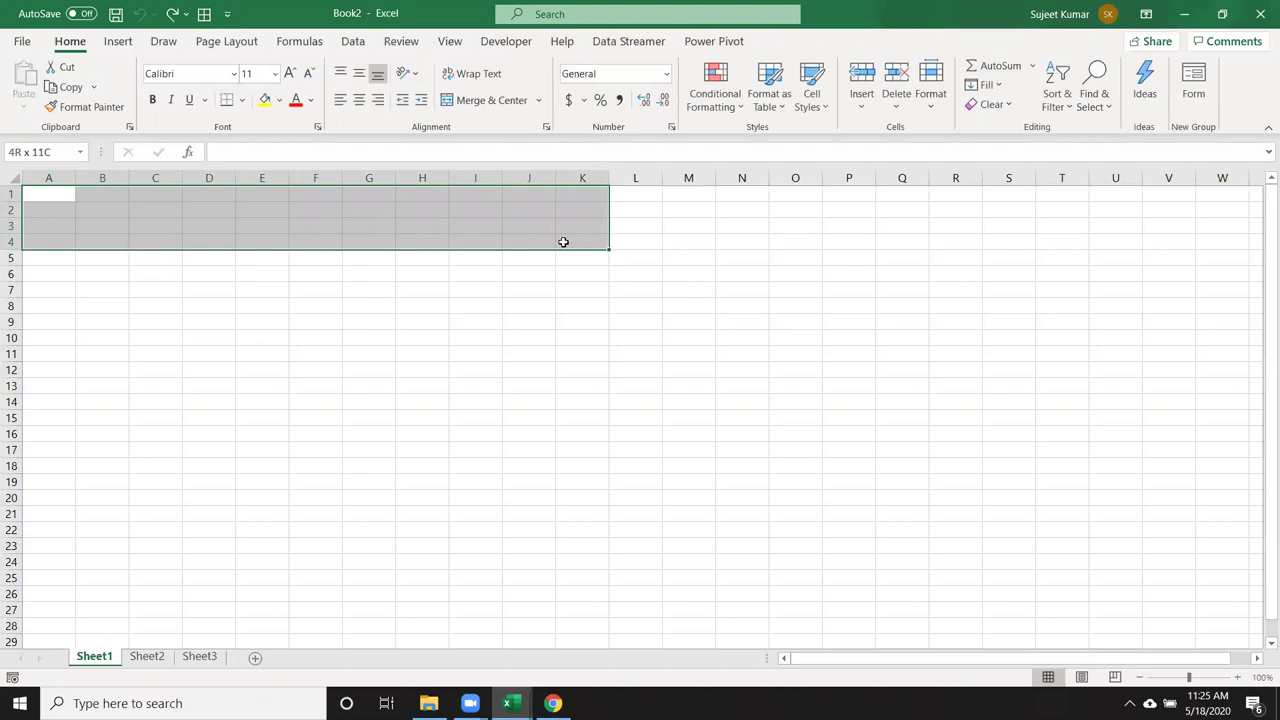
left_click(484, 100)
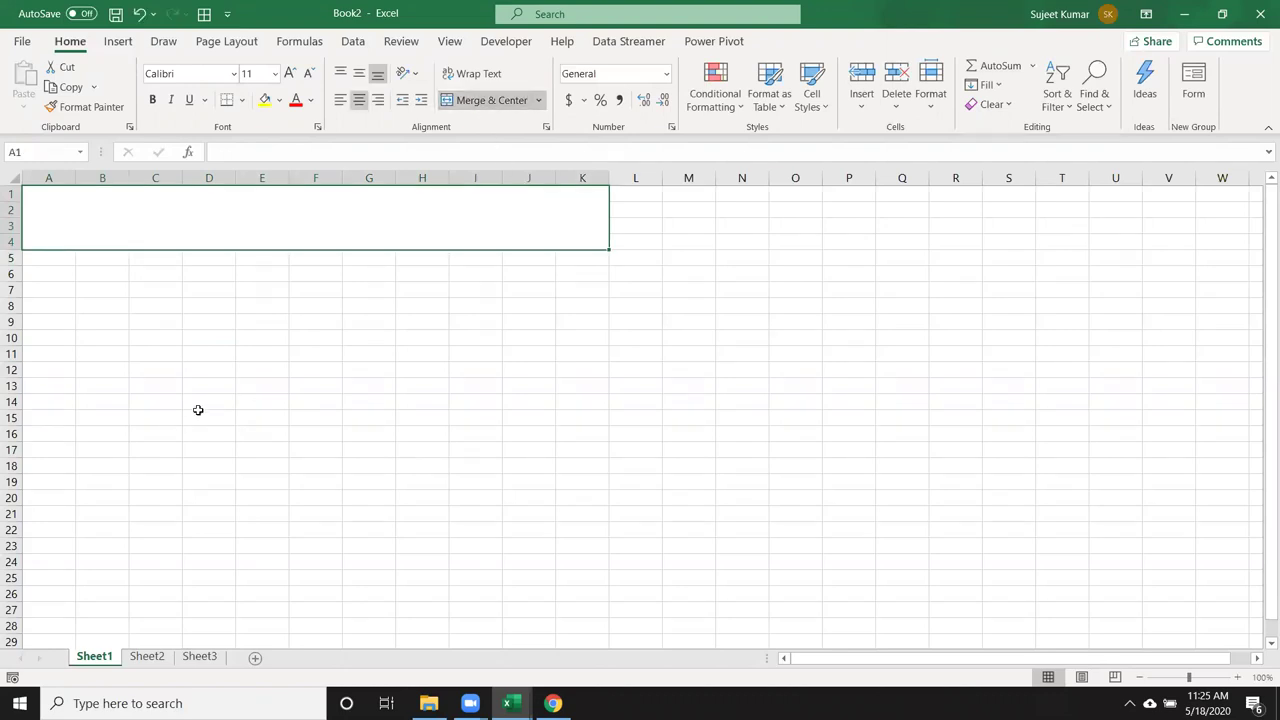
left_click(266, 316)
left_click(270, 247)
type("Daily Sales Trac")
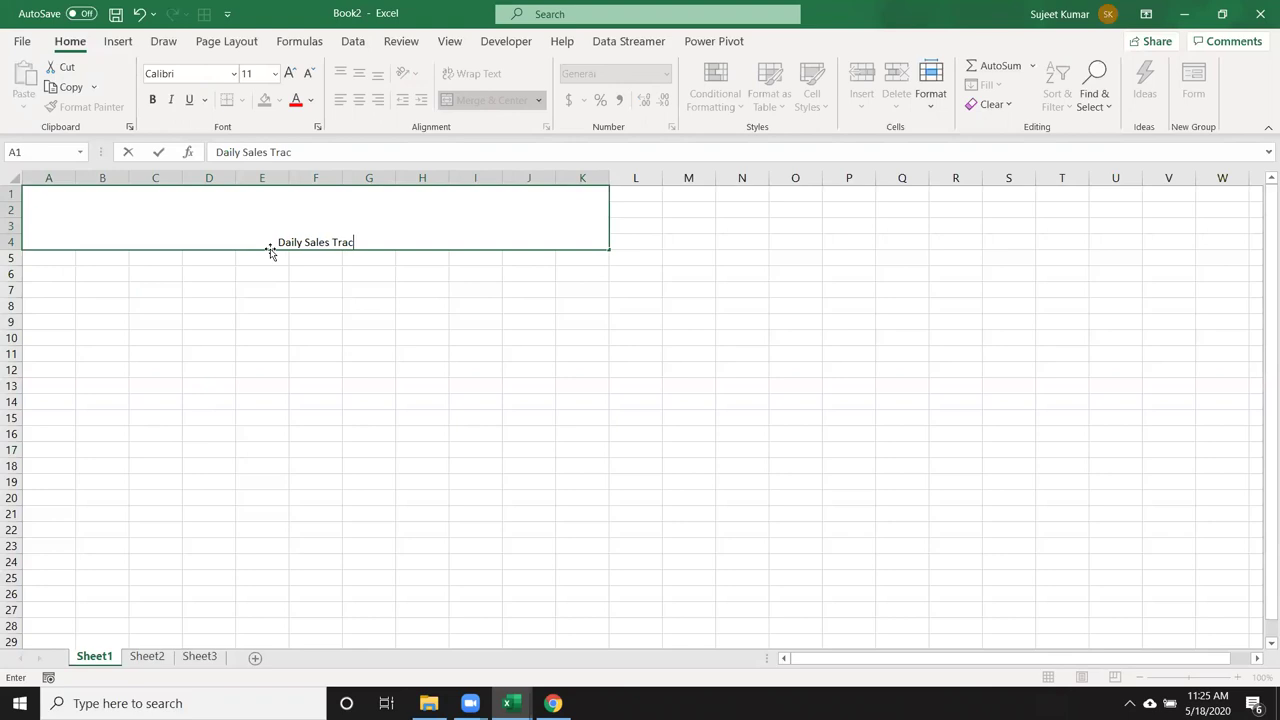
type("ker")
key("Return")
Enlarge the title font to 48 pt and underline it
left_click(266, 245)
left_click(288, 74)
left_click(289, 74)
left_click(289, 74)
left_click(289, 74)
left_click(289, 75)
left_click(289, 75)
left_click(289, 74)
left_click(289, 74)
left_click(289, 74)
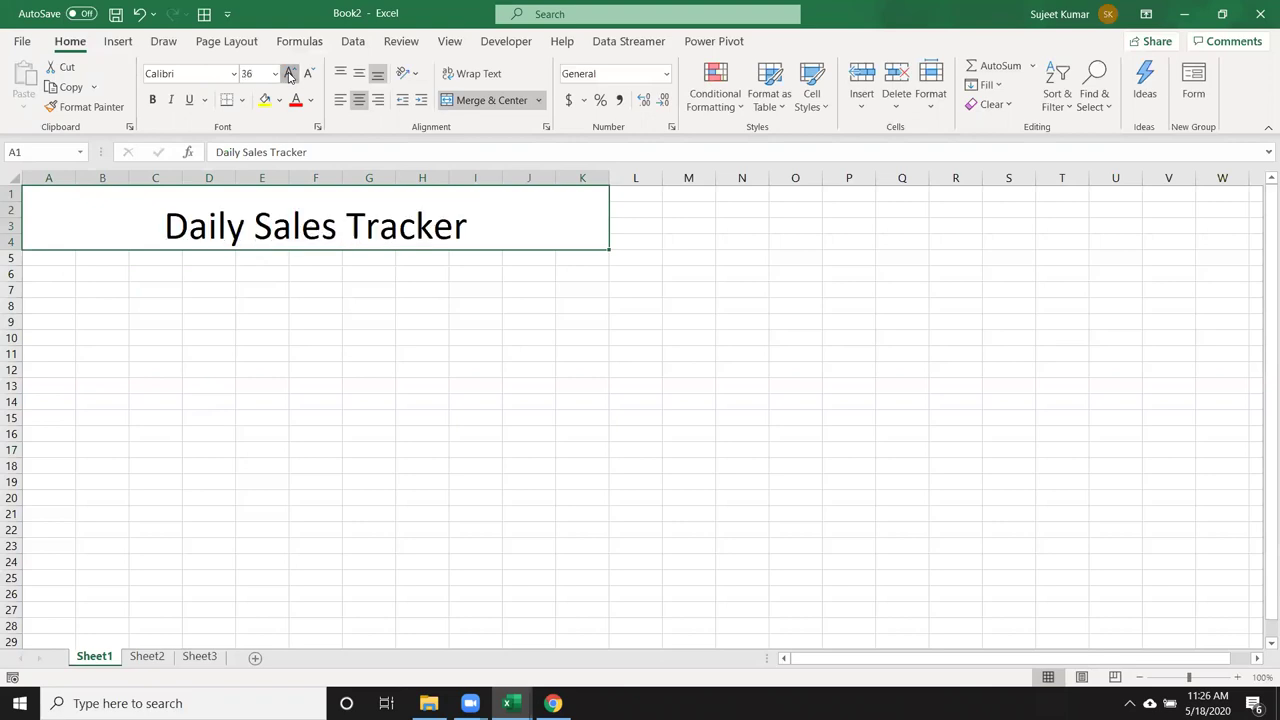
left_click(289, 74)
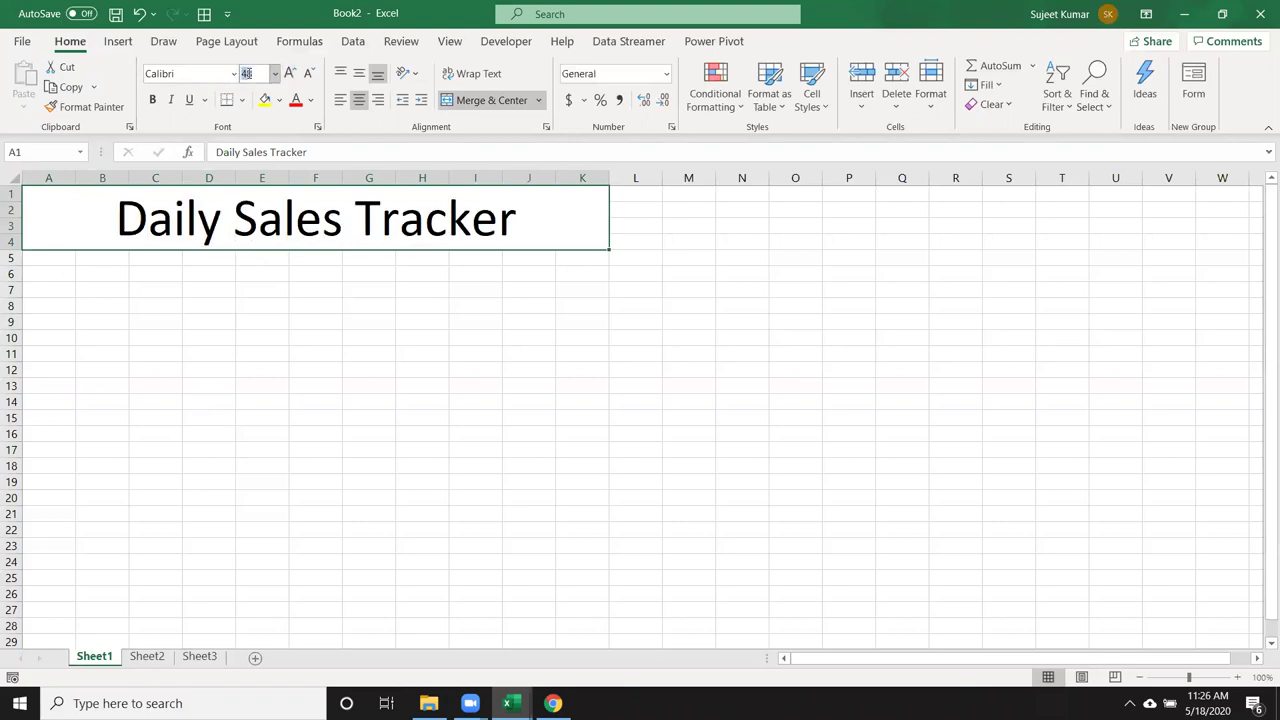
left_click(308, 78)
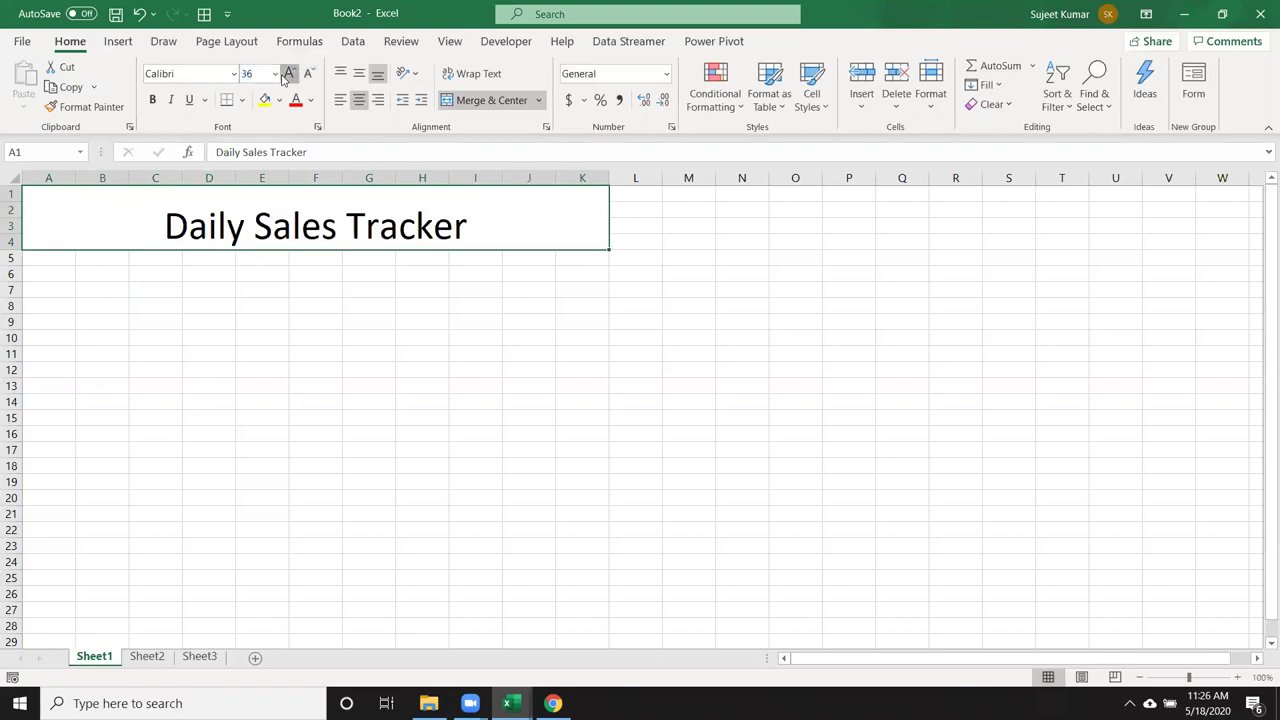
left_click(289, 74)
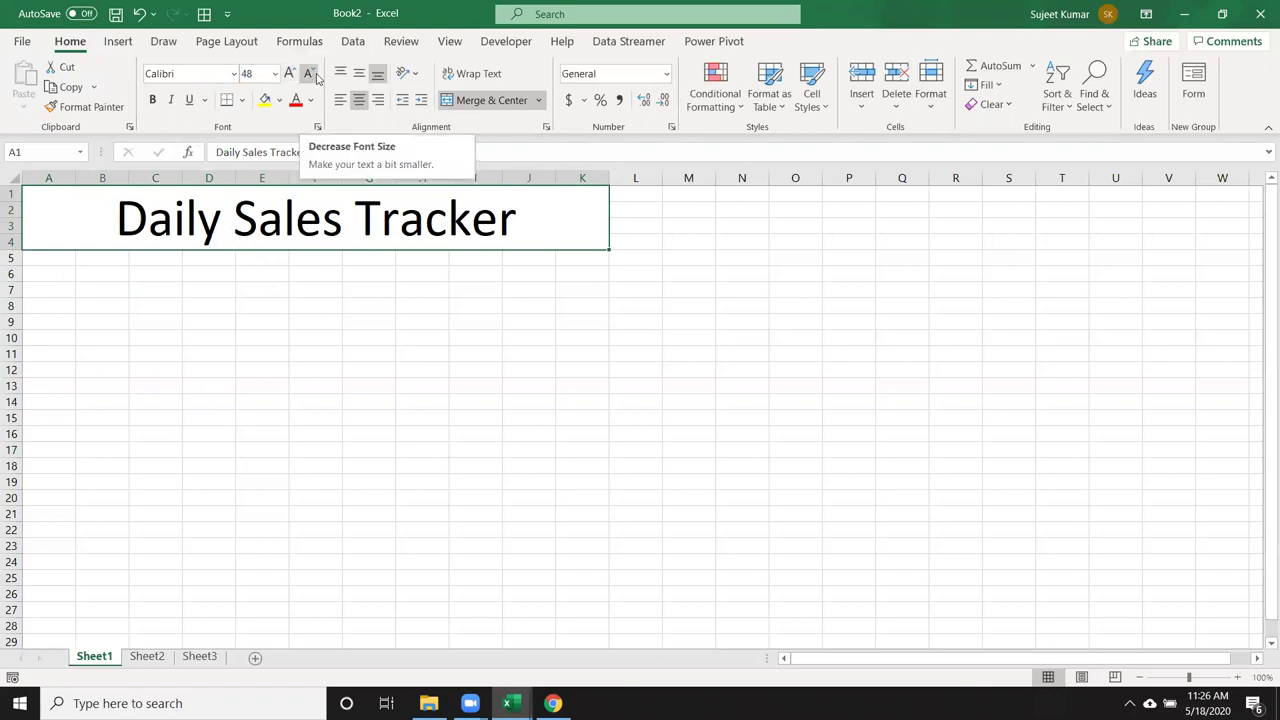
left_click(187, 104)
left_click(206, 317)
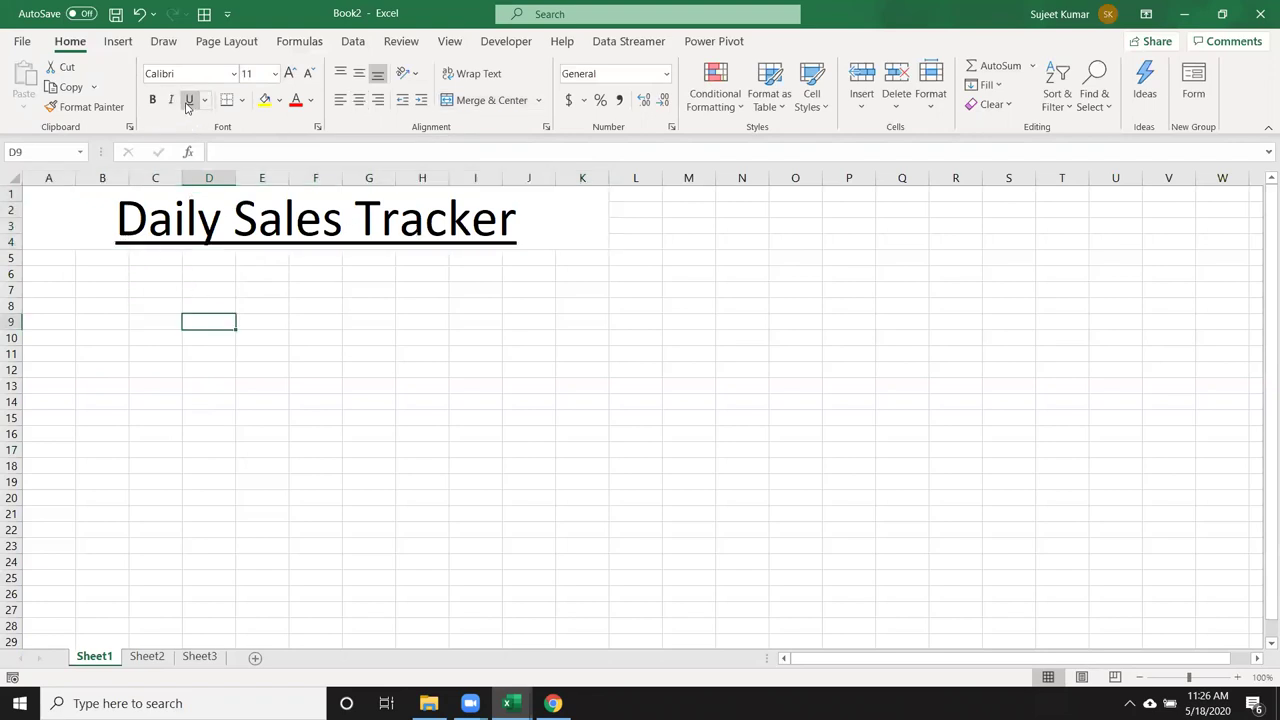
left_click(159, 203)
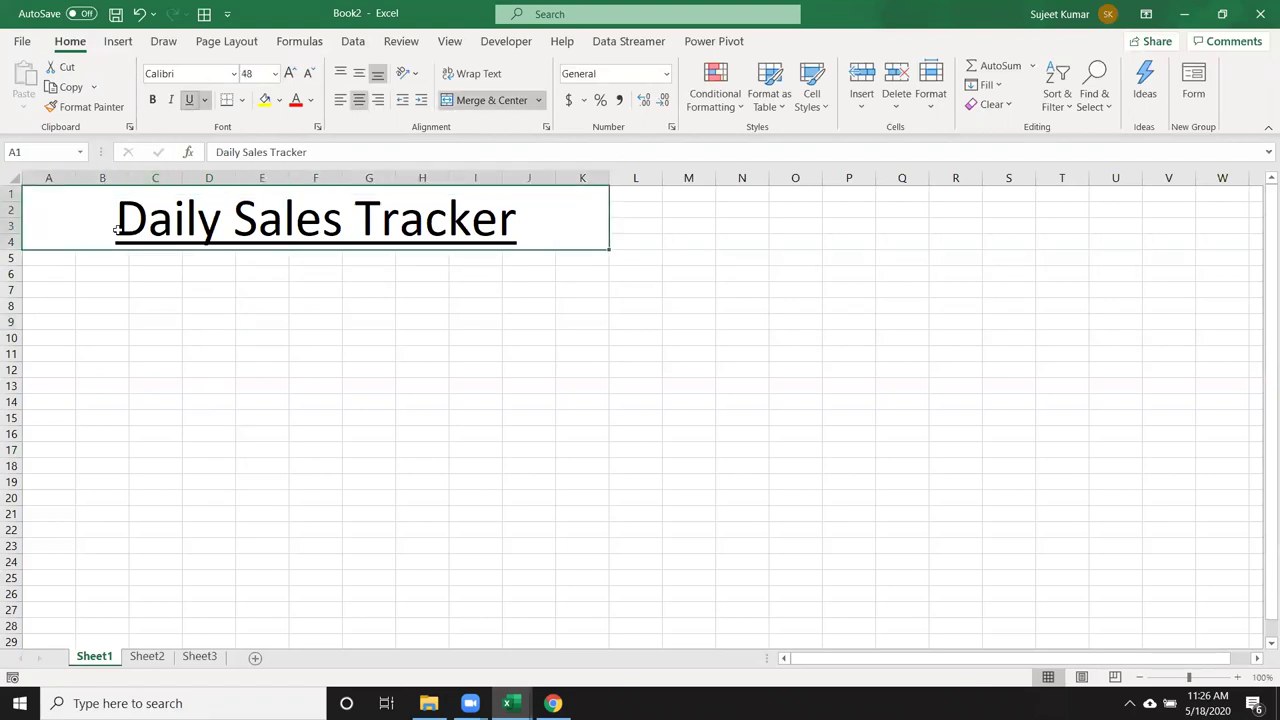
Enter the headers 'Date' in A7 and 'Location' in G7
left_click(51, 285)
type("Date")
key("Tab")
key("Tab")
key("Tab")
key("Tab")
key("Tab")
key("Tab")
type("Locatio")
key("BackSpace")
key("BackSpace")
type("on")
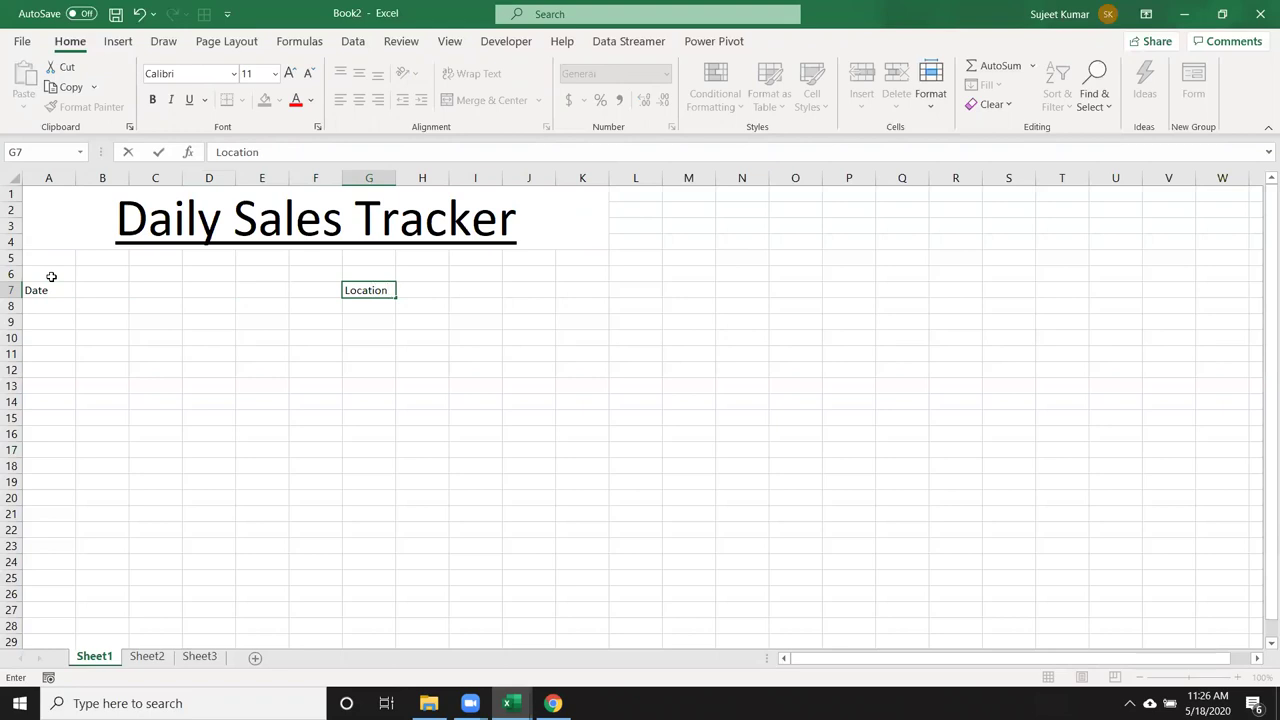
key("Return")
Put a bottom border under A7:B7, then select the Location cells G7:I7
left_click_drag(42, 288, 100, 289)
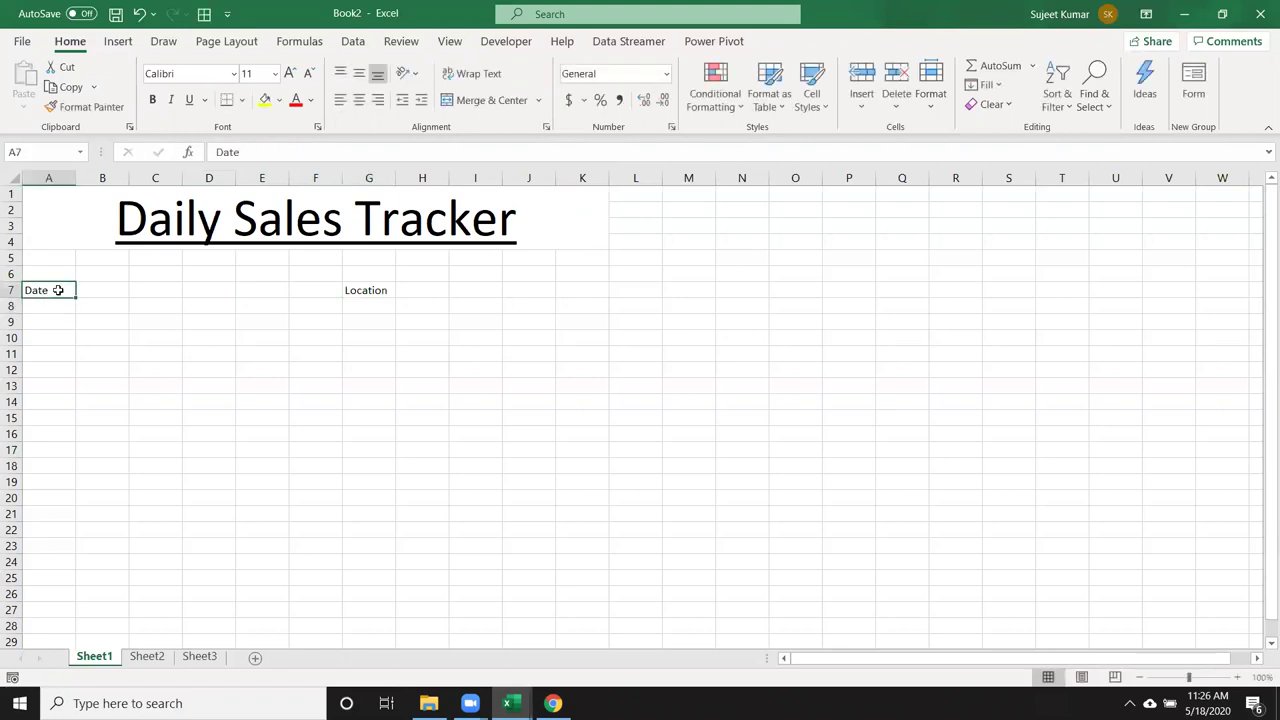
left_click(242, 100)
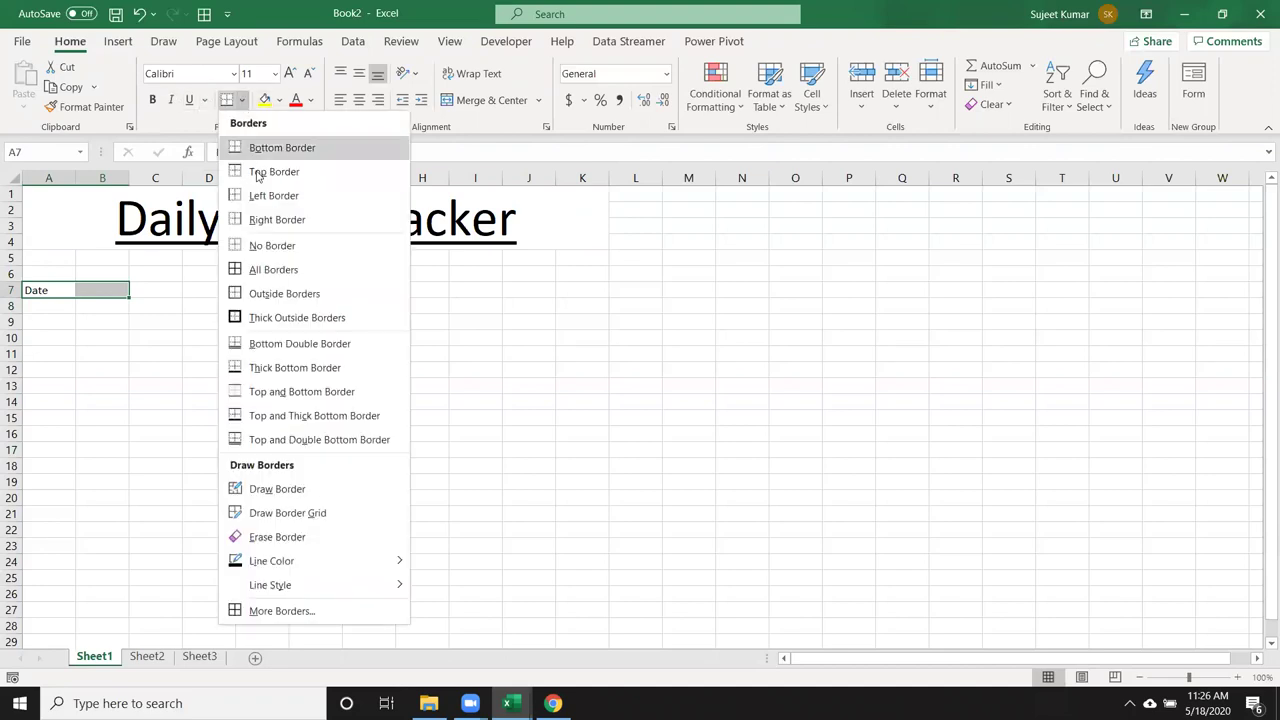
left_click(257, 148)
left_click(200, 308)
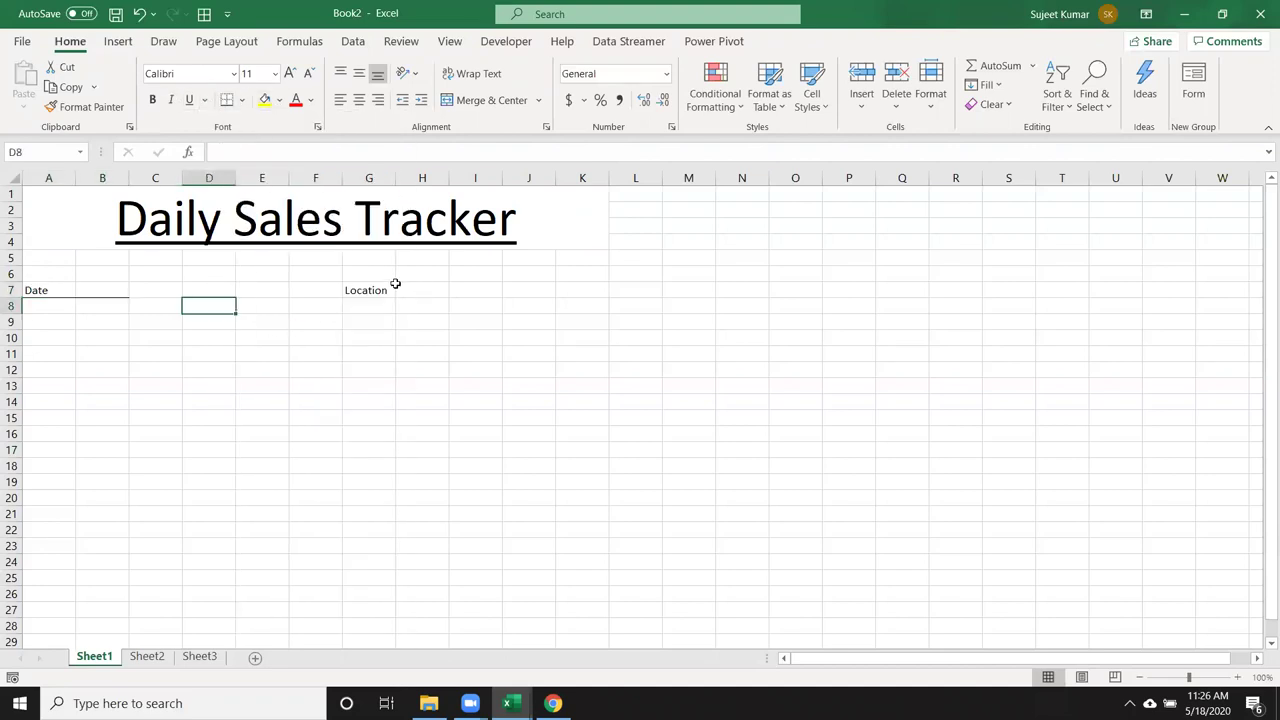
left_click_drag(378, 289, 480, 291)
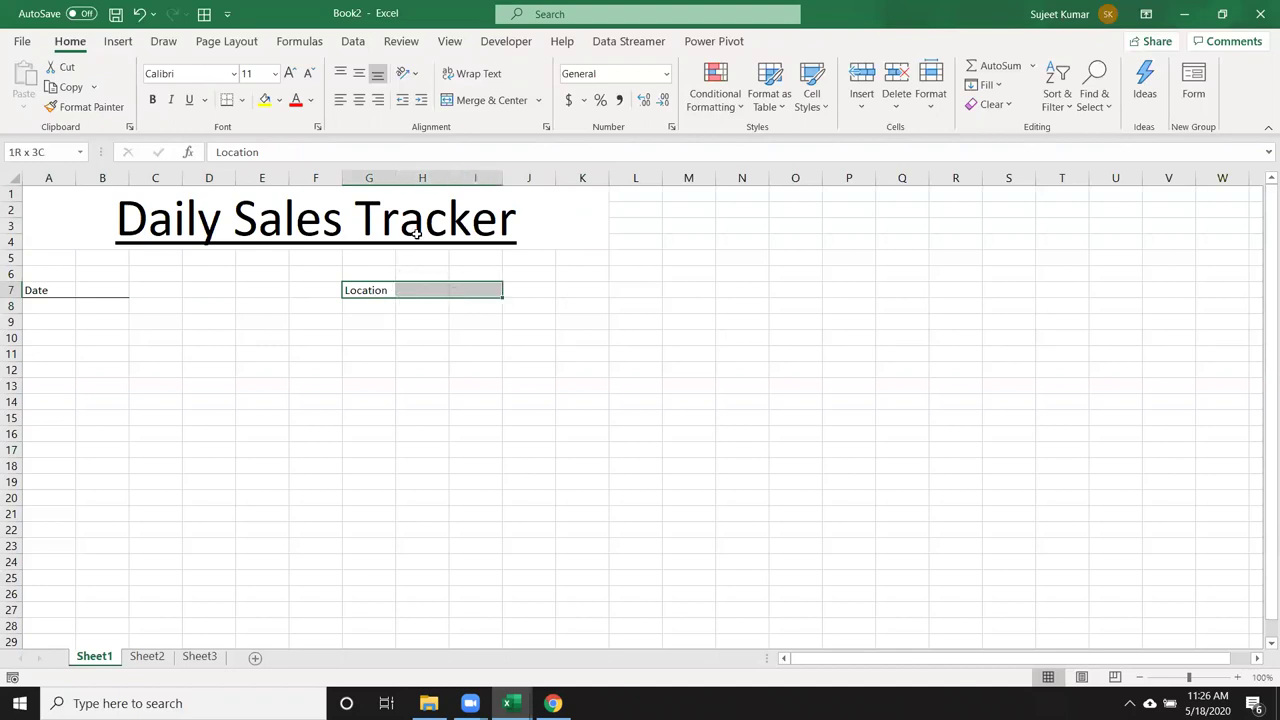
Bottom-border G7:I7 and enter the headings Sr, Name and Dec. in A10:C10
left_click(192, 356)
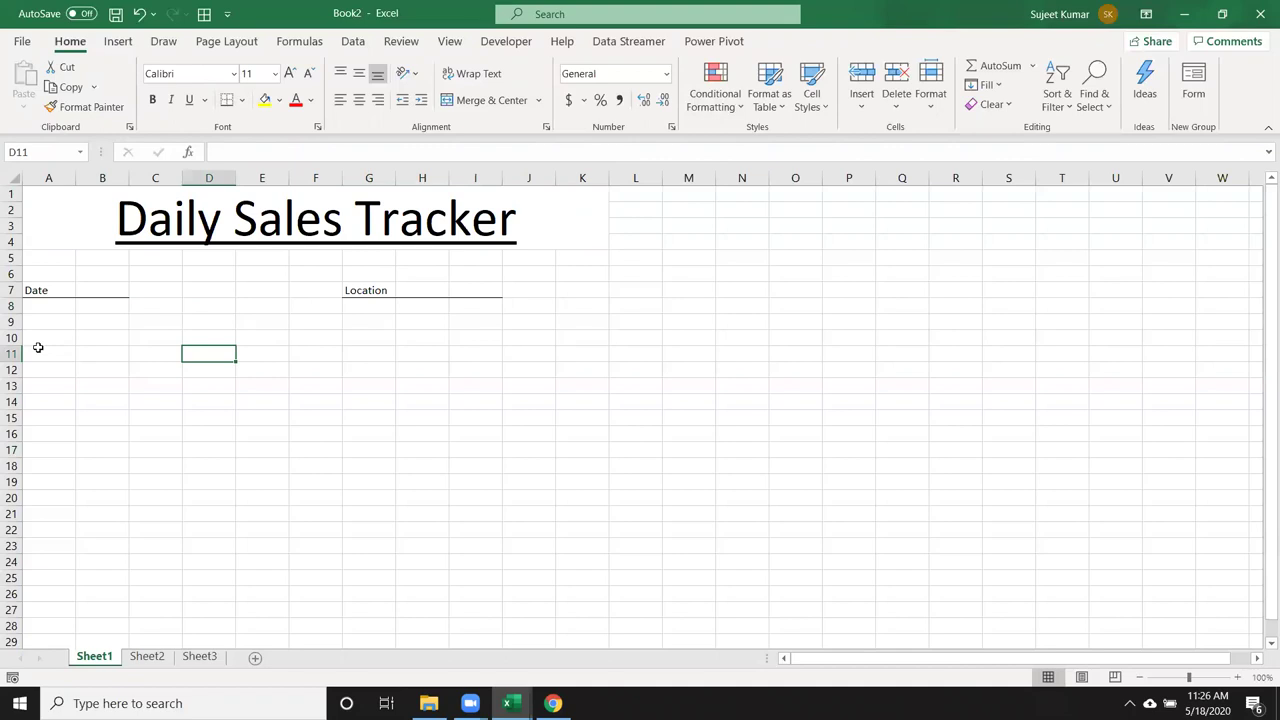
left_click(47, 341)
type("S")
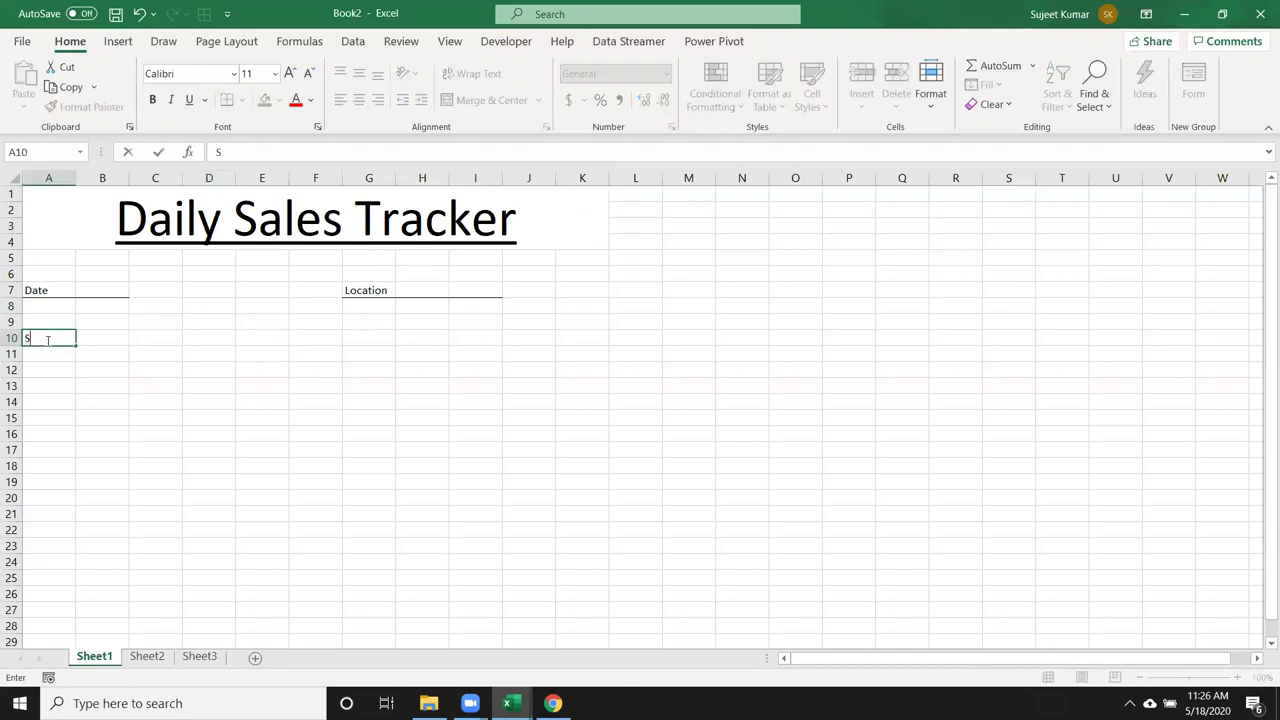
type("r")
key("Tab")
type("Na")
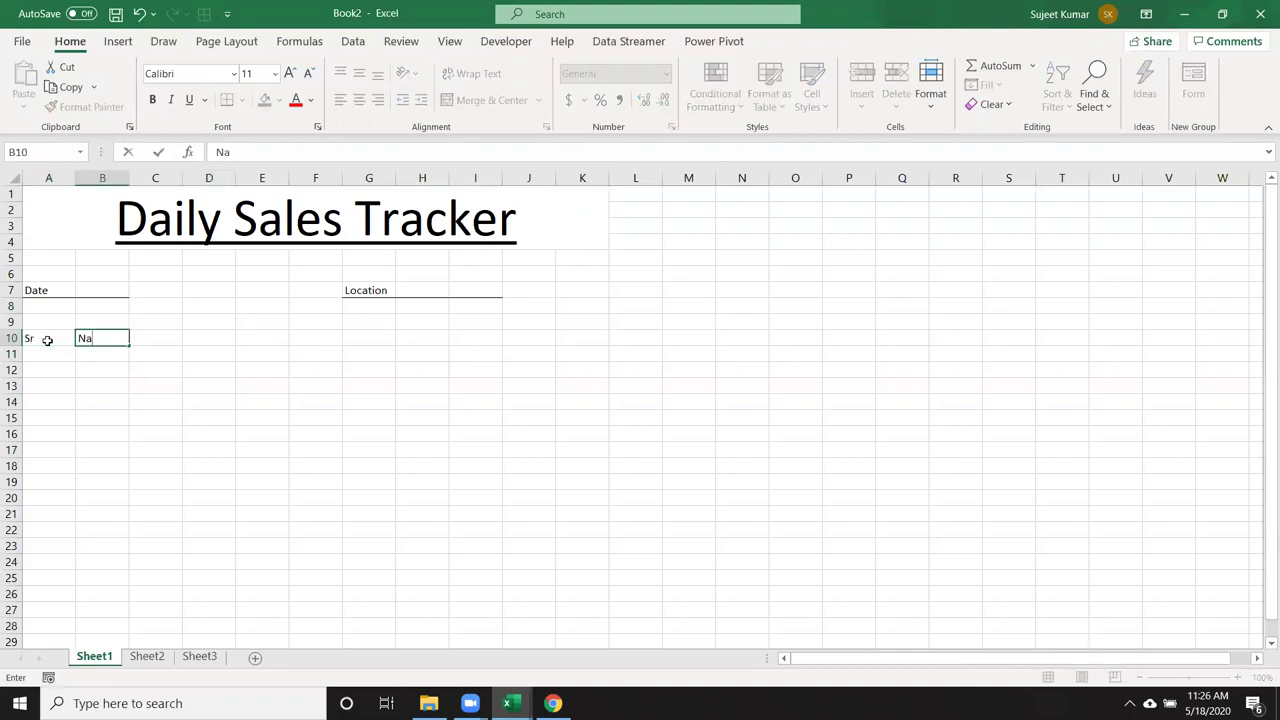
type("me")
key("Tab")
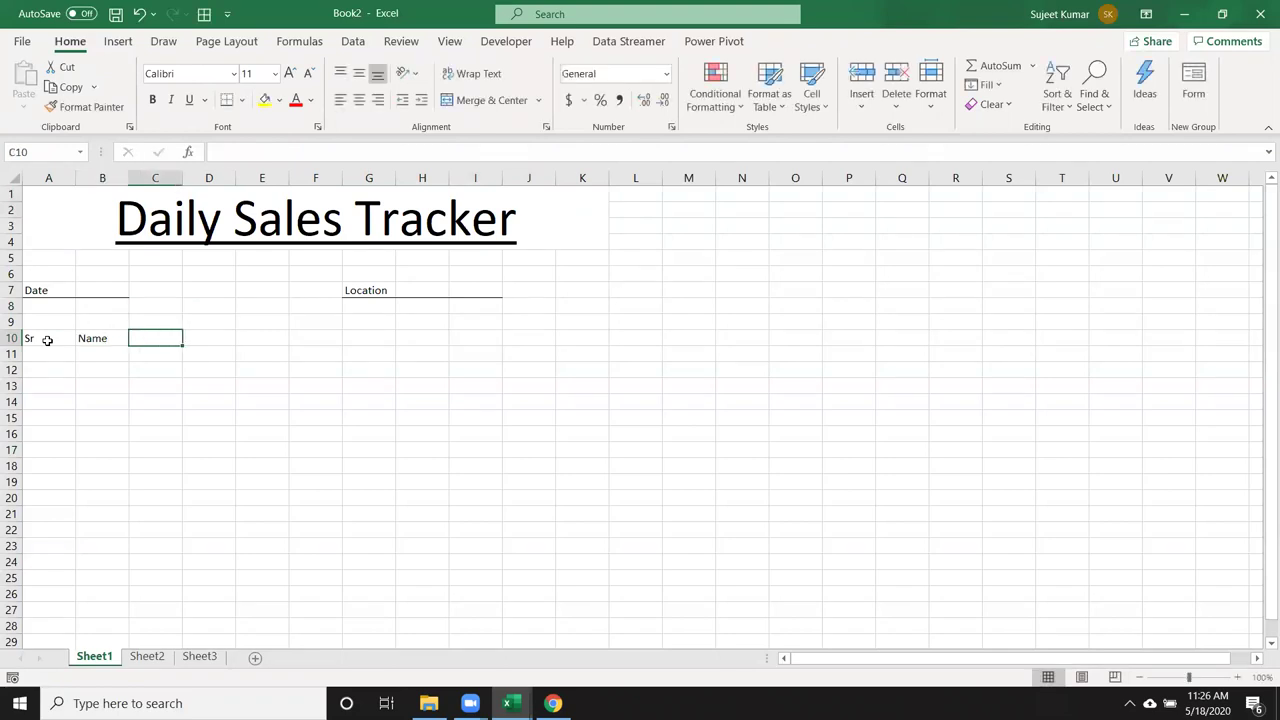
type("Dec")
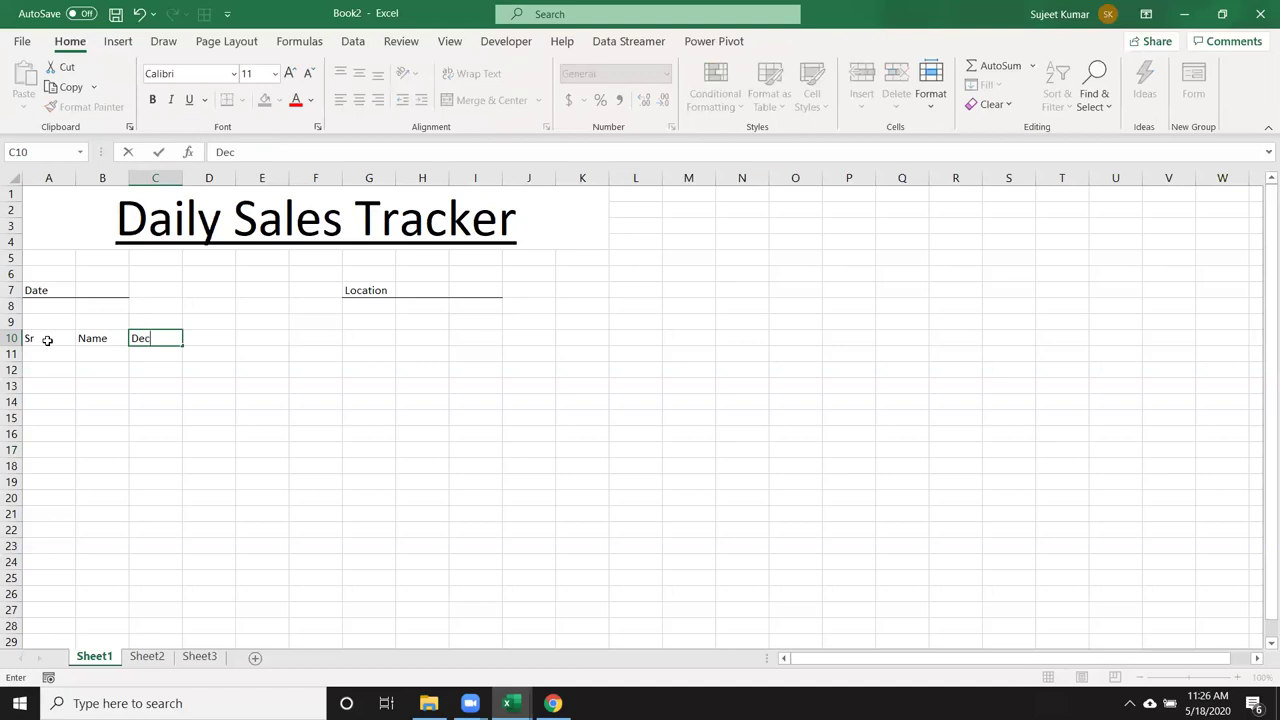
type(".")
key("Tab")
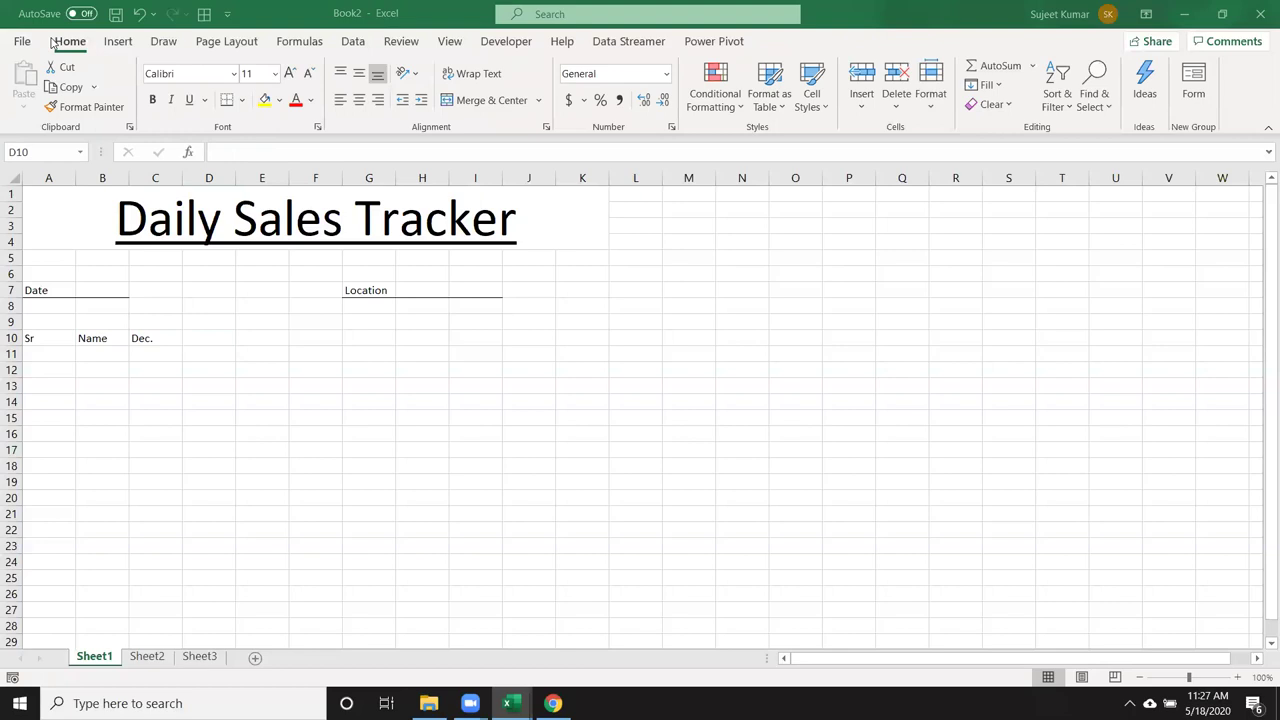
left_click(553, 703)
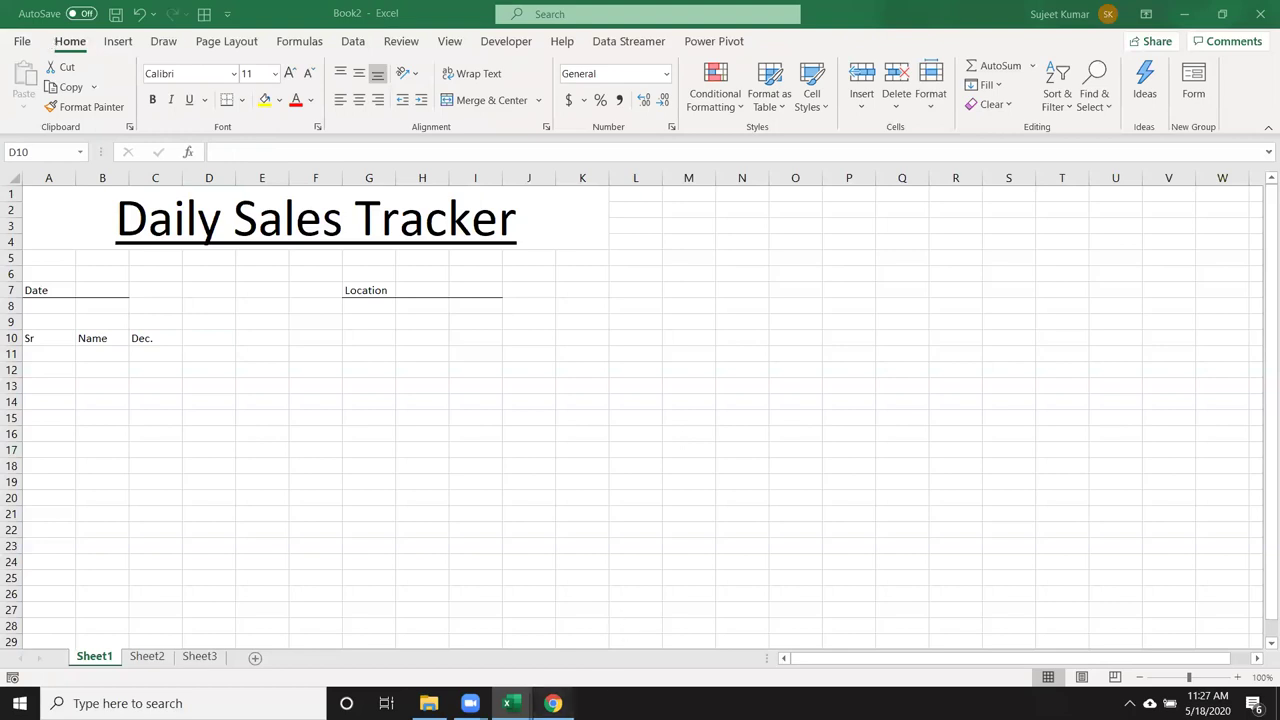
Load the fast.com speed test in a new Chrome tab, then show the desktop
left_click(628, 21)
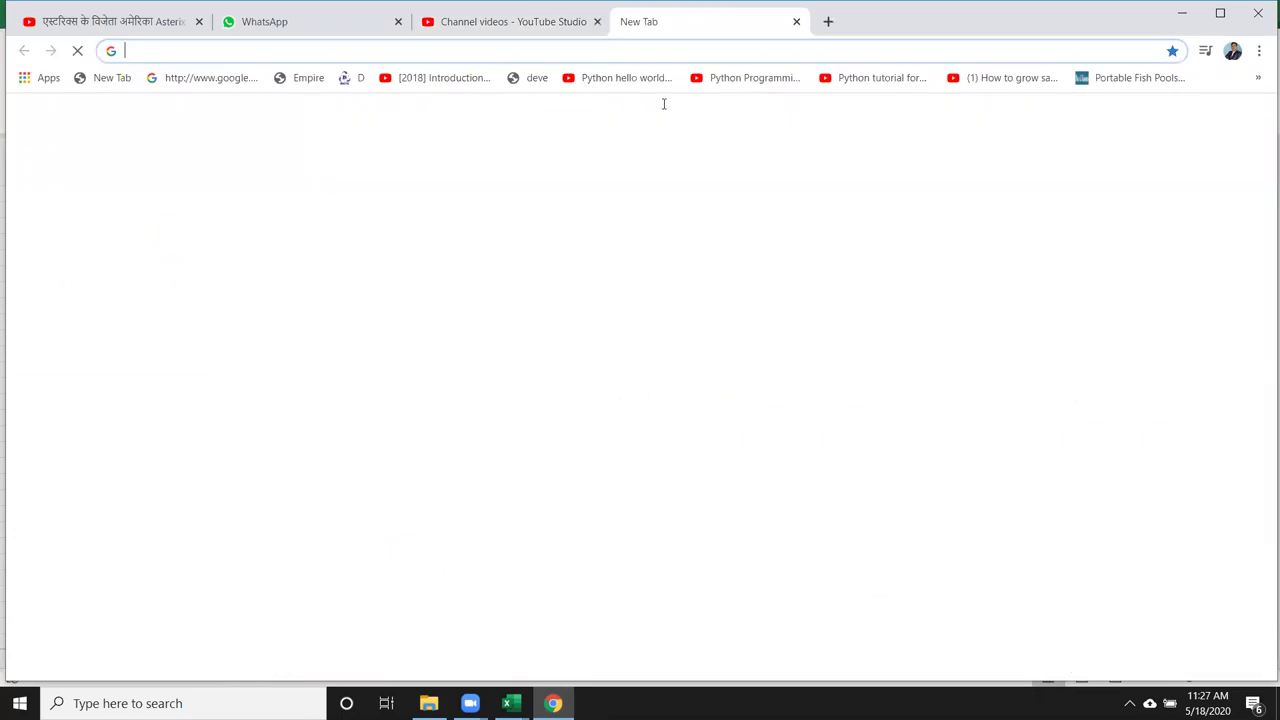
type("fas")
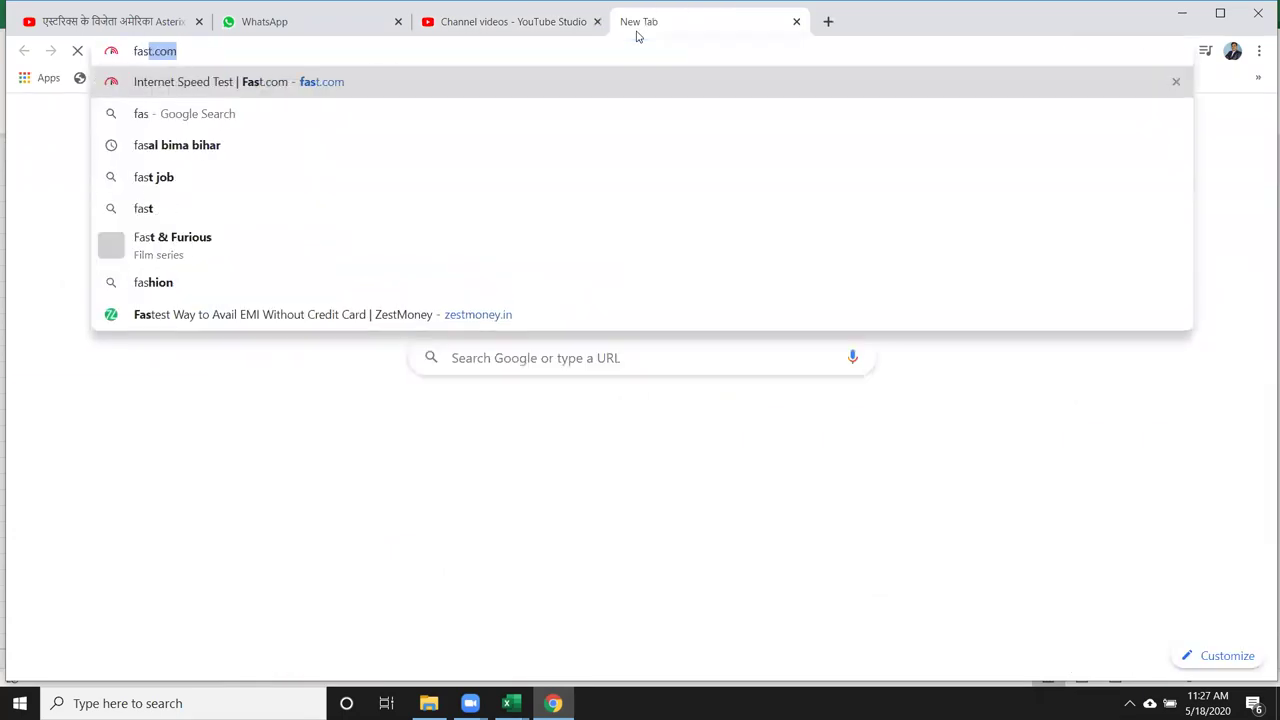
key("Return")
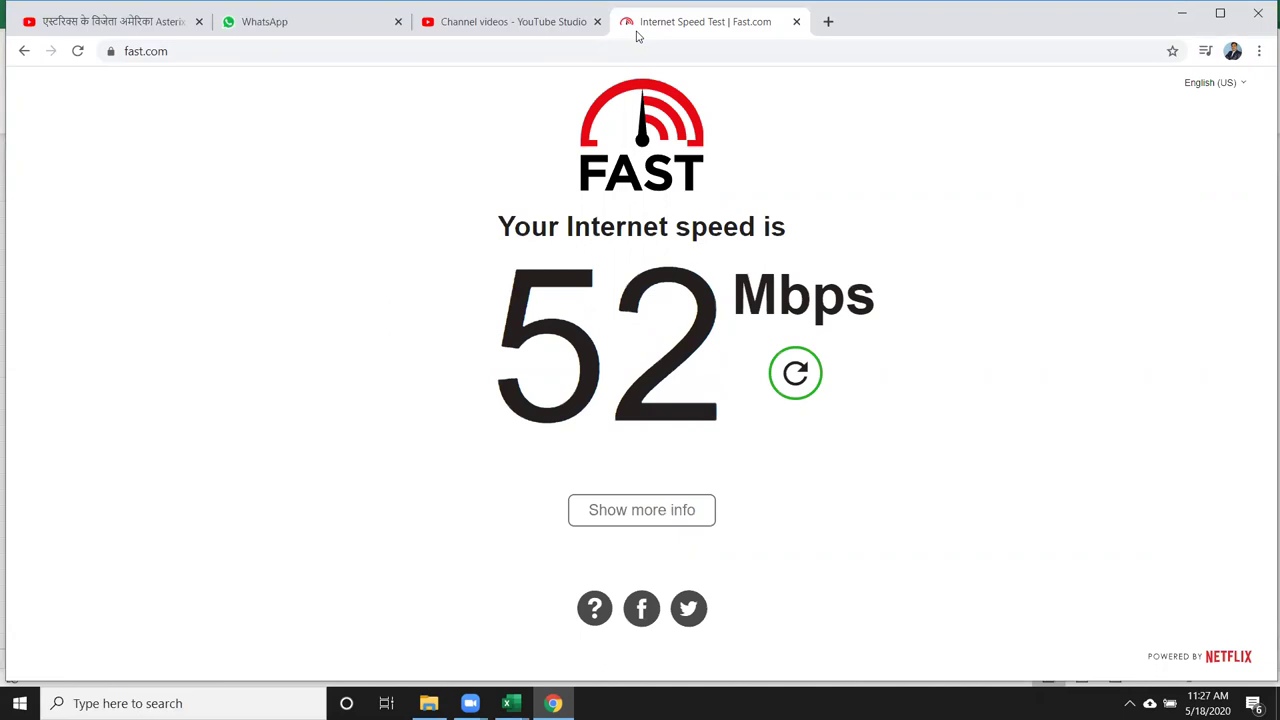
key("super+d")
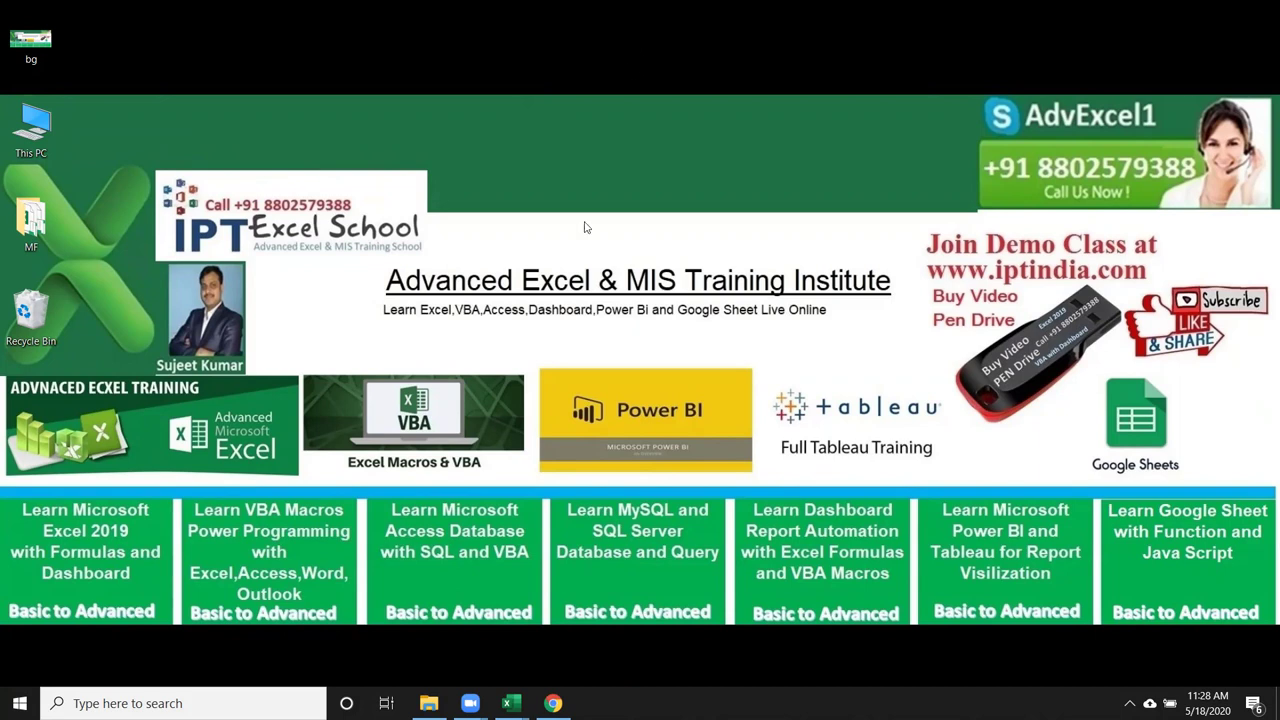
mouse_move(508, 703)
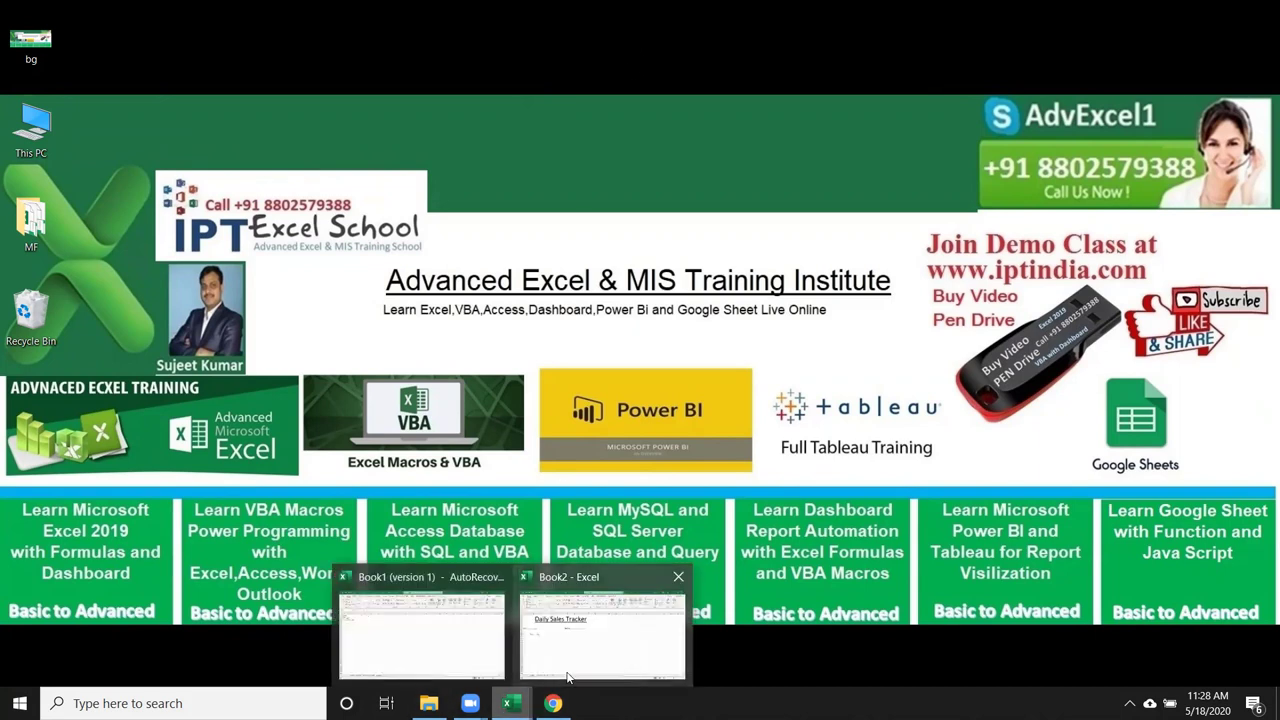
Bring Book2 back and review the Sr, Name and Dec. headings in A10:C10
left_click(602, 635)
left_click(62, 370)
left_click(58, 340)
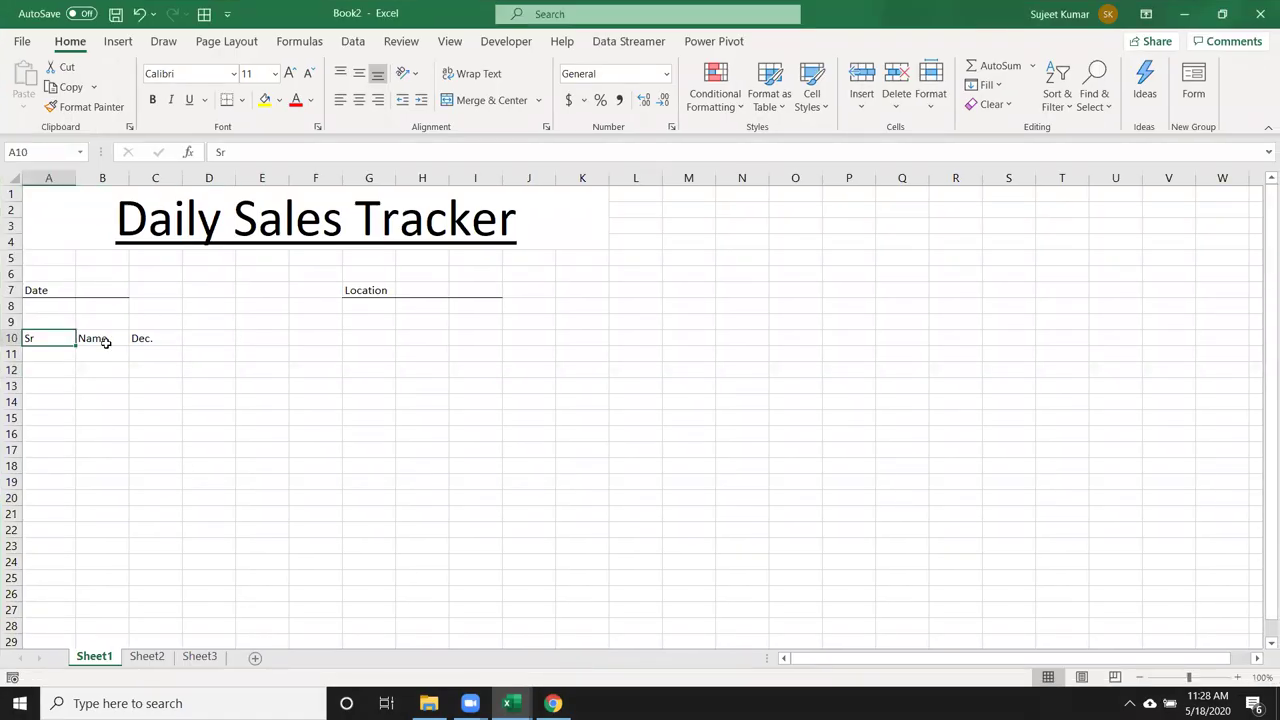
left_click(104, 339)
left_click(155, 339)
left_click(194, 338)
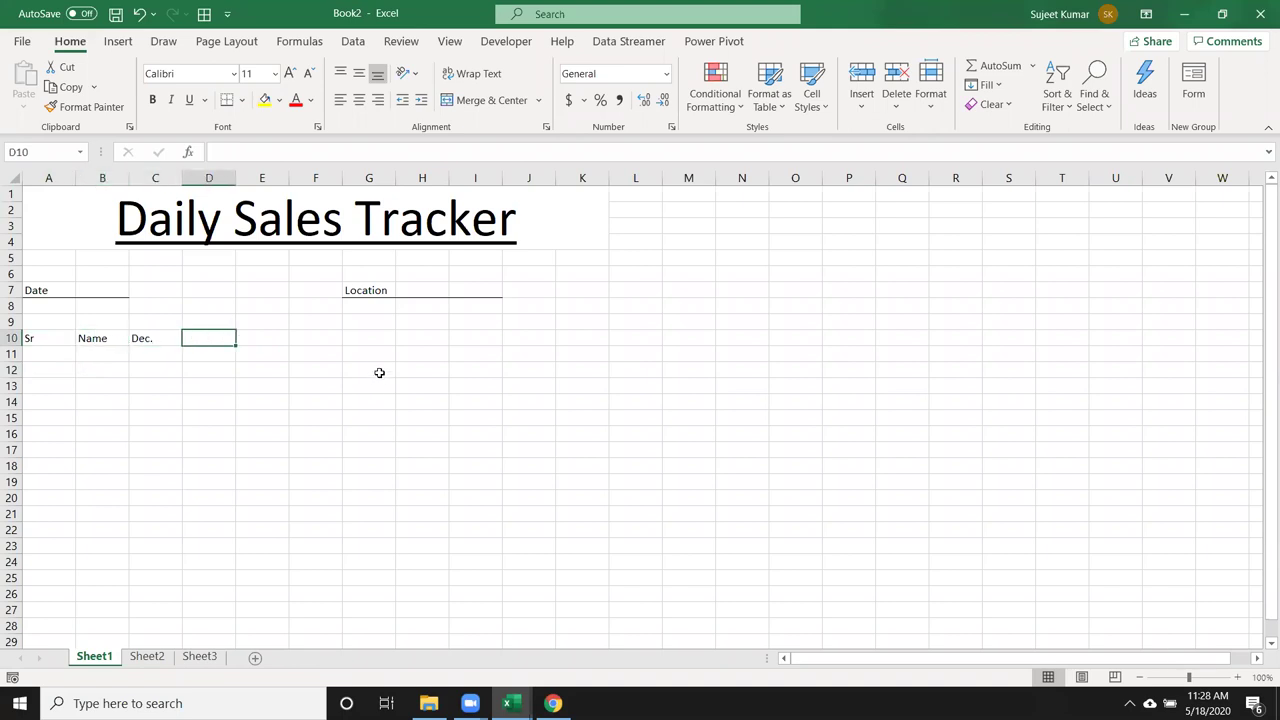
Enter the headings Dr, Cr and Balance in D10:F10
type("Q")
key("BackSpace")
type("Dr")
key("Tab")
type("Cr")
key("Tab")
type("Balan")
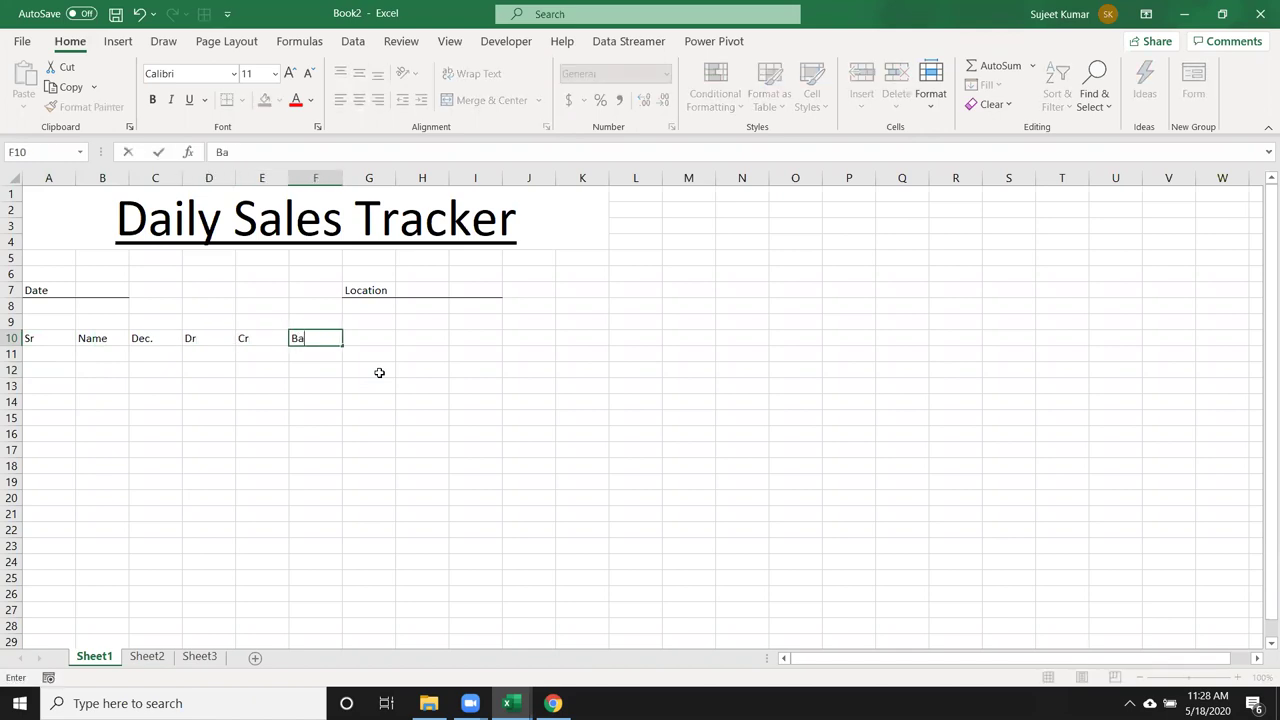
type("ce")
key("Return")
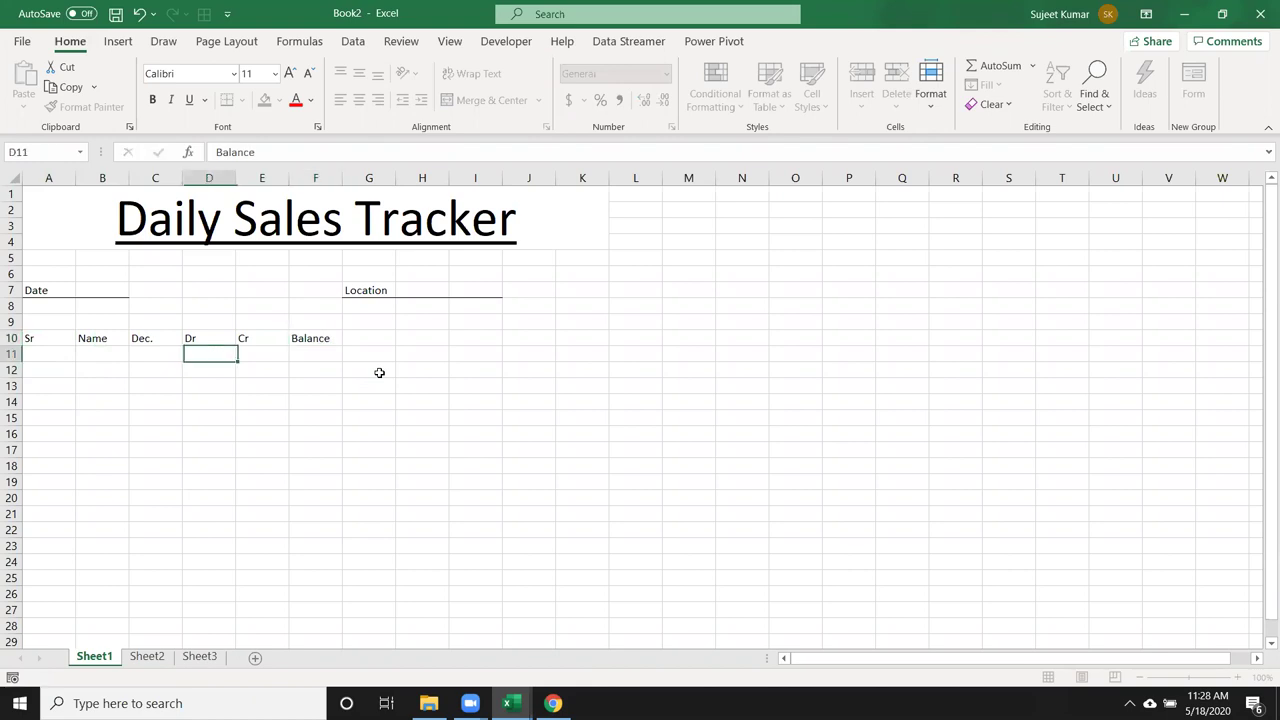
Number A11:A27 from 1 to 17, with A12 =A11+1 filled down
left_click(47, 356)
type("1")
key("Return")
type("=")
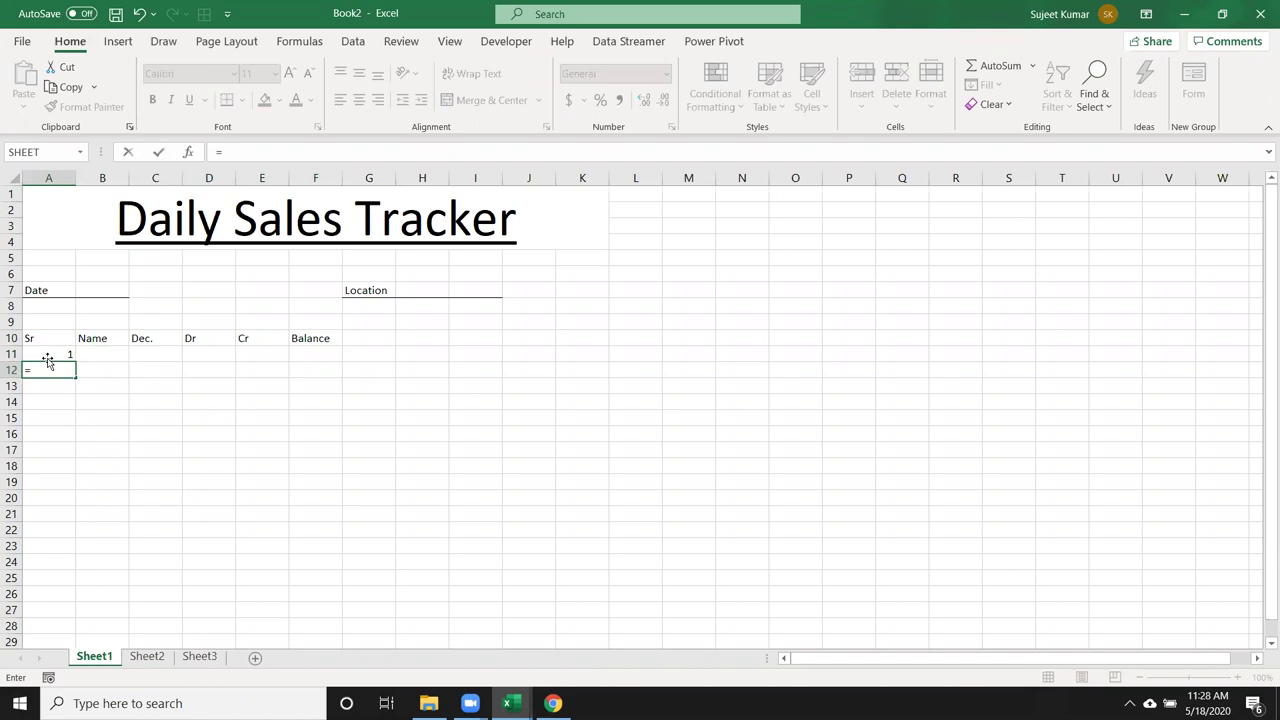
left_click(48, 354)
type("+1")
key("Return")
left_click_drag(58, 371, 49, 585)
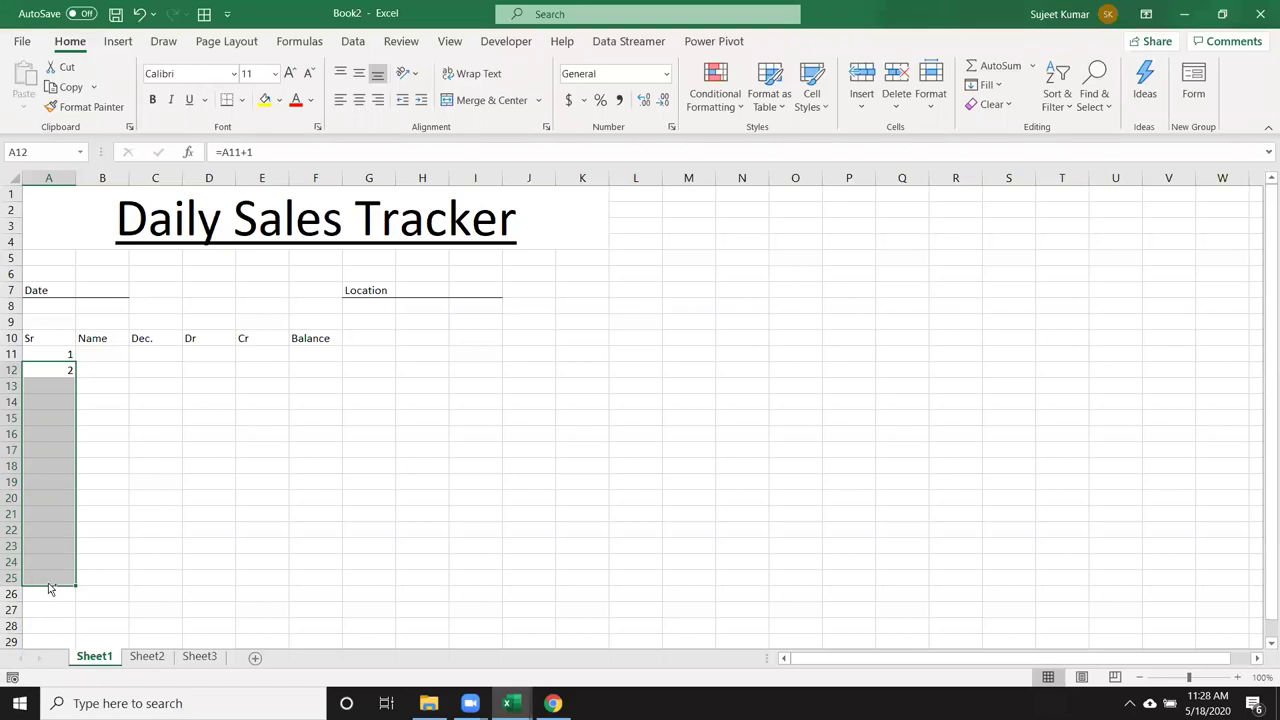
left_click(52, 372)
left_click_drag(76, 378, 58, 593)
Enter the first balance formula =E11-D11 in F11
left_click(306, 352)
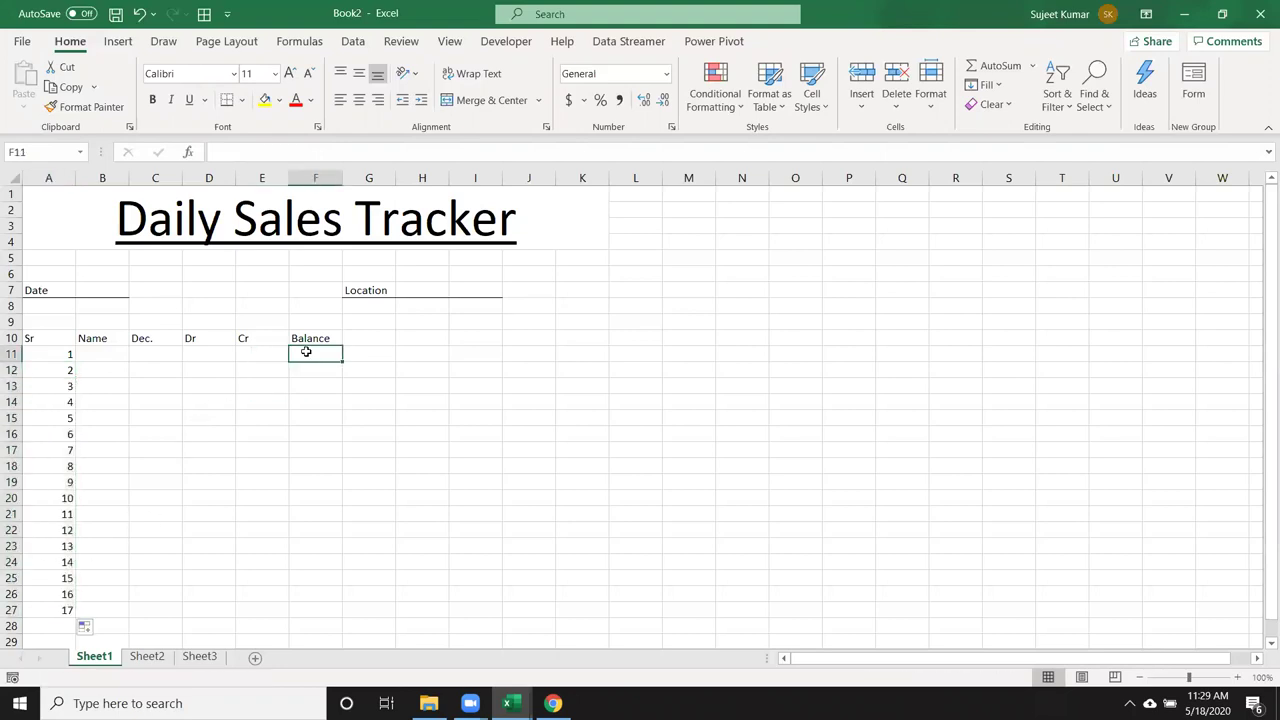
type("=")
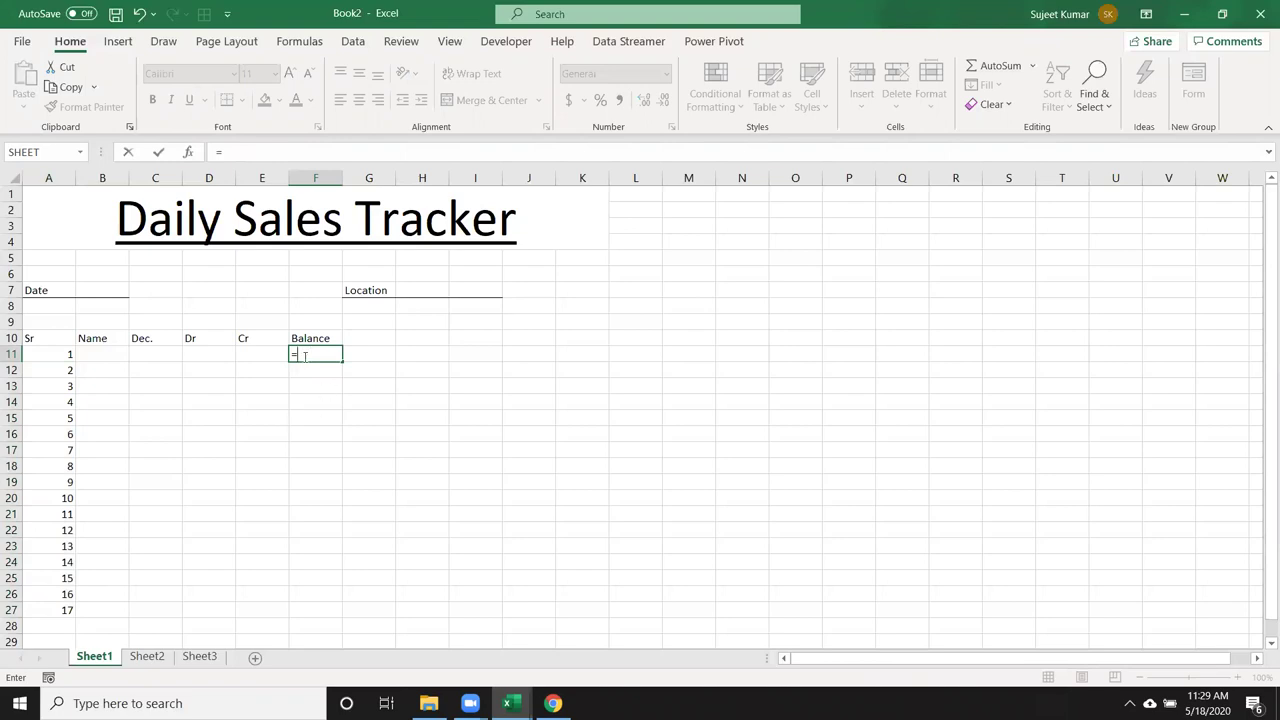
left_click(257, 352)
type("-")
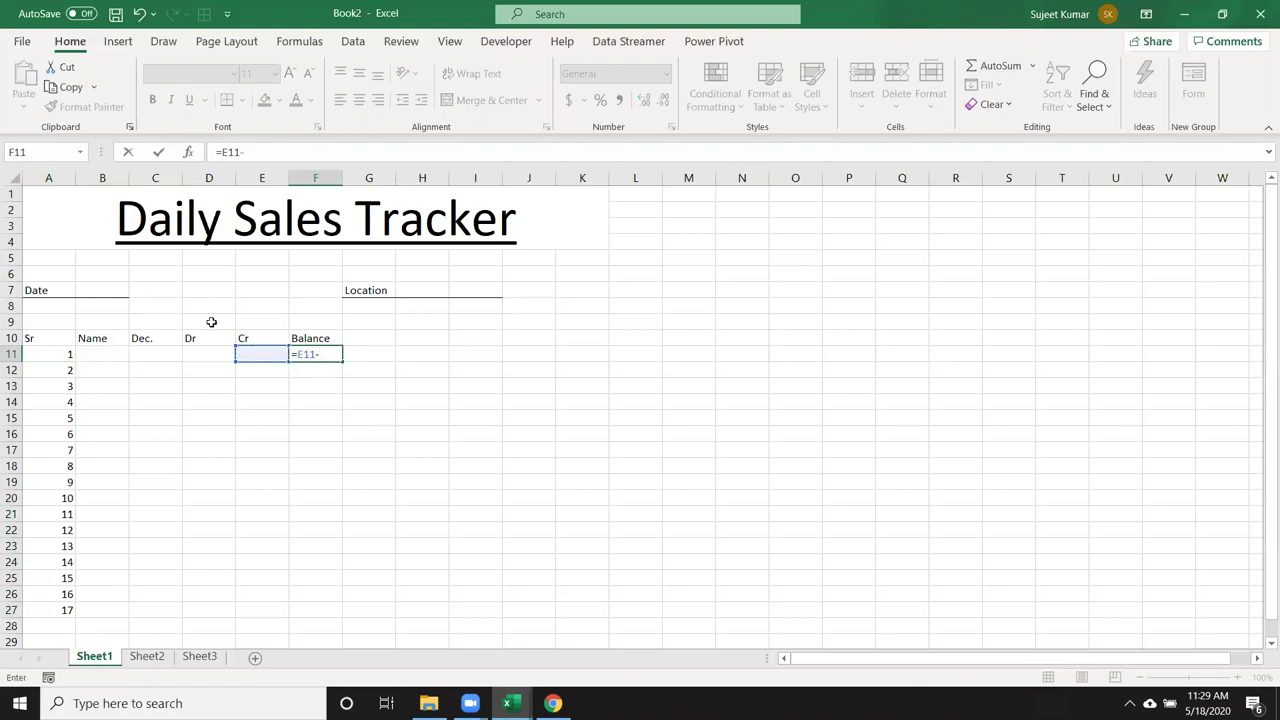
left_click(205, 353)
key("Return")
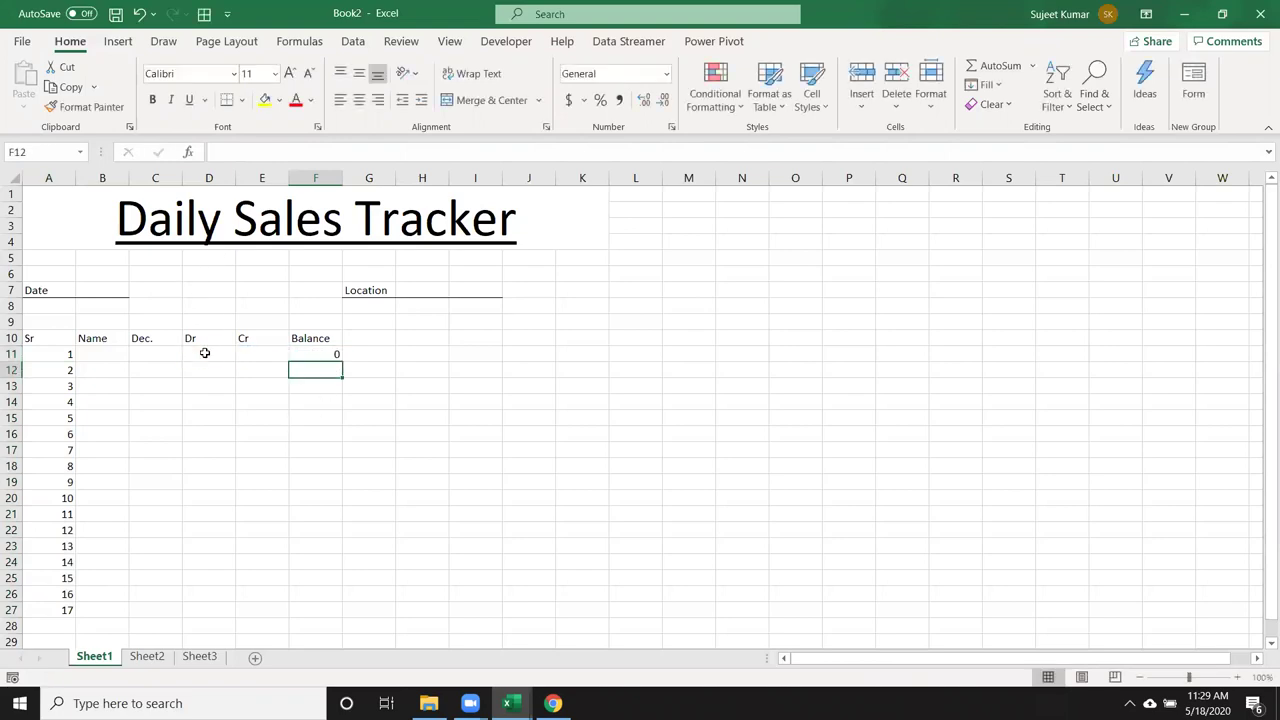
Enter =F11+E12-D12 in F12, fill it down to F27, and select A10:F27
type("=")
key("Up")
type("+")
key("Left")
type("-")
left_click(212, 374)
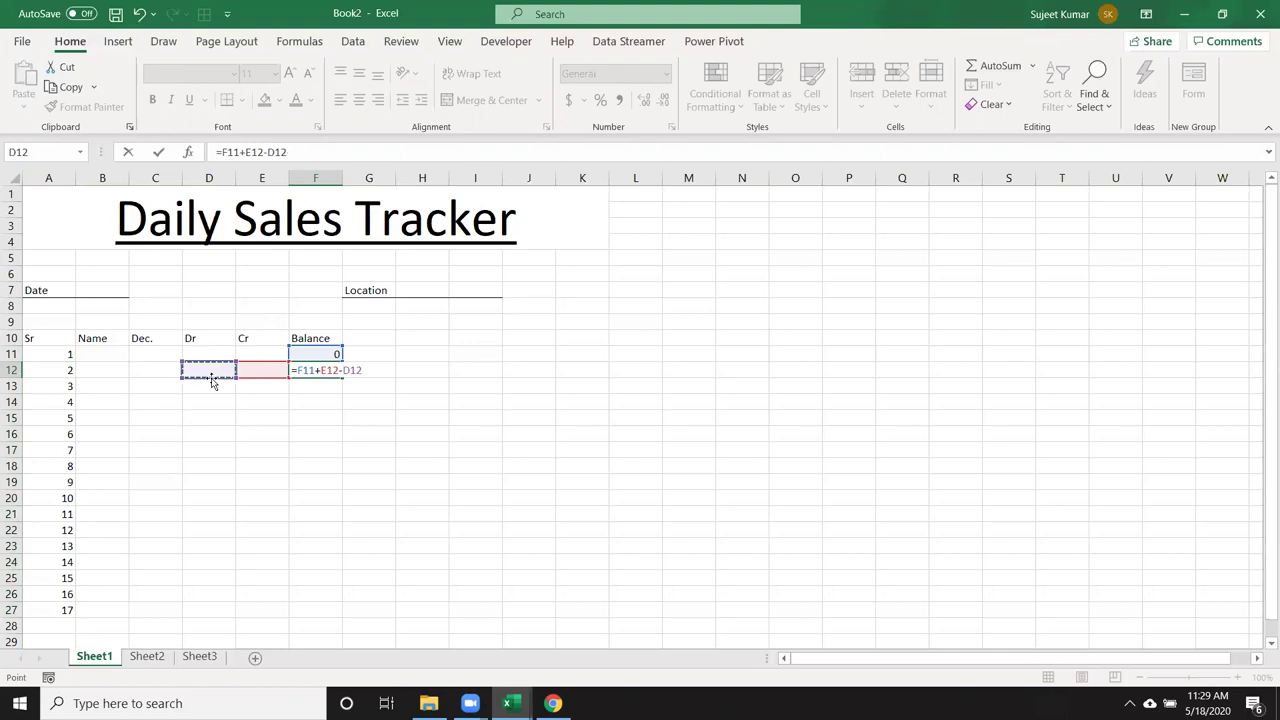
key("Return")
left_click(315, 370)
left_click_drag(315, 370, 322, 608)
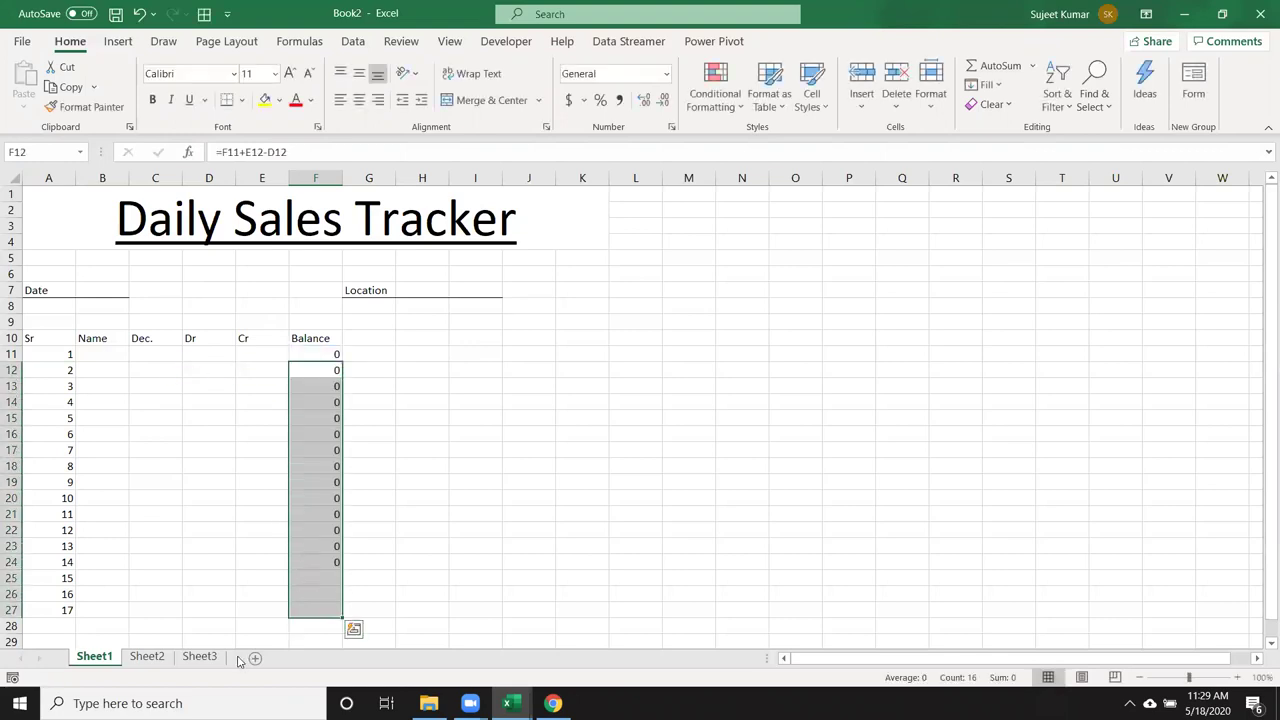
mouse_move(38, 340)
left_mouse_down()
mouse_move(272, 523)
mouse_move(315, 608)
left_mouse_up()
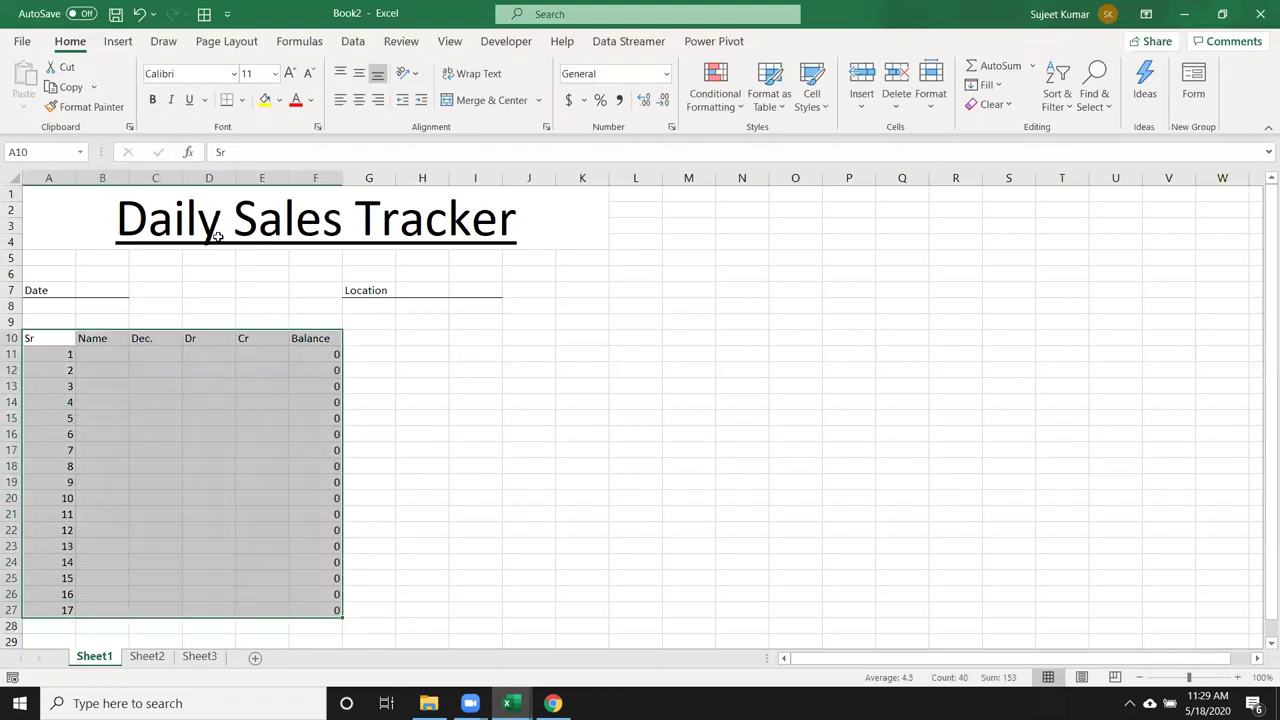
Apply All Borders to every cell of the table A10:F27
left_click(245, 100)
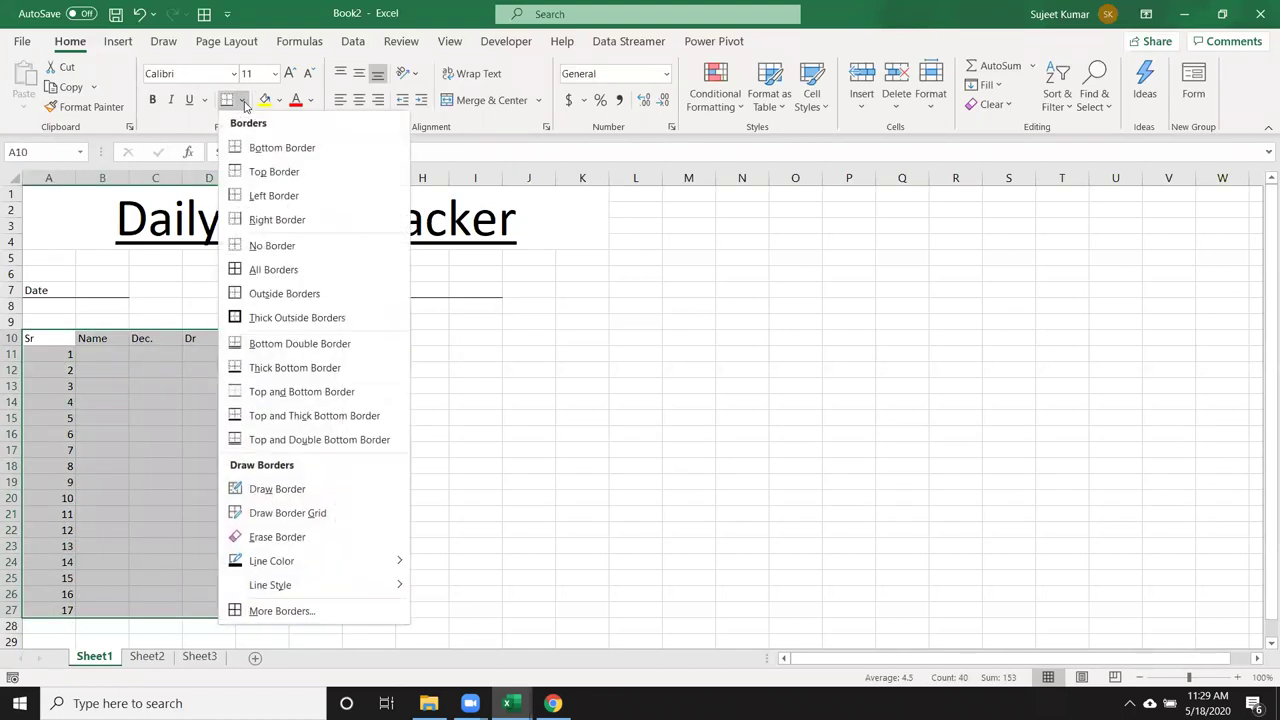
left_click(246, 270)
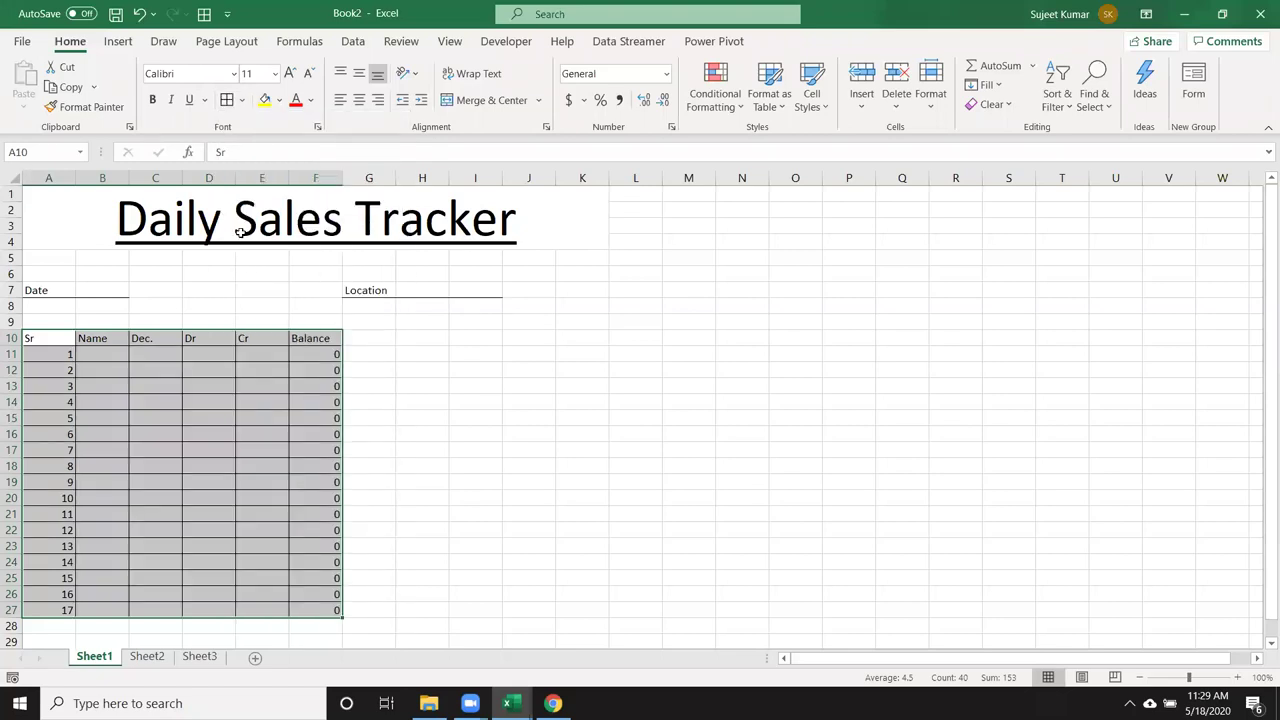
left_click(246, 100)
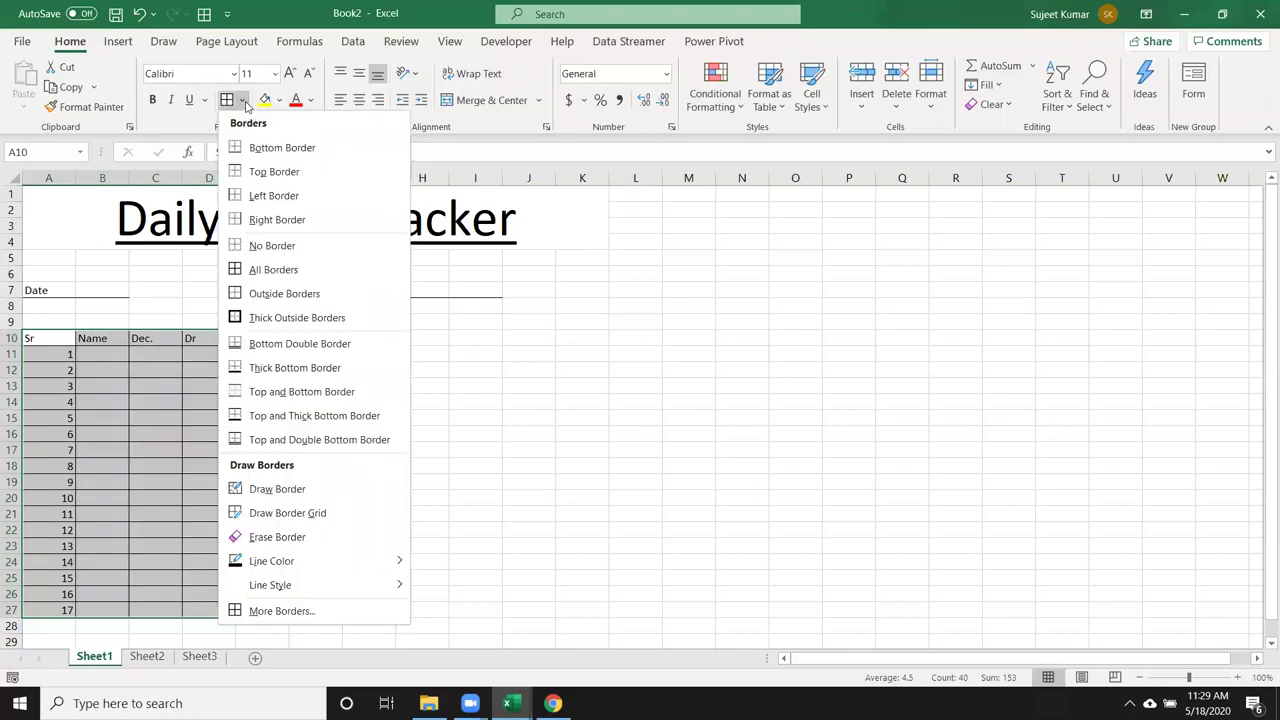
left_click(246, 104)
left_click(242, 102)
left_click(651, 451)
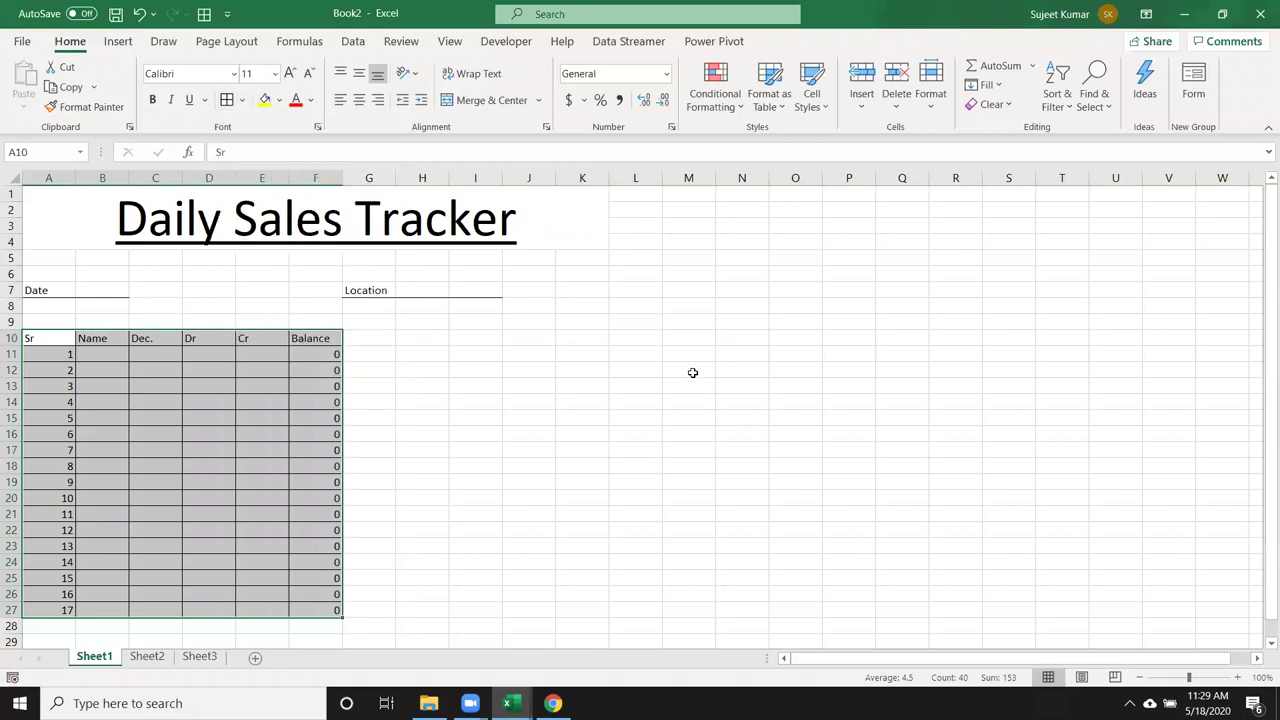
Turn off Gridlines View under Page Layout and select cell A33
left_click(249, 50)
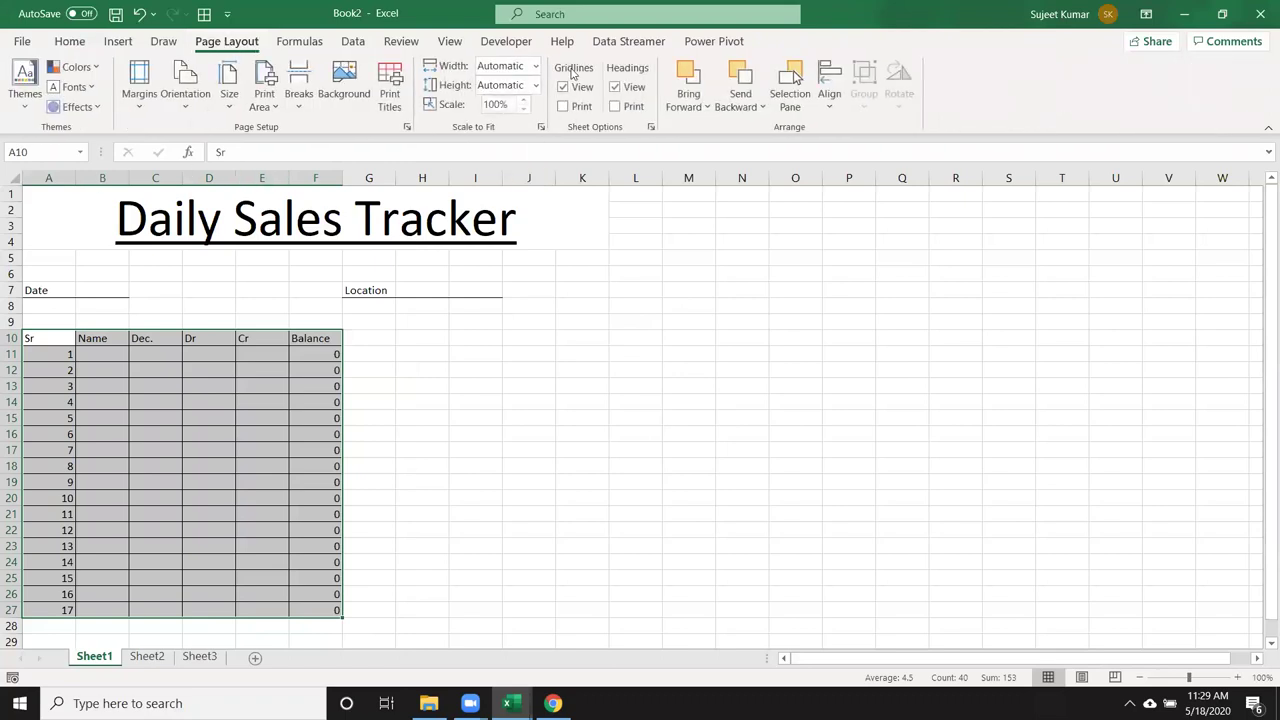
left_click(581, 90)
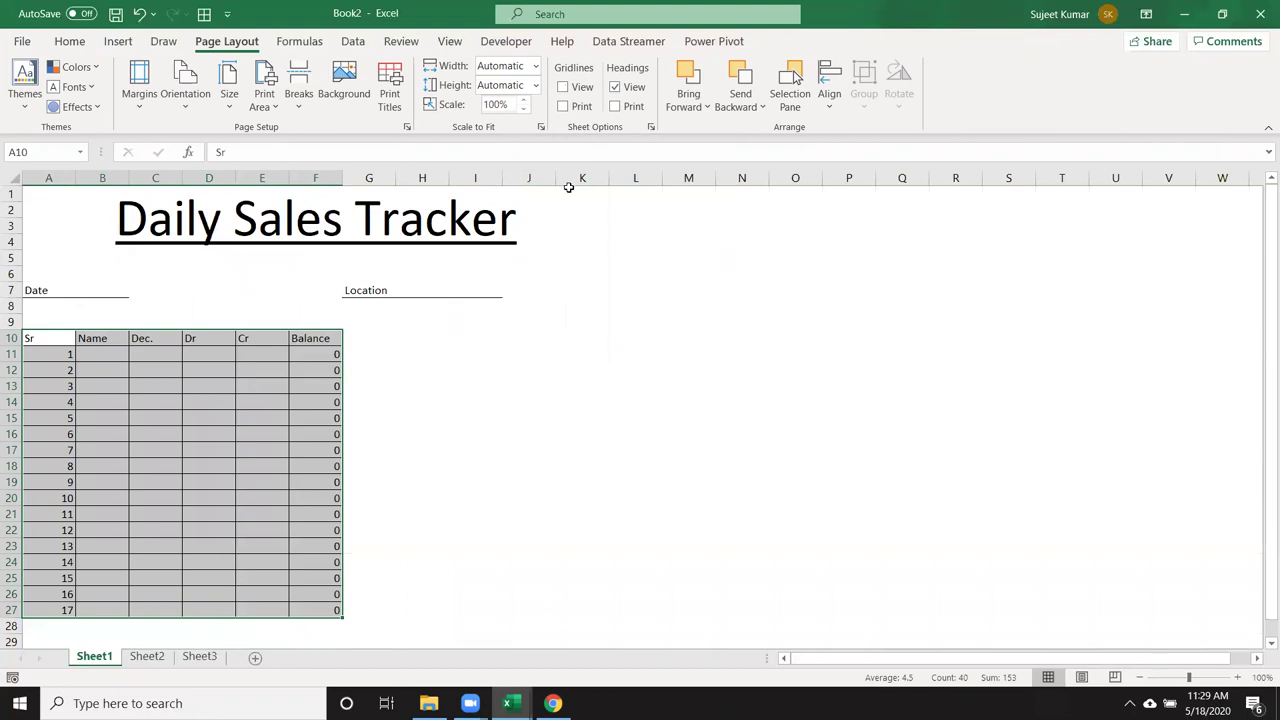
scroll(380, 357, "down", 2)
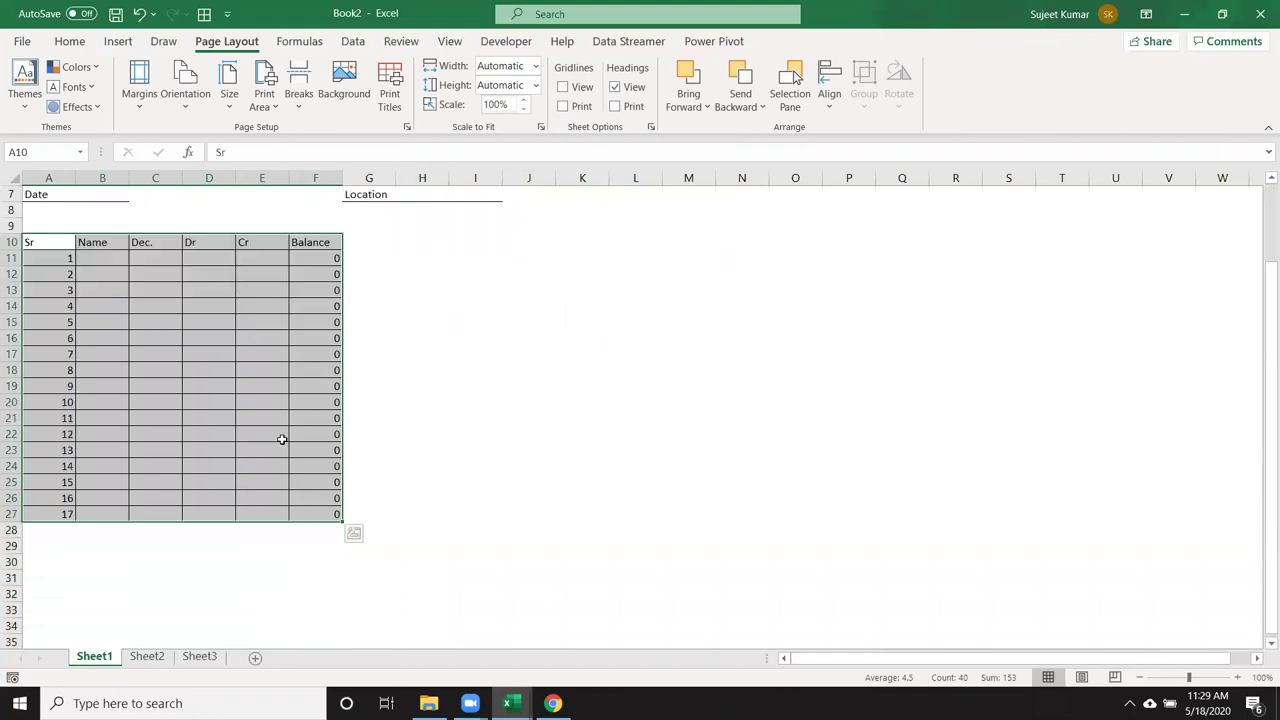
left_click(58, 606)
scroll(57, 580, "down", 1)
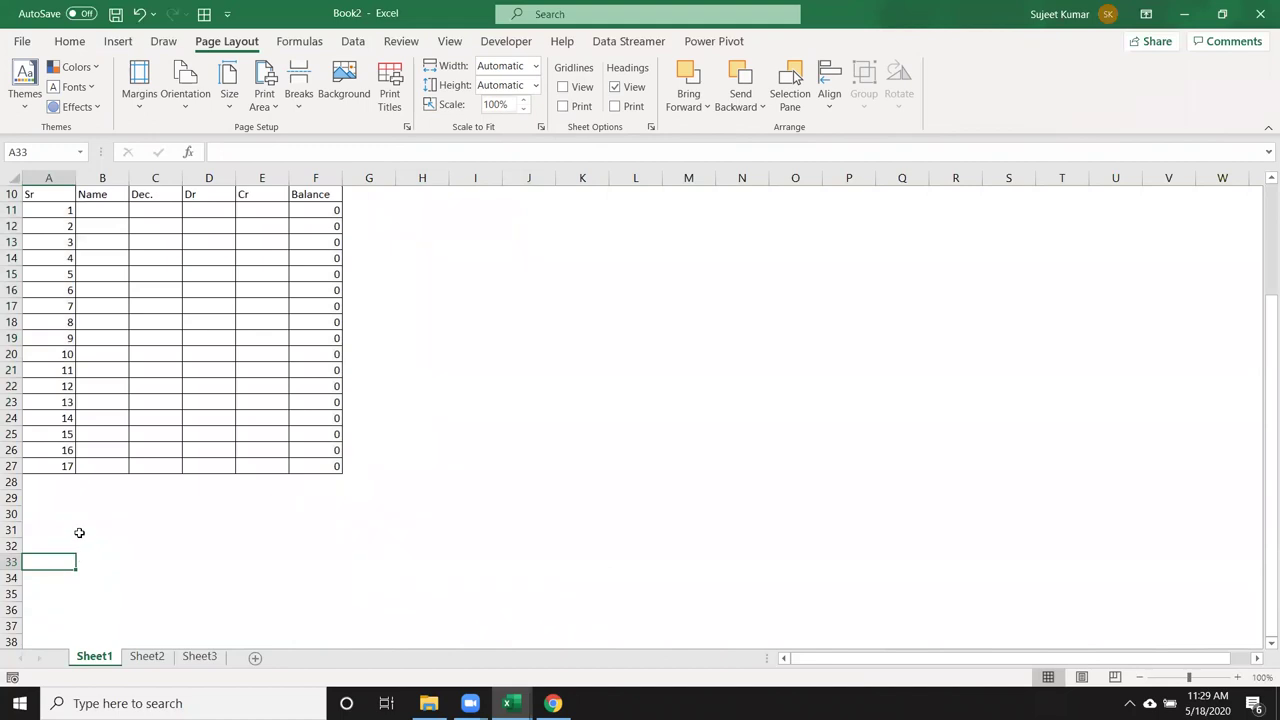
Type Auth in A33 and add a bottom border under A32:C32
type("Thus")
key("Return")
key("Up")
type("Auth")
key("Return")
left_click_drag(80, 540, 155, 546)
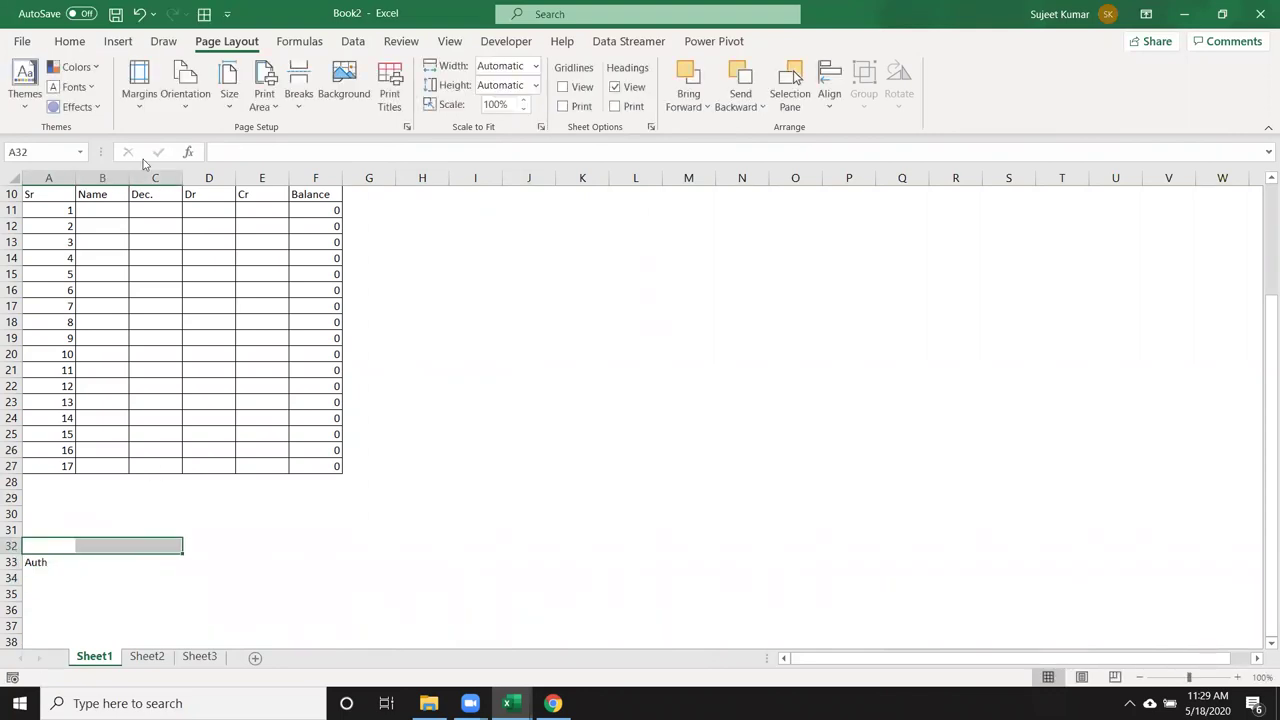
left_click(69, 41)
left_click(242, 101)
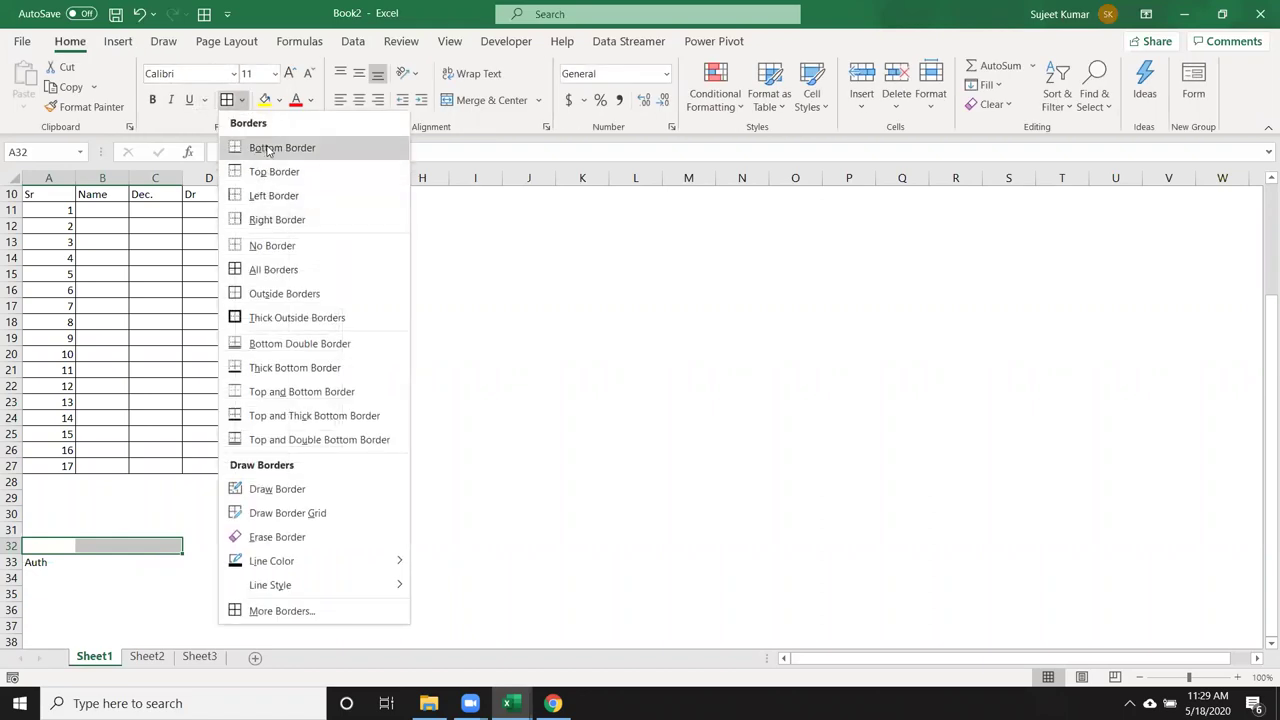
left_click(267, 150)
left_click(374, 514)
Type Checked By in F33 and add a bottom border under F32:H32
left_click(323, 557)
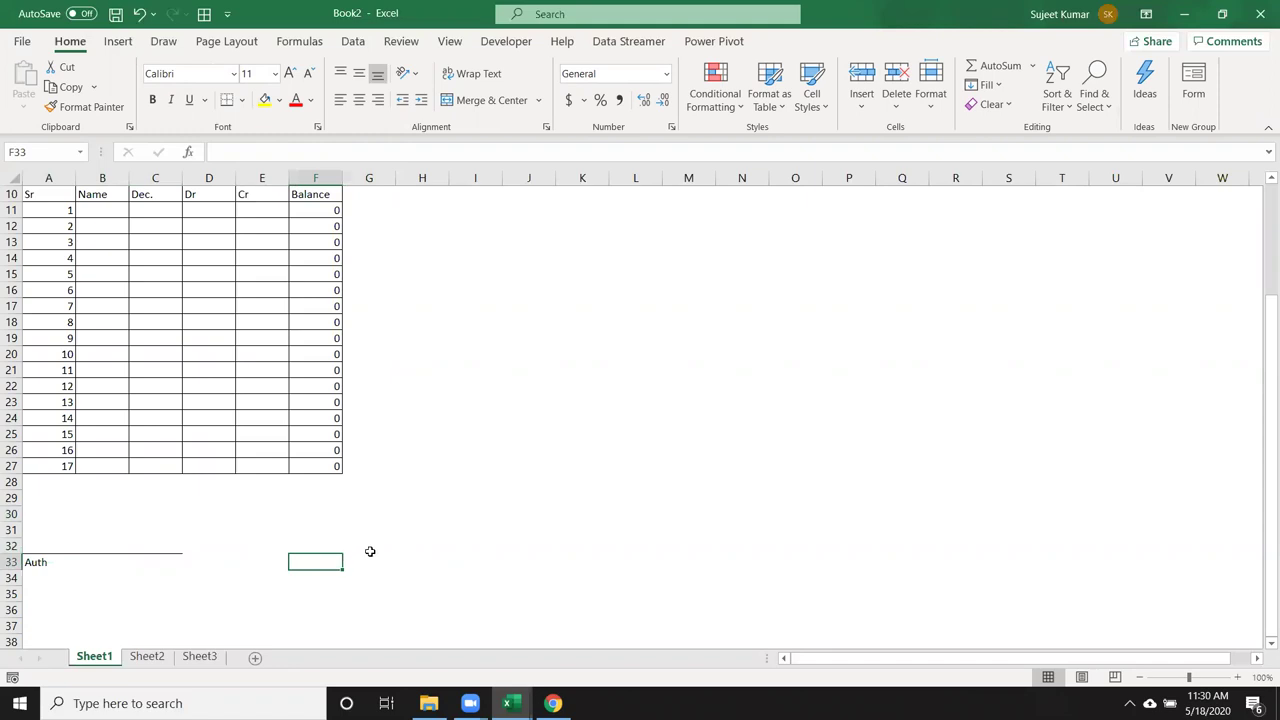
type("Che")
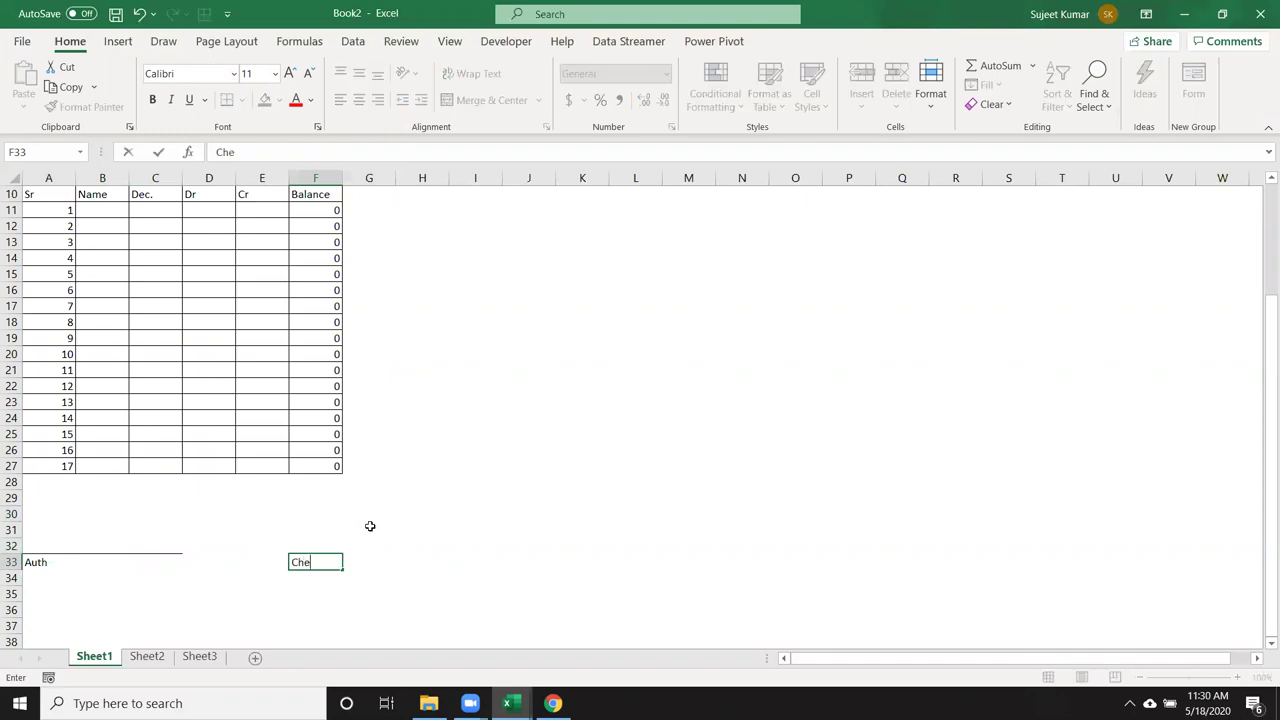
type("cked By")
key("Return")
left_click_drag(326, 541, 403, 553)
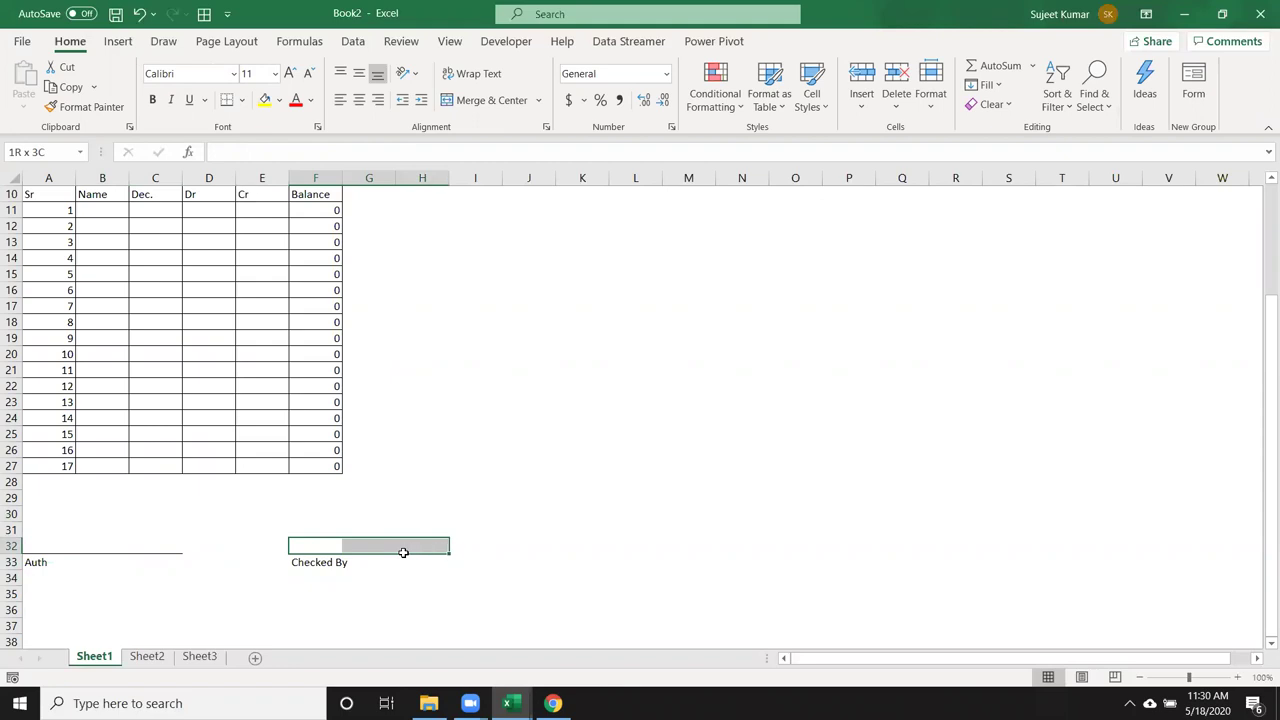
left_click_drag(403, 553, 397, 551)
left_click(227, 104)
left_click(511, 259)
Review the layout by selecting the entry area B11:E27 and the signature cells
scroll(428, 386, "up", 3)
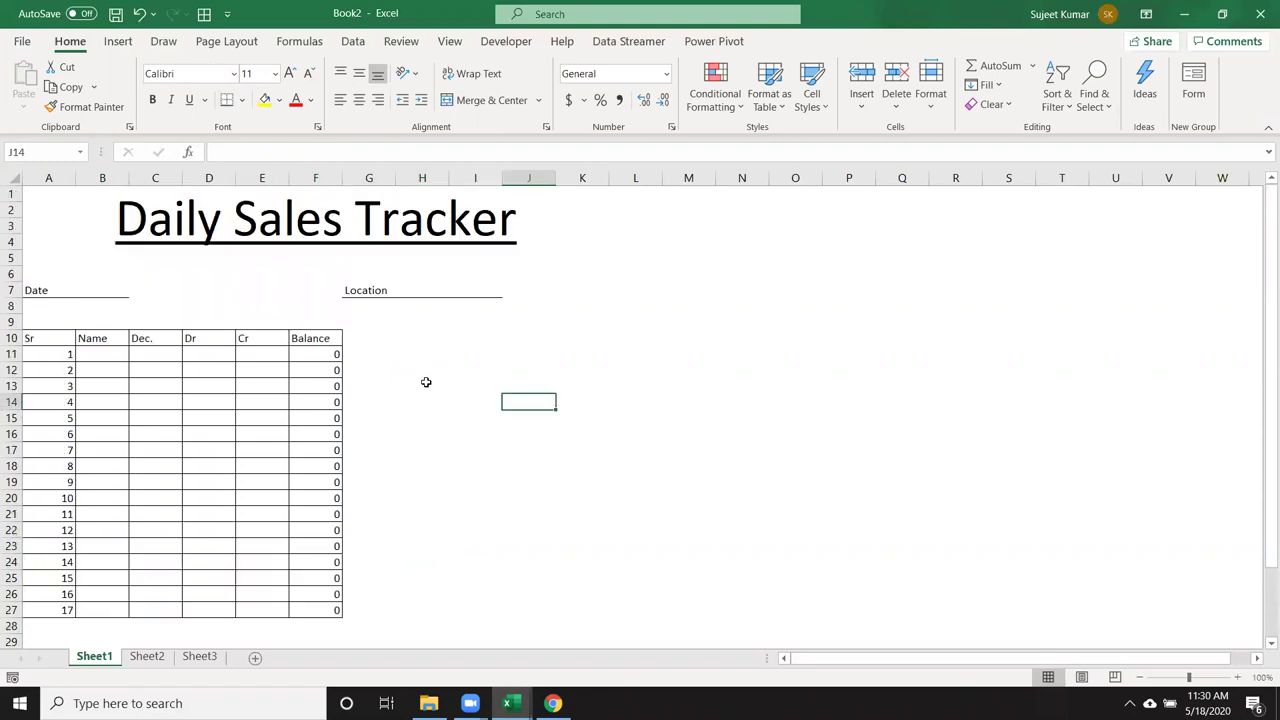
left_click_drag(103, 352, 285, 608)
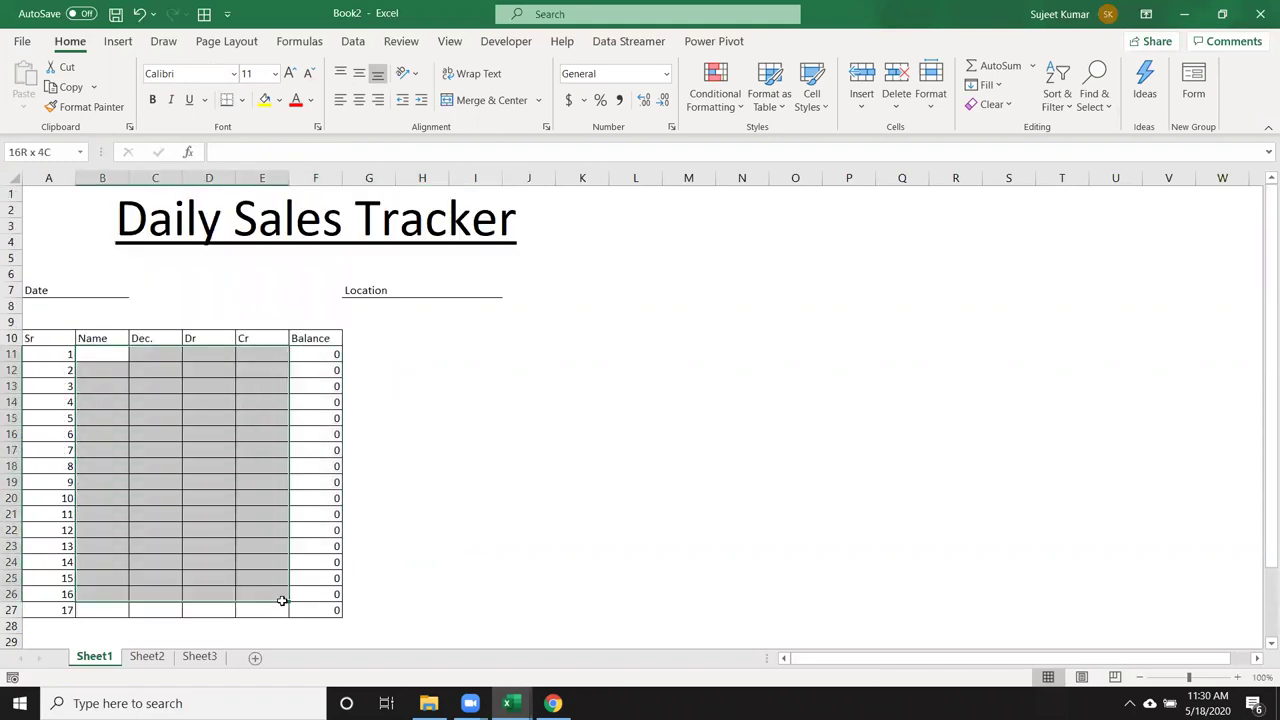
left_click(97, 288)
left_click(423, 294)
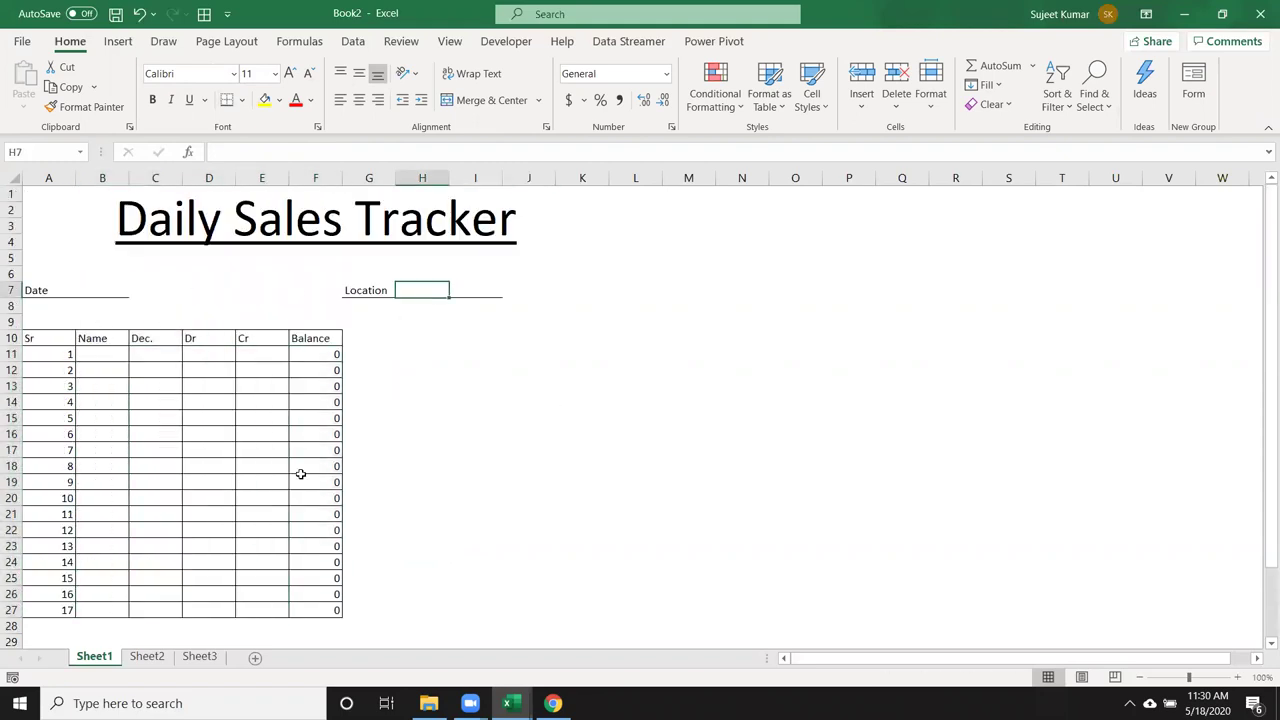
scroll(178, 507, "down", 3)
left_click(108, 538)
left_click(346, 559)
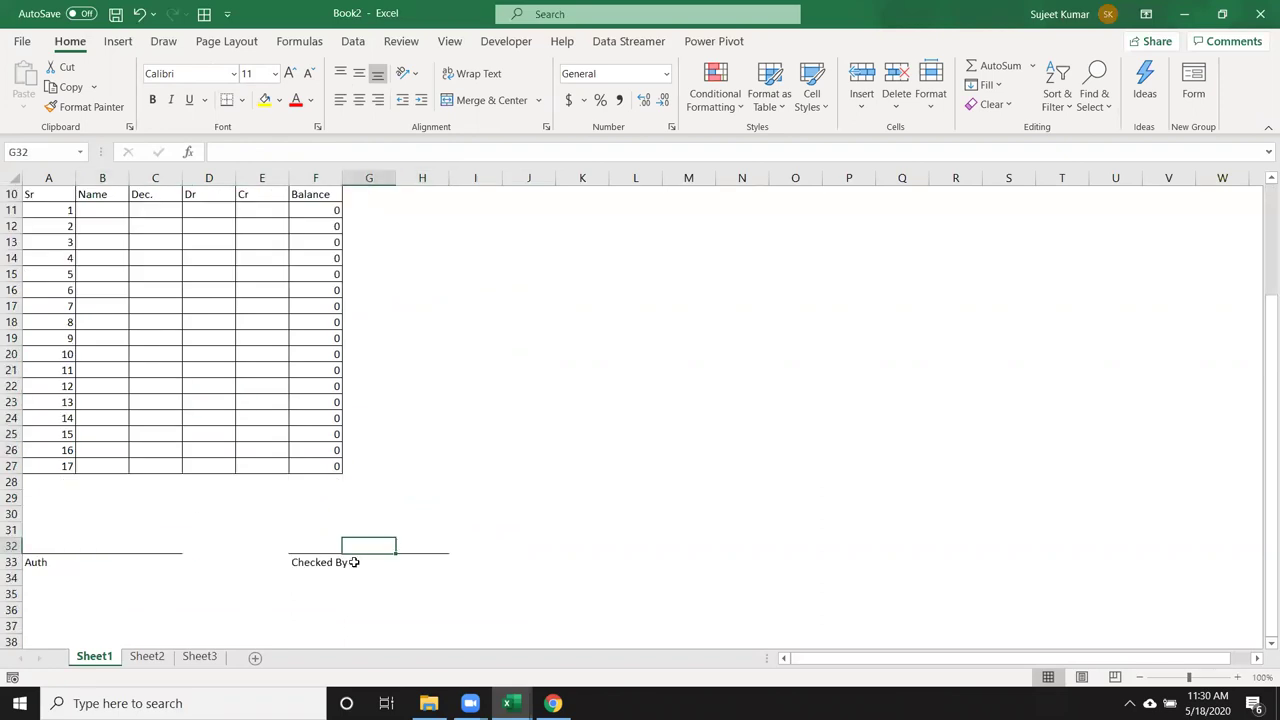
scroll(320, 491, "up", 3)
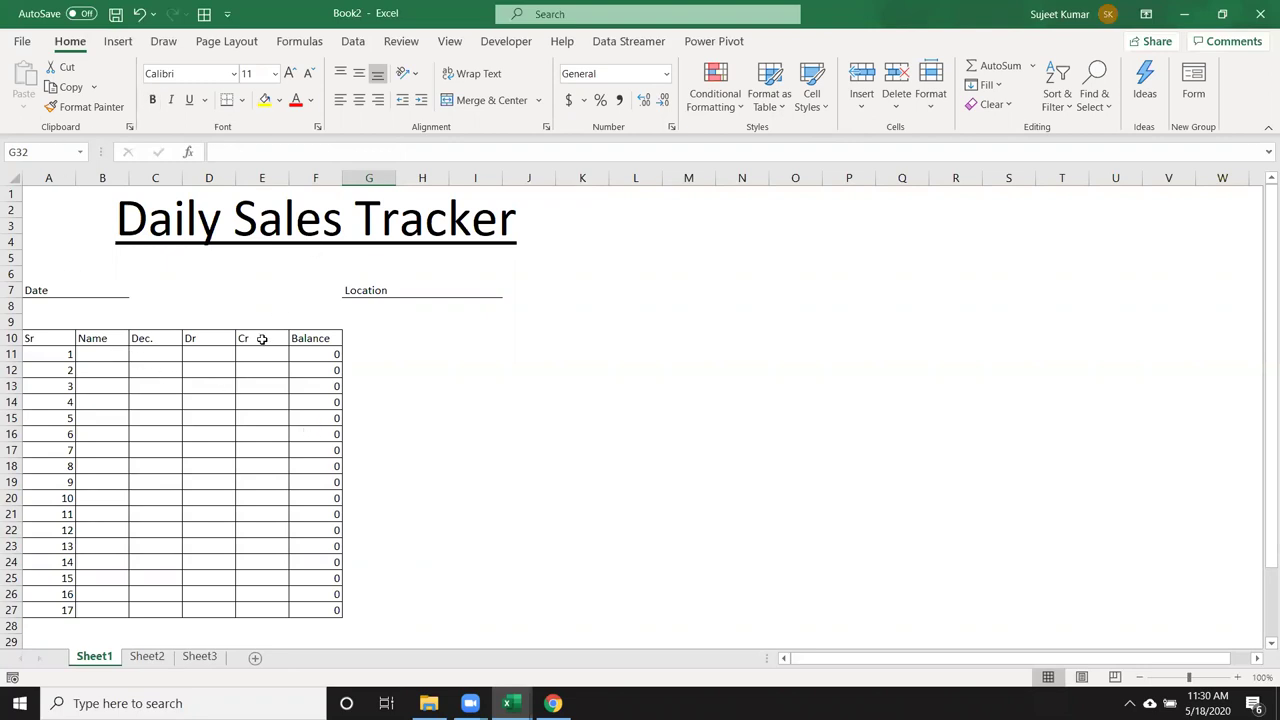
mouse_move(100, 354)
left_mouse_down()
mouse_move(263, 500)
mouse_move(262, 607)
left_mouse_up()
scroll(274, 599, "down", 3)
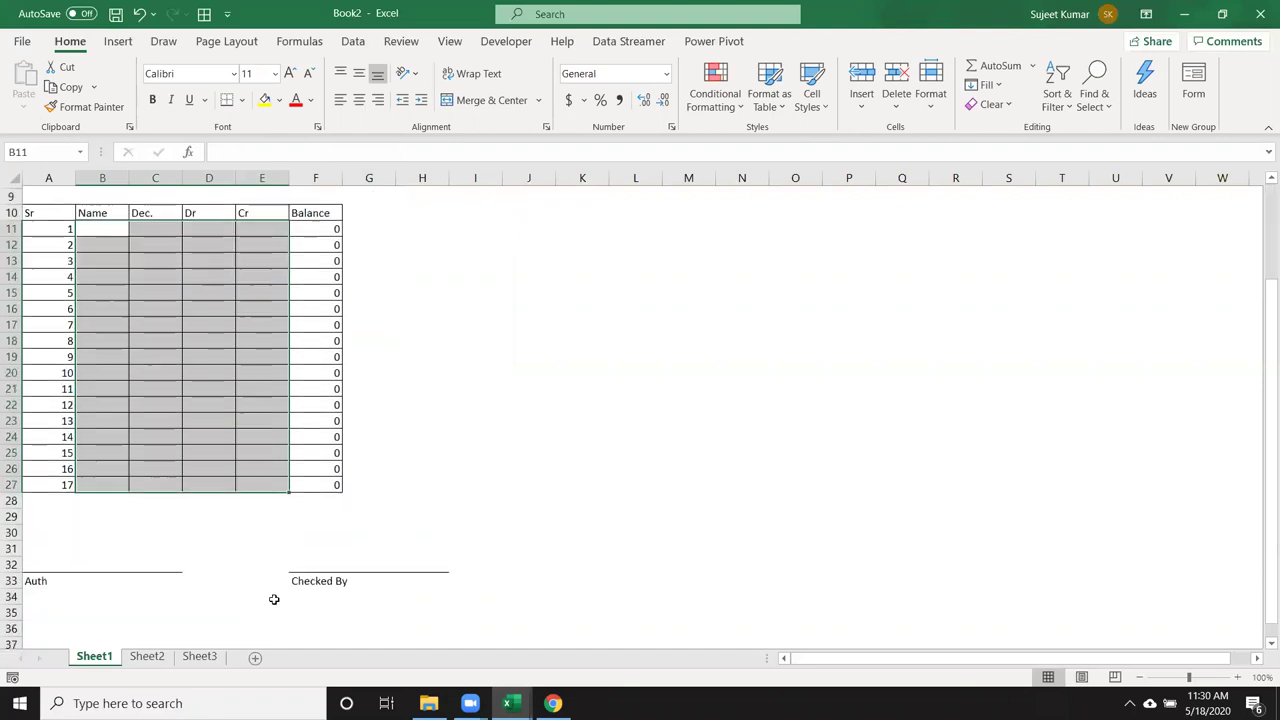
scroll(274, 599, "down", 2)
left_click_drag(66, 434, 370, 457)
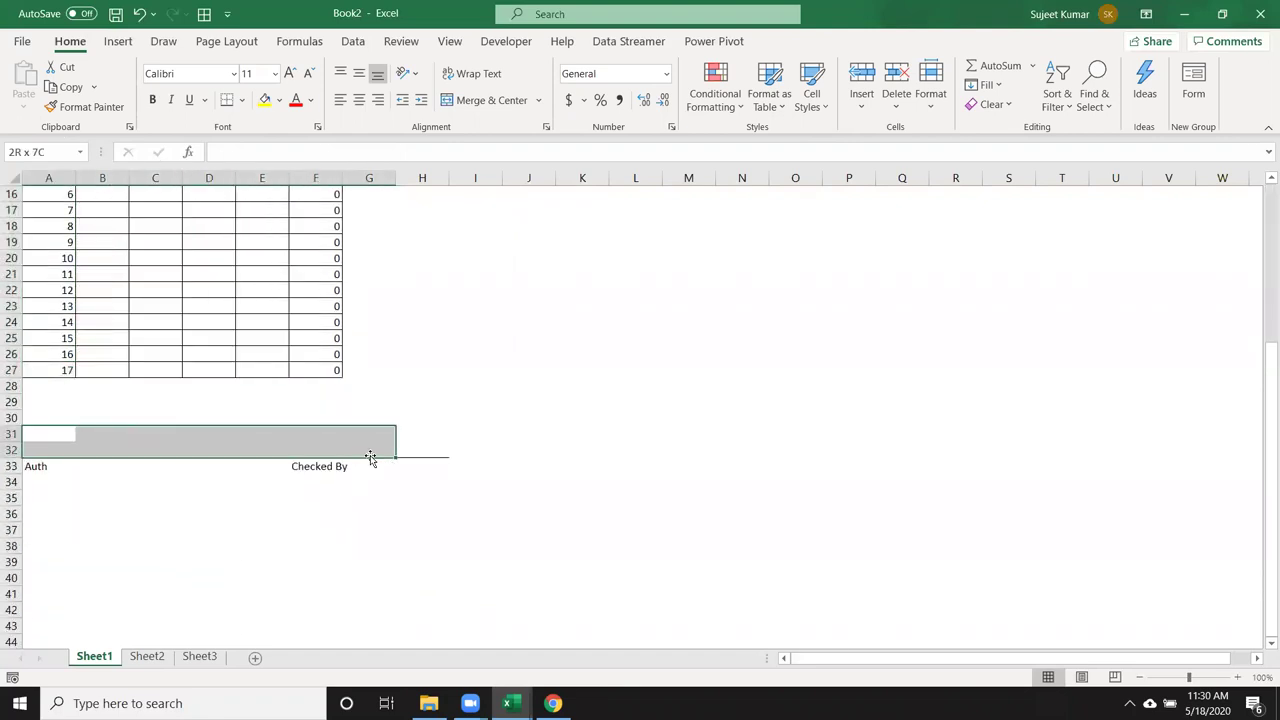
scroll(423, 400, "up", 3)
scroll(360, 357, "up", 2)
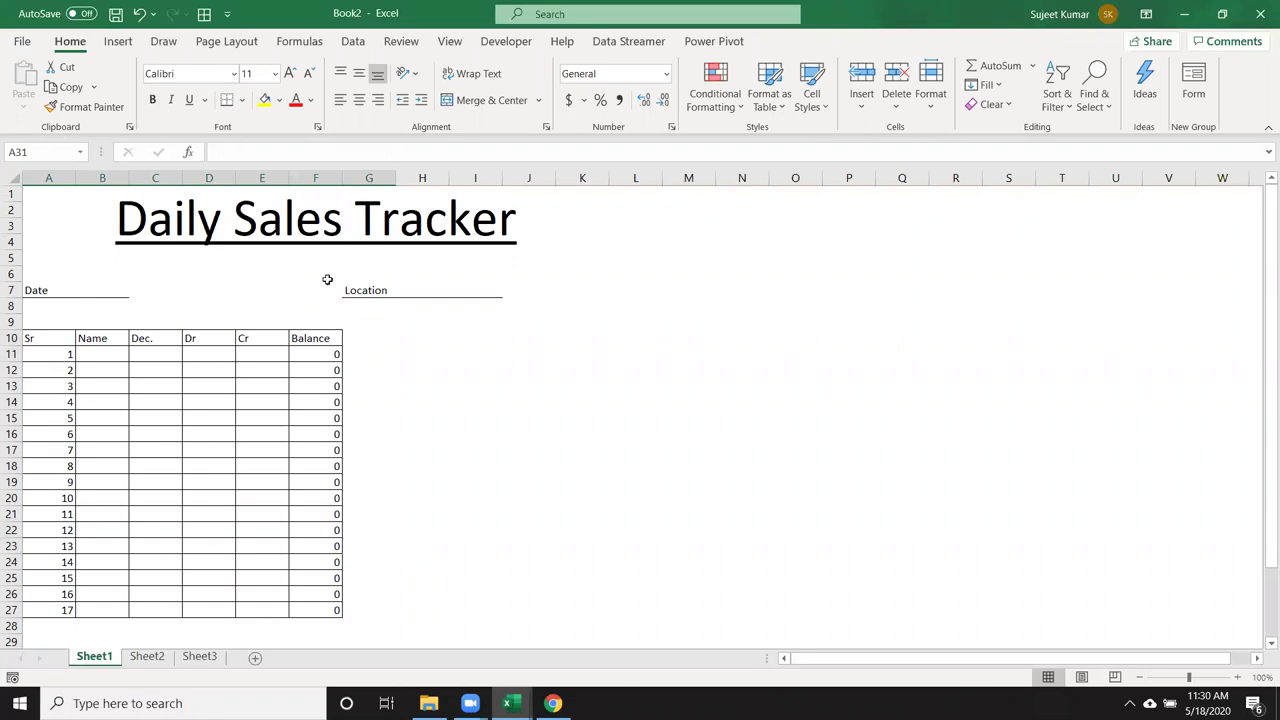
In Save As, choose Excel Template as the file type and Desktop as location
left_click(22, 41)
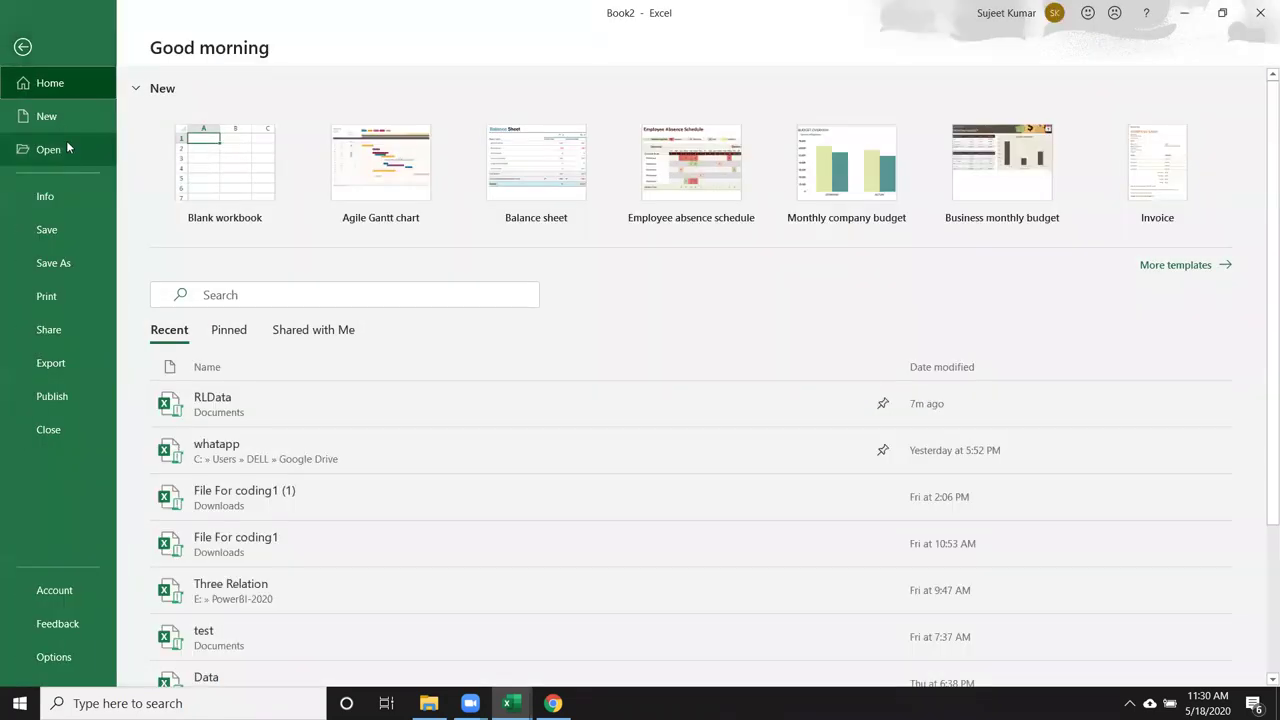
left_click(69, 262)
left_click(240, 333)
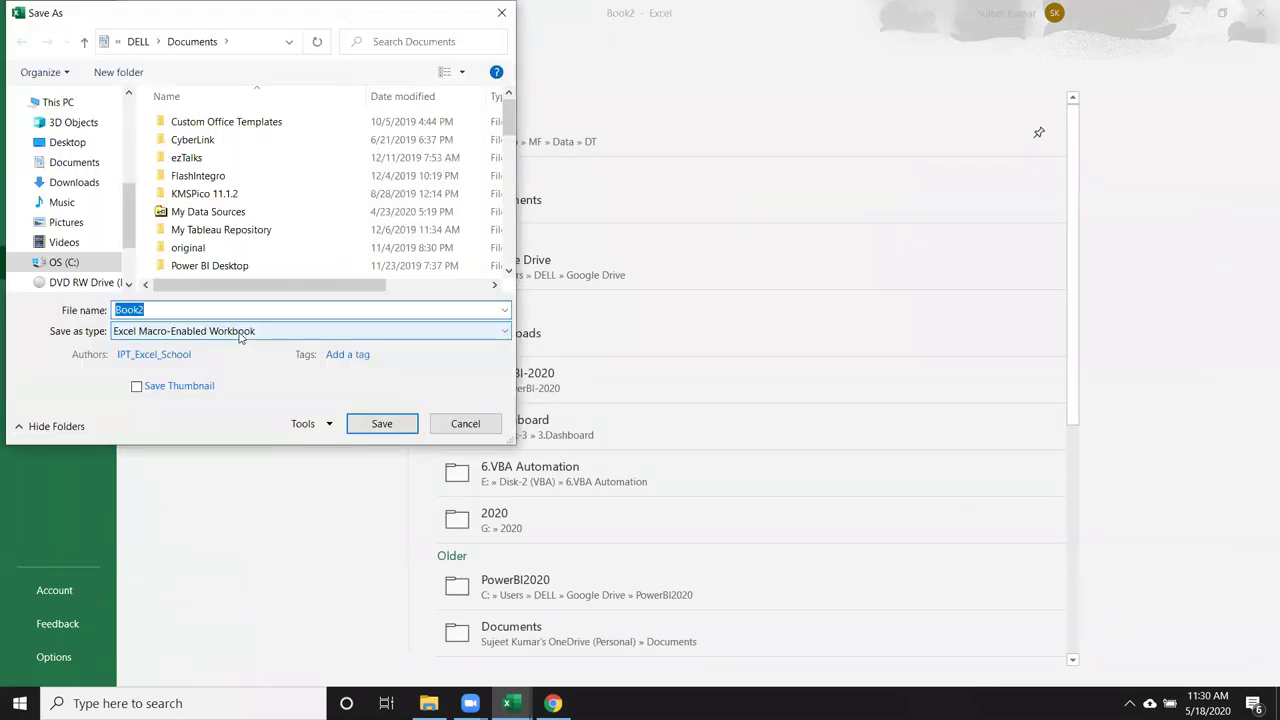
left_click(240, 333)
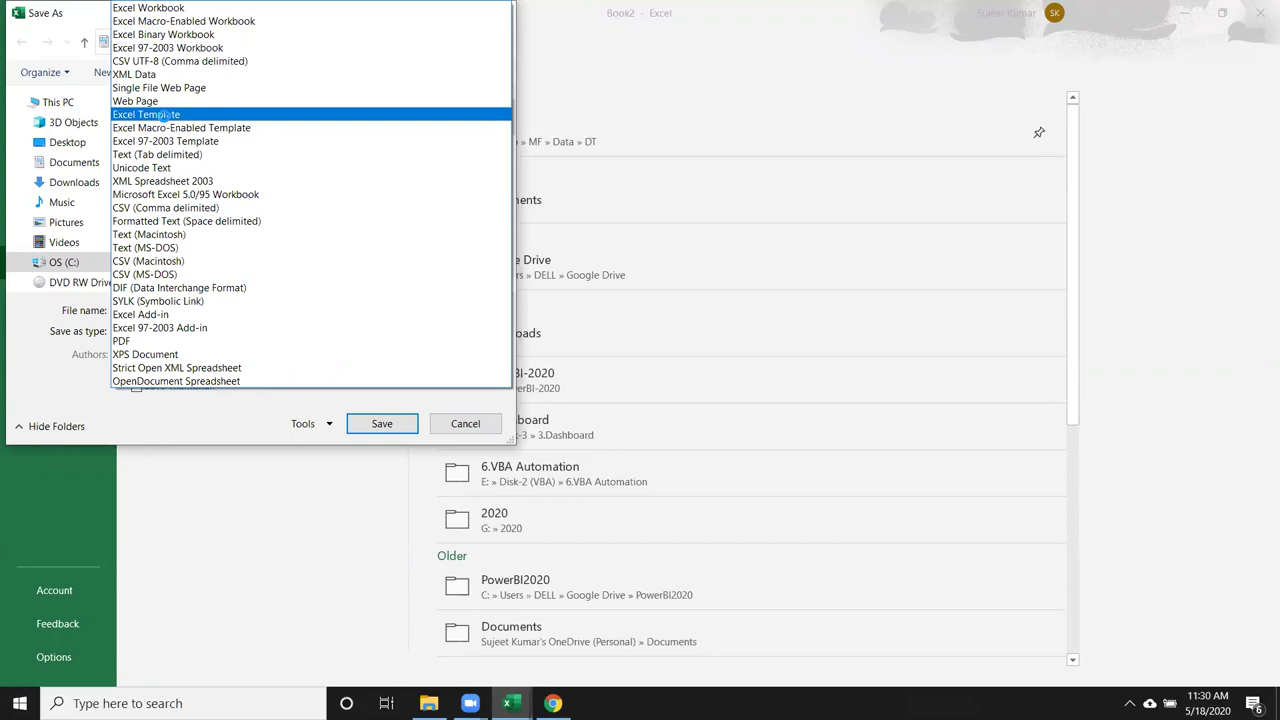
left_click(160, 115)
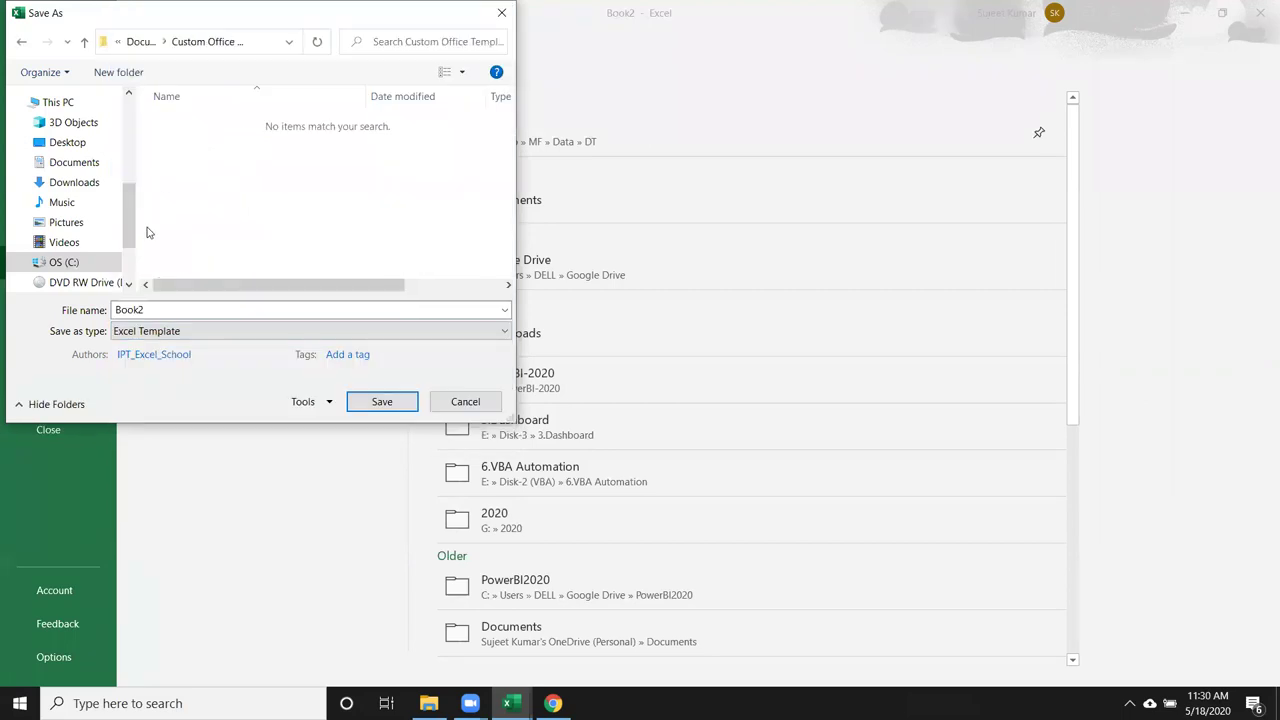
left_click(86, 145)
Name the file Cash and save the template
double_click(160, 310)
type("Cha")
key("BackSpace")
type("a")
key("BackSpace")
type("a")
key("BackSpace")
key("BackSpace")
type("a")
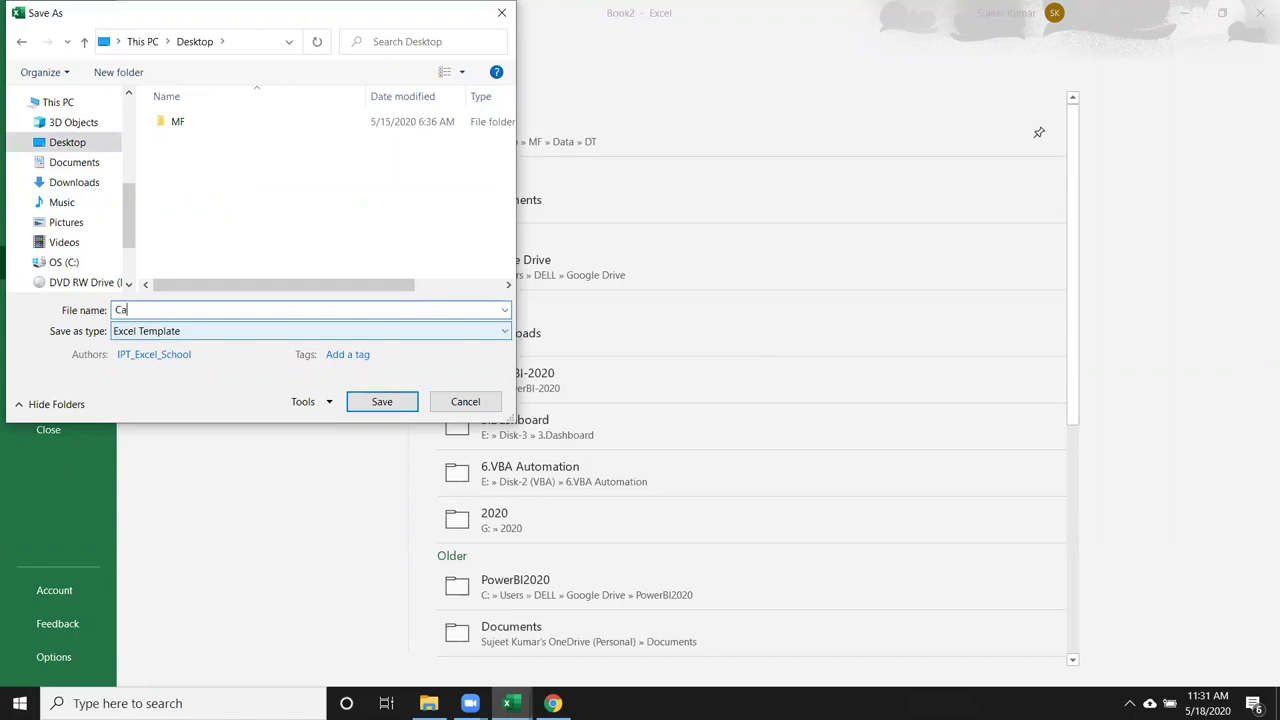
type("h")
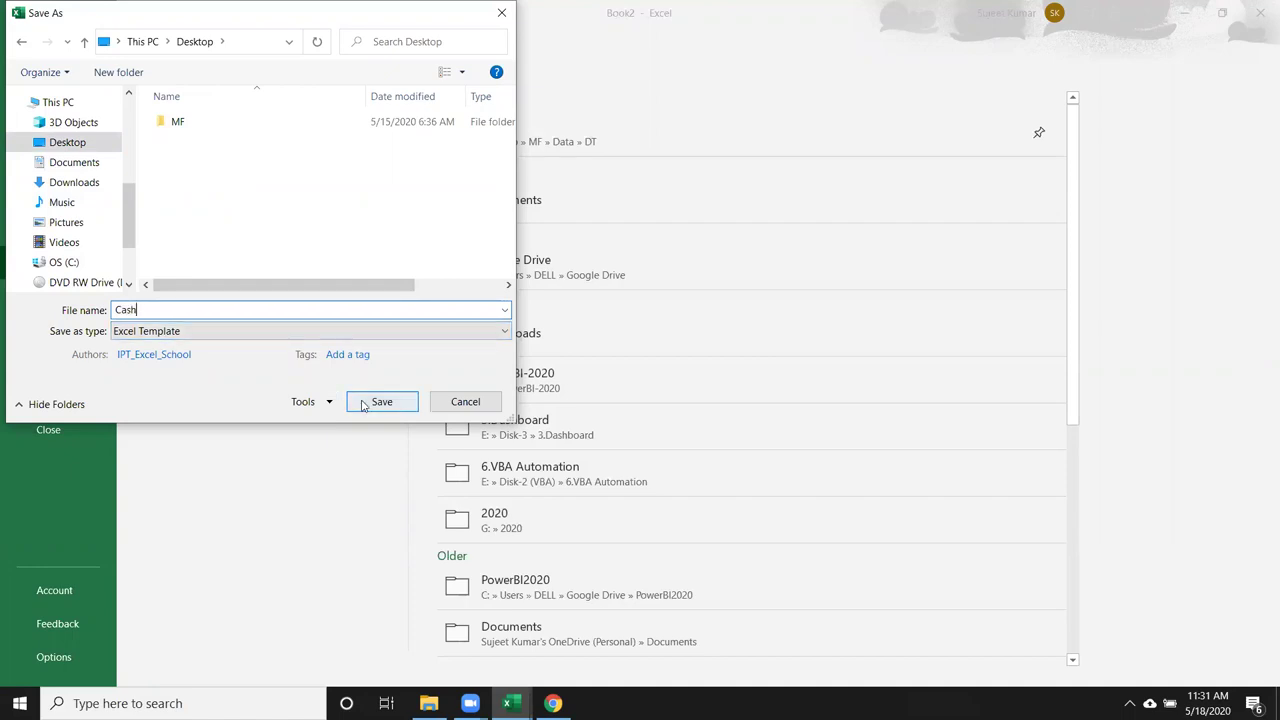
left_click(360, 404)
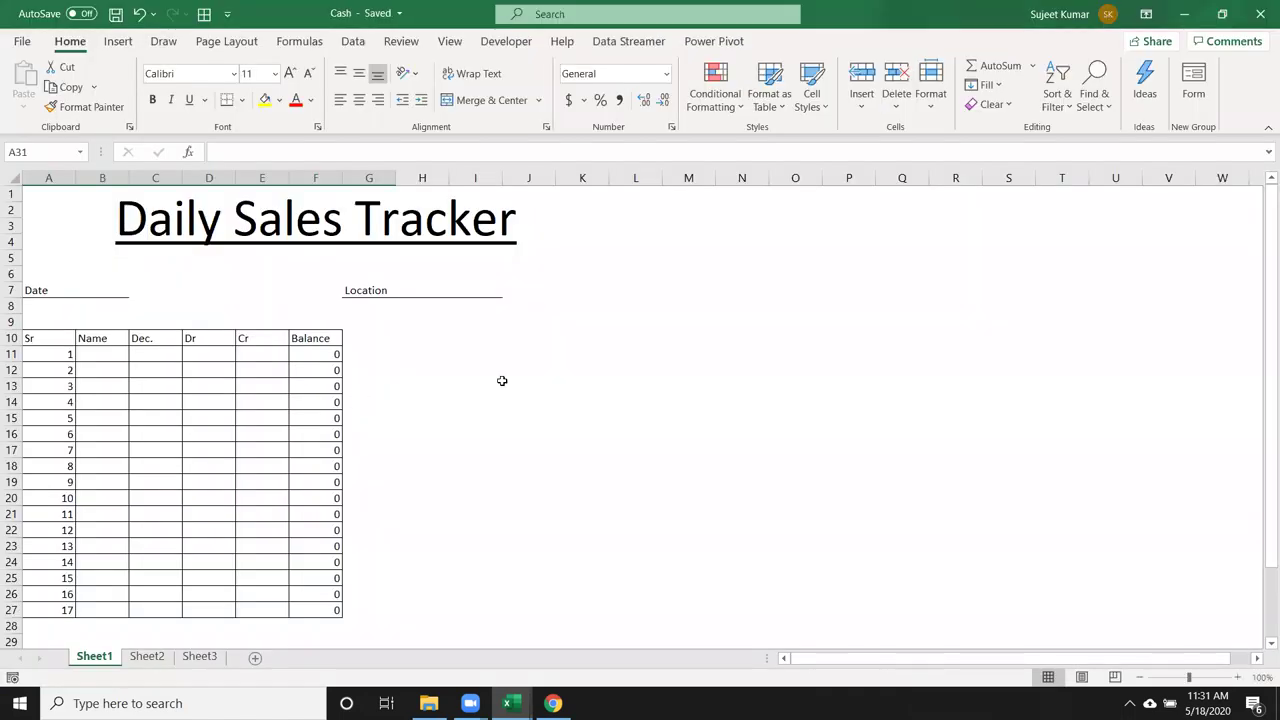
Close Excel, open the Cash template from the desktop, and maximise the new Cash1 workbook
left_click(1260, 8)
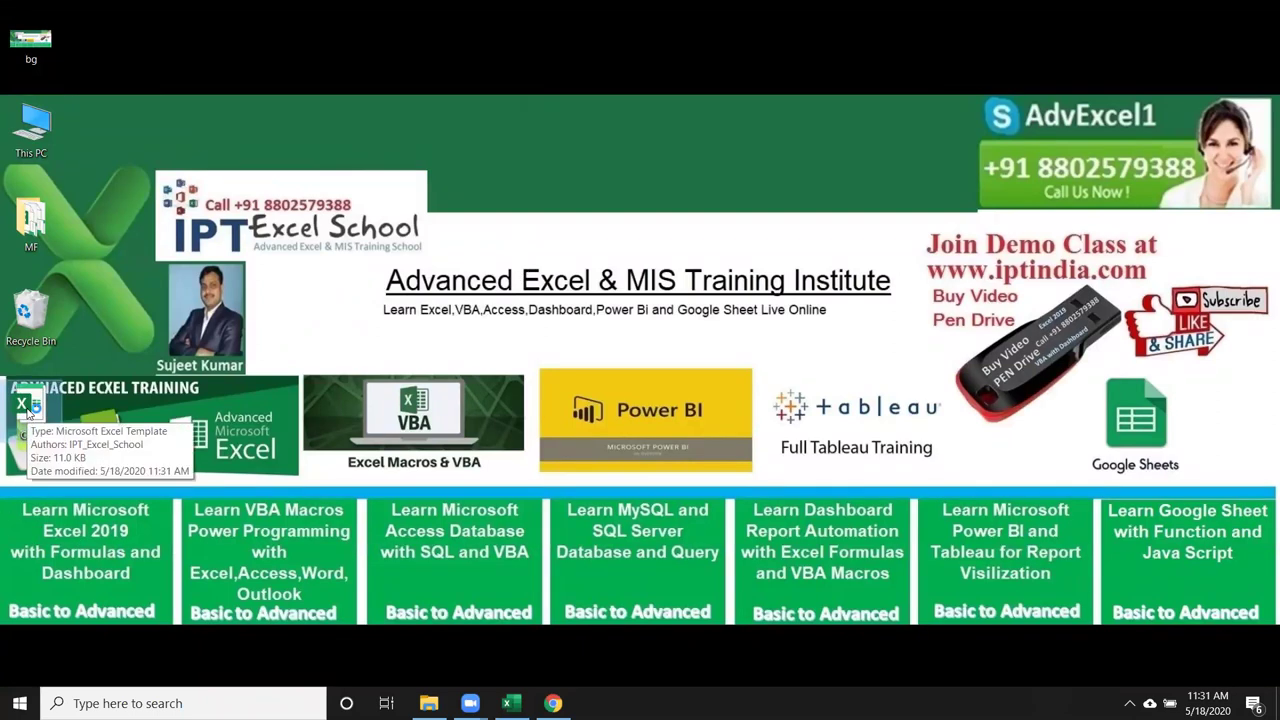
double_click(28, 410)
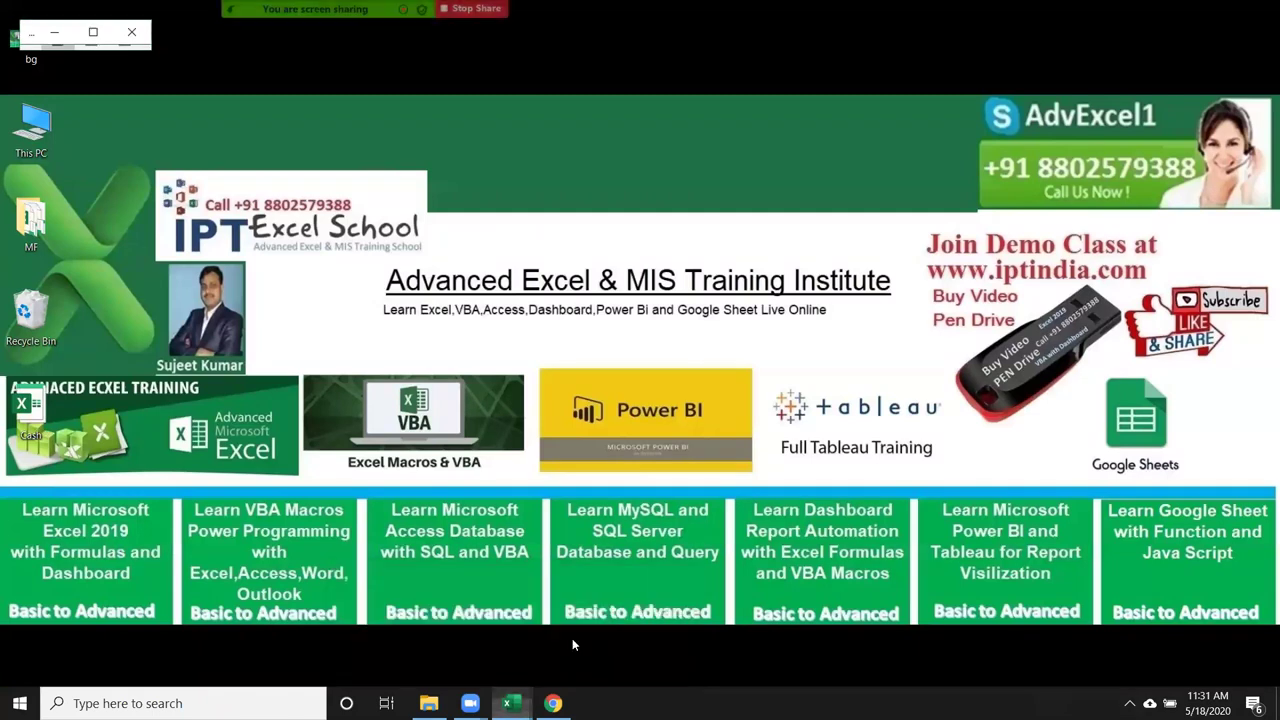
left_click(553, 703)
mouse_move(510, 703)
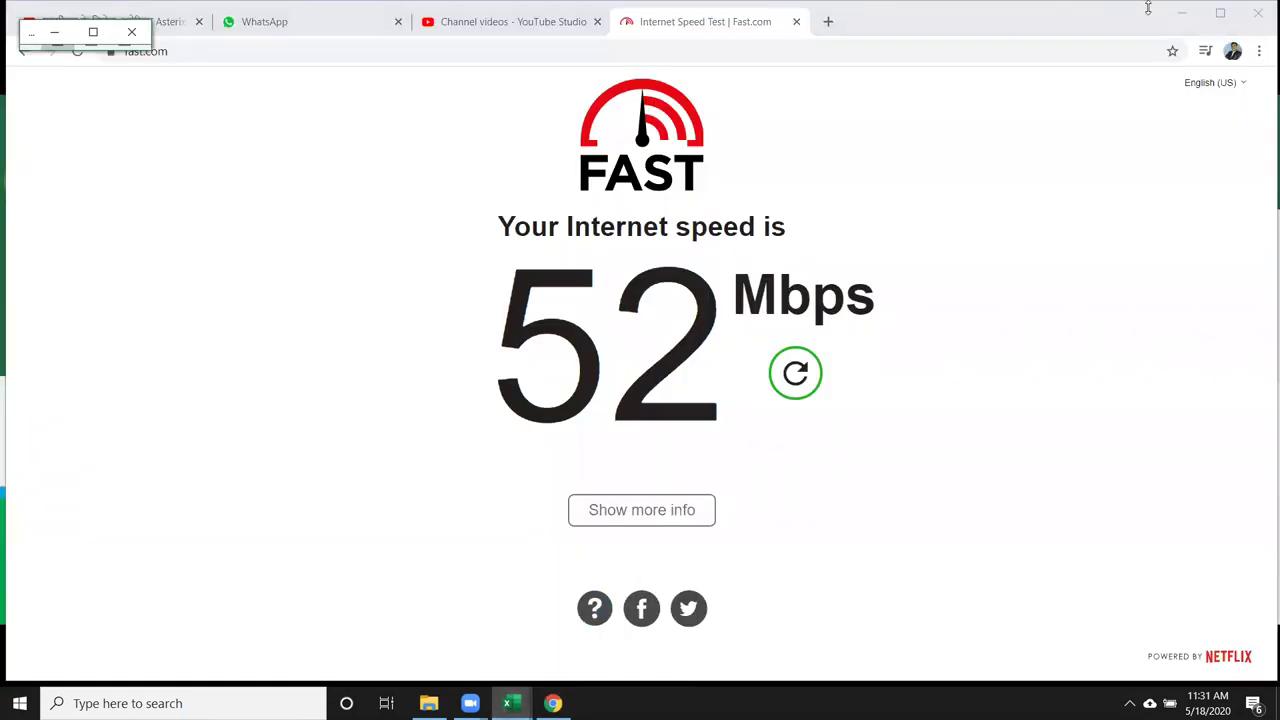
left_click(1183, 15)
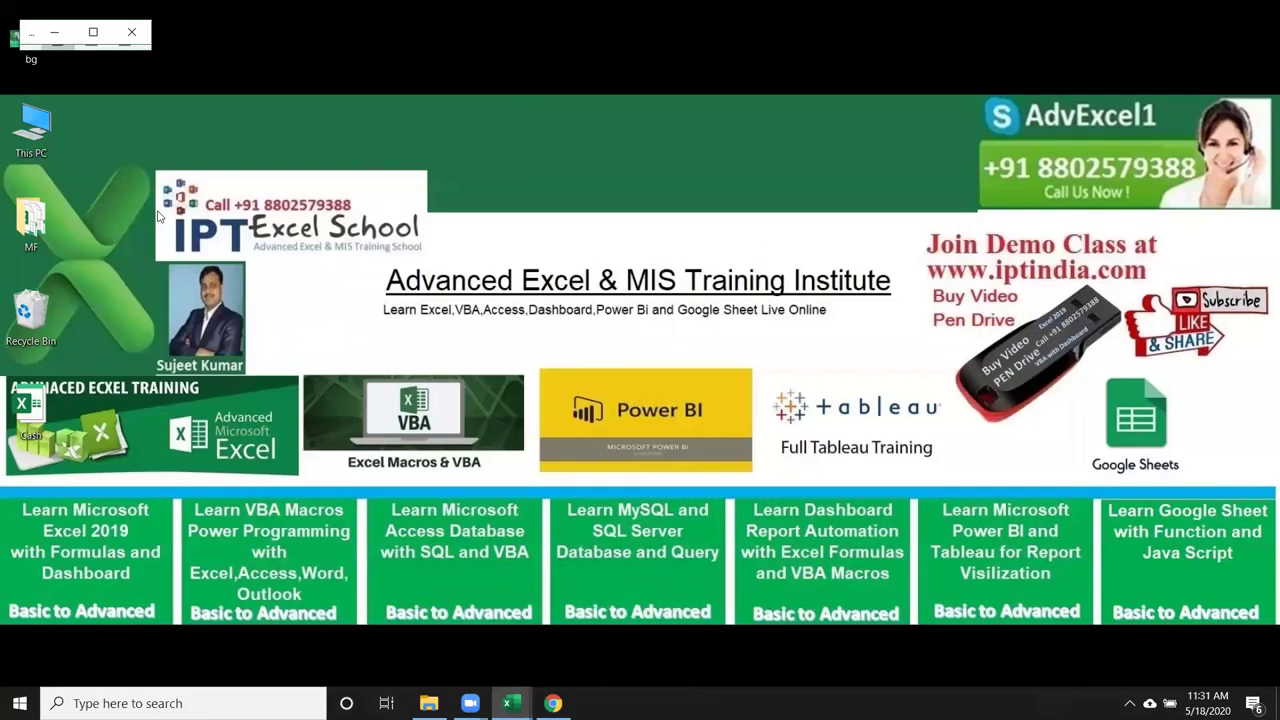
left_click(93, 32)
left_click(420, 403)
mouse_move(109, 355)
left_mouse_down()
mouse_move(306, 522)
mouse_move(283, 605)
left_mouse_up()
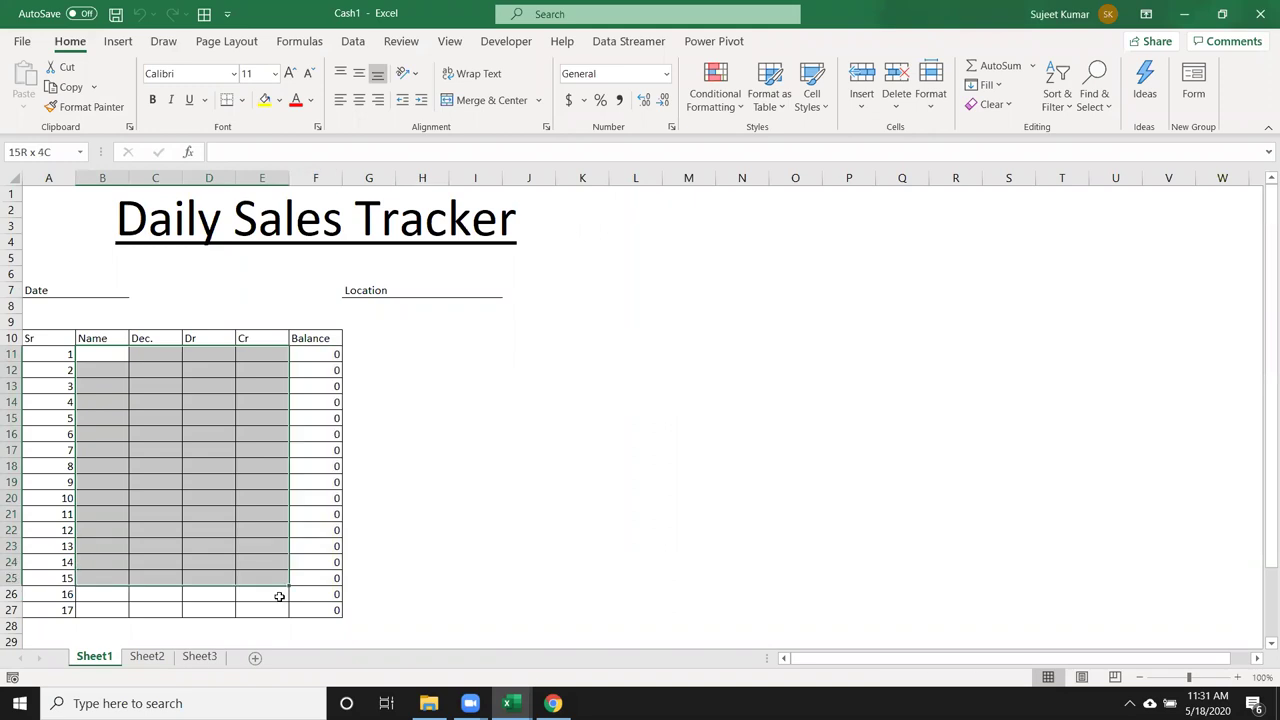
Close Excel without saving, reopen Cash from the desktop, and minimise the recovered Book1
left_click(116, 14)
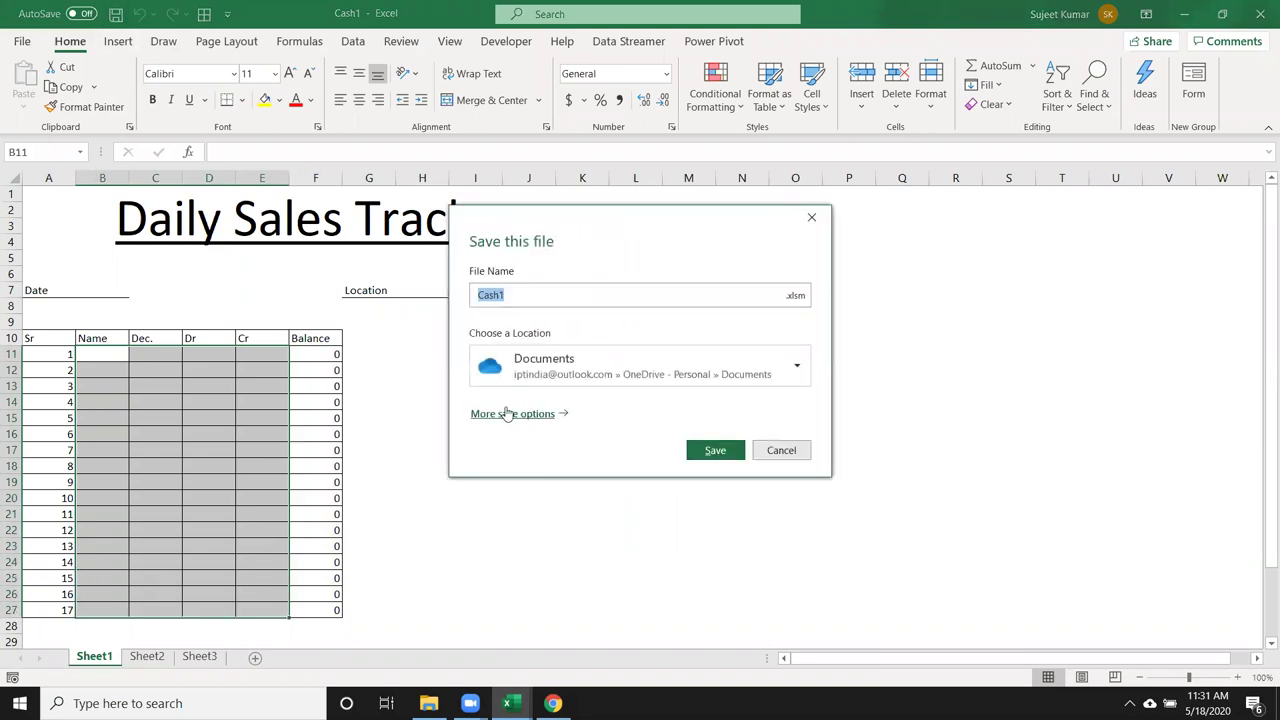
left_click(801, 458)
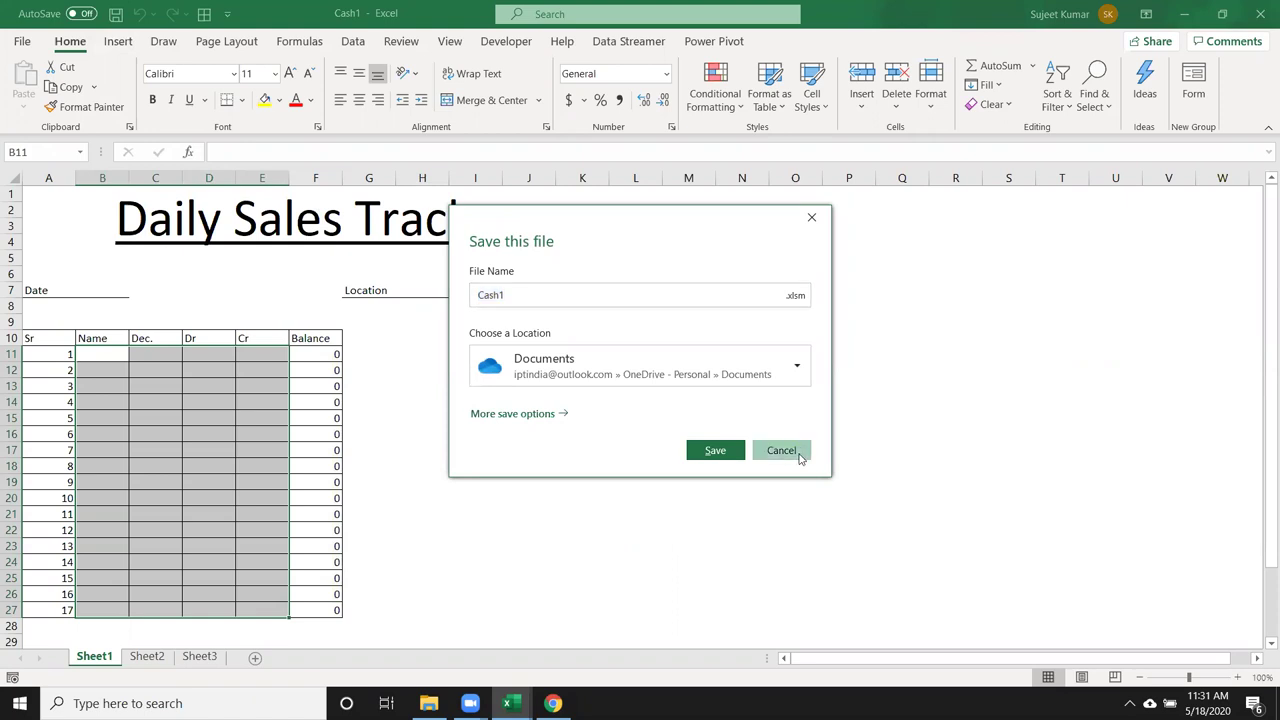
left_click(1261, 20)
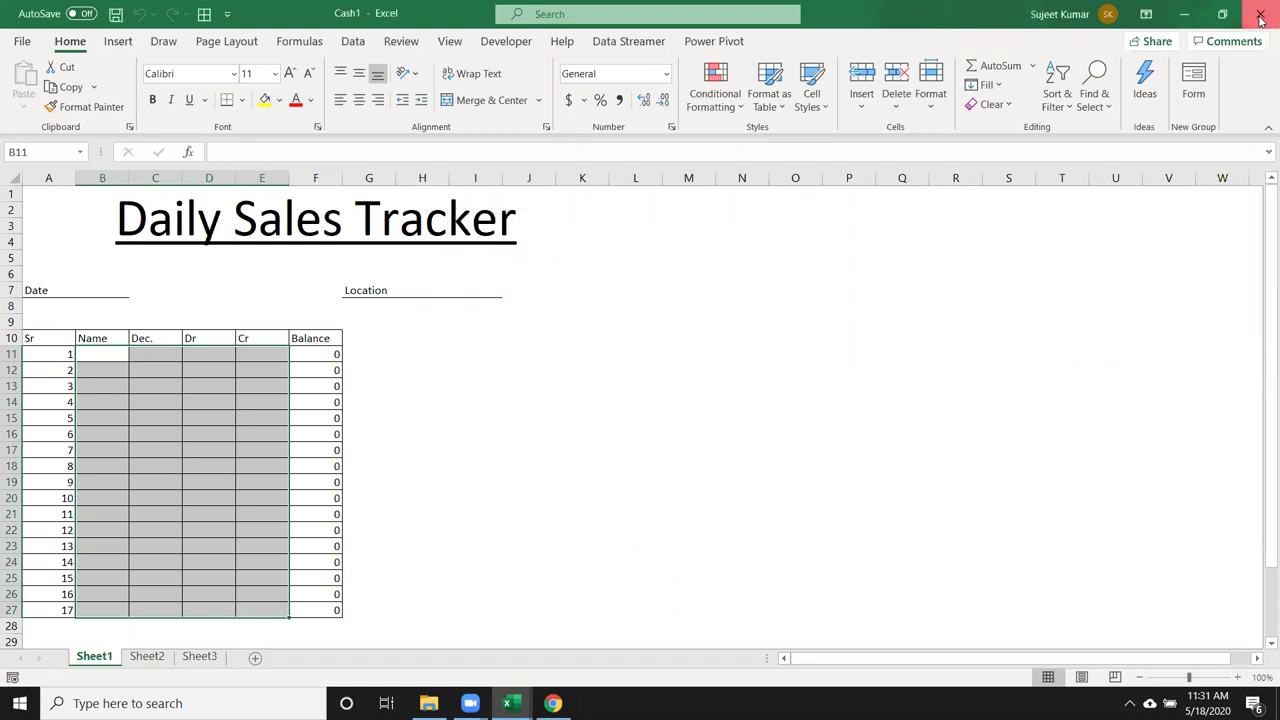
left_click(1261, 20)
double_click(36, 410)
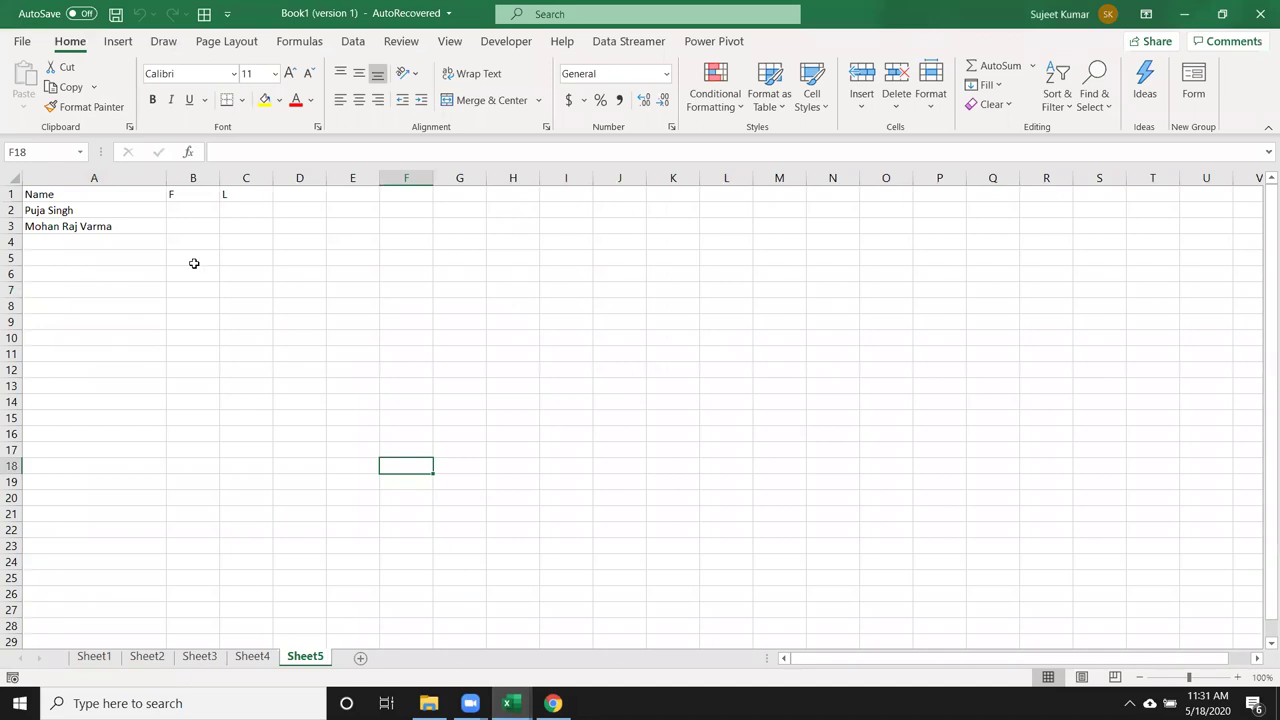
left_click(194, 263)
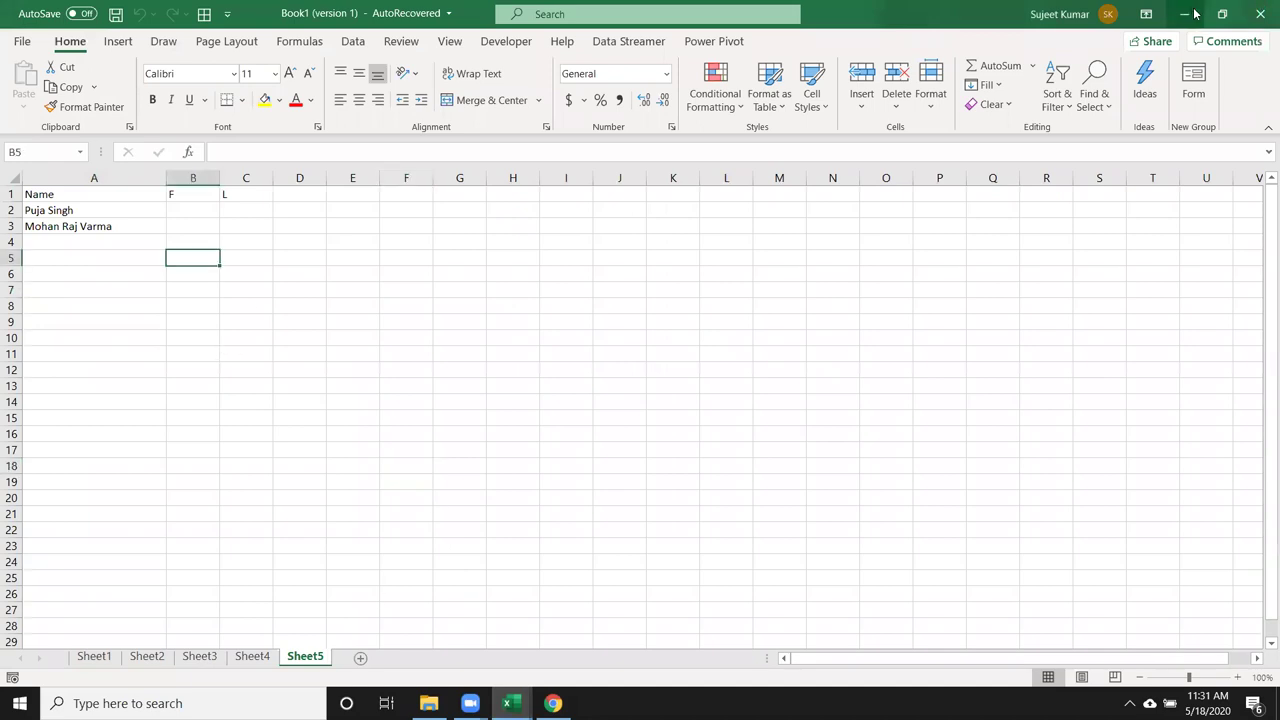
left_click(1194, 14)
left_click(95, 38)
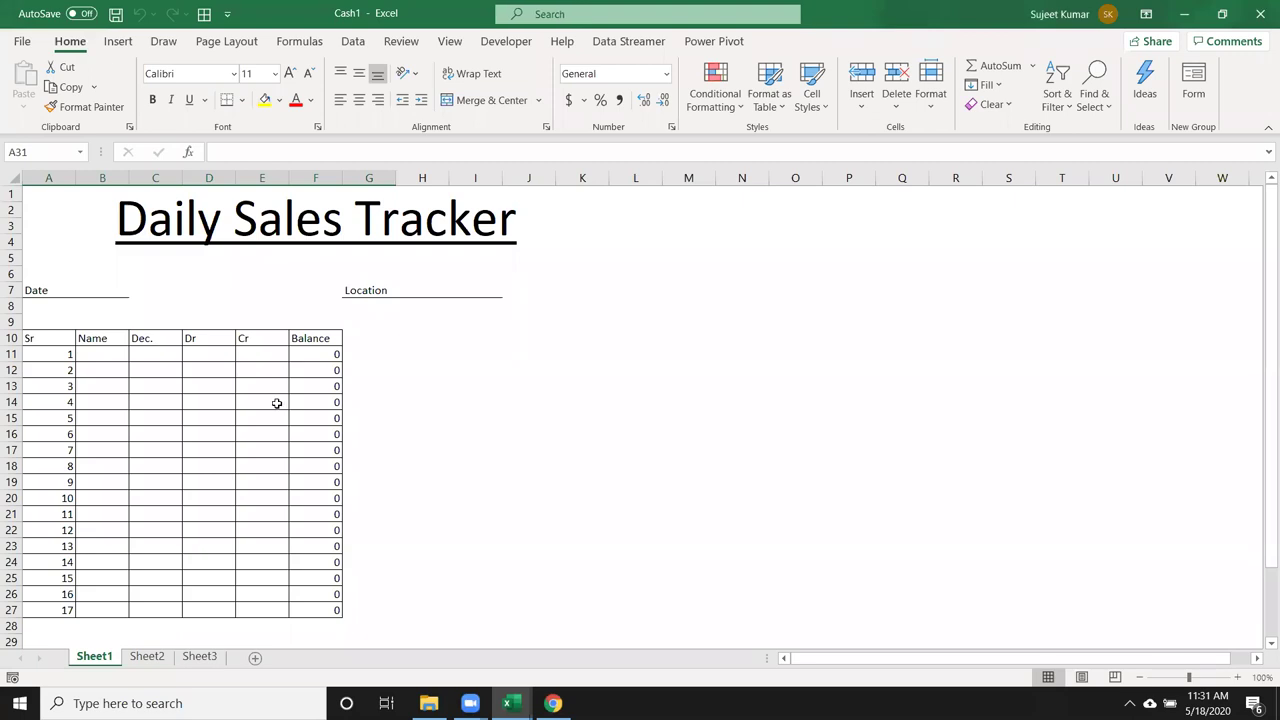
scroll(277, 403, "down", 3)
left_click(538, 470)
scroll(539, 480, "up", 3)
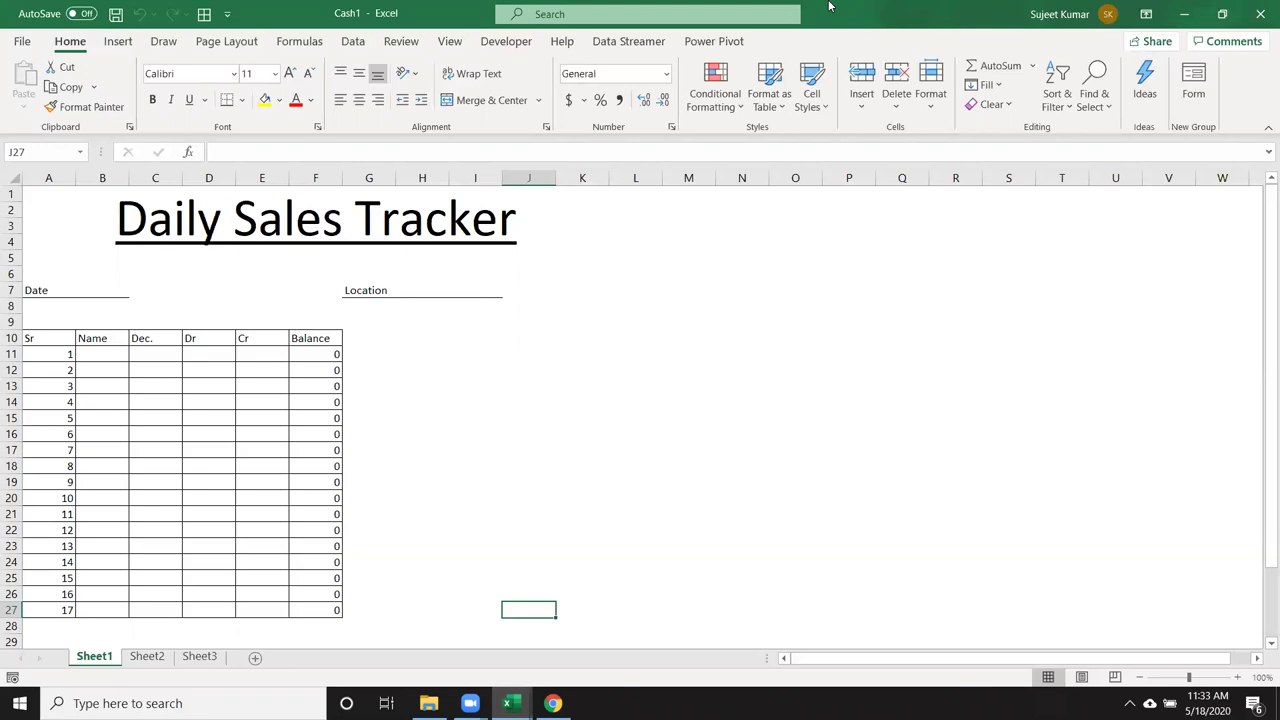
left_click(316, 177)
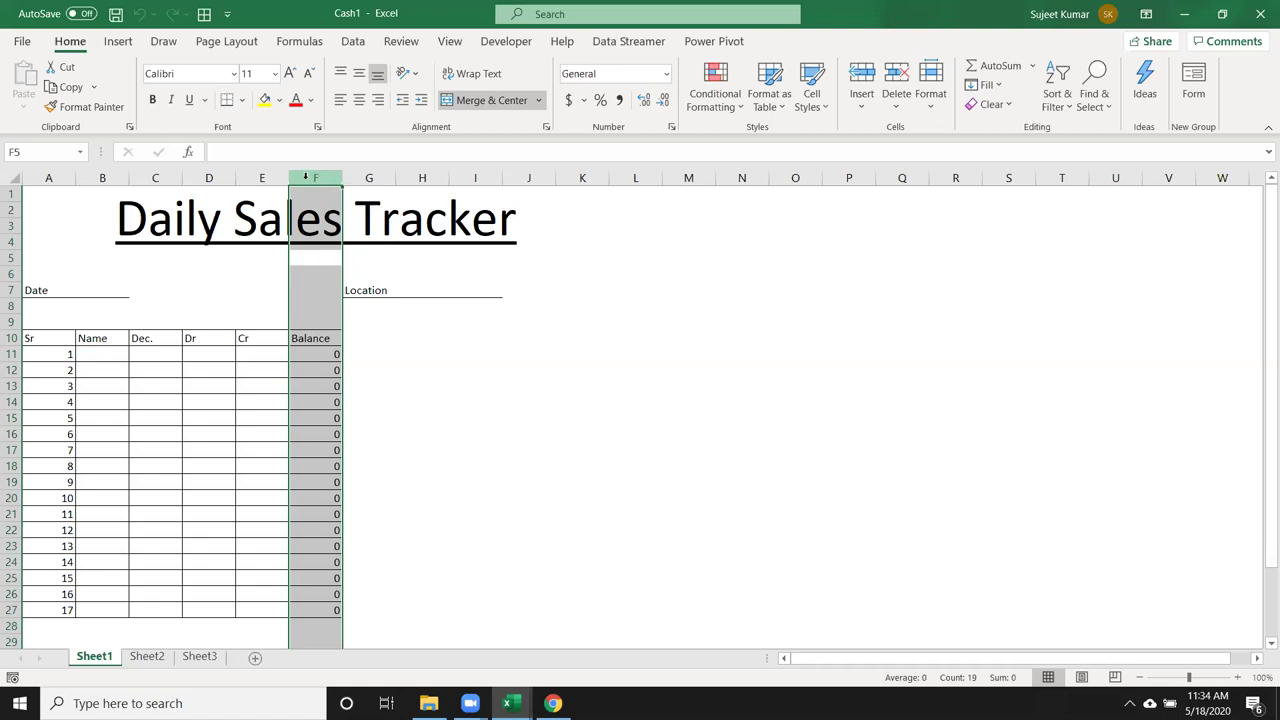
left_click(24, 42)
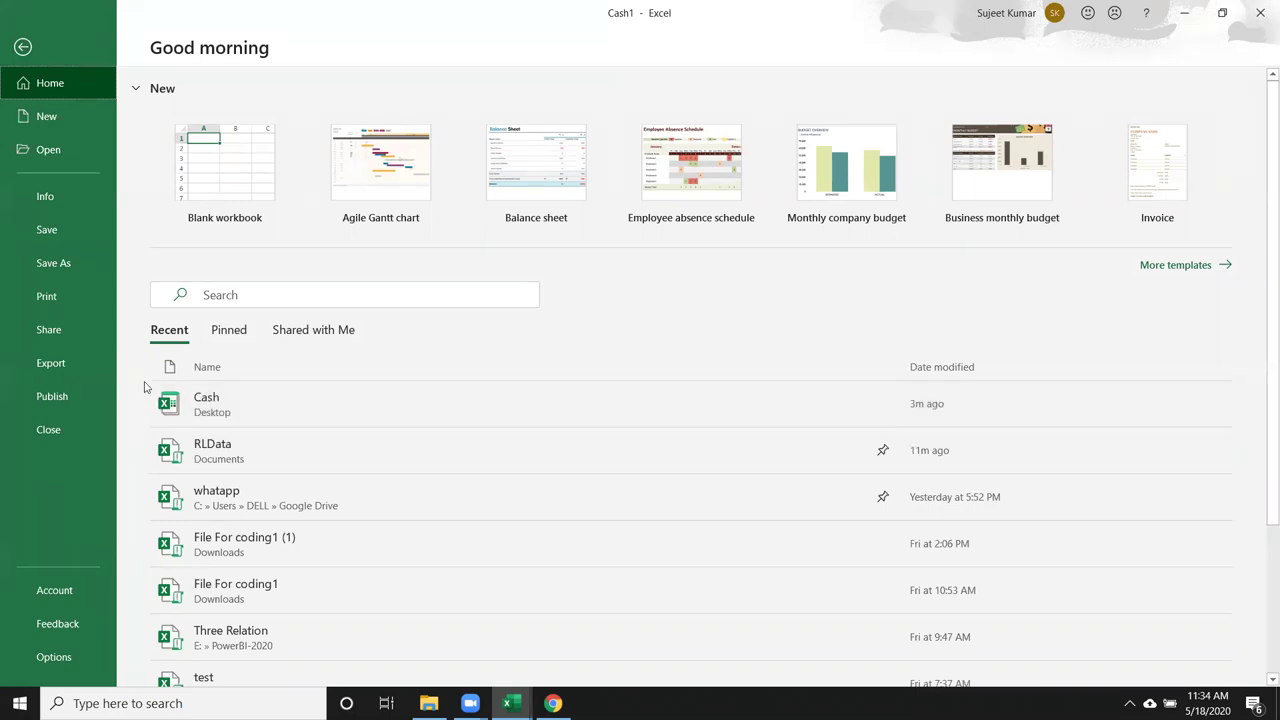
left_click(23, 47)
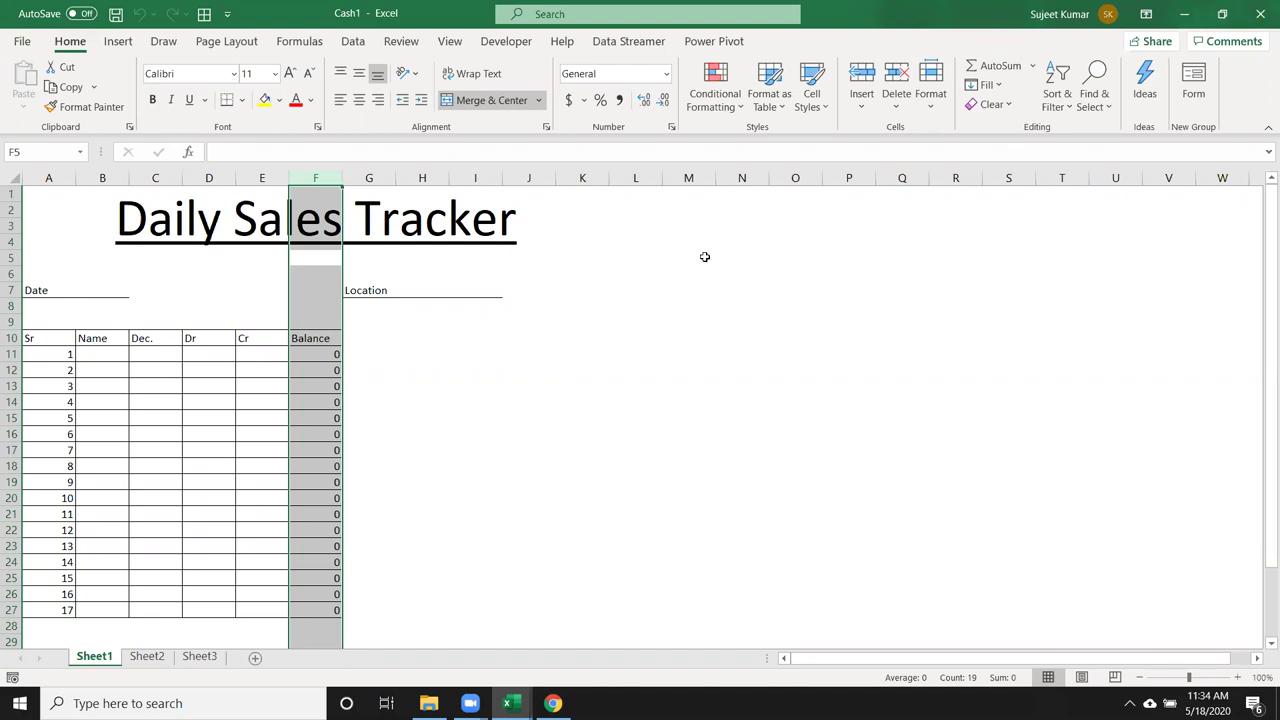
left_click(71, 370)
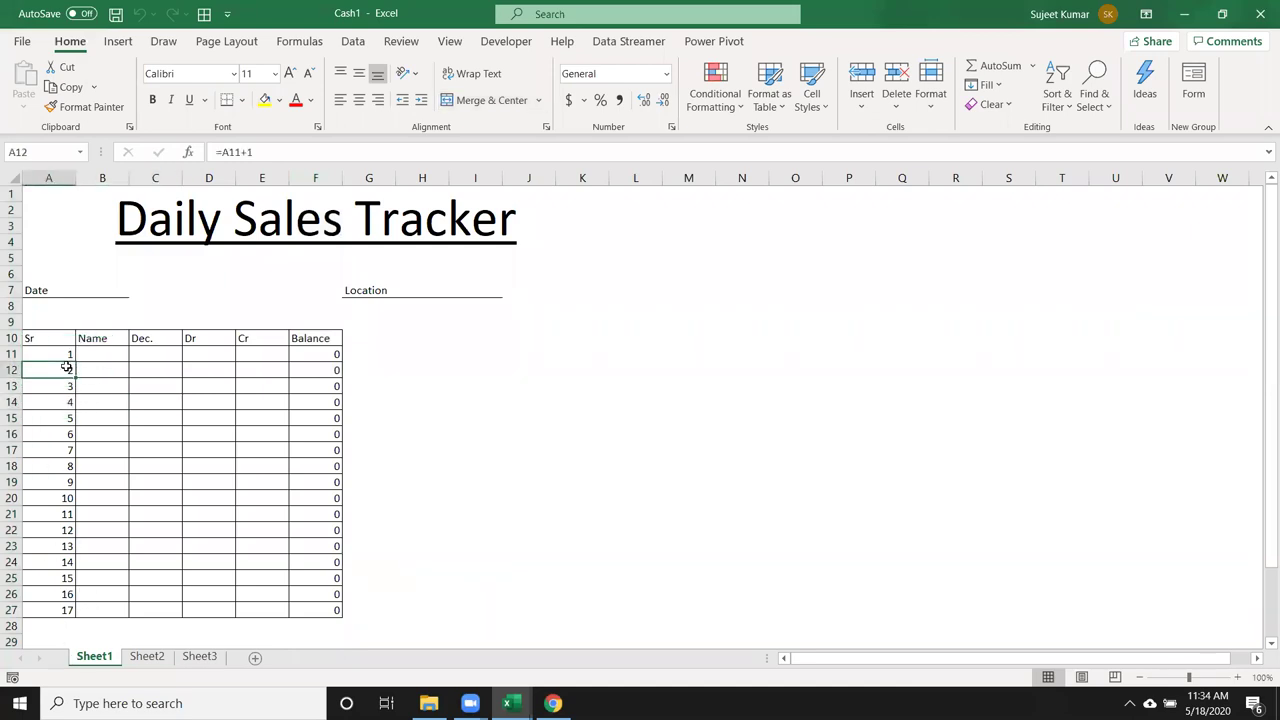
Clear serial numbers 2–17 and re-enter =A11+1 in A12
key("ctrl+shift+Down")
key("Delete")
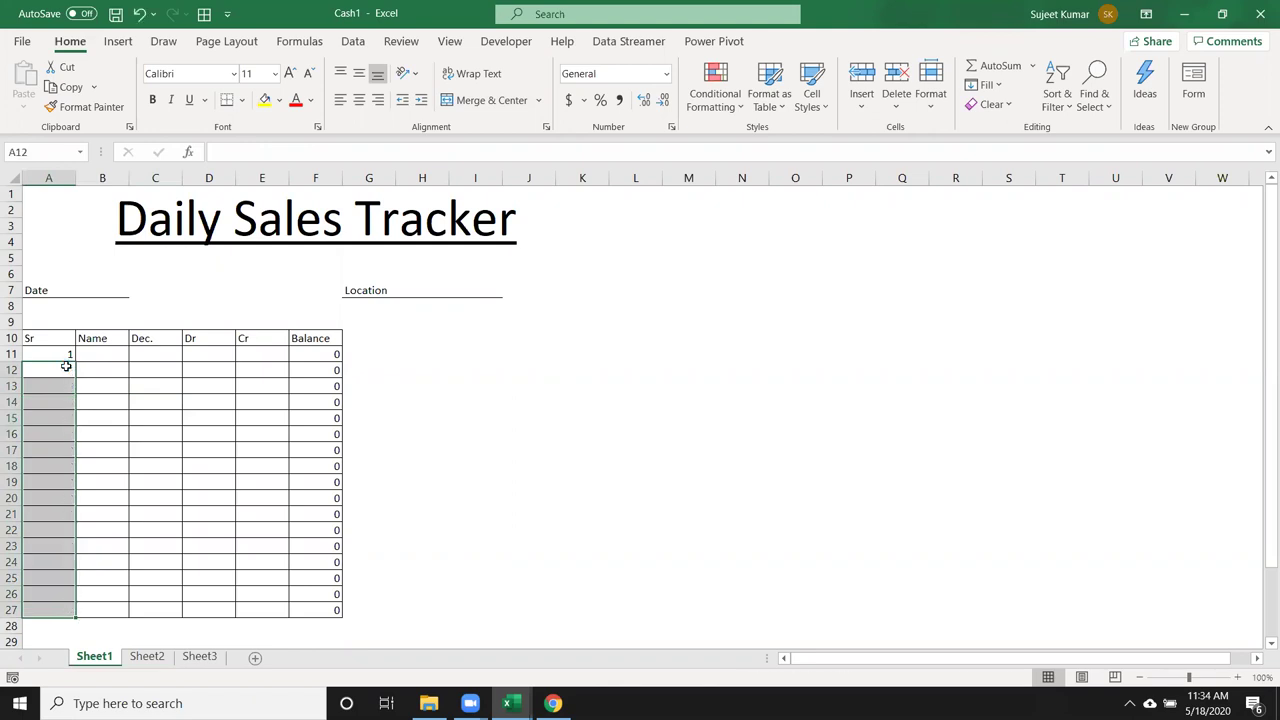
left_click(66, 368)
type("=A11+41")
key("BackSpace")
key("BackSpace")
type("1")
key("Return")
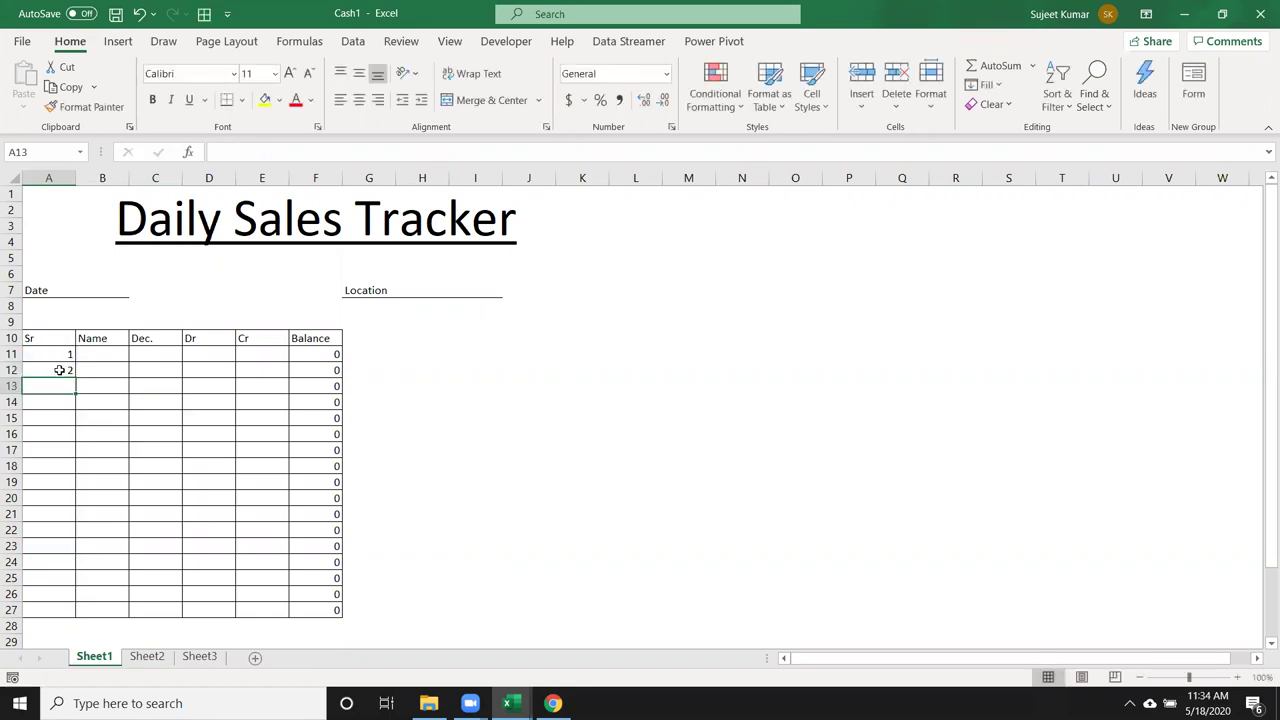
Fill A12's formula down through A27 with Ctrl+D
left_click(58, 368)
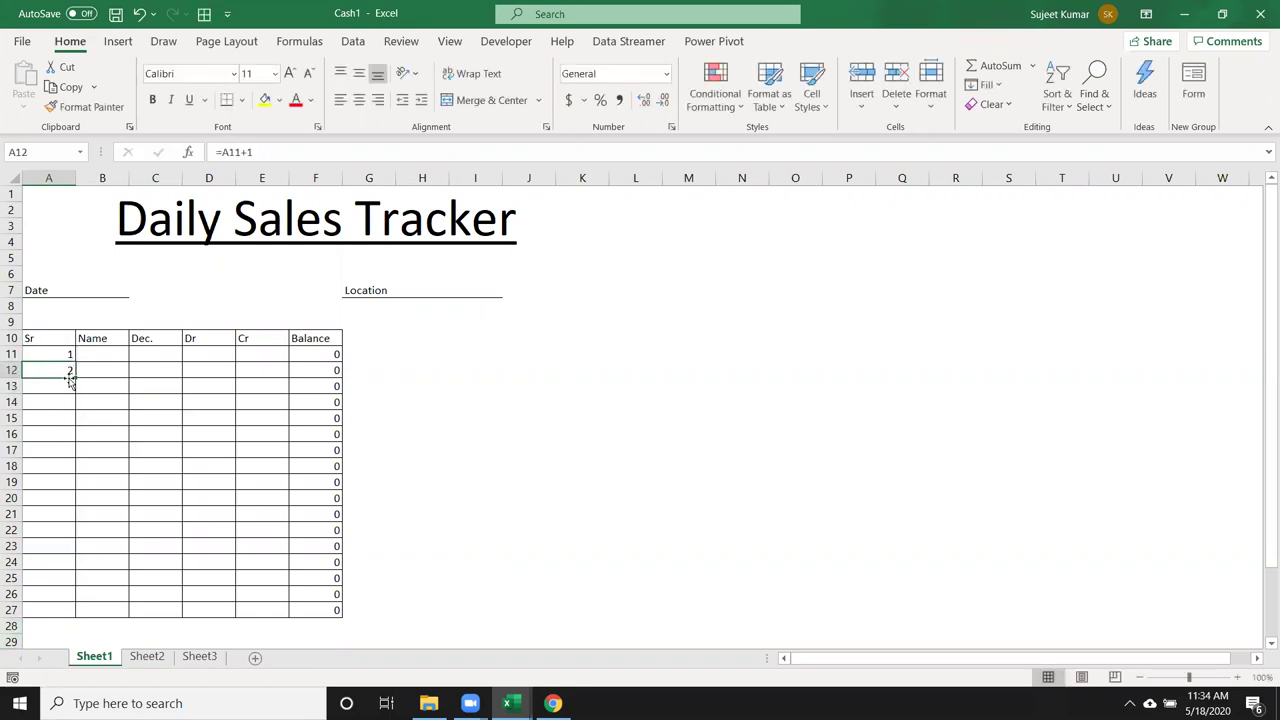
left_click(54, 613, "shift")
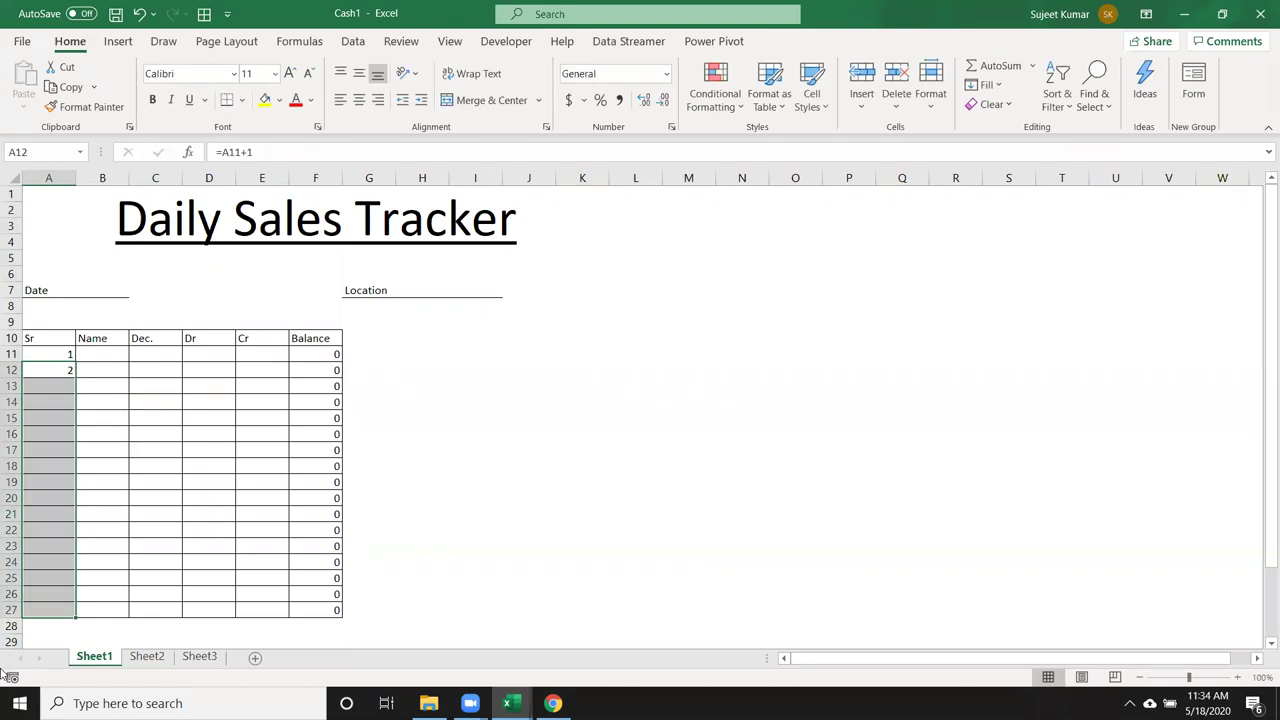
key("ctrl+d")
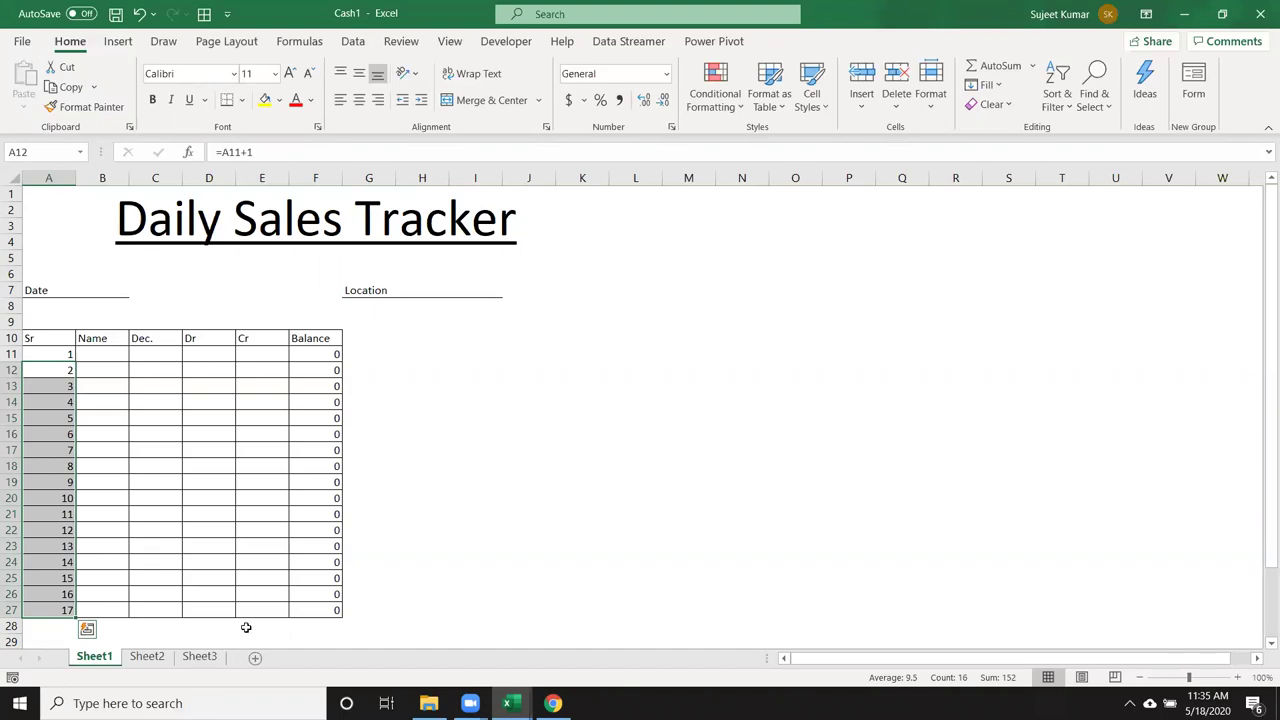
left_click(686, 292)
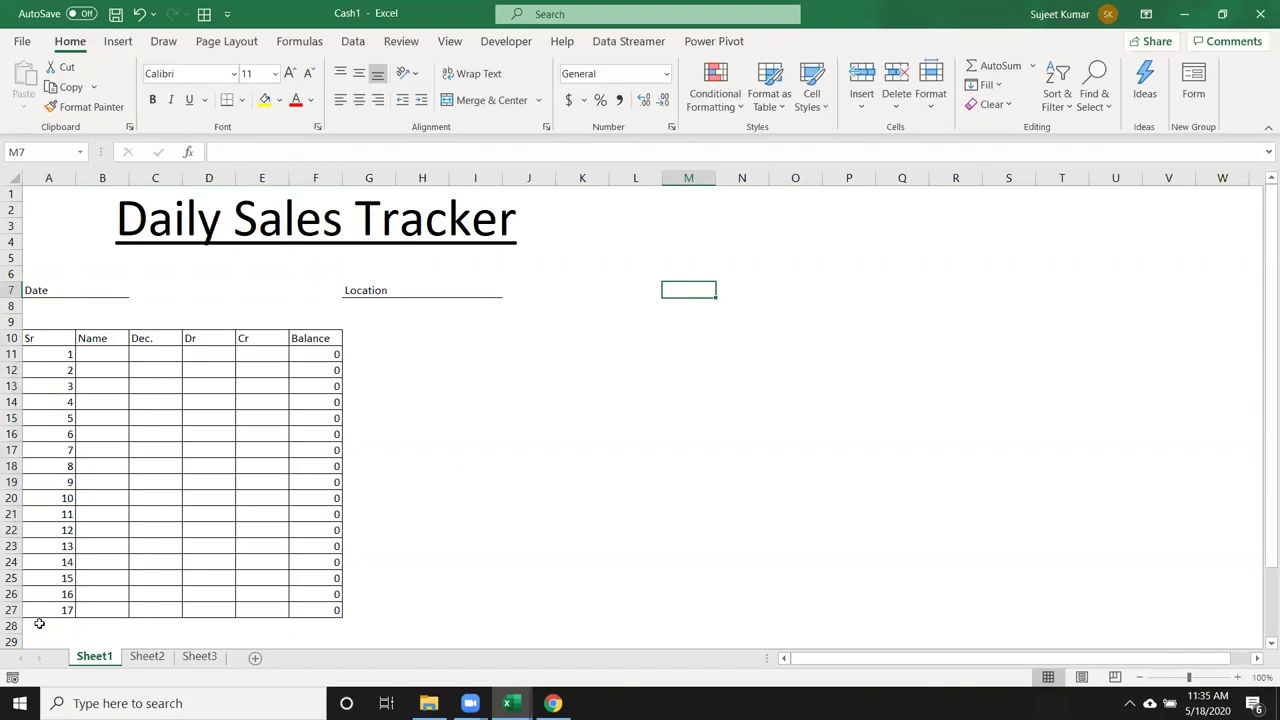
left_click_drag(72, 609, 70, 369)
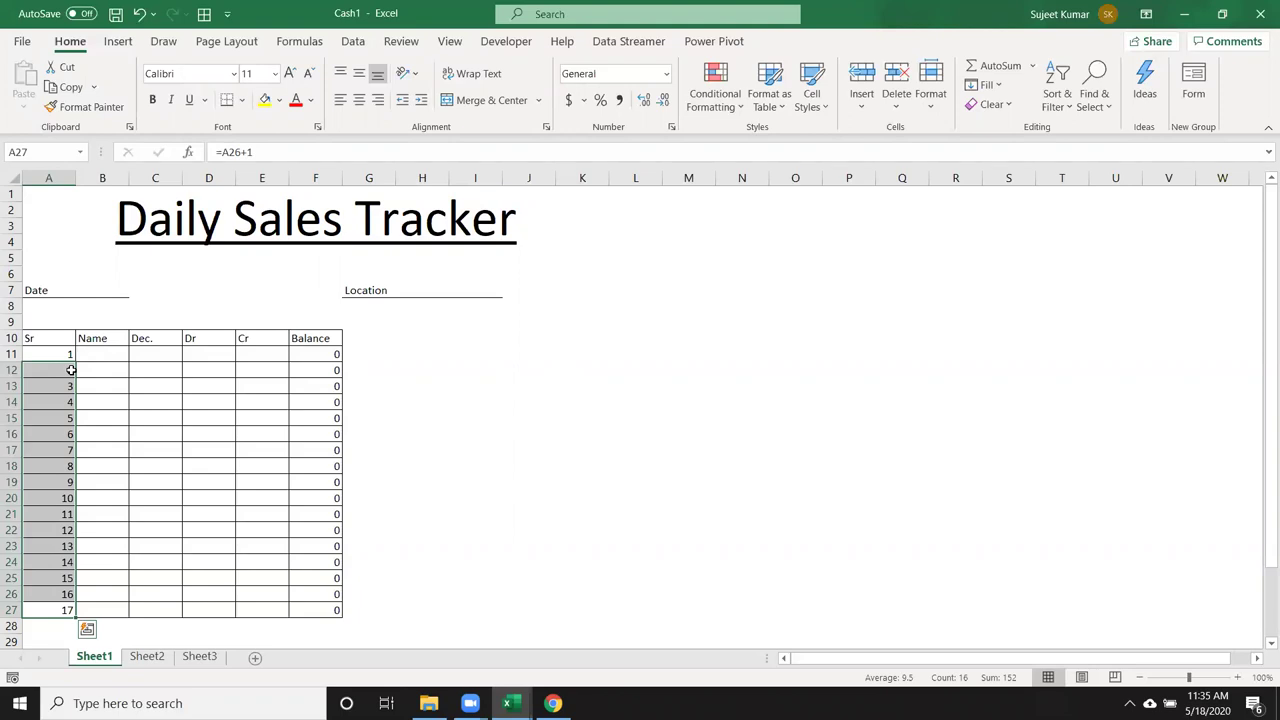
left_click(136, 368)
scroll(386, 435, "down", 3)
scroll(386, 435, "up", 3)
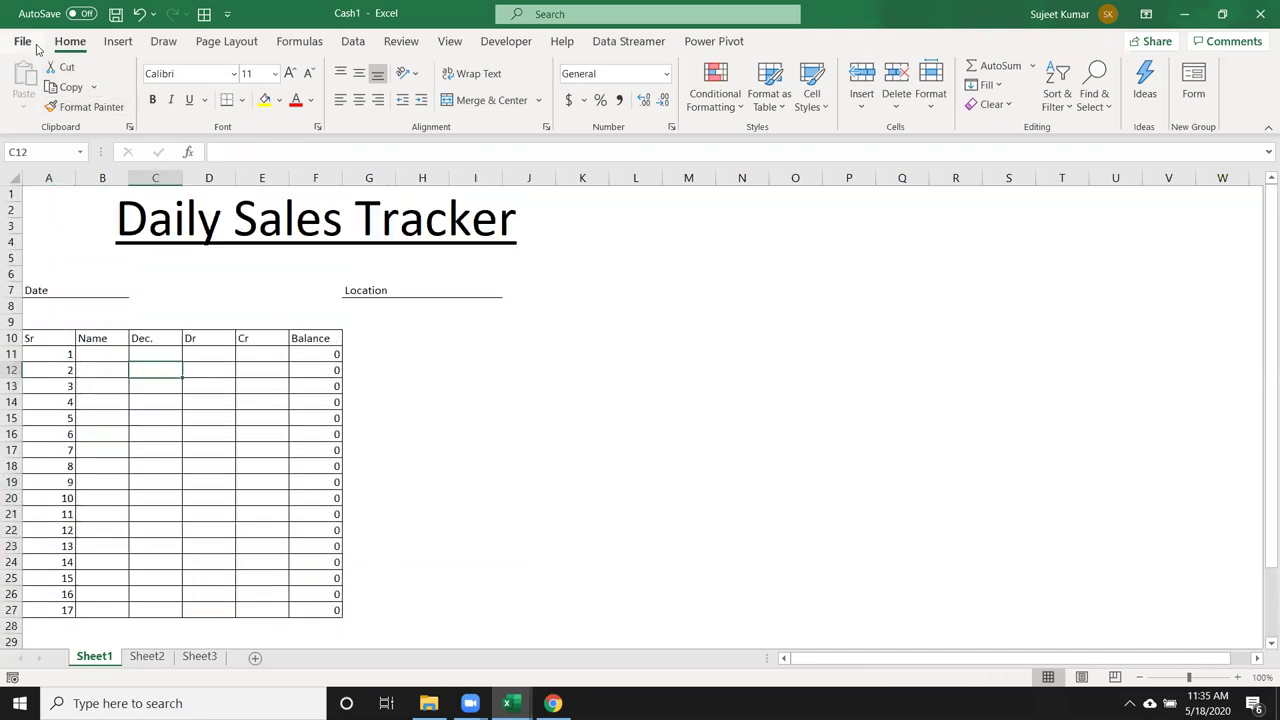
left_click(24, 42)
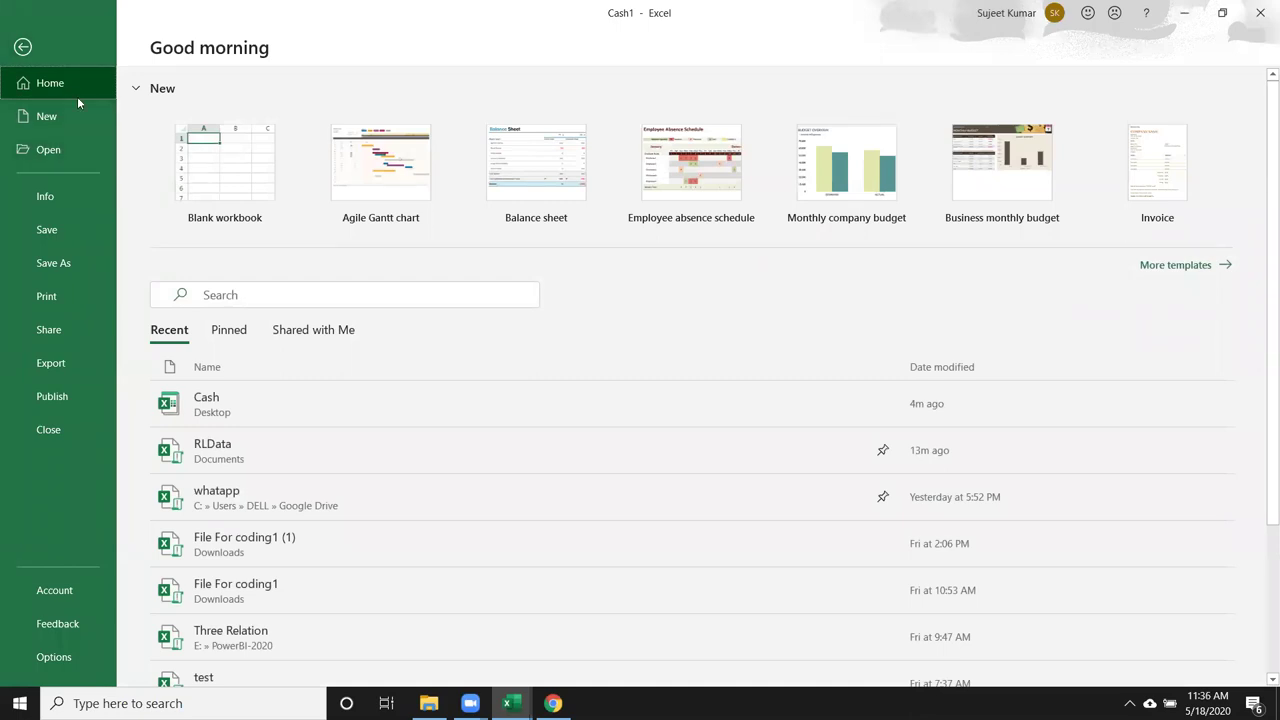
left_click(45, 197)
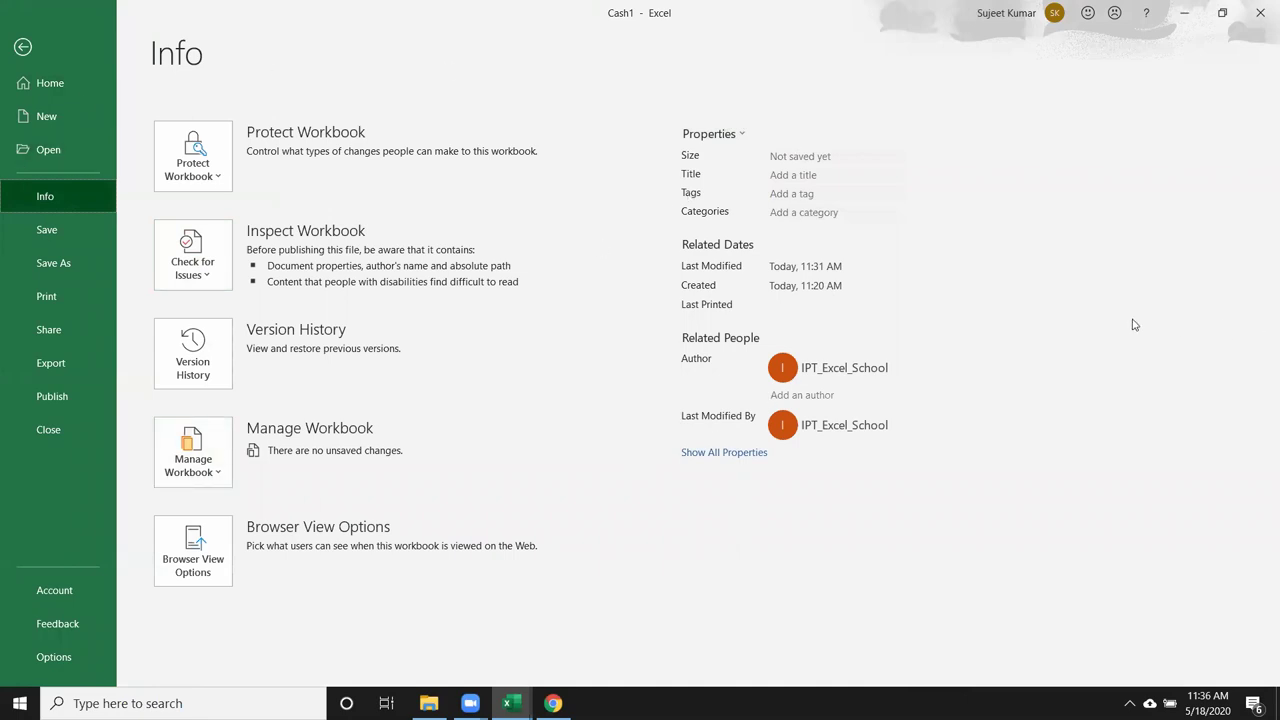
key("Escape")
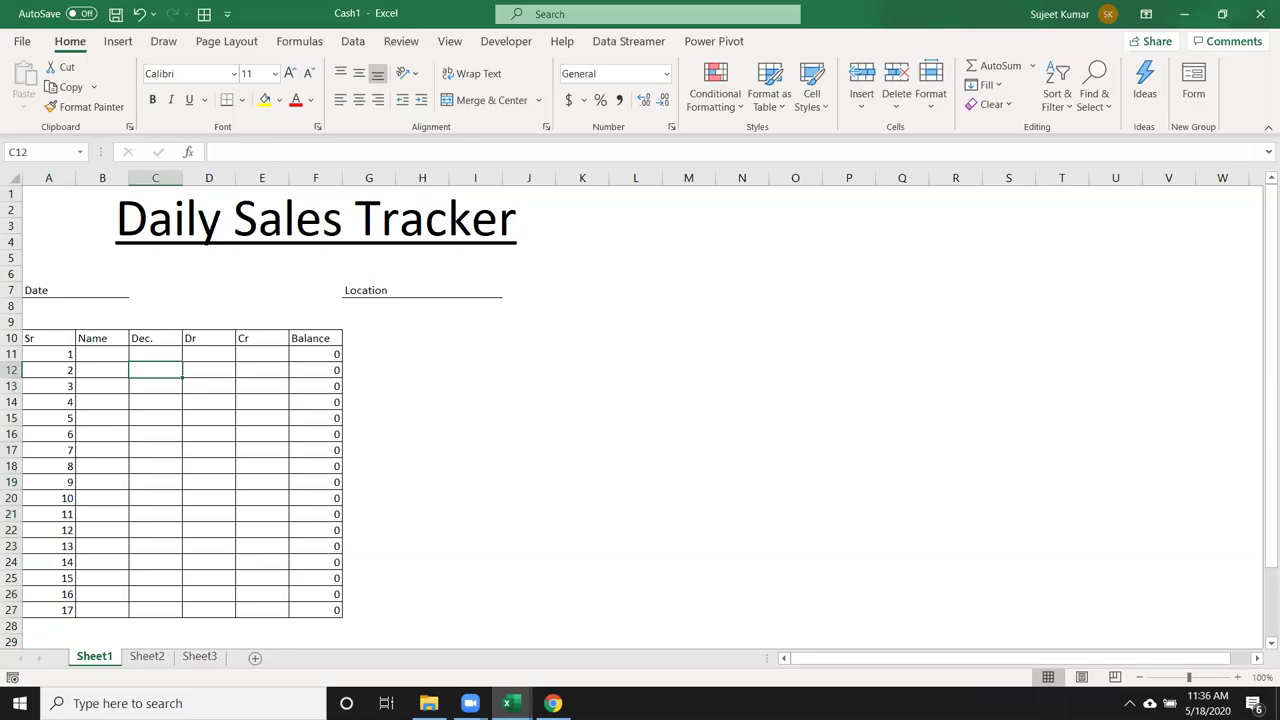
In File Explorer, open the Details properties of the Day - 14 Relationship with two Data workbook
left_click(428, 703)
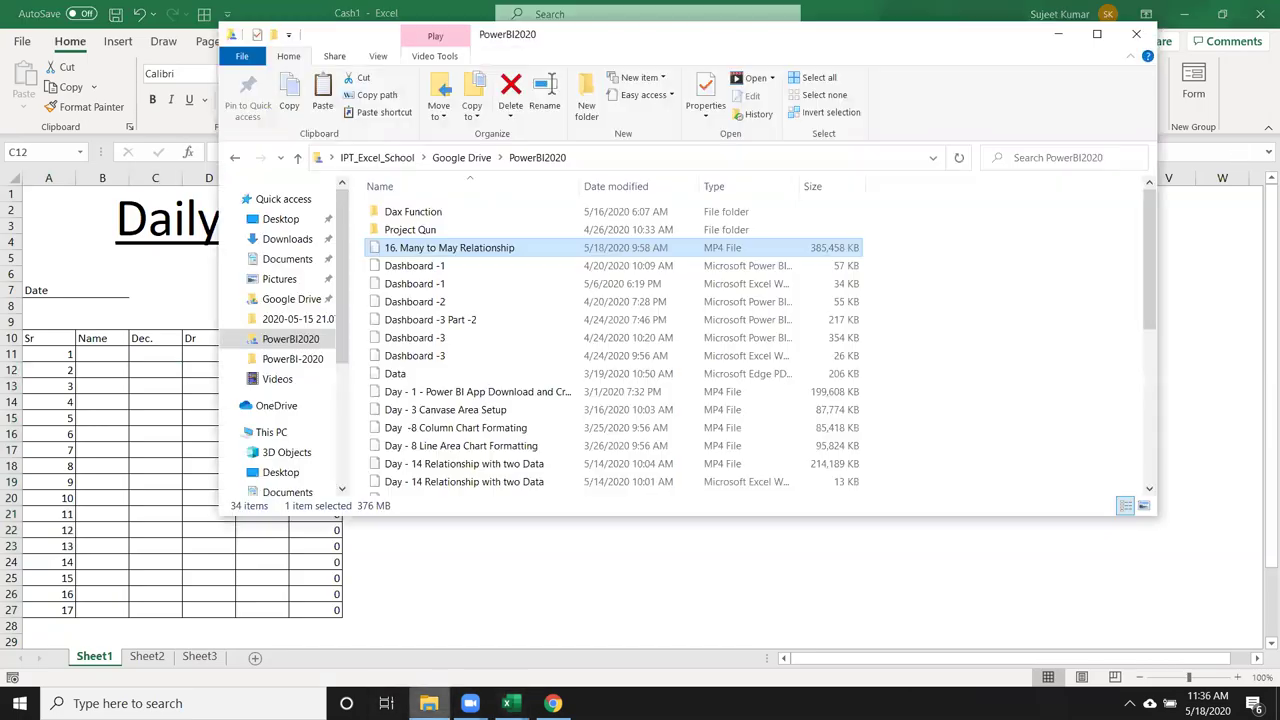
double_click(1103, 46)
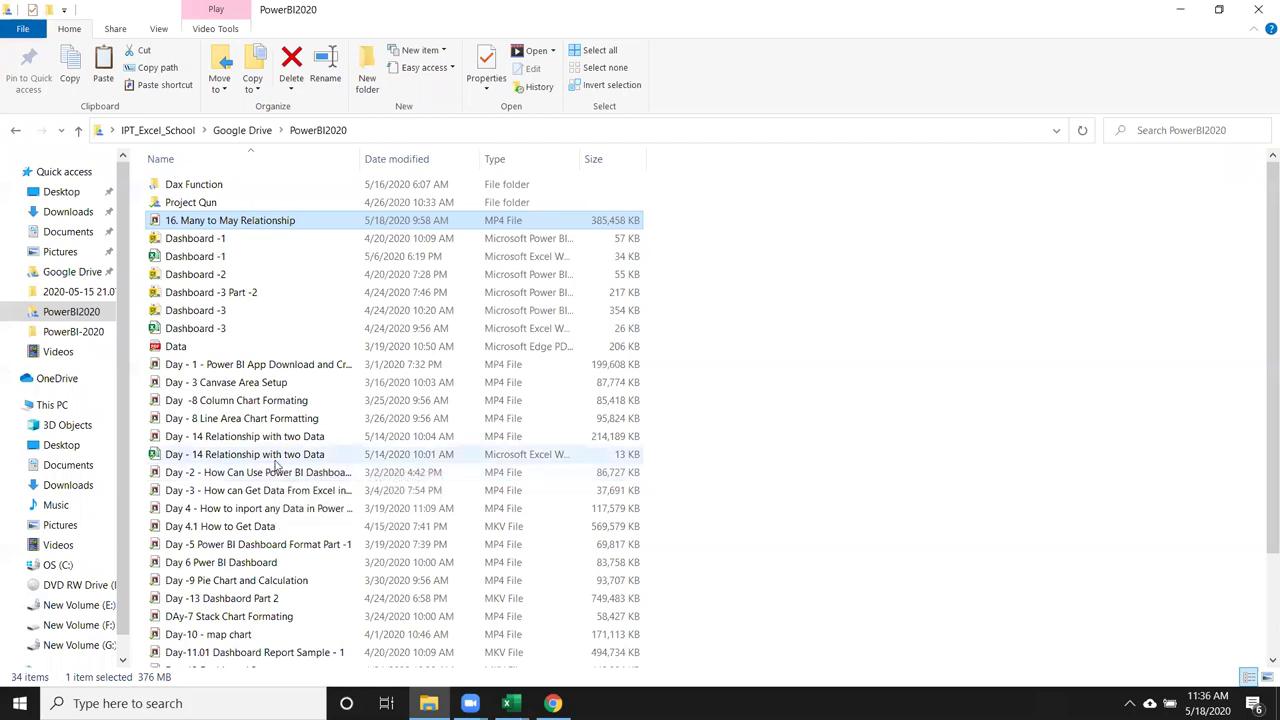
left_click(277, 459)
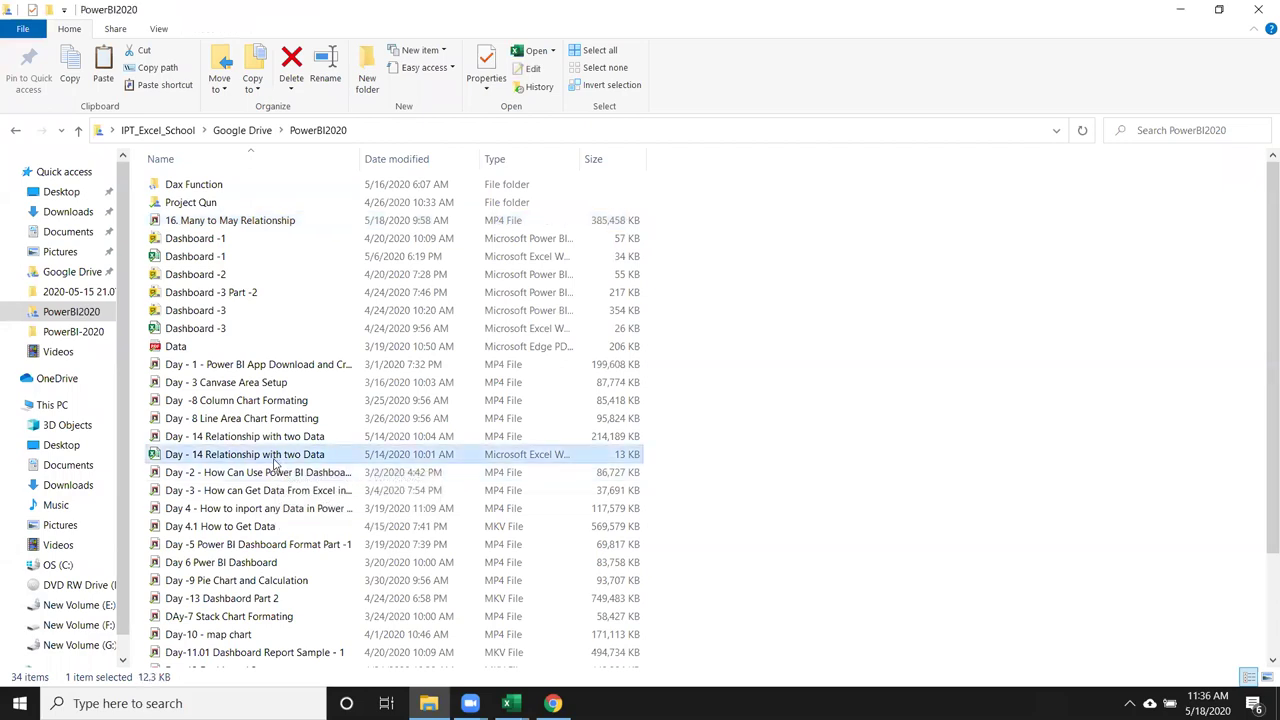
left_click(760, 457)
mouse_move(208, 456)
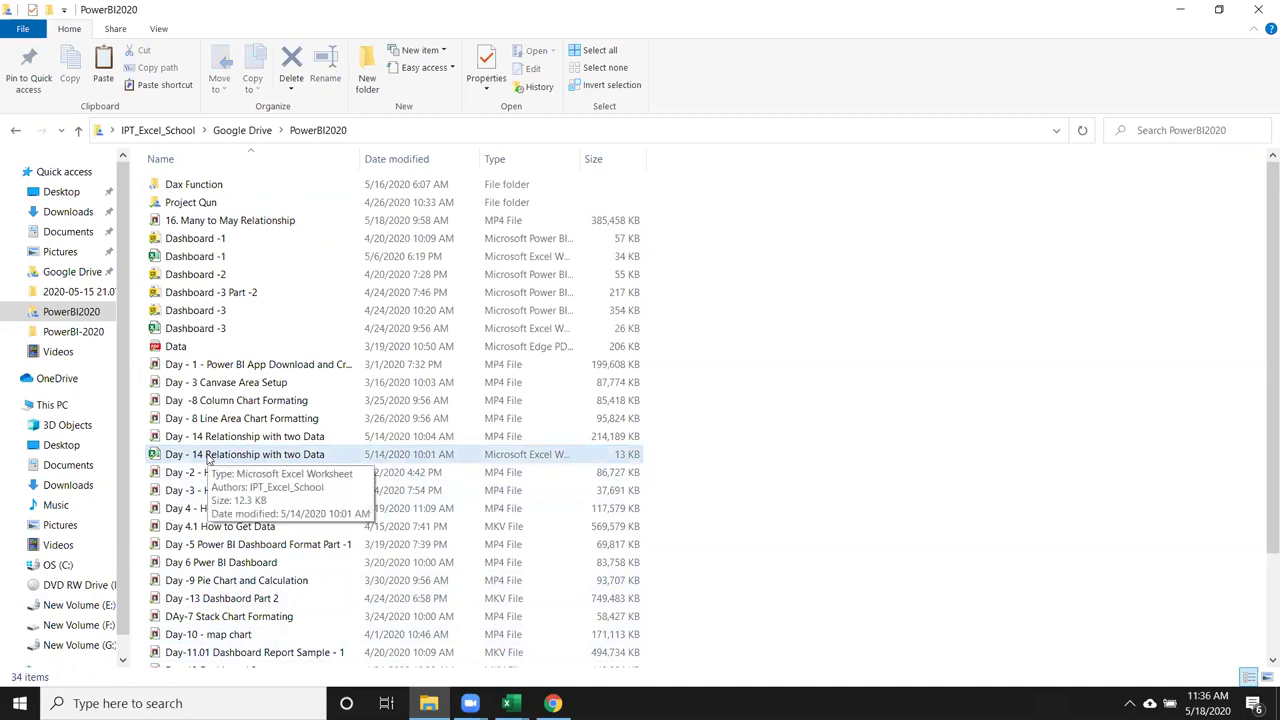
left_click(208, 457)
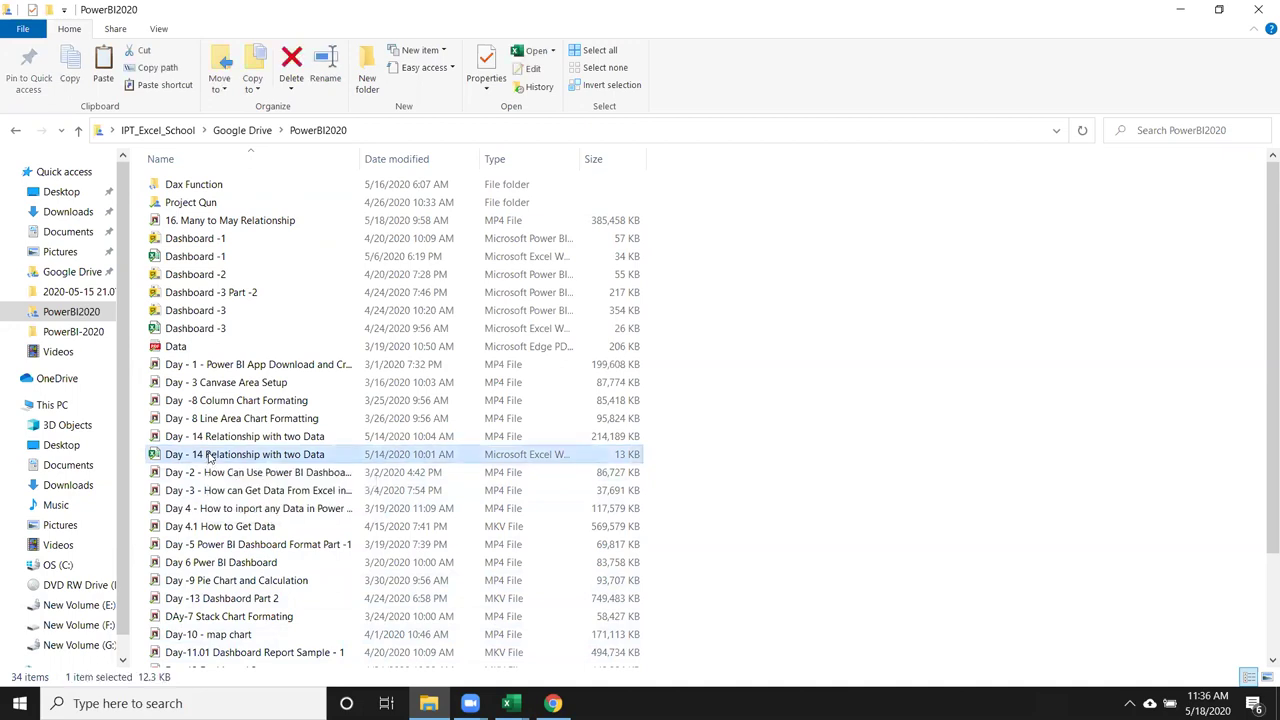
double_click(208, 457)
right_click(208, 455)
left_click(258, 438)
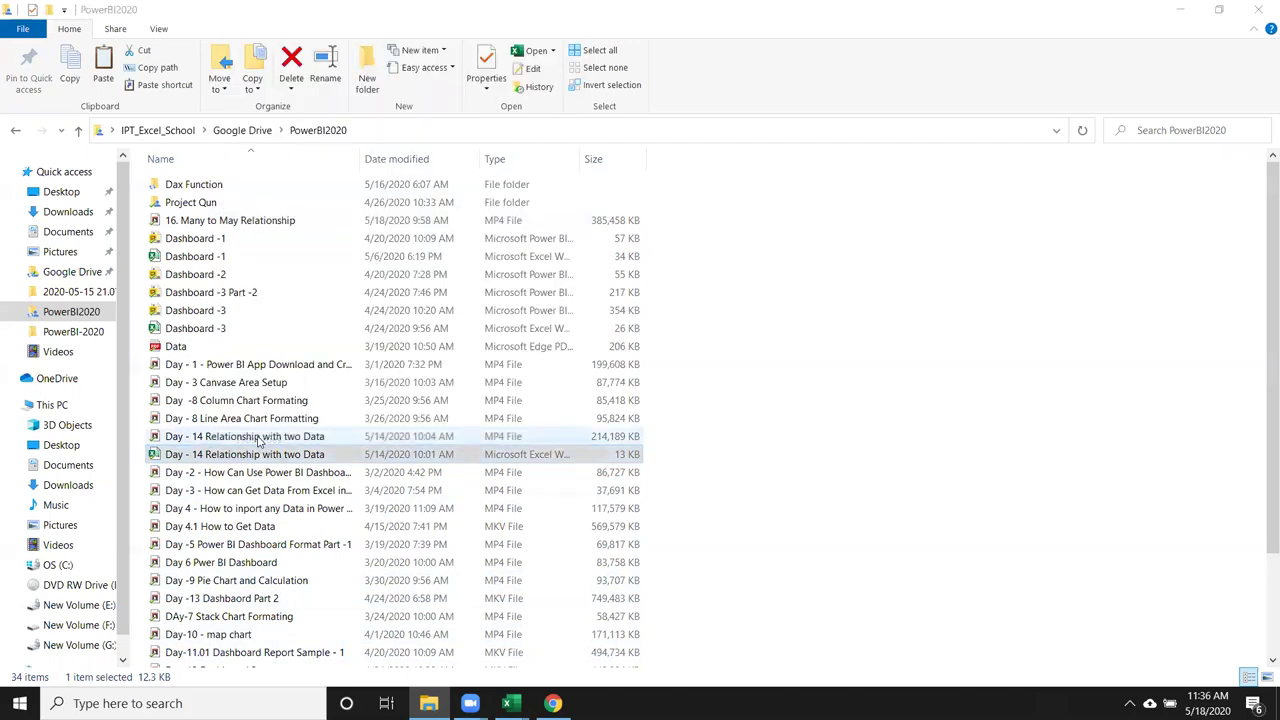
left_click_drag(375, 273, 715, 225)
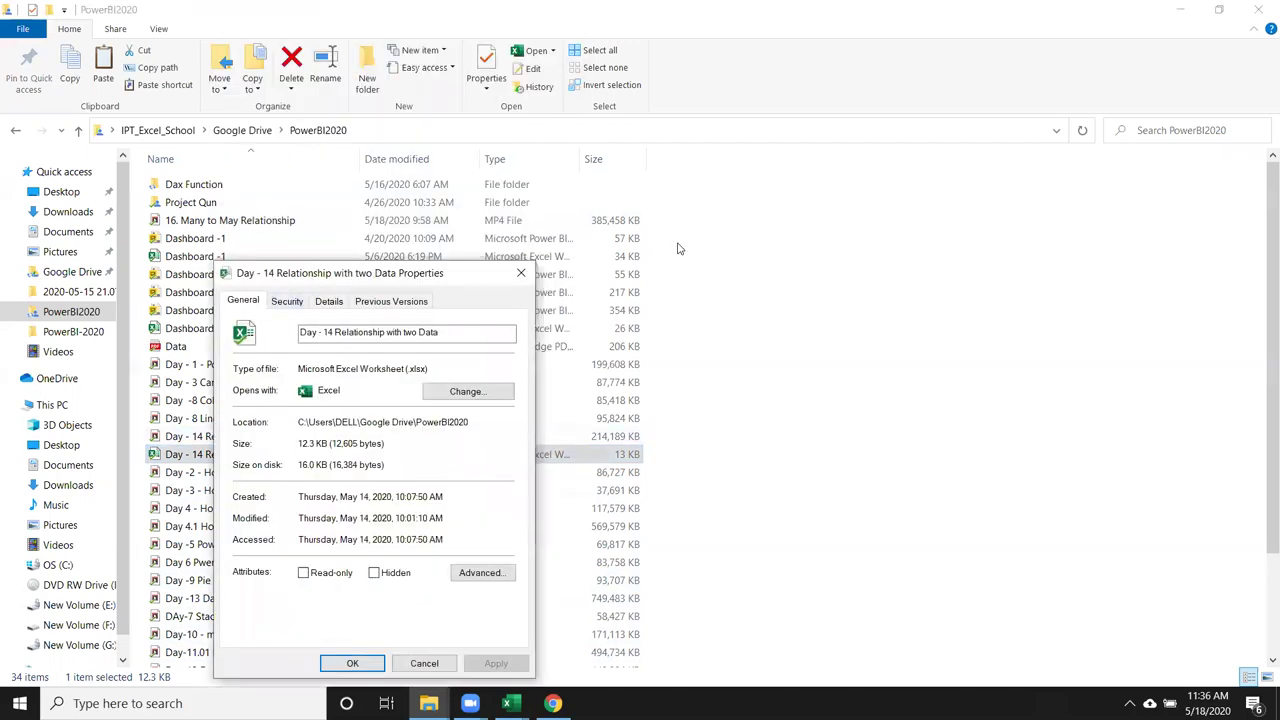
left_click(670, 253)
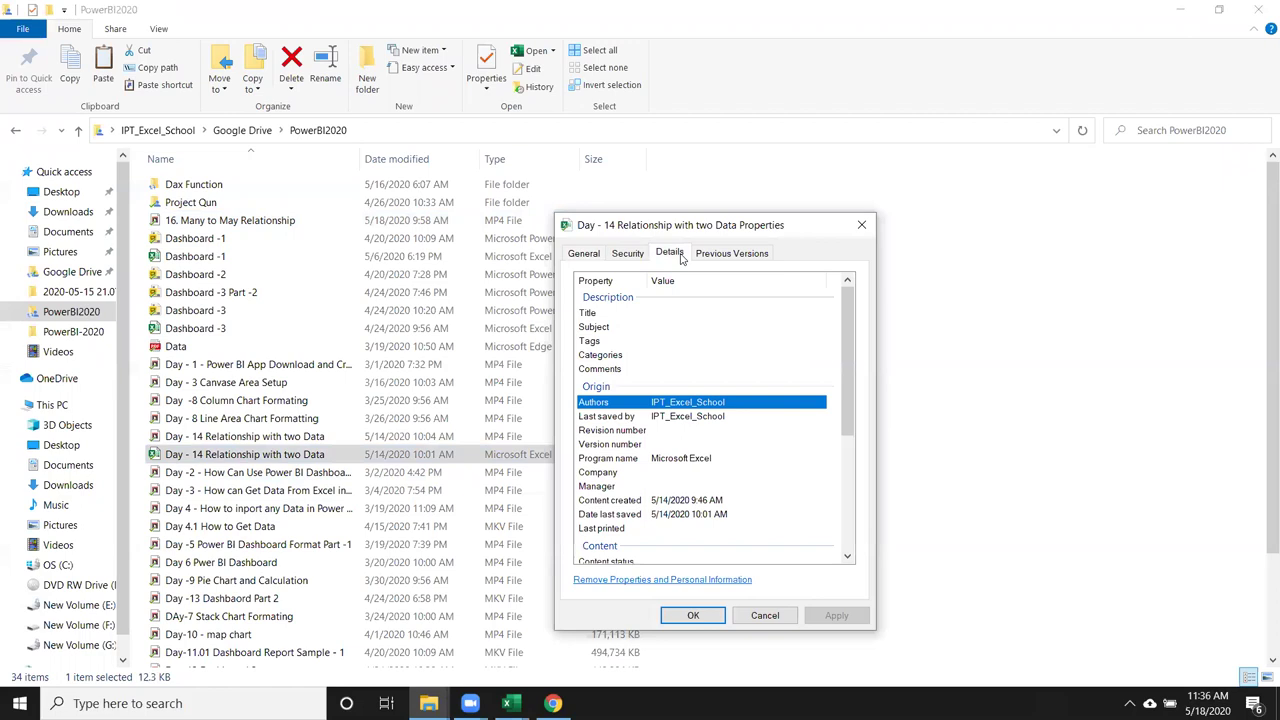
Enter title 'This is Power Bi Sample Data', subject 'Class 9.30', tags 'Rele,join' and apply
left_click(672, 314)
type("This is ")
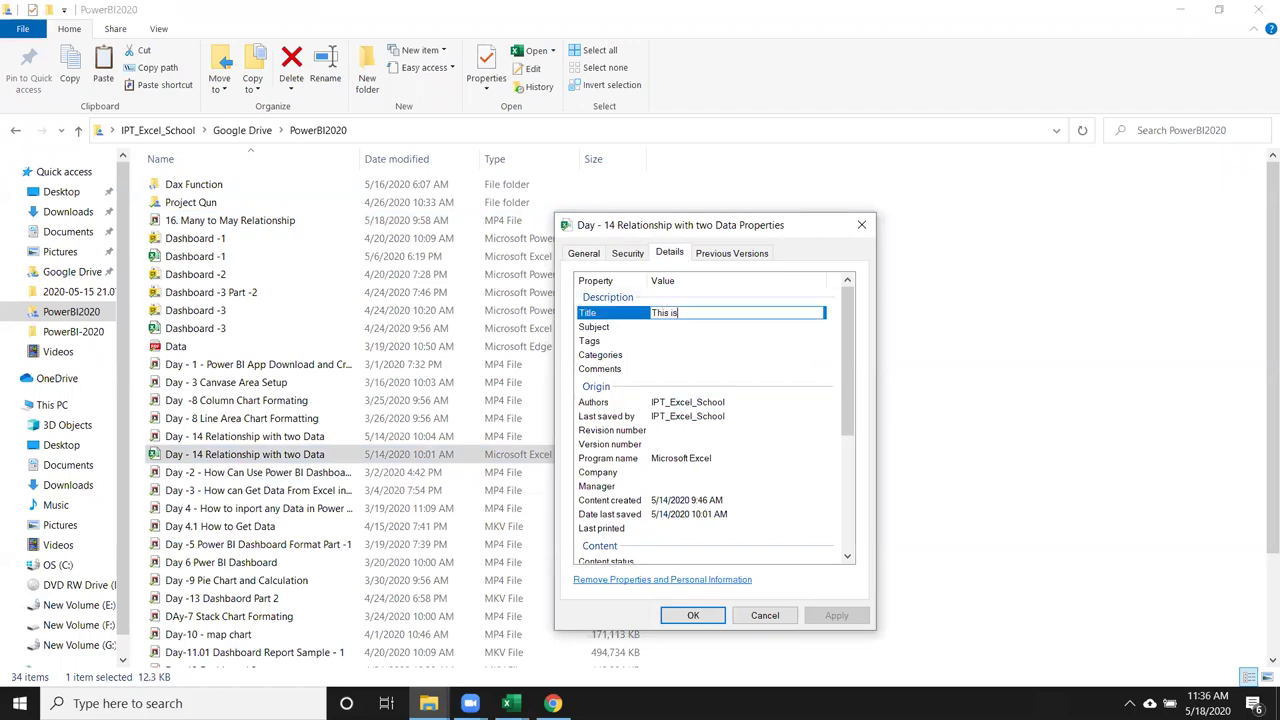
type("Power ")
type("Bi")
type(" SAmple")
key("BackSpace")
key("BackSpace")
key("BackSpace")
key("BackSpace")
key("BackSpace")
type("ample Data")
left_click(660, 327)
type("Class 9.30")
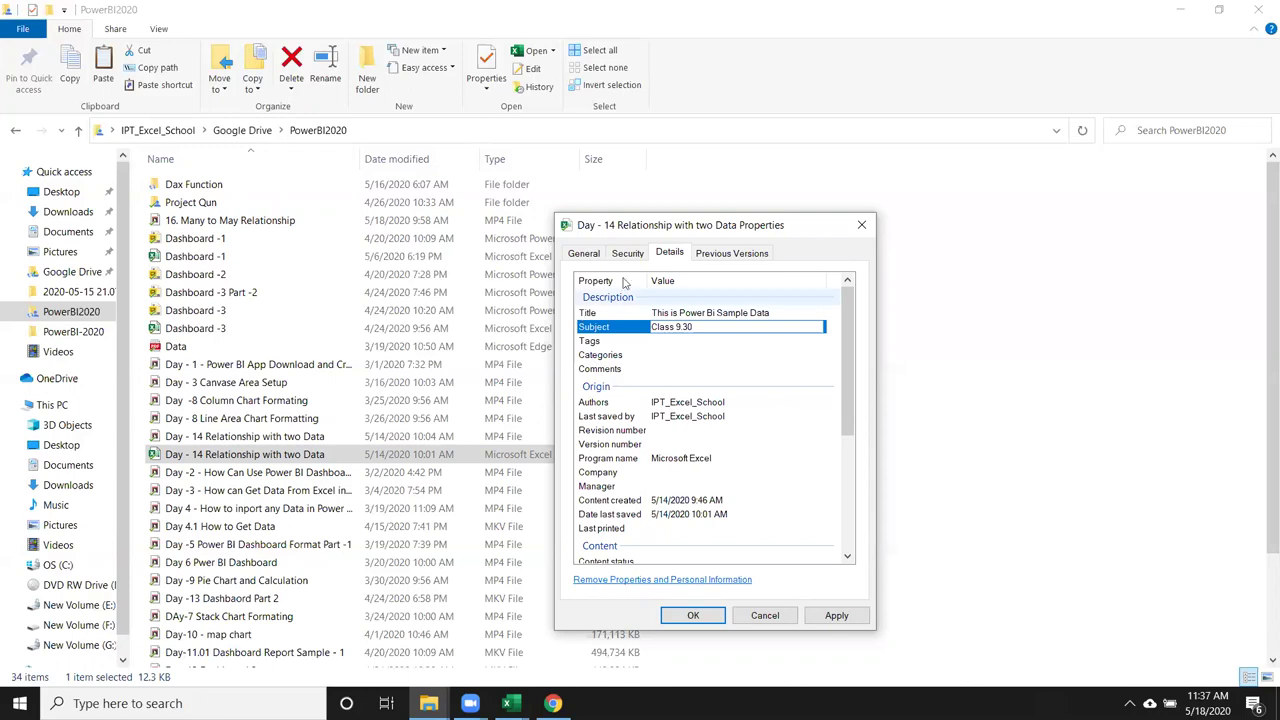
left_click(674, 341)
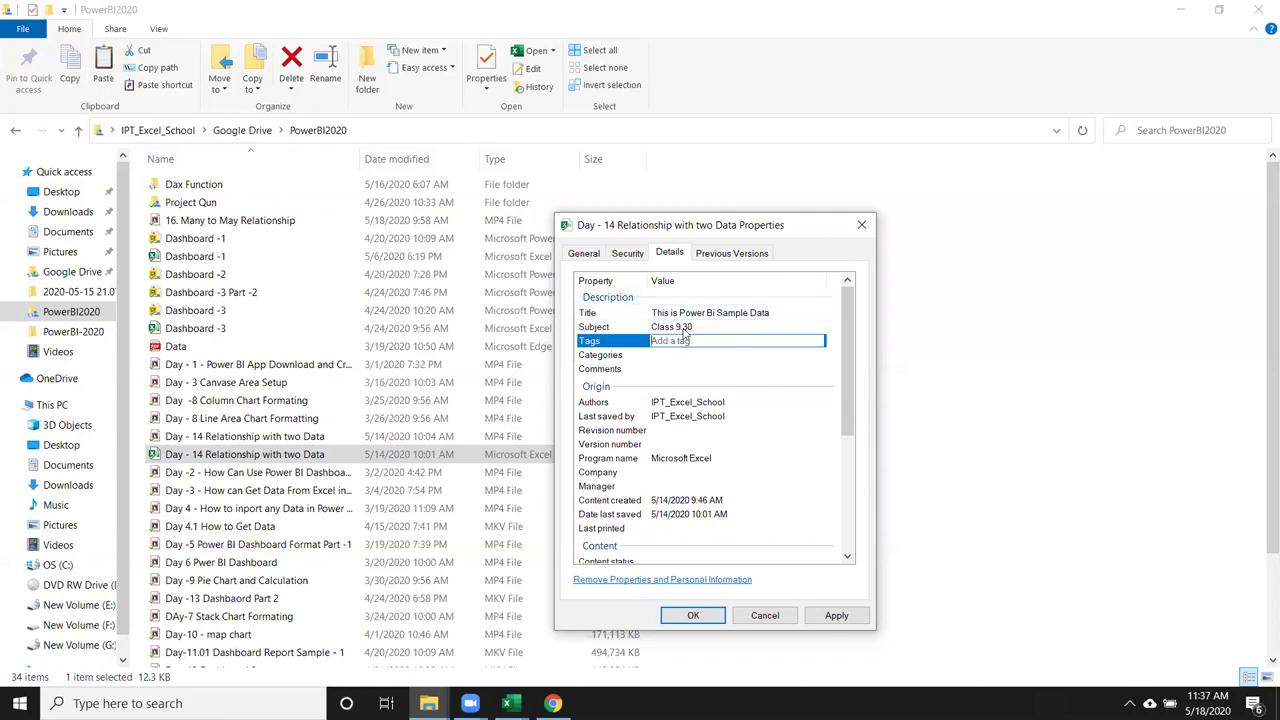
type("Rele,")
type("join")
left_click(657, 360)
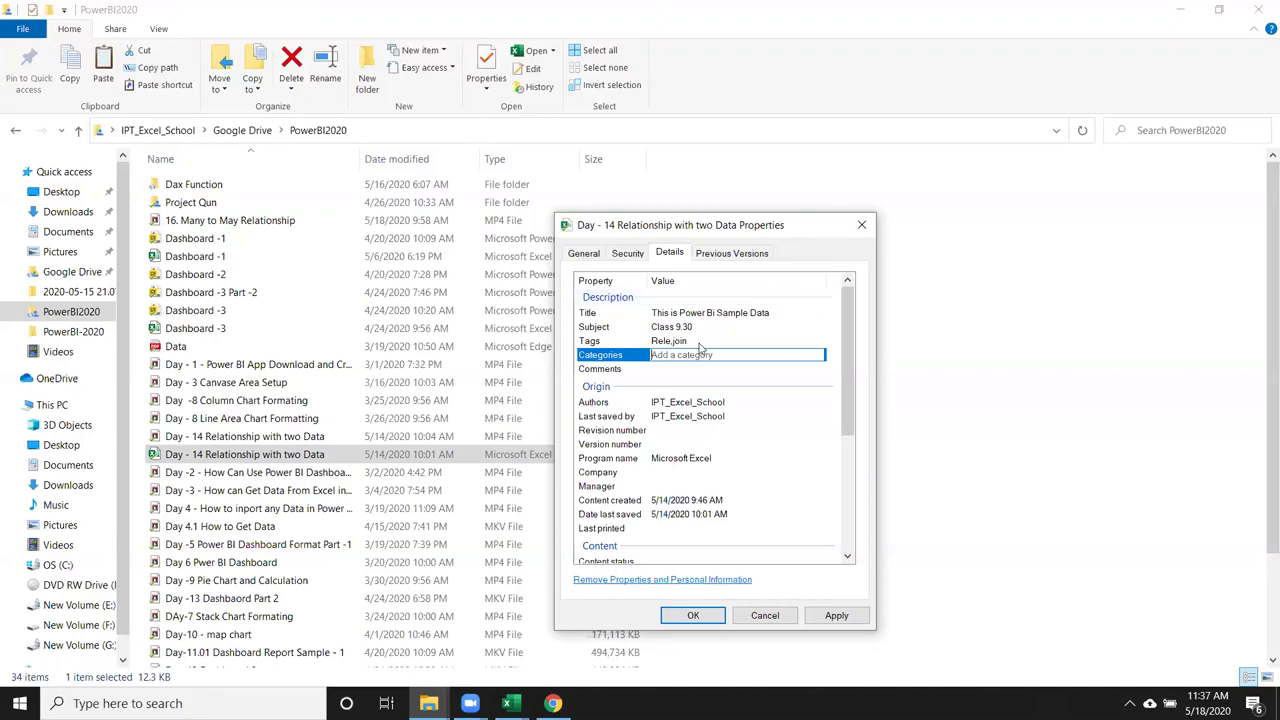
left_click(838, 617)
Close the properties window and search the PowerBI2020 folder for 'join'
left_click(722, 617)
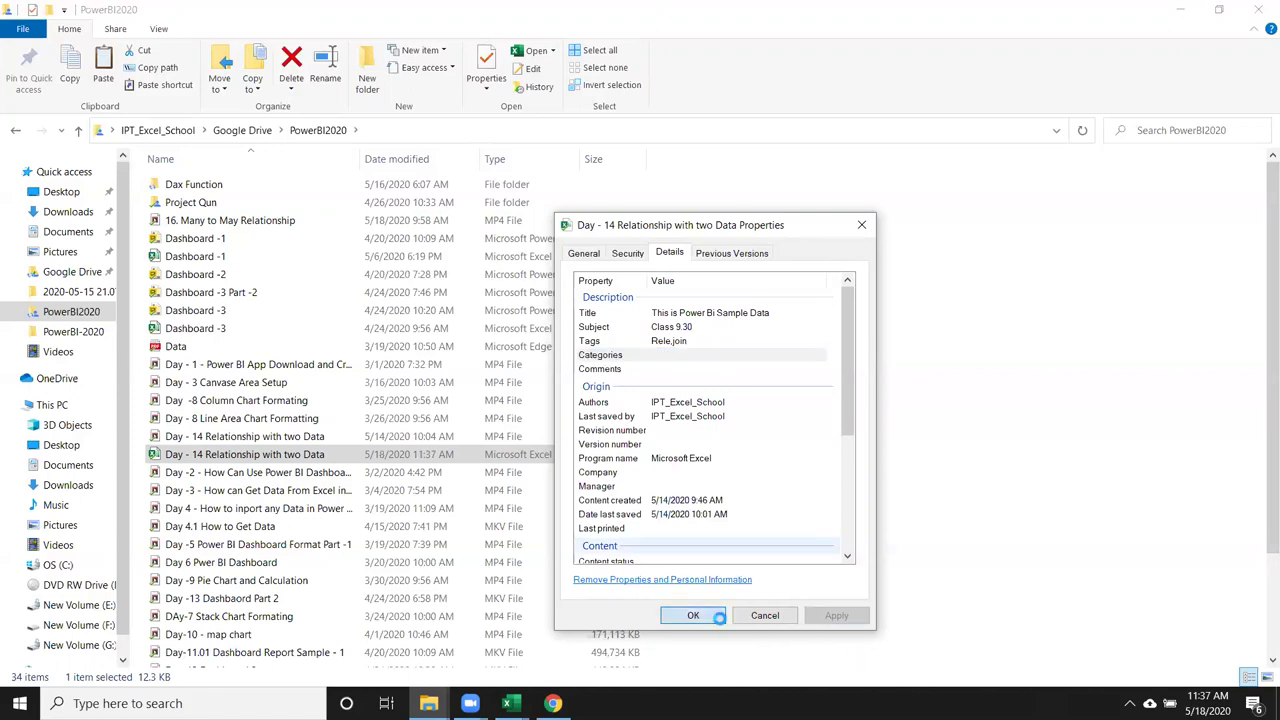
left_click(1193, 134)
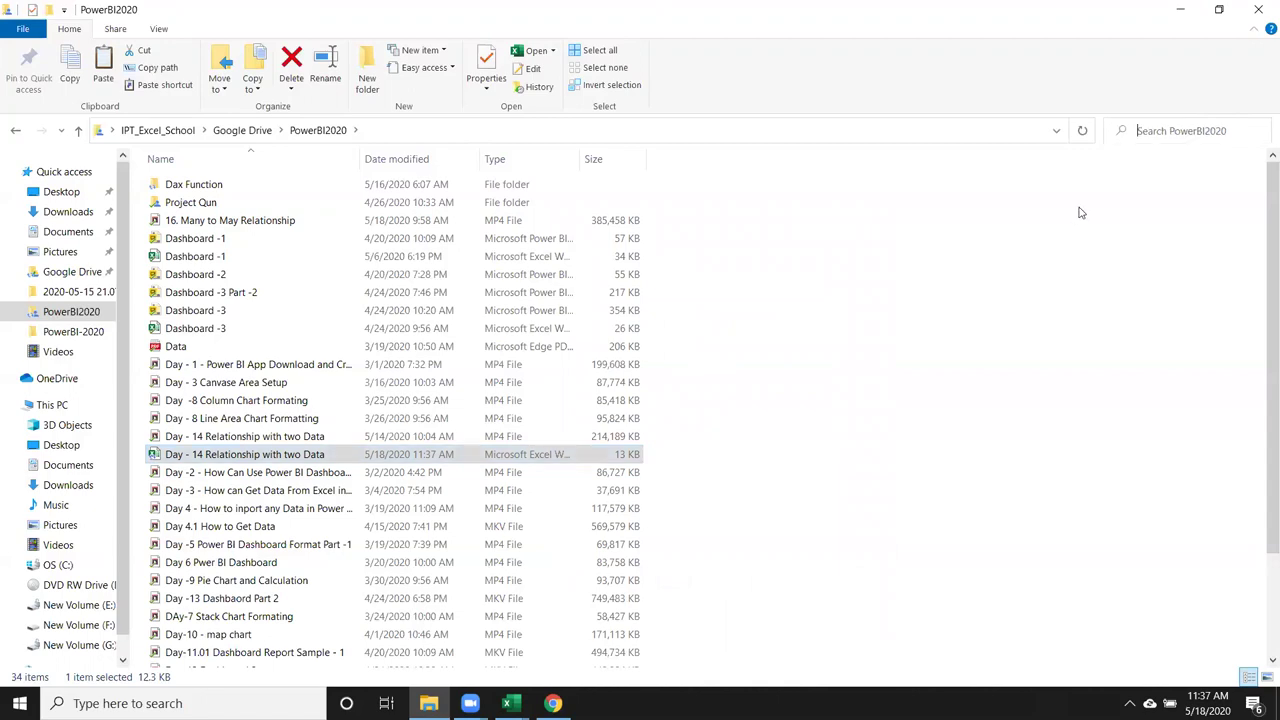
type("join")
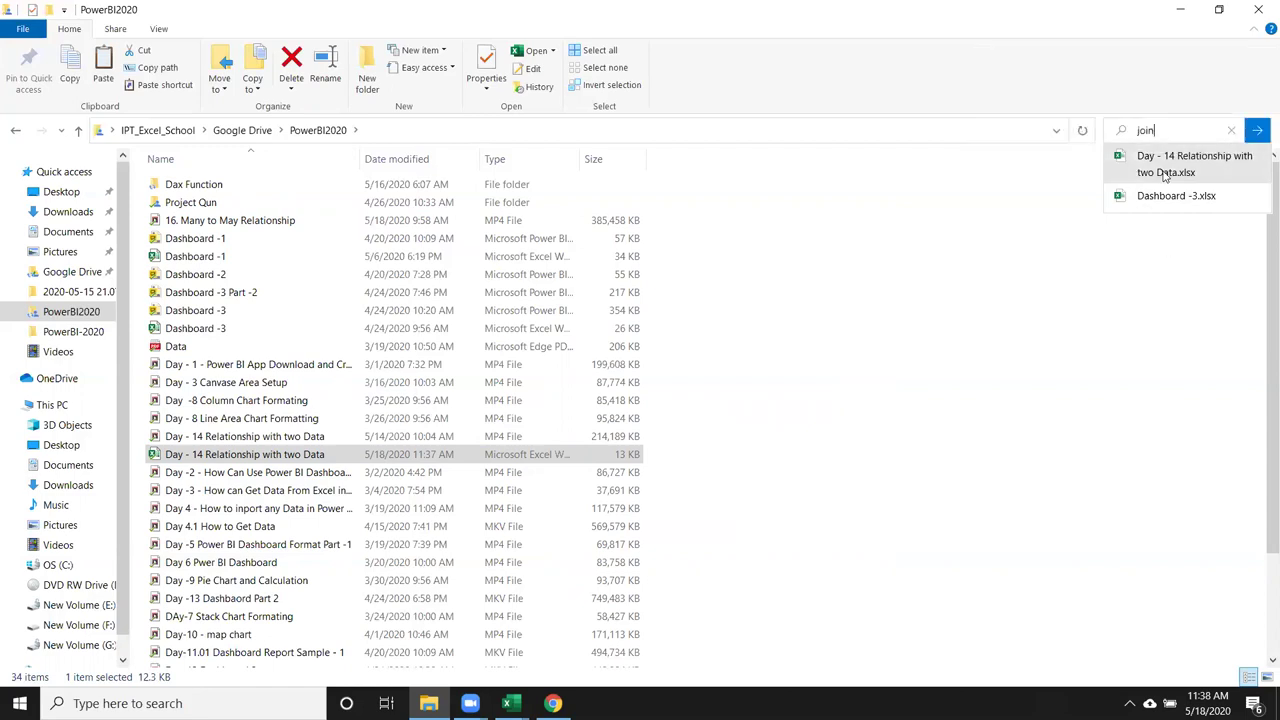
left_click(950, 405)
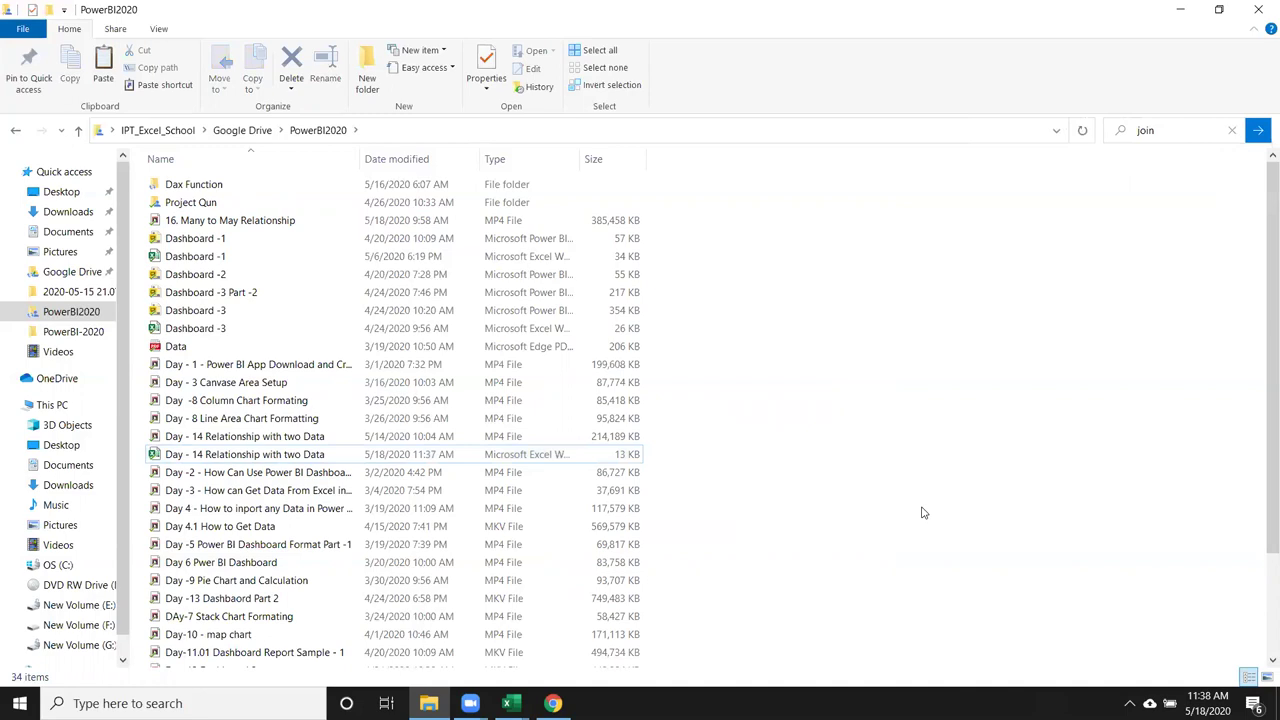
right_click(672, 318)
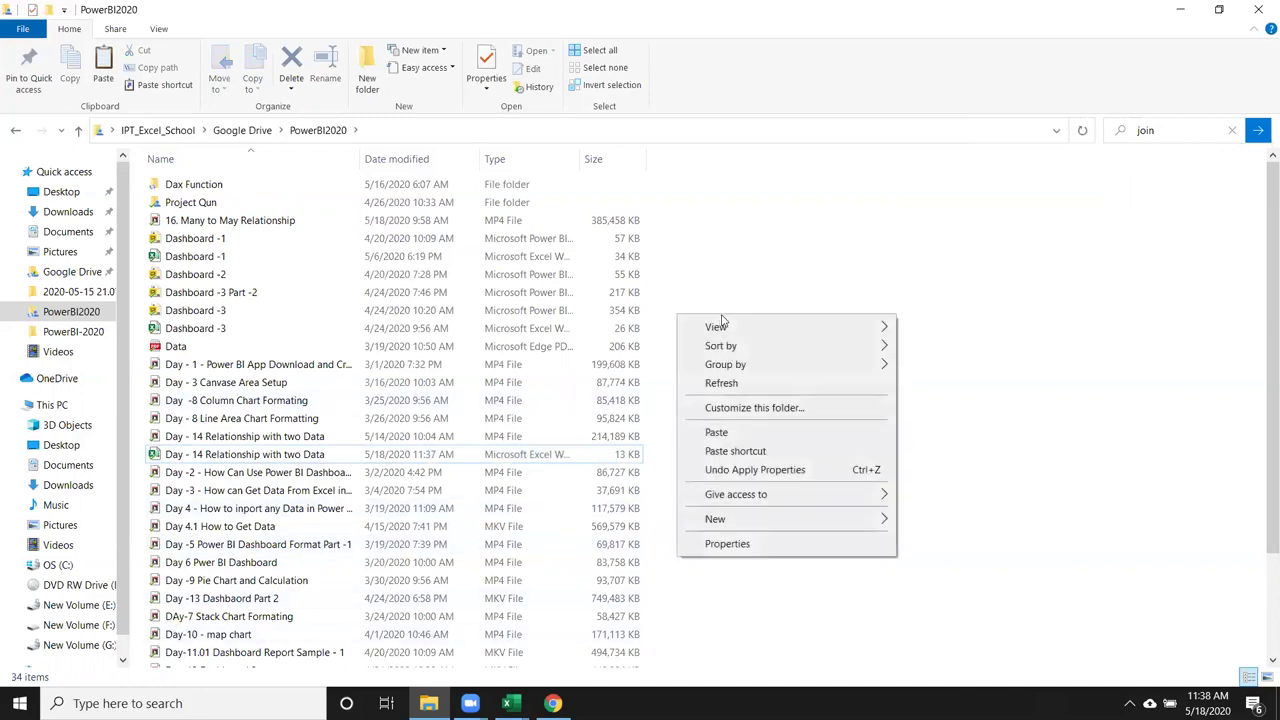
Refresh the PowerBI2020 folder listing and minimise File Explorer to reveal Excel
left_click(752, 390)
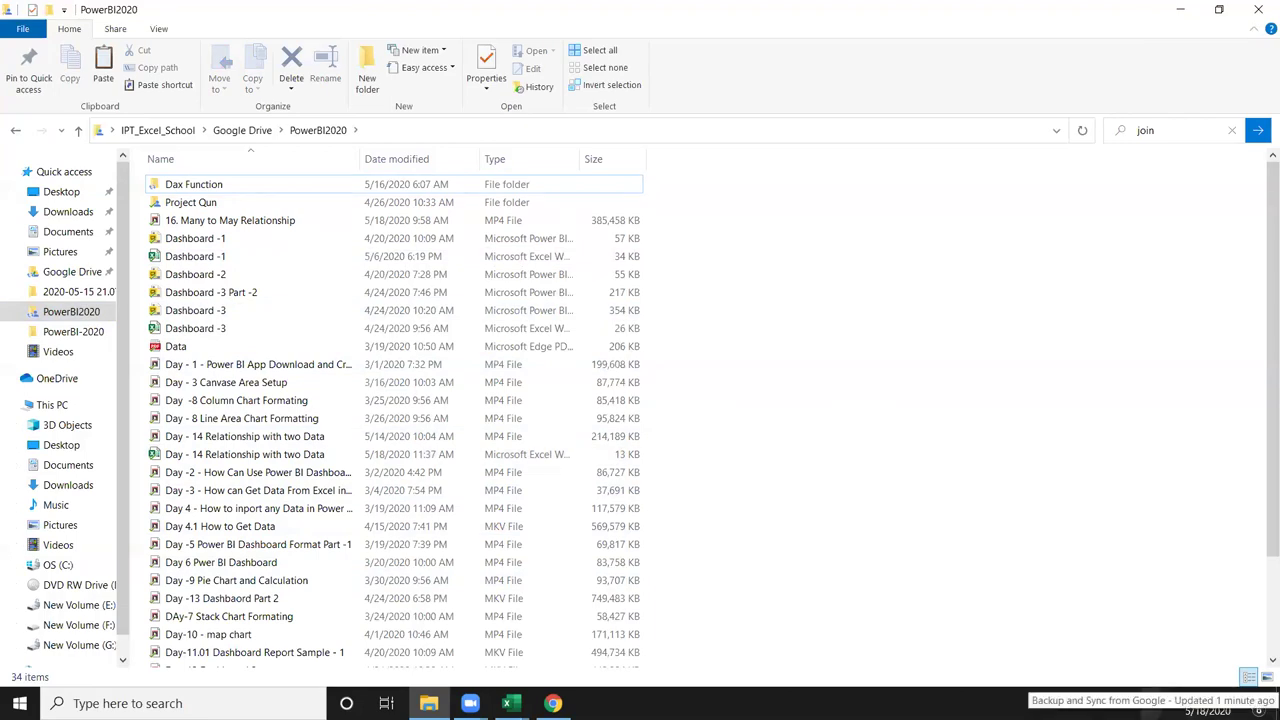
left_click(1129, 703)
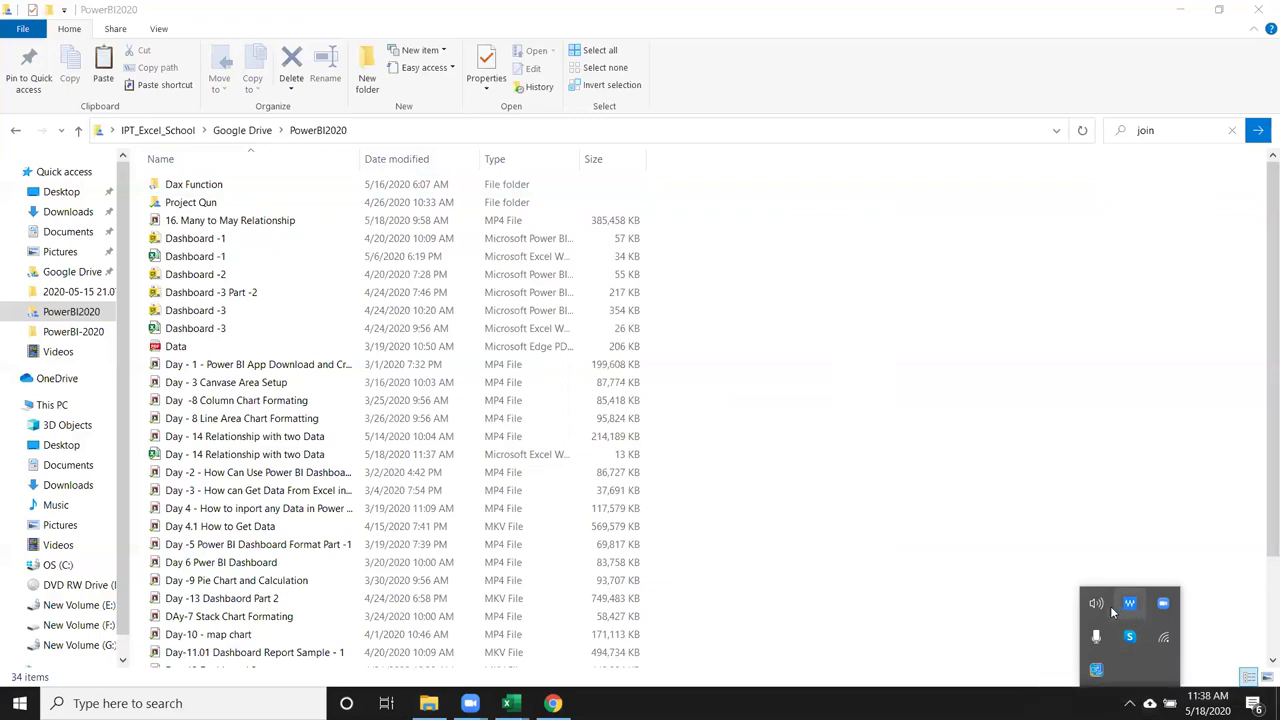
left_click(1129, 703)
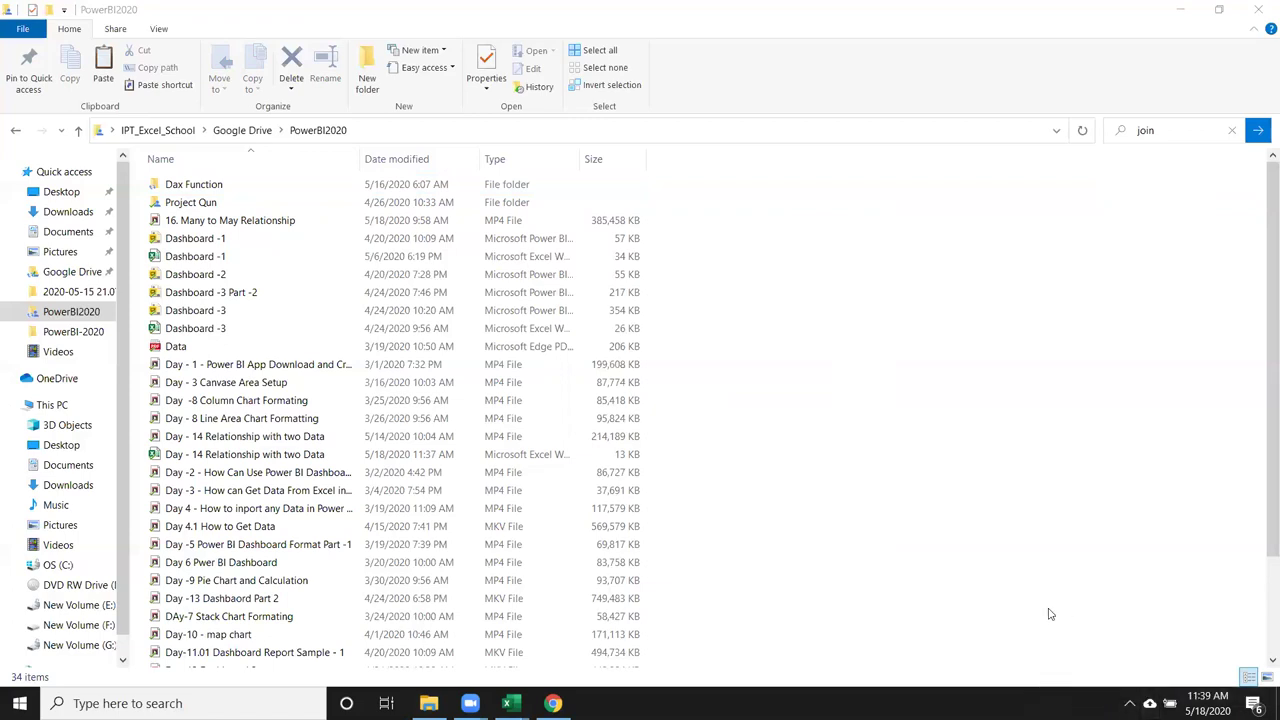
left_click(878, 436)
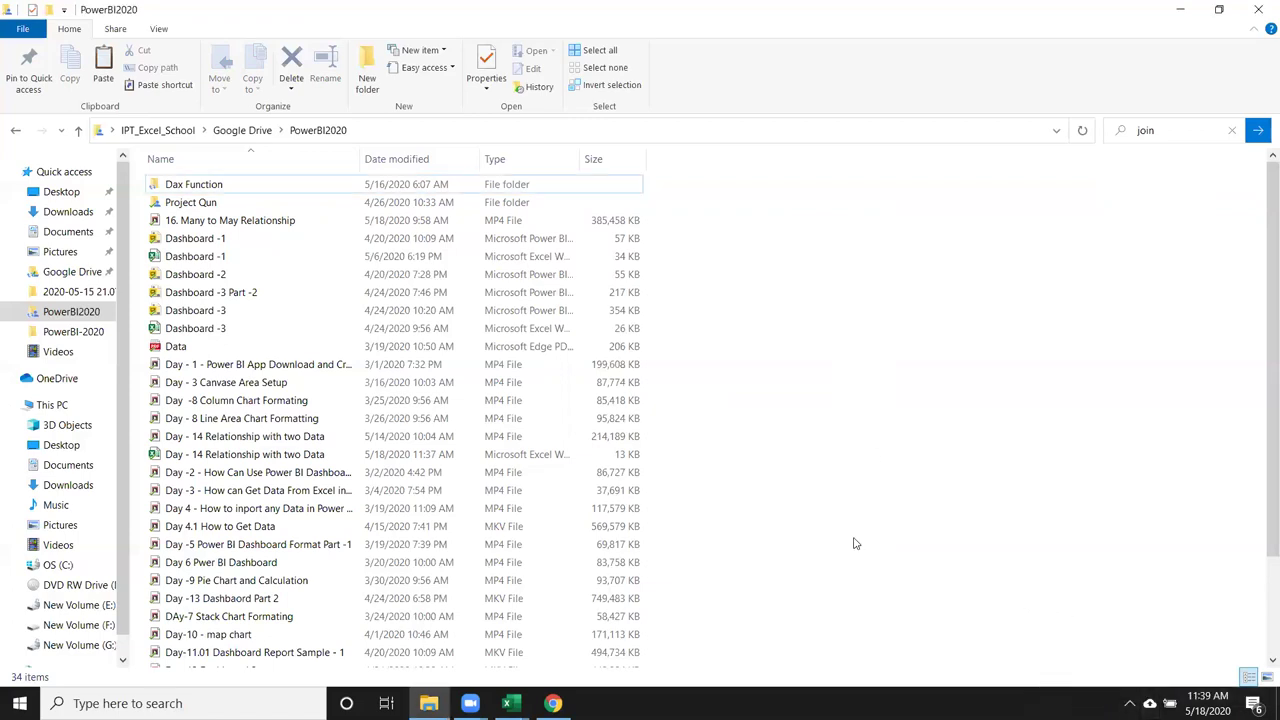
left_click(1183, 14)
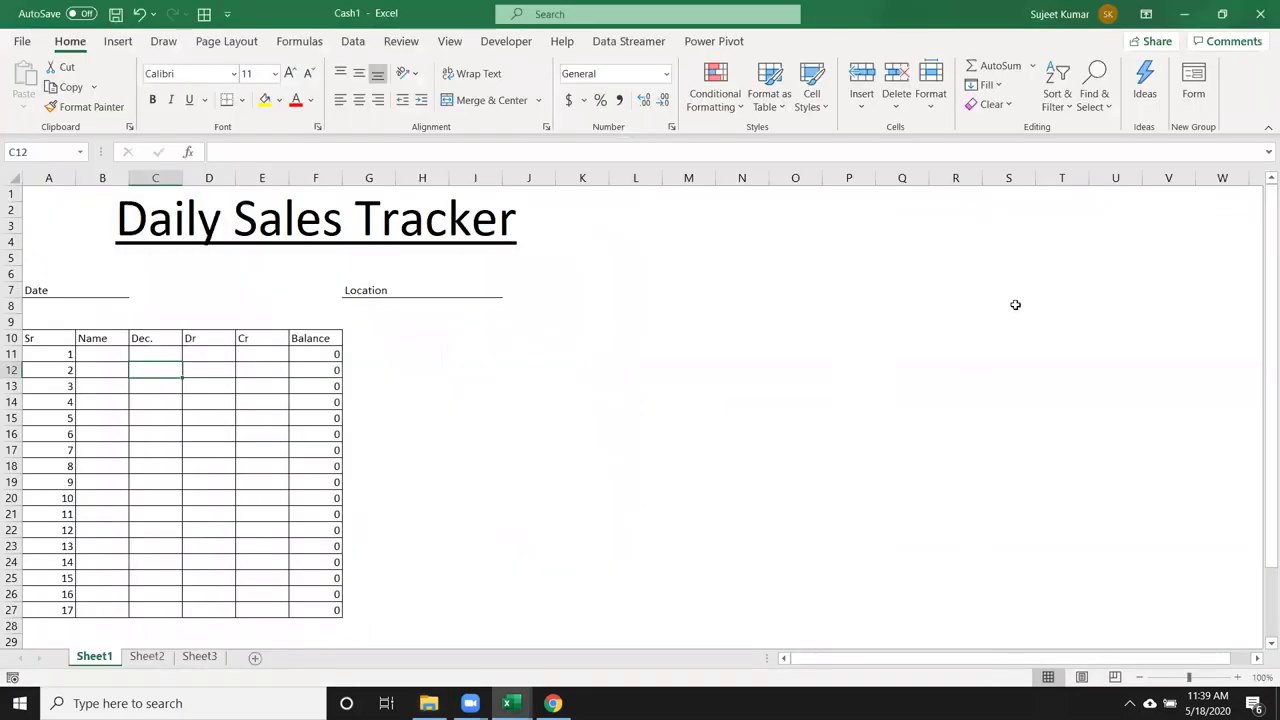
Close the Cash1 workbook without saving
left_click(1012, 306)
left_click(1260, 13)
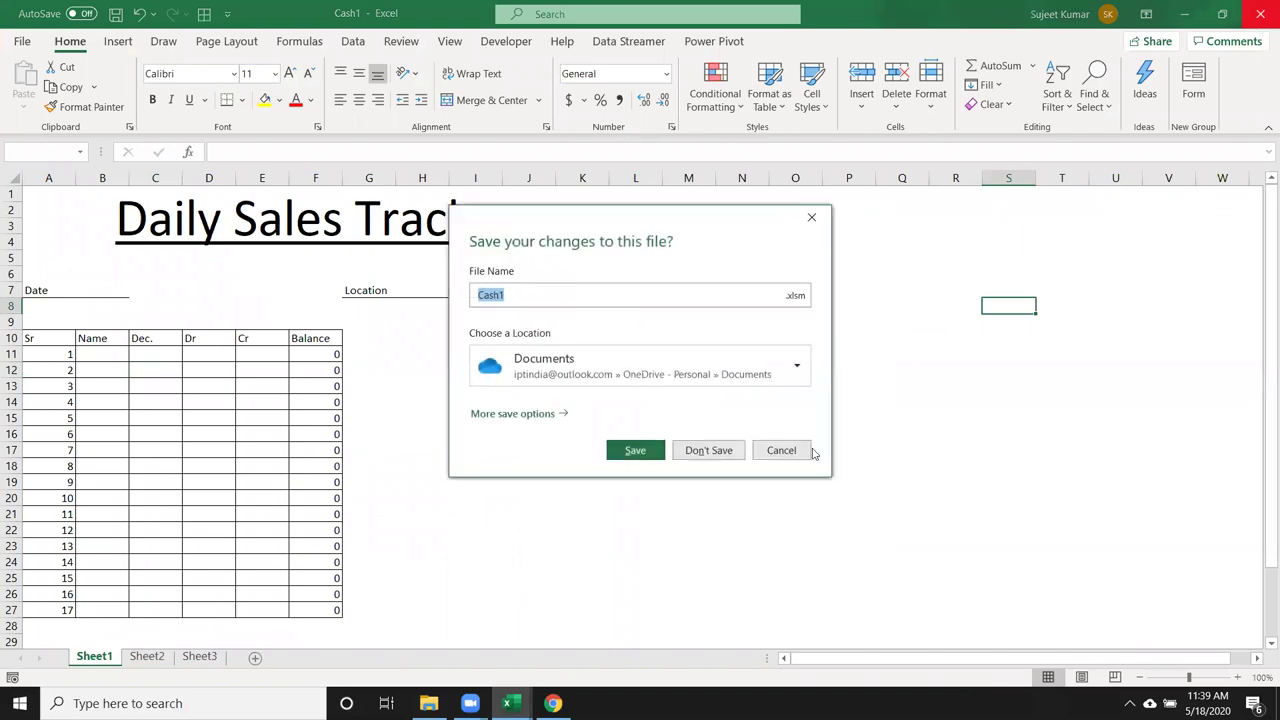
left_click(709, 451)
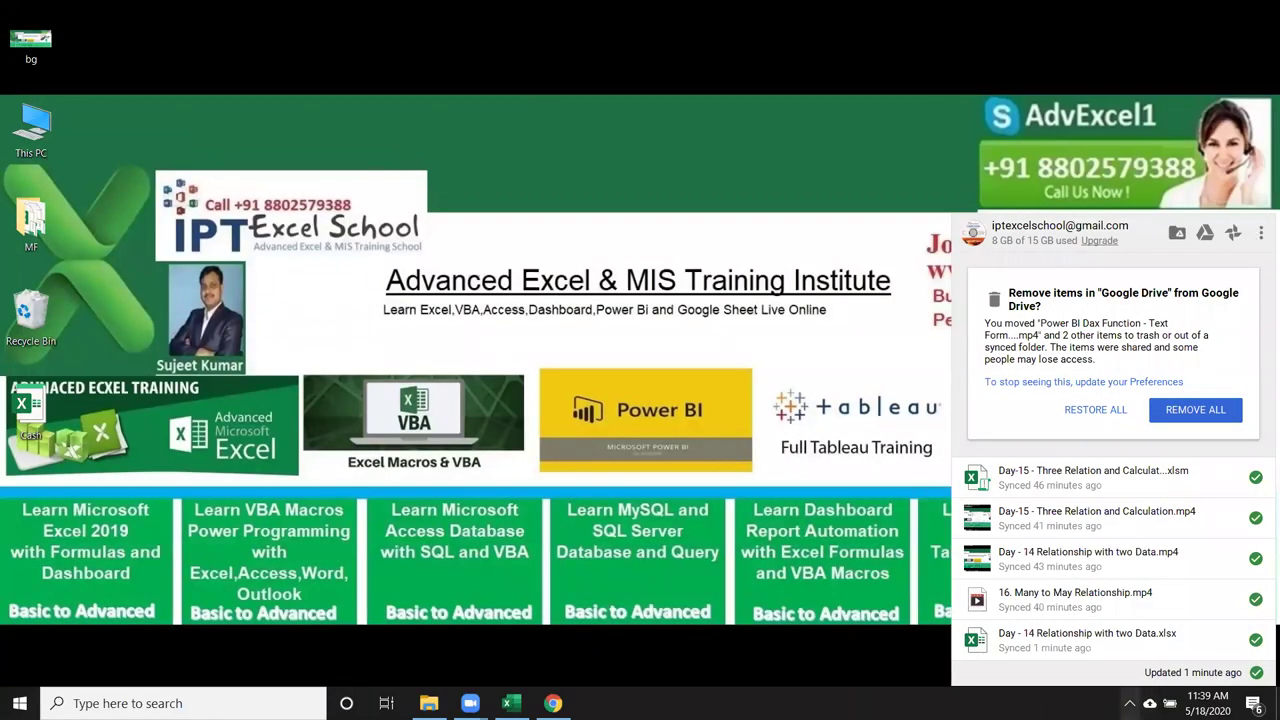
Bring Book1 back from the taskbar and add a new blank Sheet6
left_click(1130, 703)
left_click(640, 650)
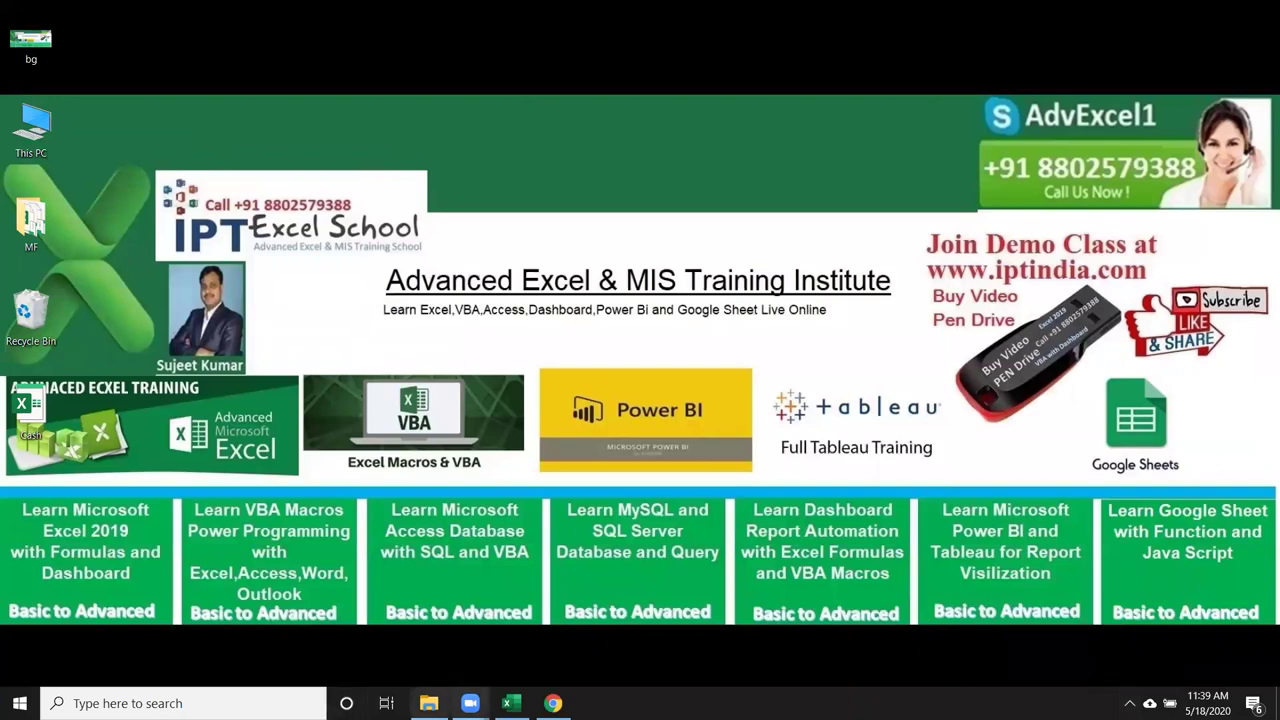
left_click(511, 703)
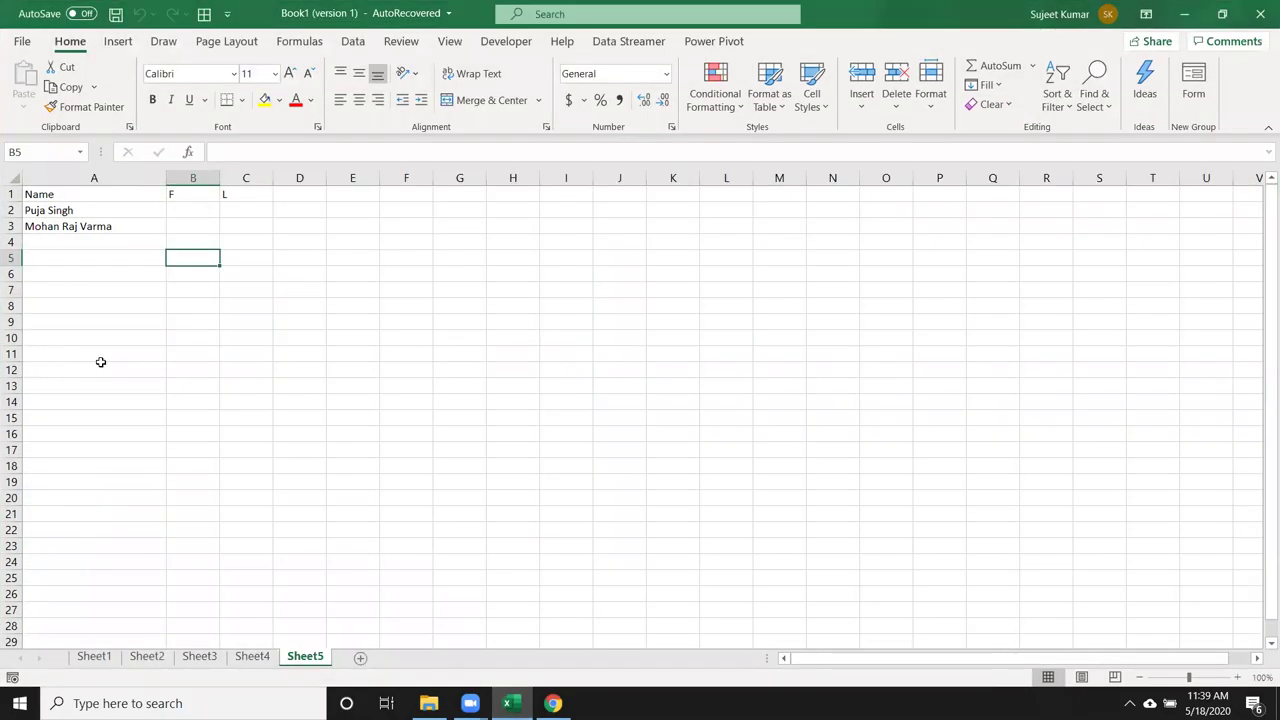
left_click(378, 329)
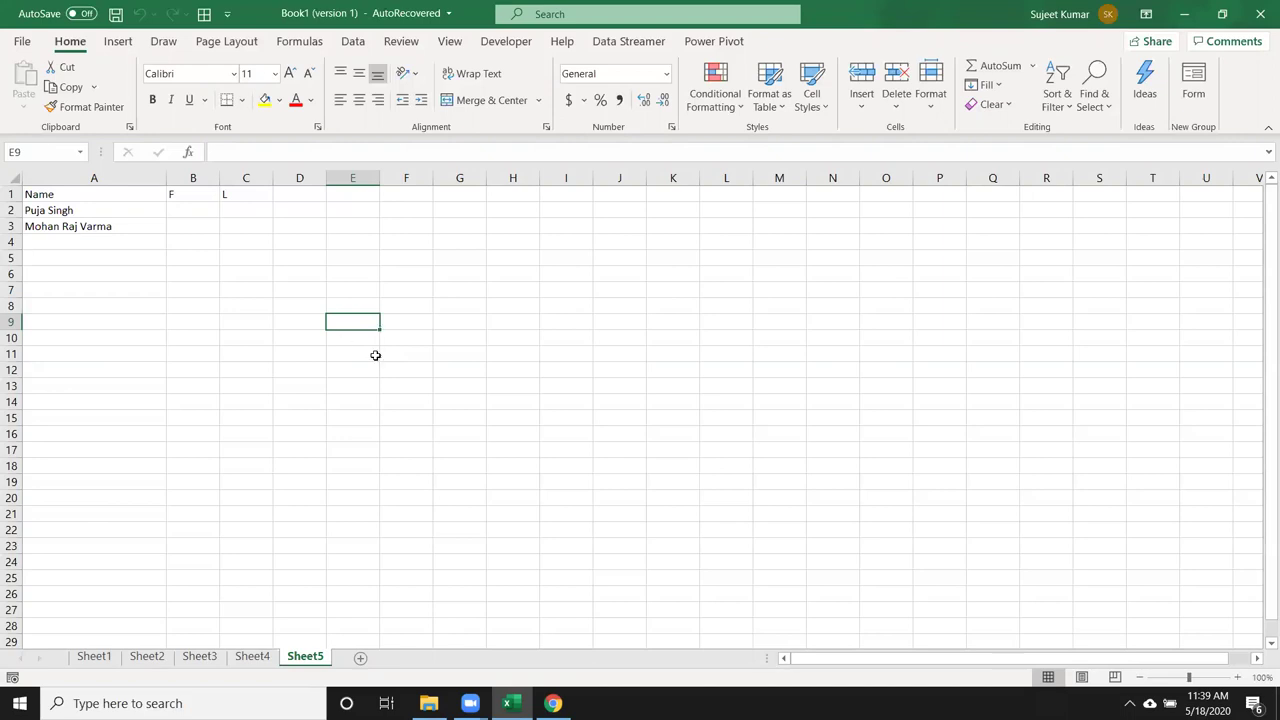
left_click(401, 658)
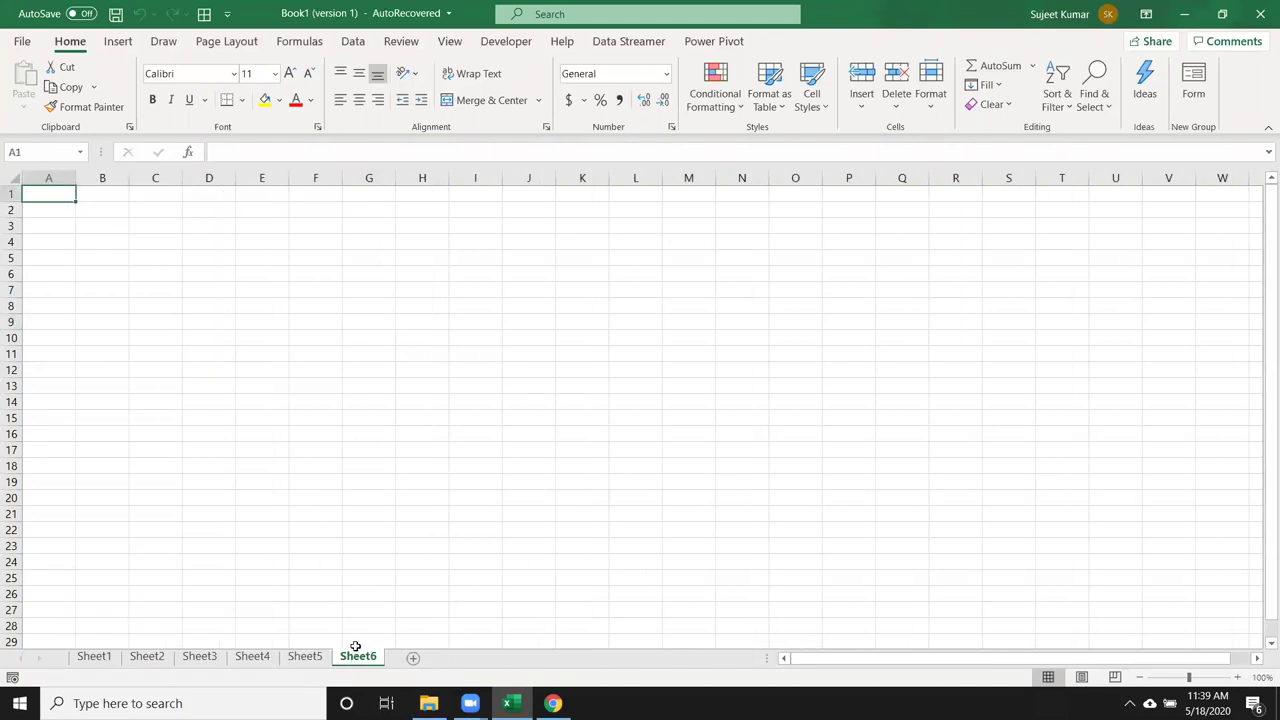
Type the headers Date, FN, Location, For and To into A1:E1 of Sheet6
type("Date")
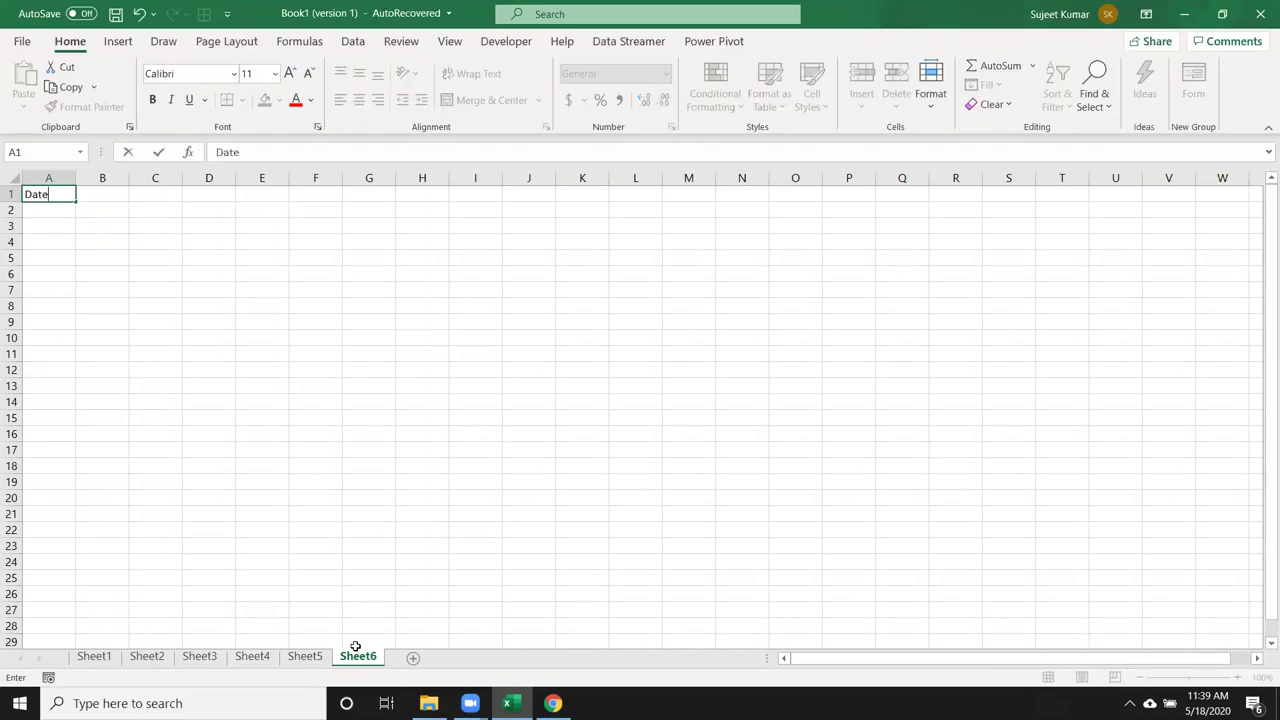
key("Tab")
type("F")
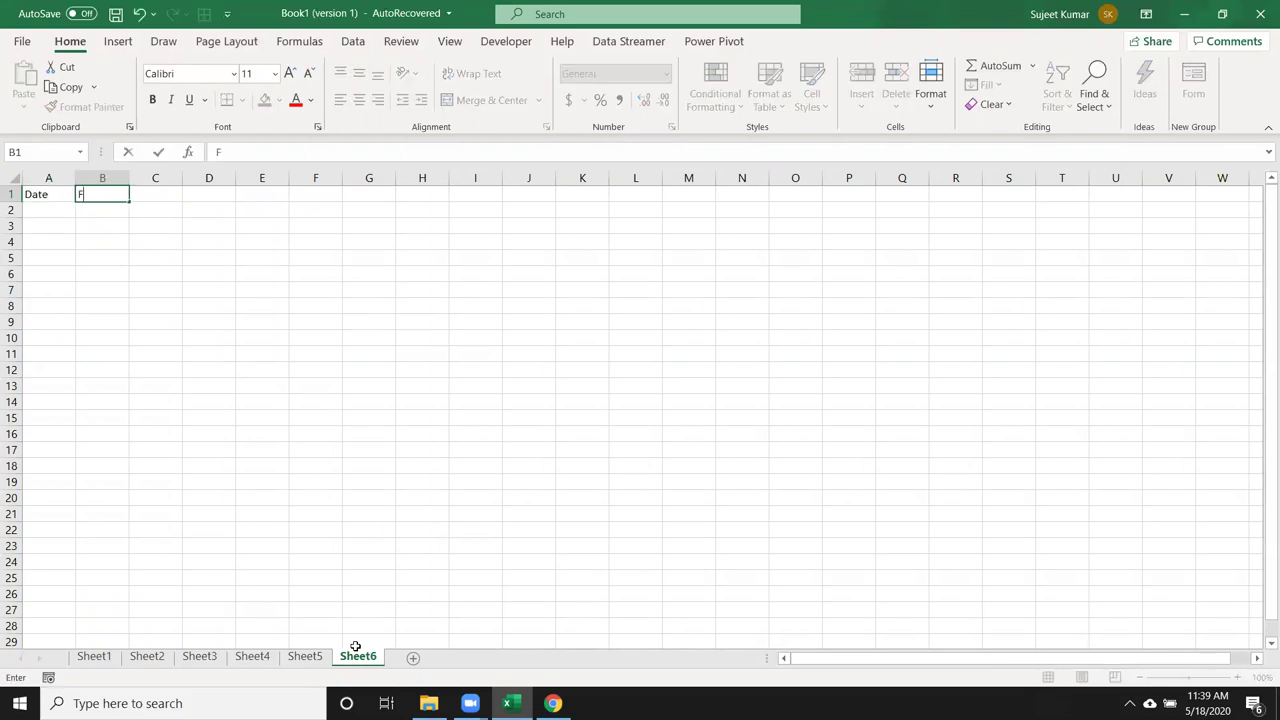
type("N")
key("Tab")
type("Location")
key("Tab")
type("For")
key("Tab")
type("Se")
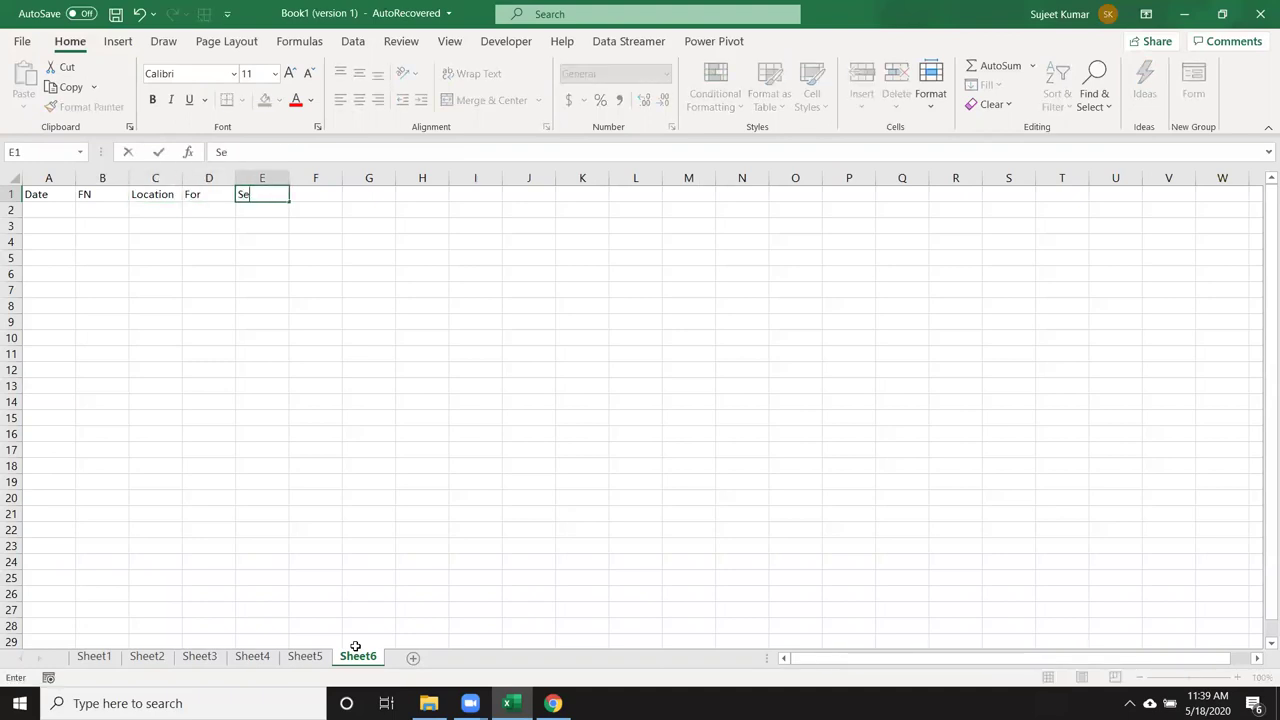
key("BackSpace")
key("BackSpace")
type("To")
key("Return")
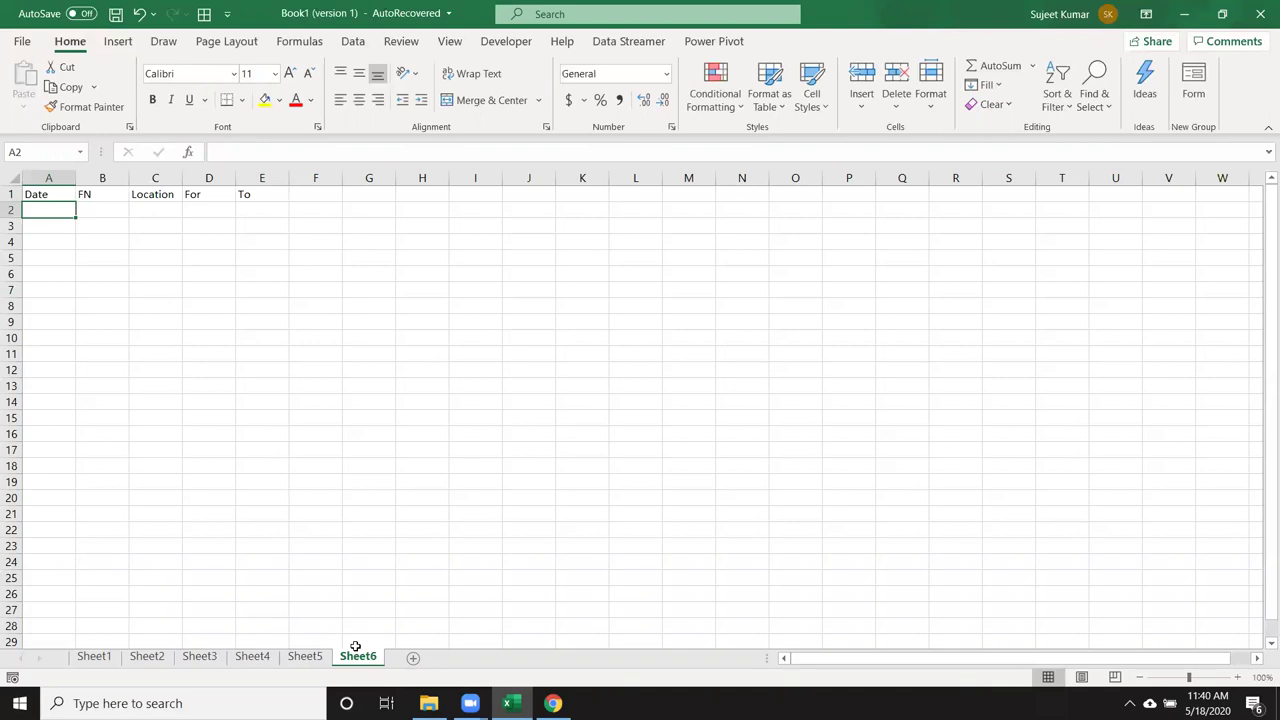
key("Right")
key("Right")
key("Left")
key("Left")
key("Right")
key("Right")
key("Right")
key("Right")
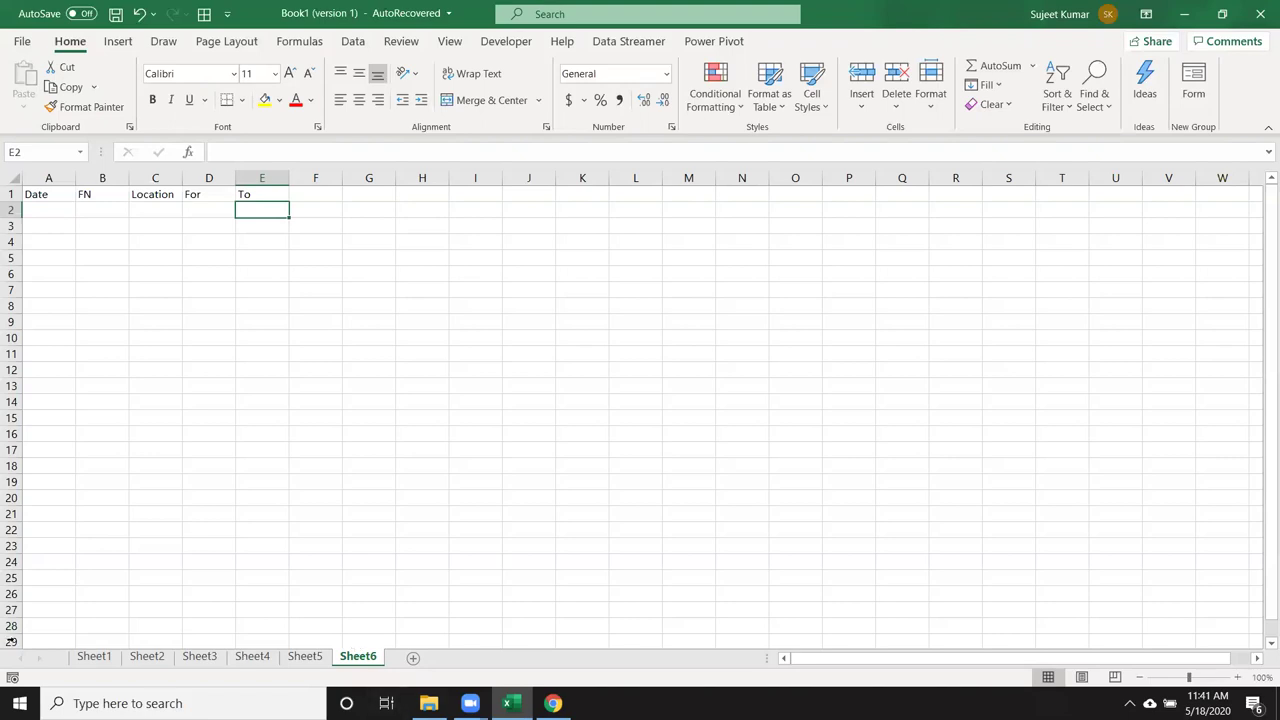
Select columns A–E and the blocks below the headers, then open the File backstage
left_click_drag(45, 178, 249, 192)
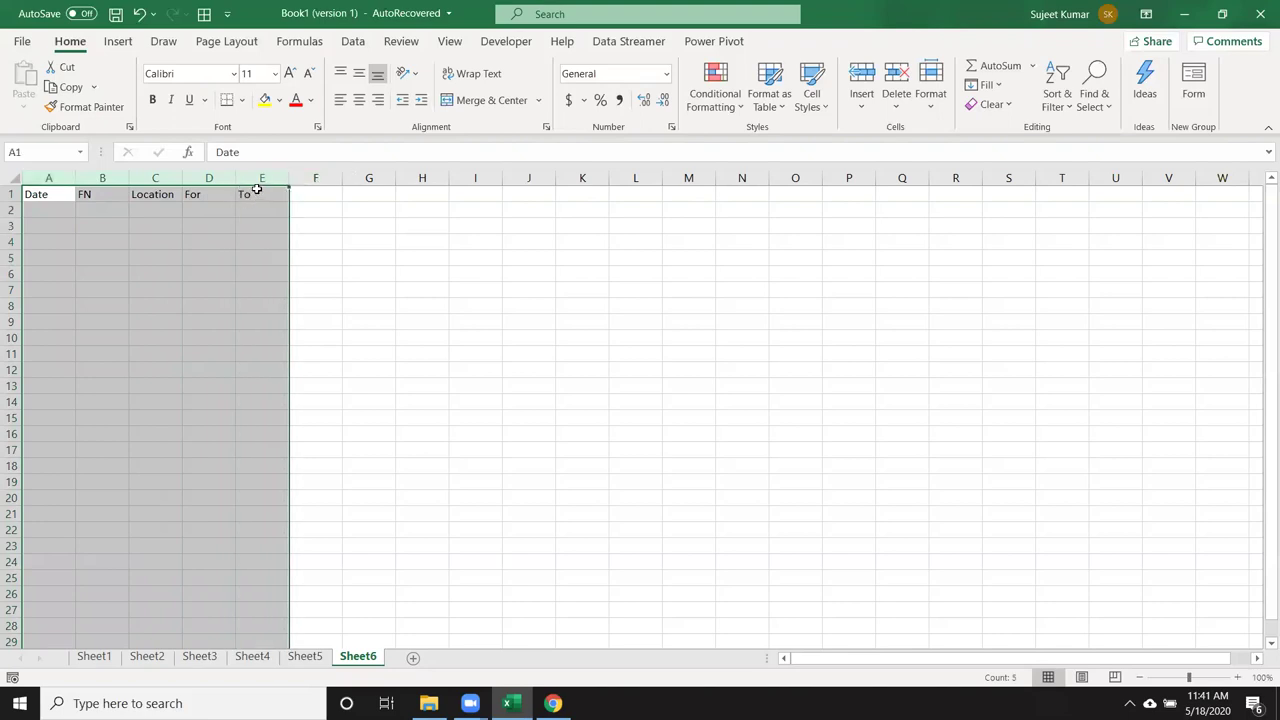
left_click_drag(49, 209, 270, 395)
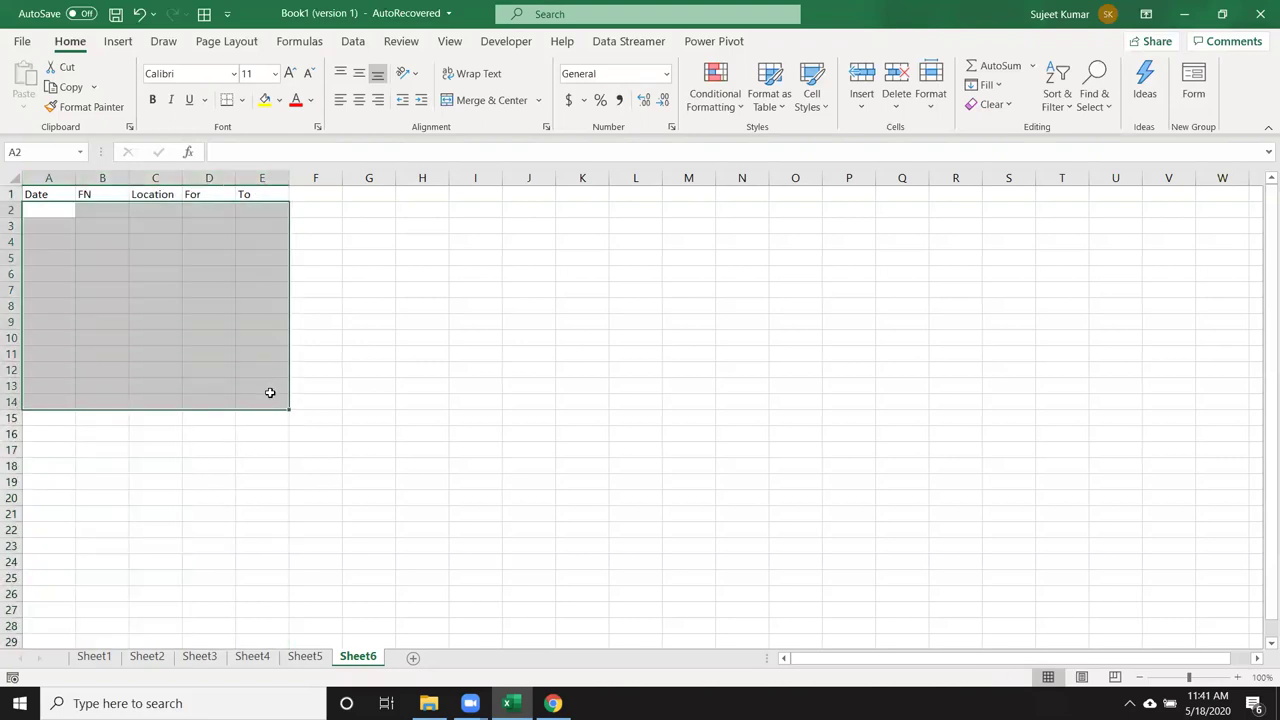
left_click(238, 318)
mouse_move(65, 209)
left_mouse_down()
mouse_move(158, 226)
mouse_move(257, 428)
left_mouse_up()
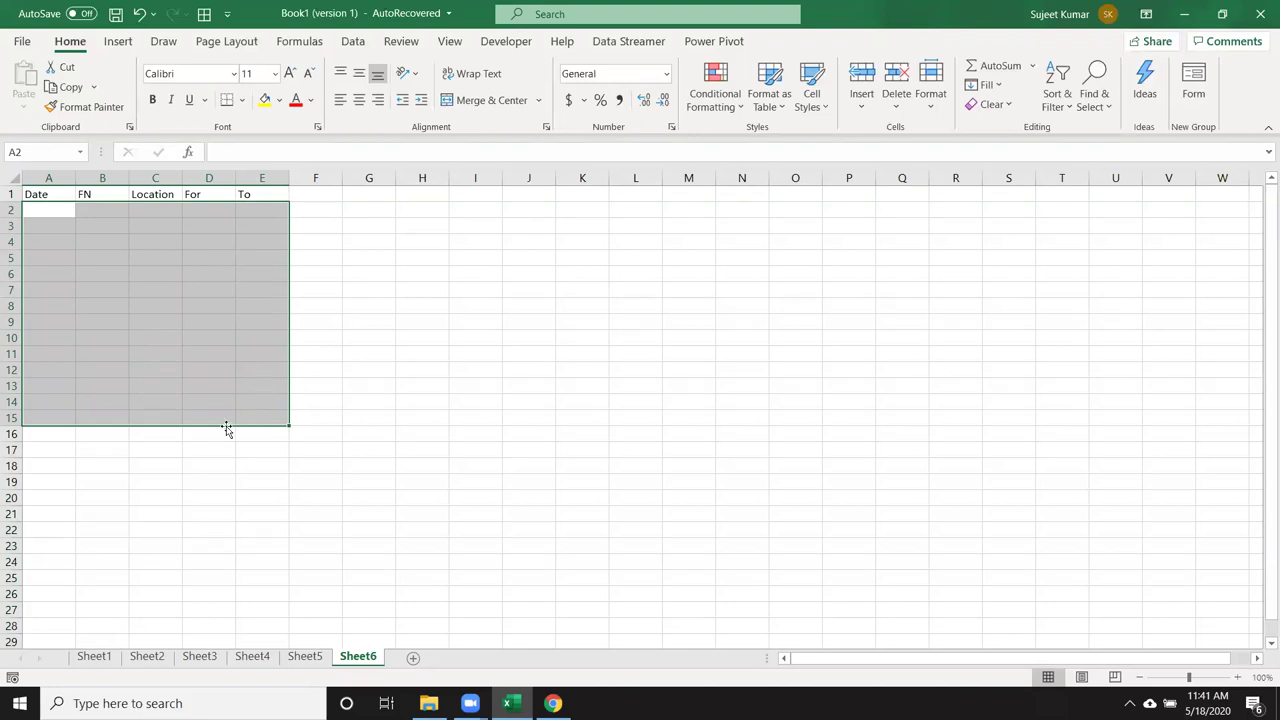
left_click_drag(51, 436, 27, 610)
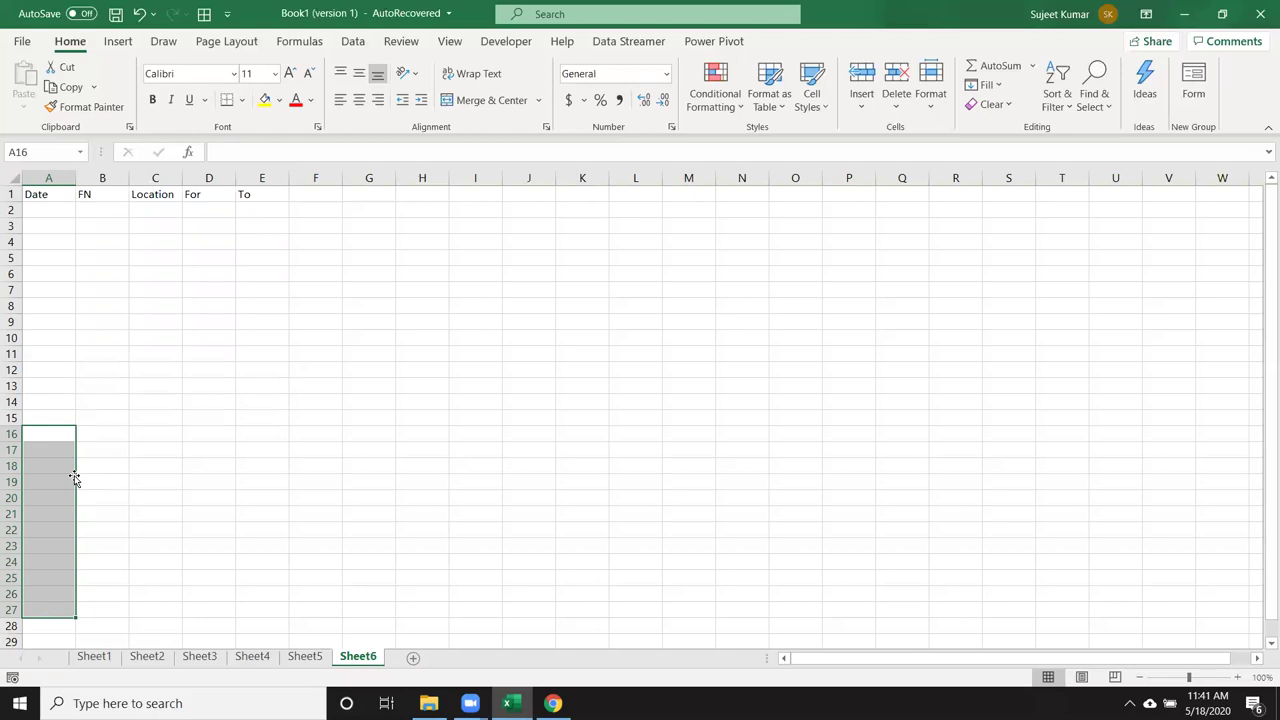
left_click(320, 373)
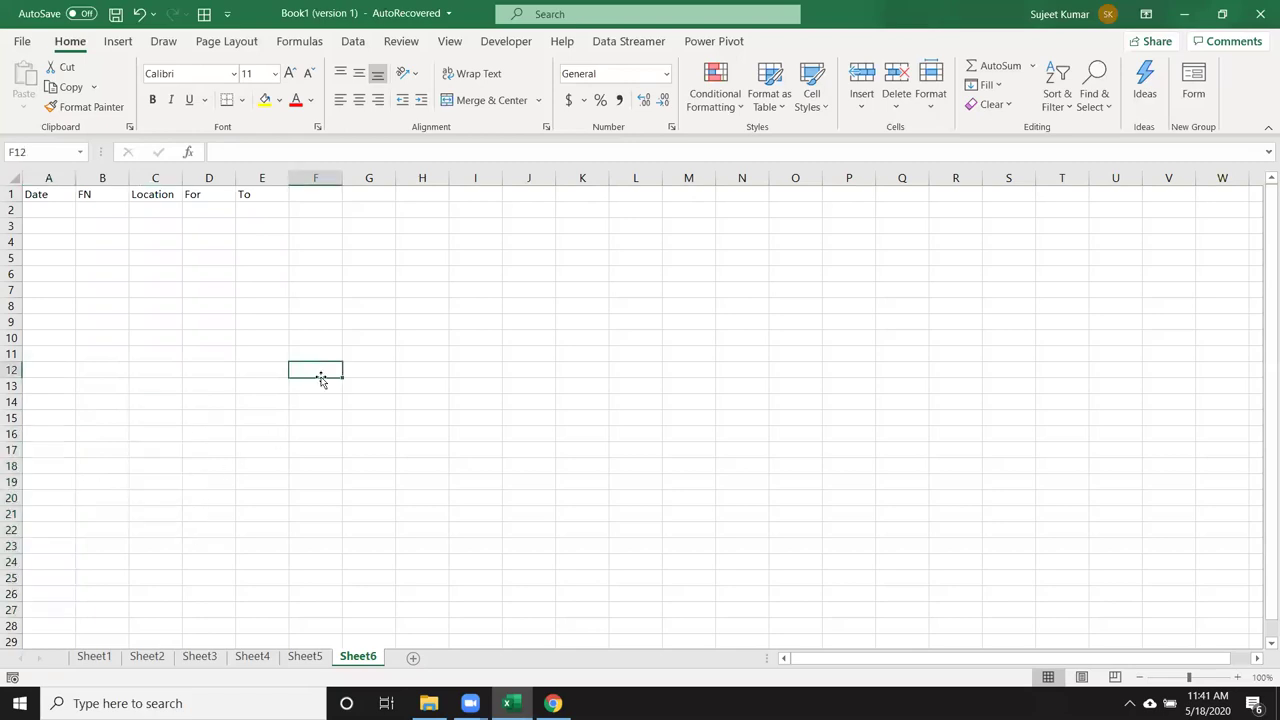
left_click(38, 46)
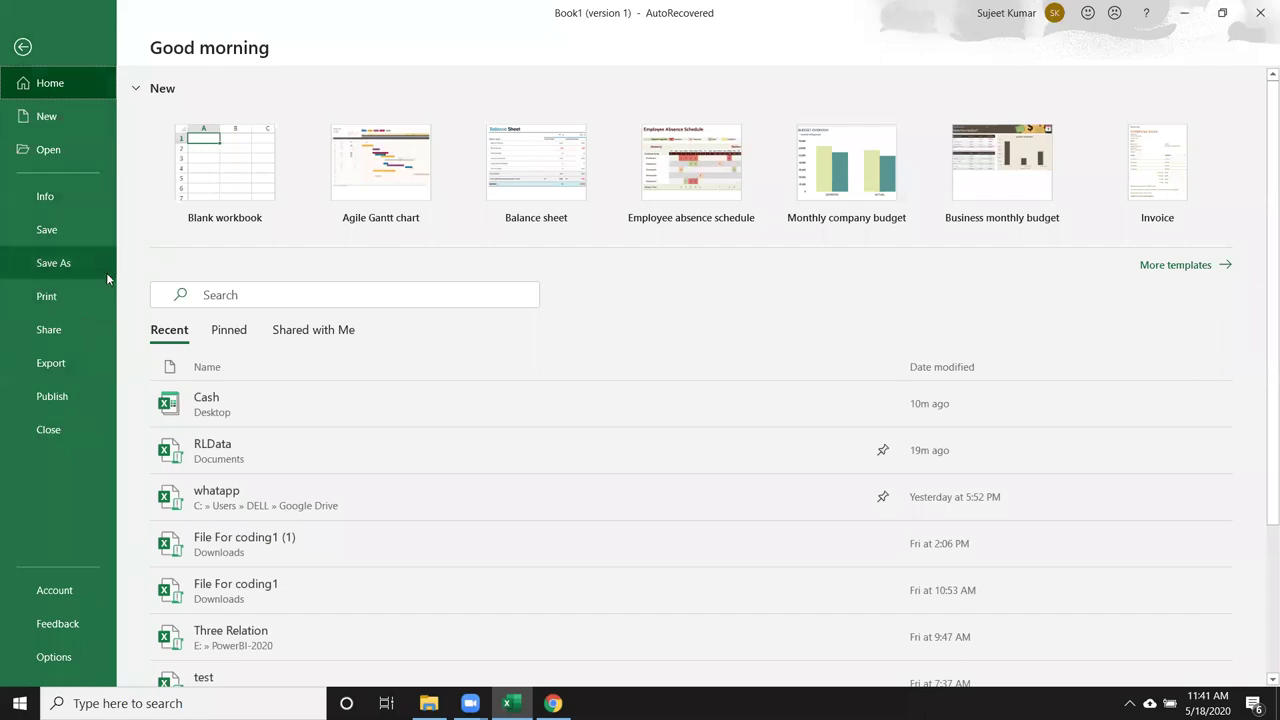
Open Save As for This PC and browse file types, keeping Excel Macro-Enabled Workbook (*.xlsm)
left_click(70, 235)
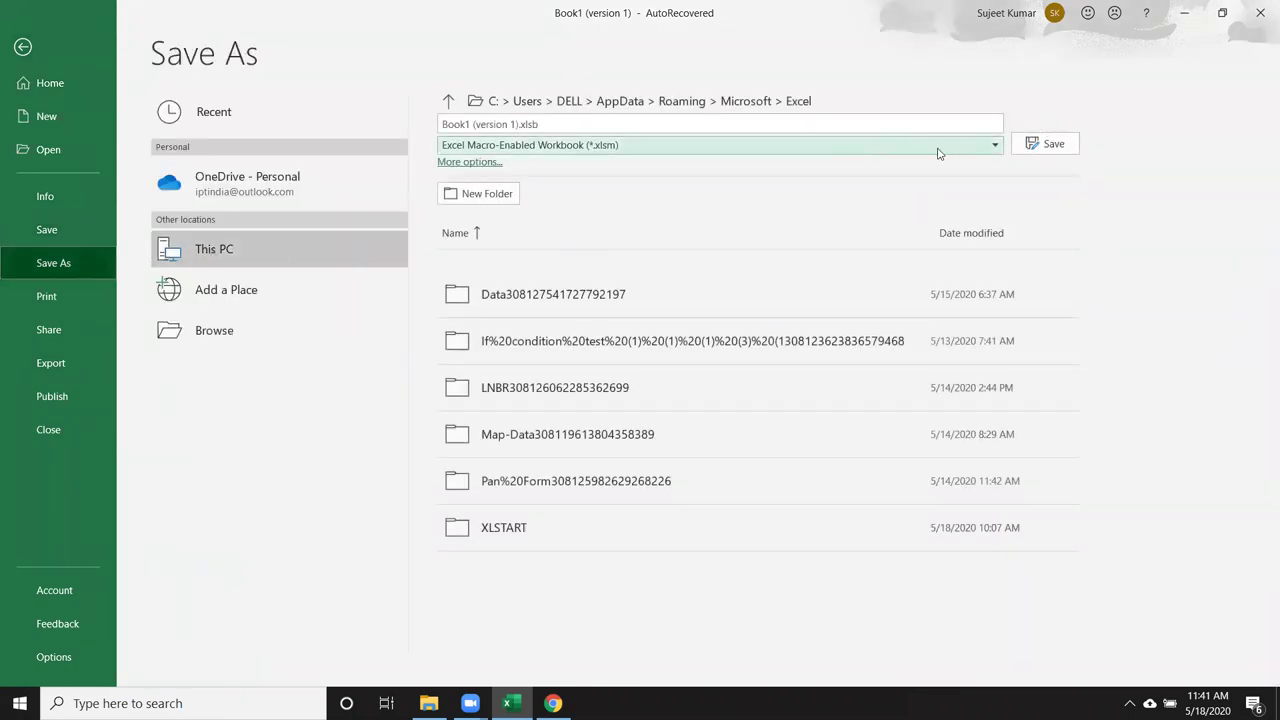
left_click(995, 146)
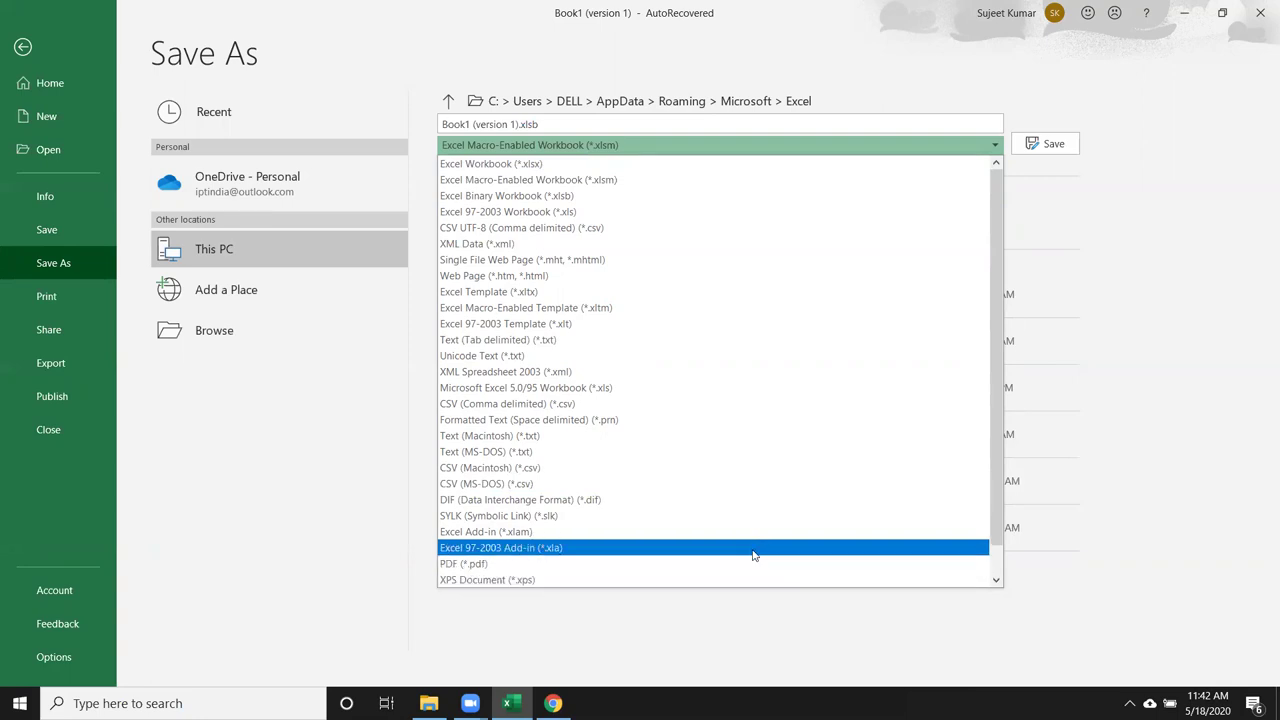
left_click(326, 431)
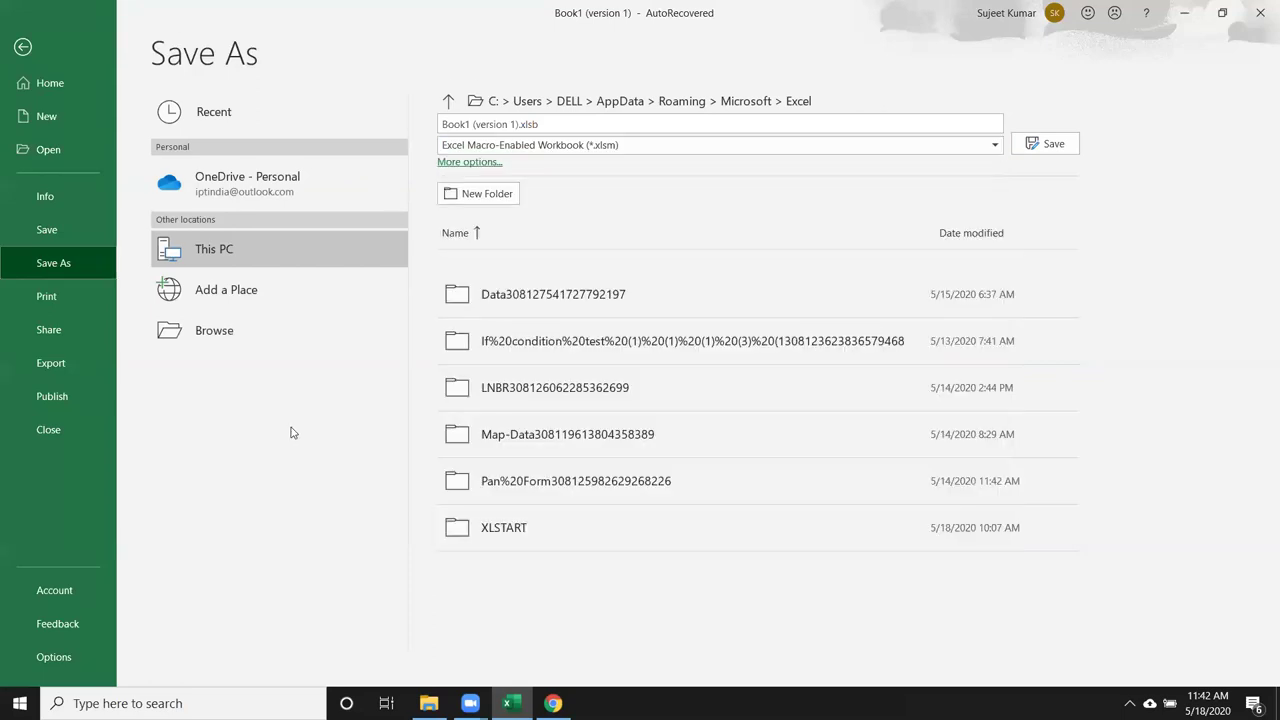
Preview the one-page printout of Sheet6's header row, then open Excel Options
left_click(88, 310)
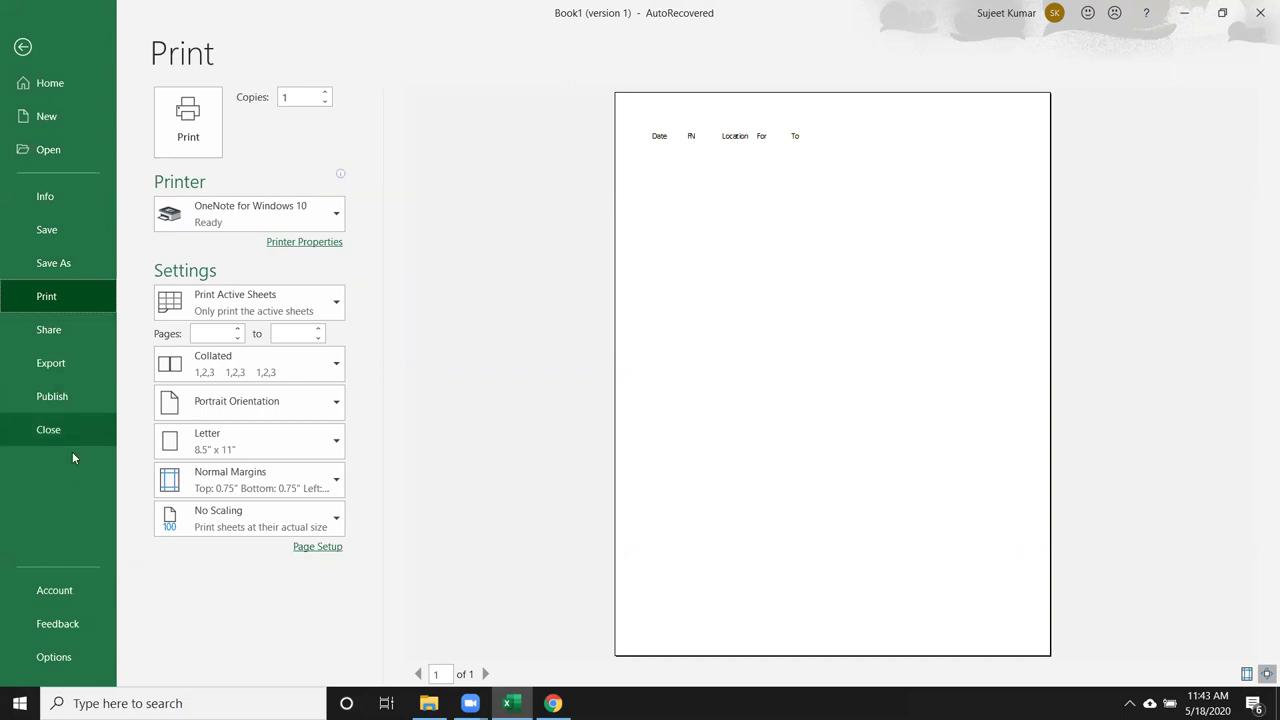
key("Escape")
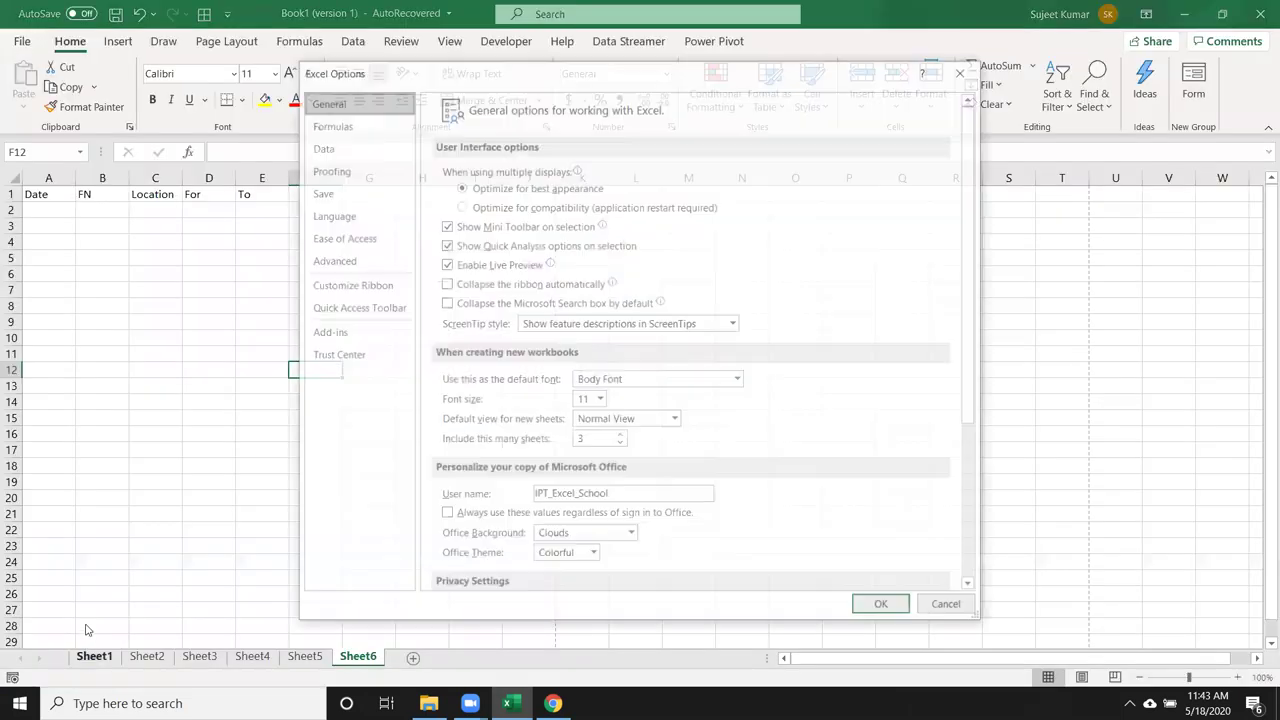
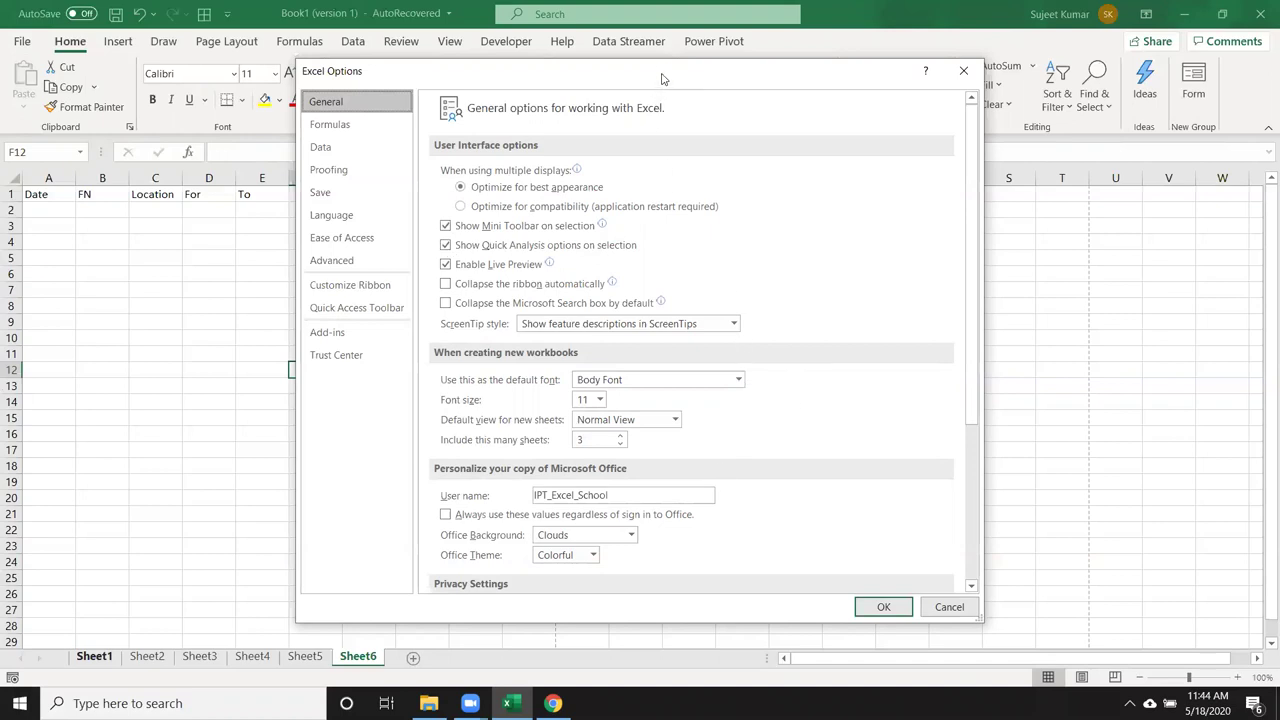
Move the Excel Options dialog aside and open the General page's default font dropdown
left_click_drag(672, 80, 855, 57)
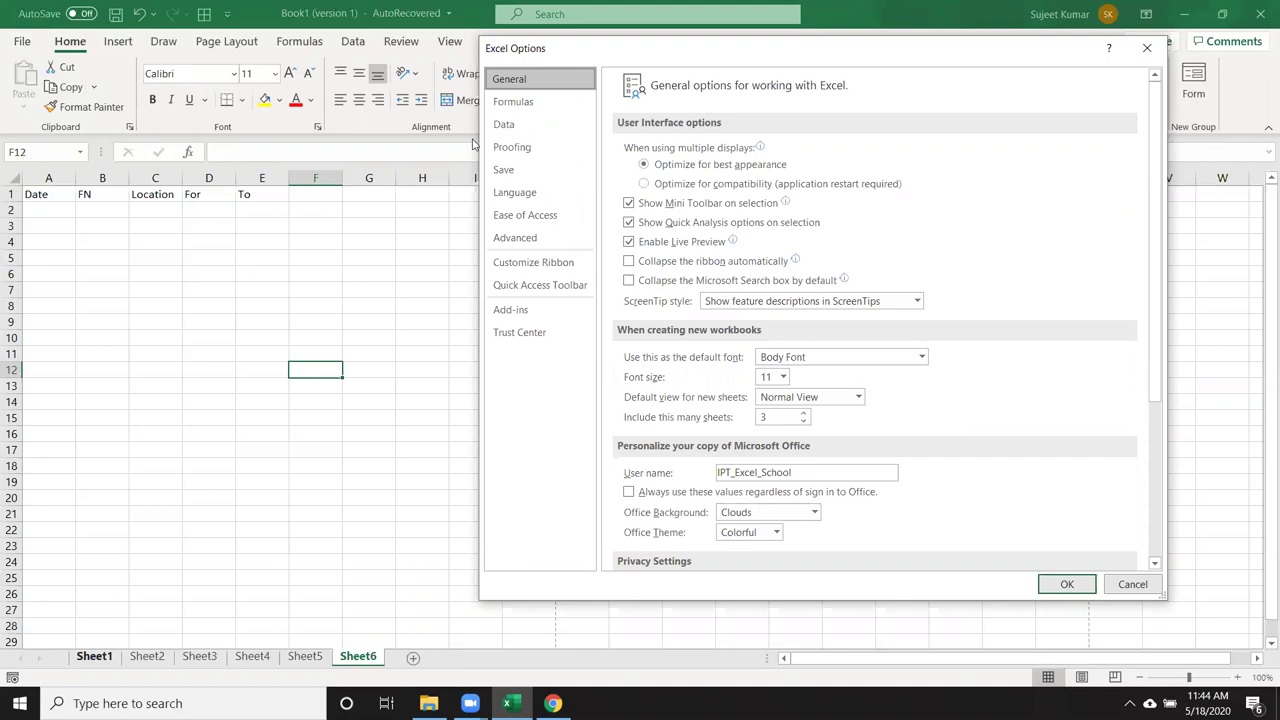
left_click(787, 357)
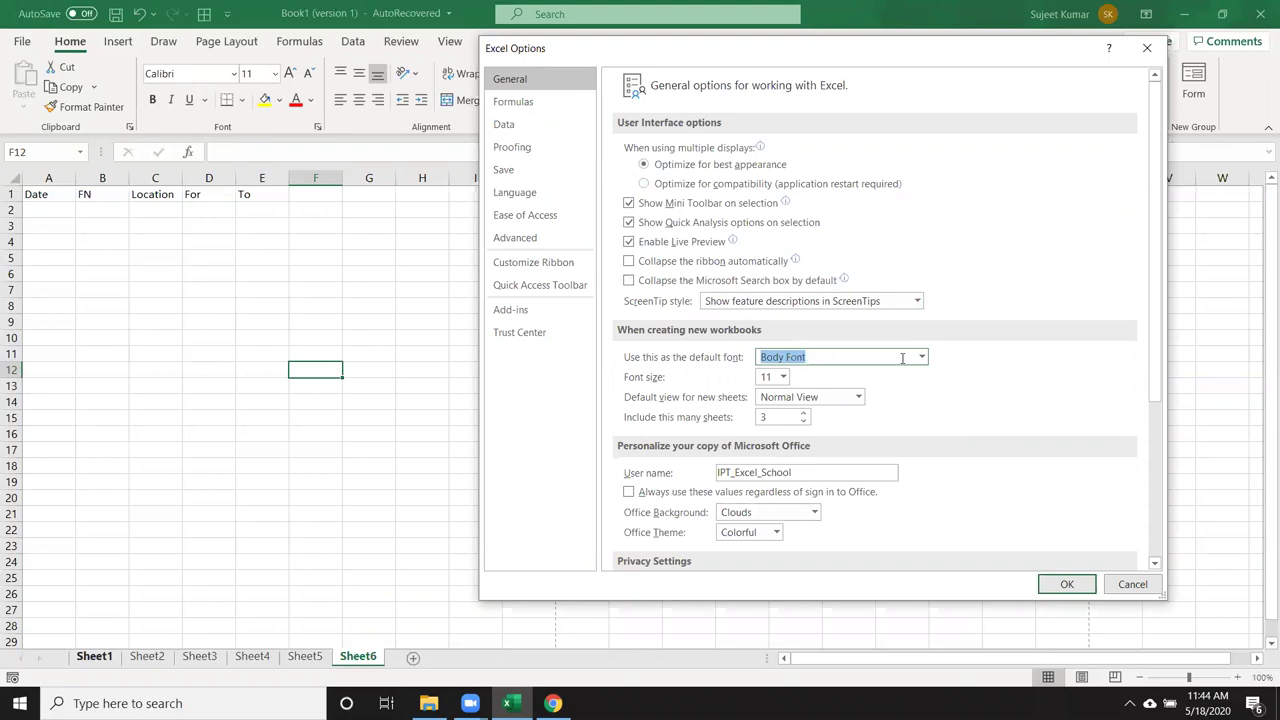
left_click(920, 357)
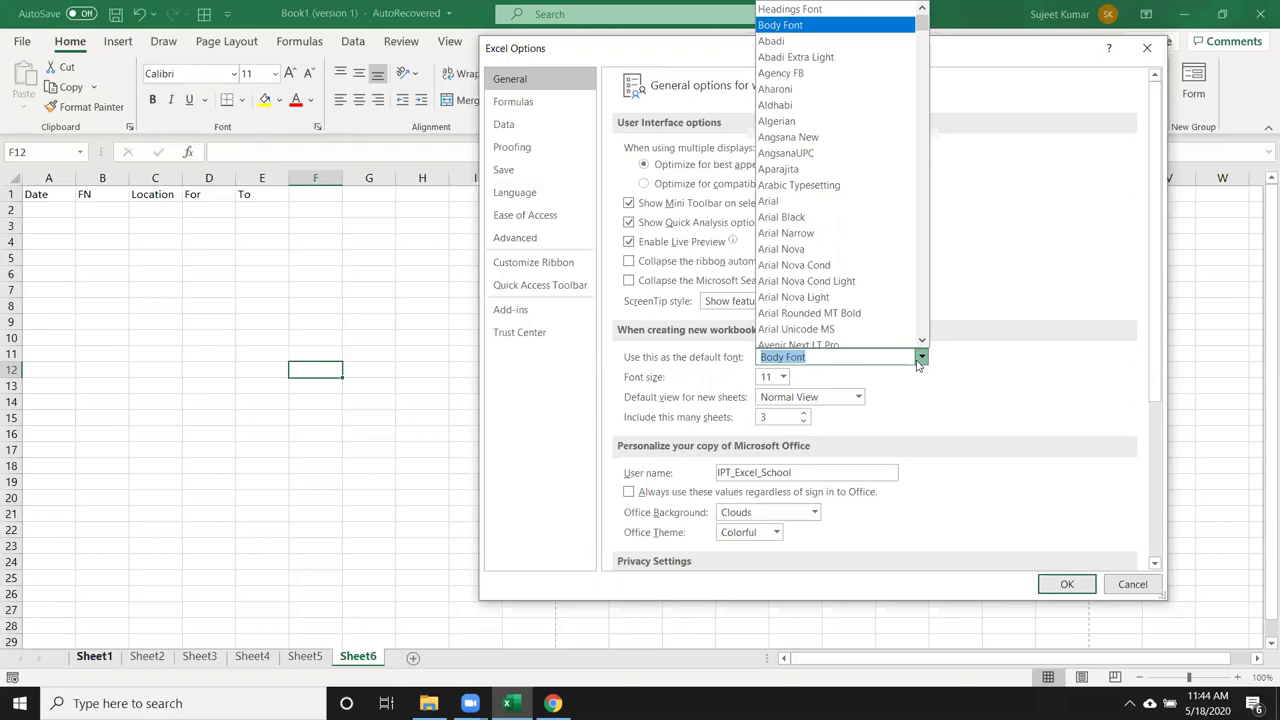
Close the default font list, leaving Body Font unchanged
left_click(977, 398)
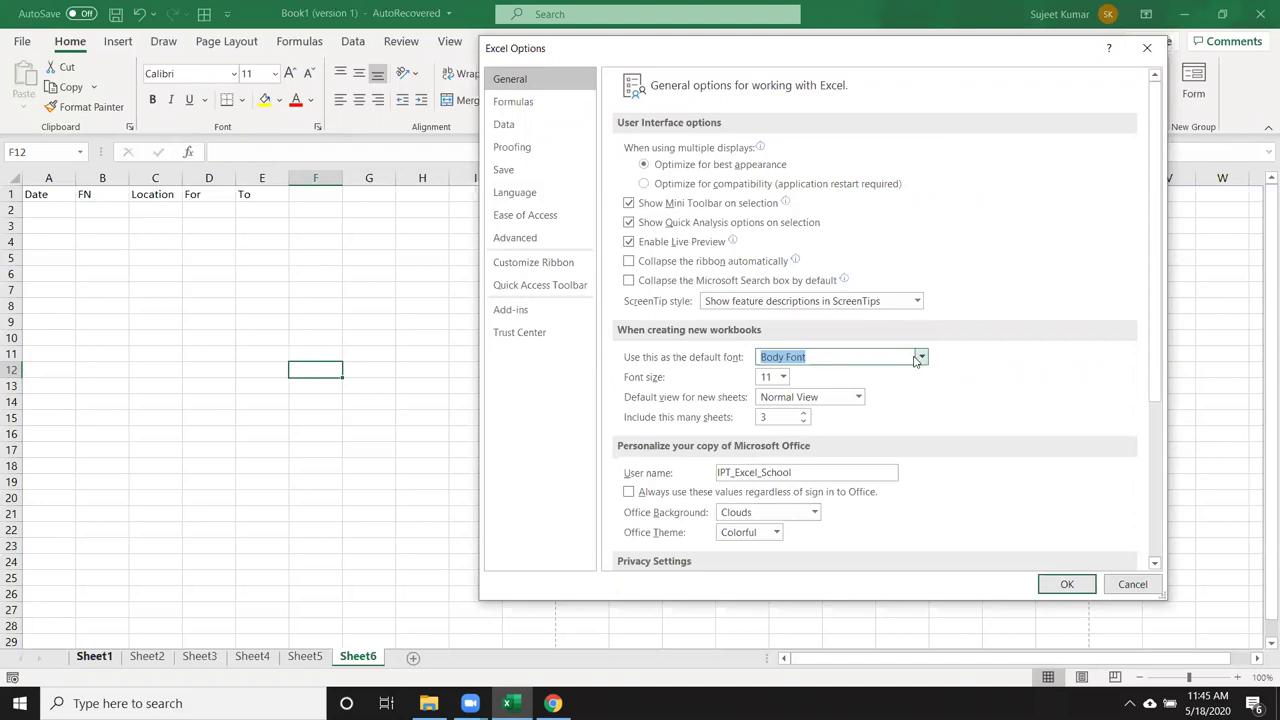
left_click(921, 357)
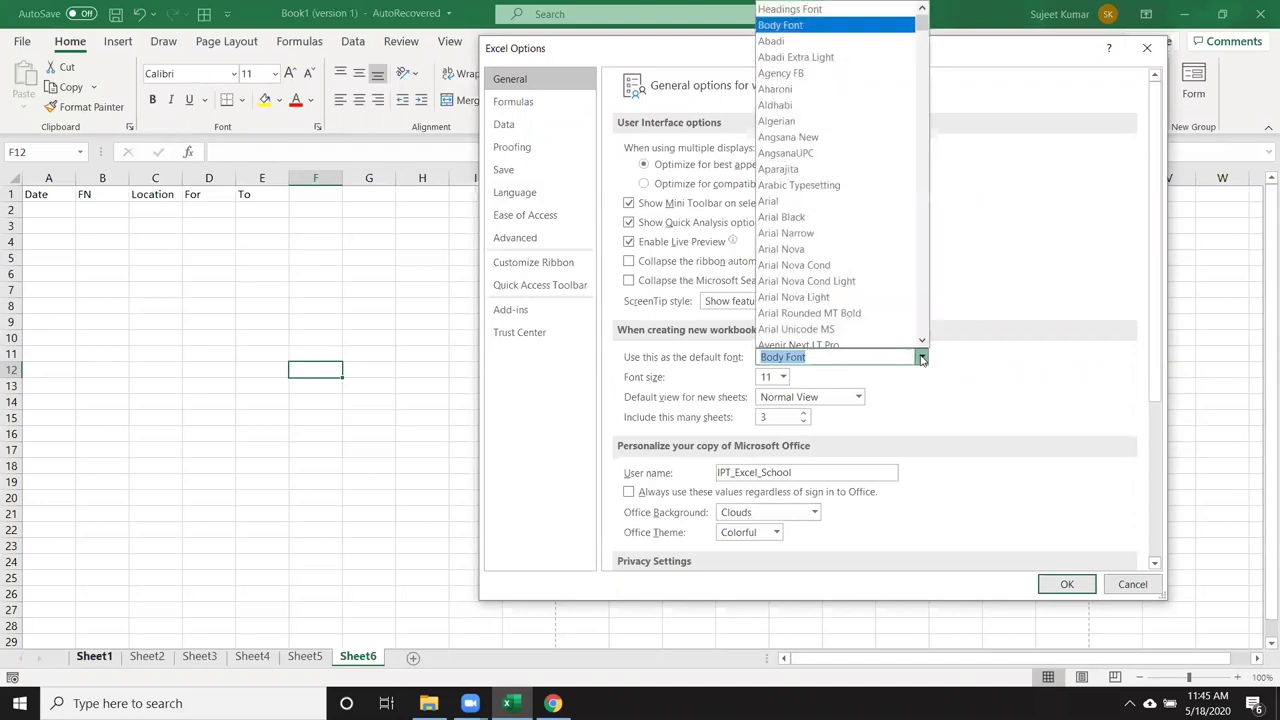
left_click(921, 357)
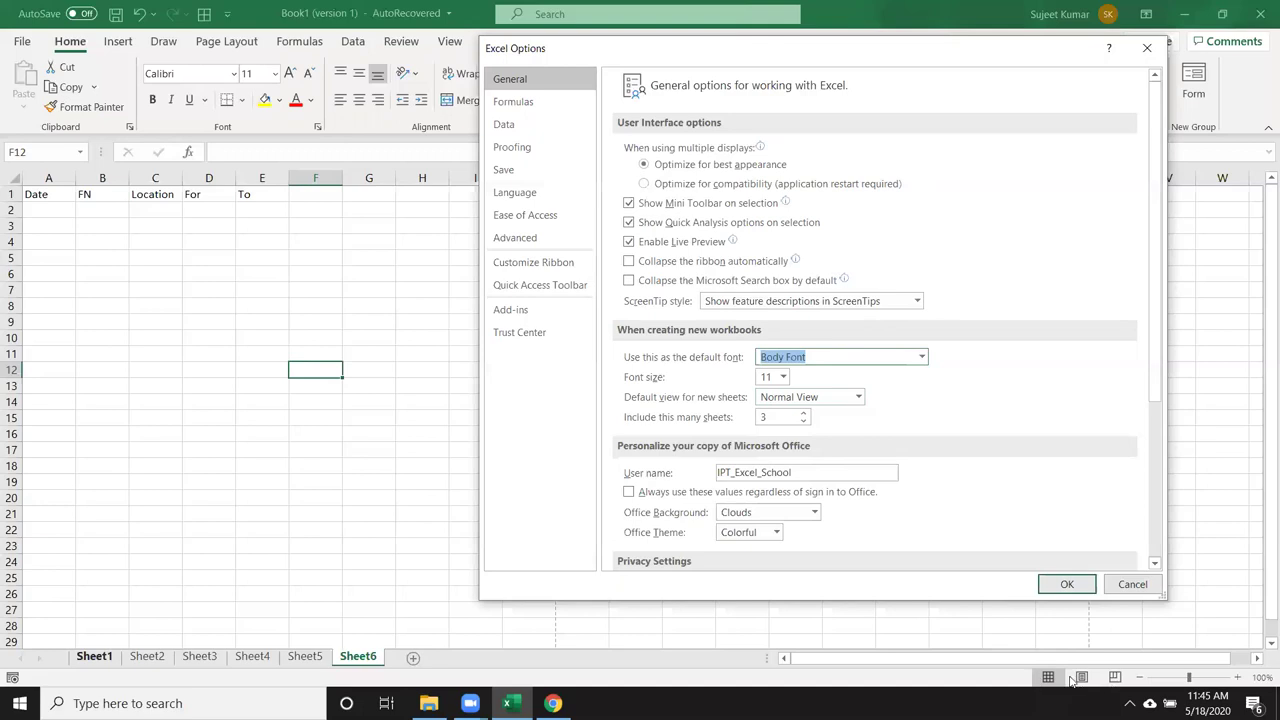
Select the new-workbook sheet count of 3, then show the desktop with Win+D
left_click(790, 416)
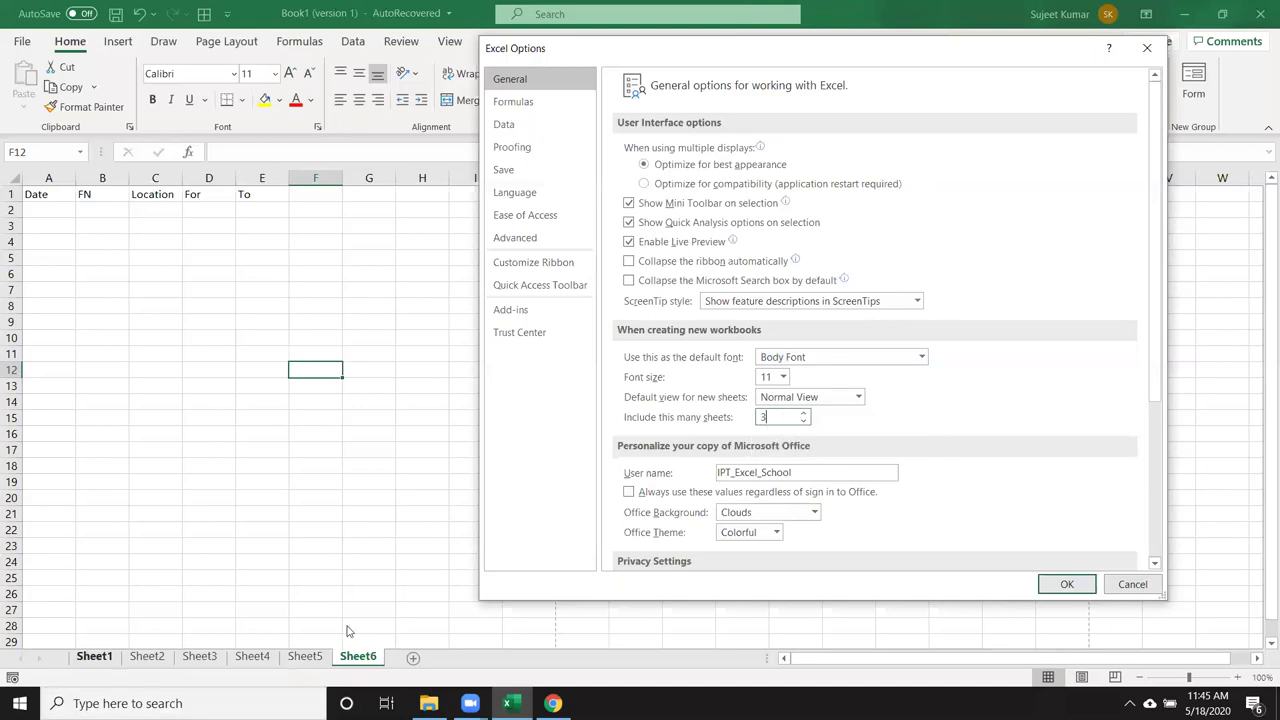
double_click(766, 417)
key("super+d")
Look at the PowerBI2020 folder in File Explorer, then switch back to Excel
left_click(428, 703)
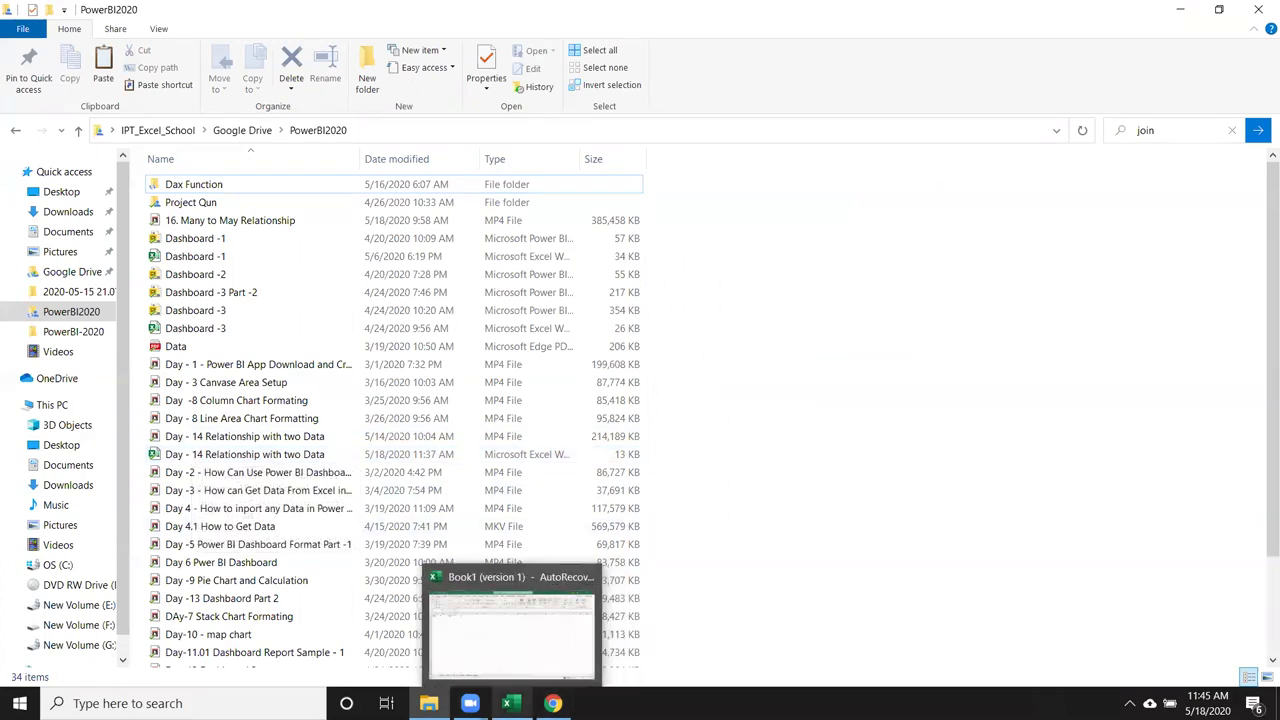
left_click(510, 703)
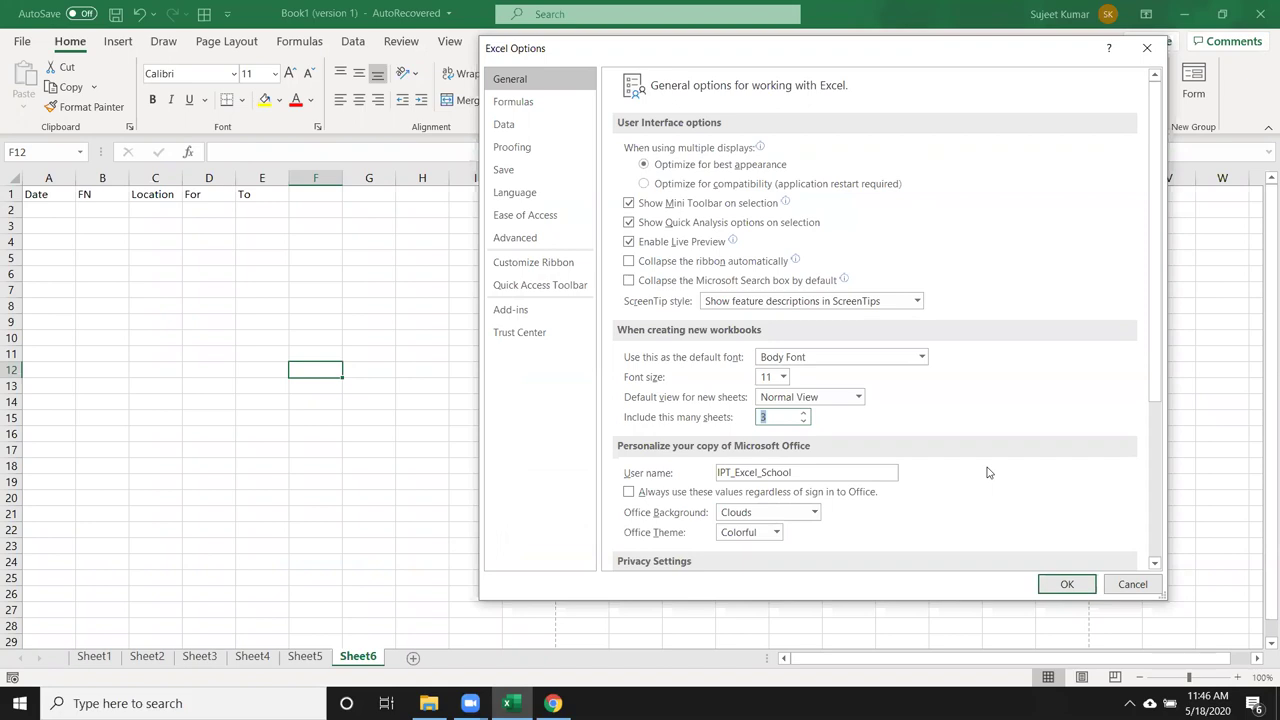
left_click_drag(800, 472, 653, 473)
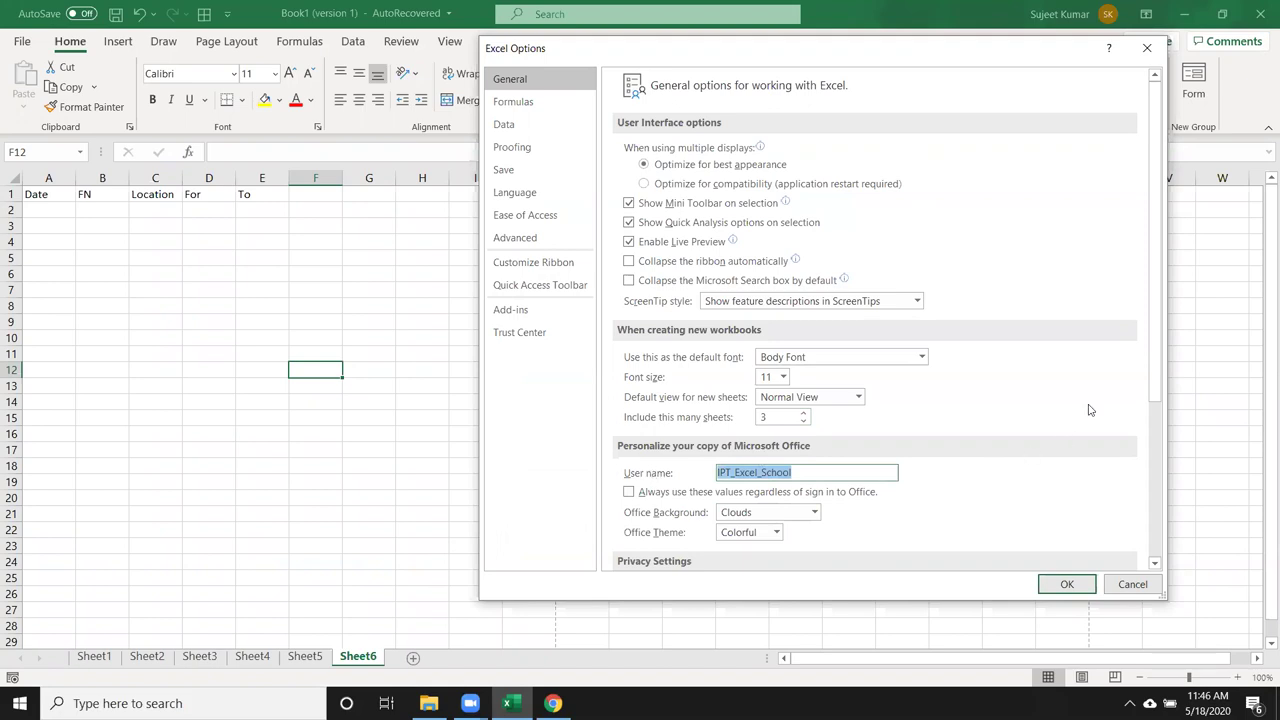
scroll(1100, 367, "down", 1)
scroll(1083, 358, "down", 4)
scroll(900, 440, "down", 1)
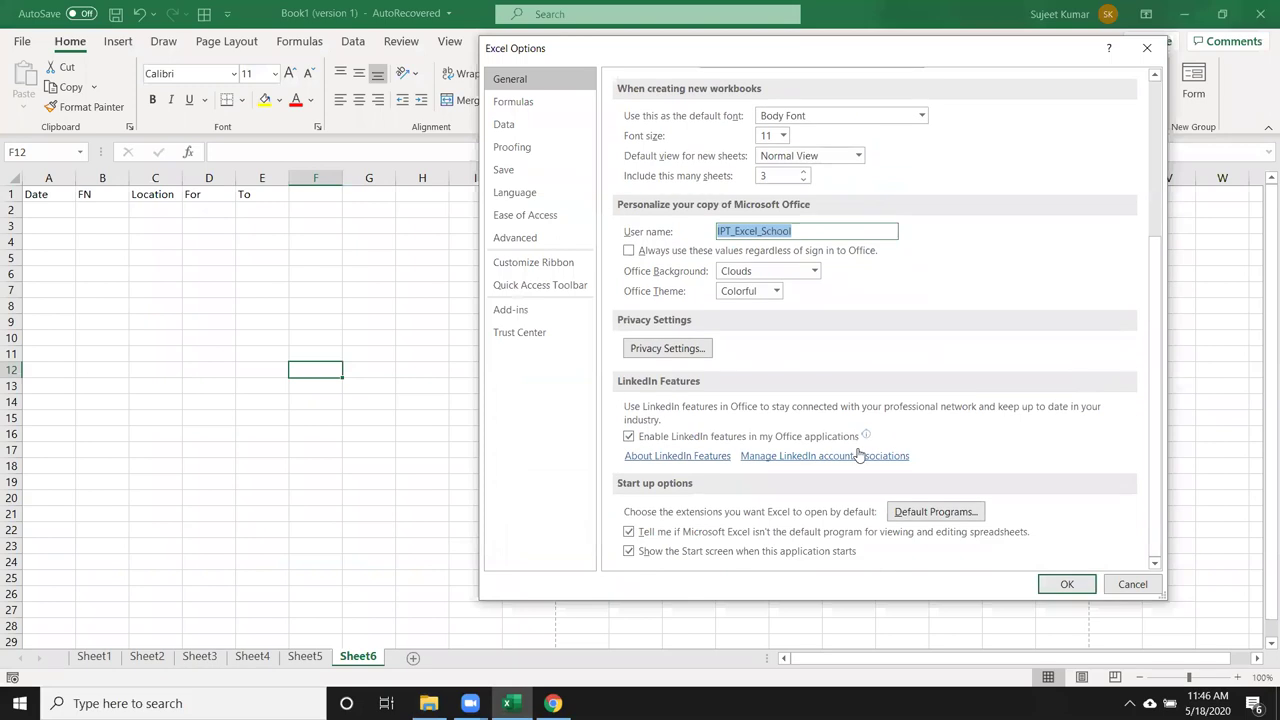
scroll(1055, 500, "up", 4)
scroll(1050, 495, "up", 2)
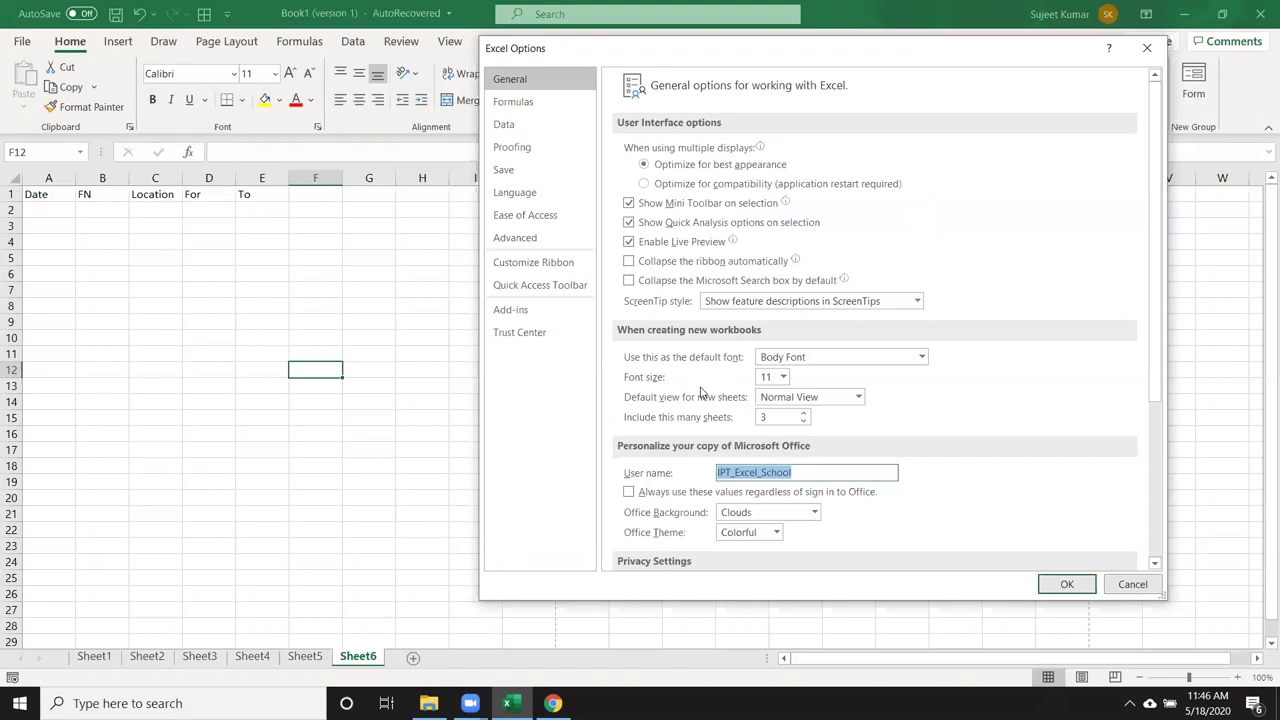
Dismiss Excel Options without changes and enter '13636 in F12 as text
left_click(537, 105)
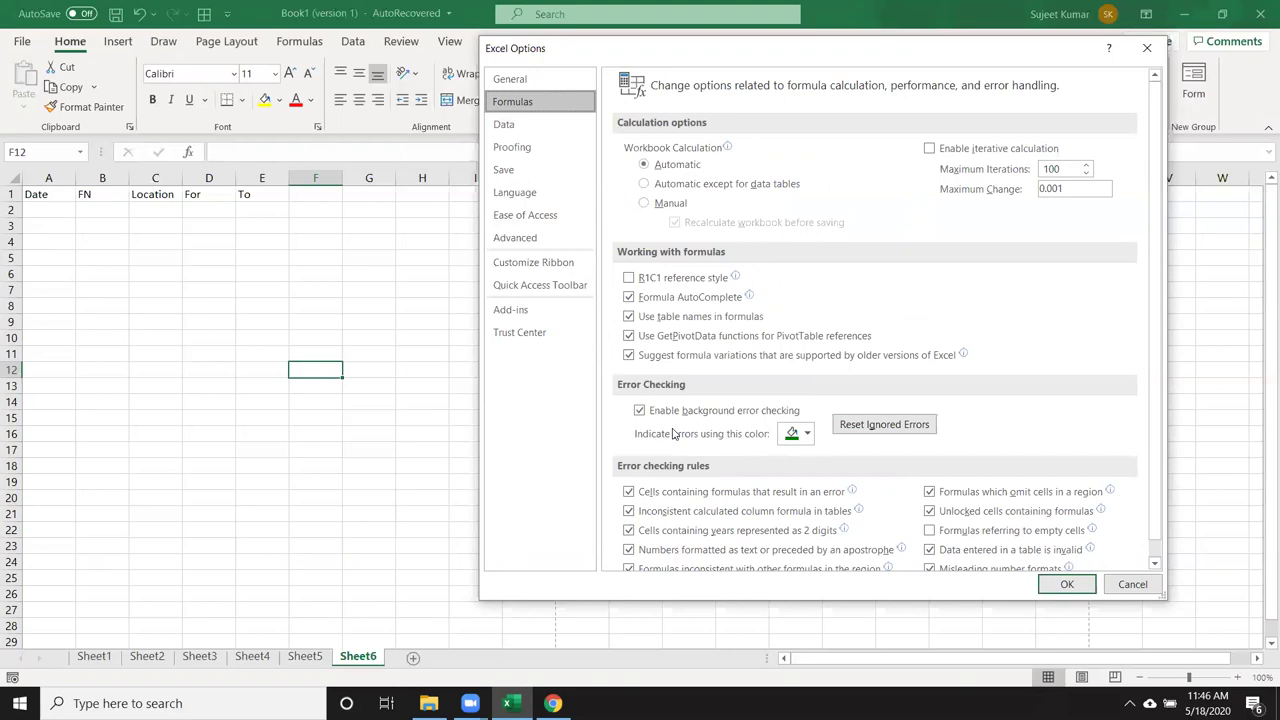
key("Escape")
type("'13636")
key("Return")
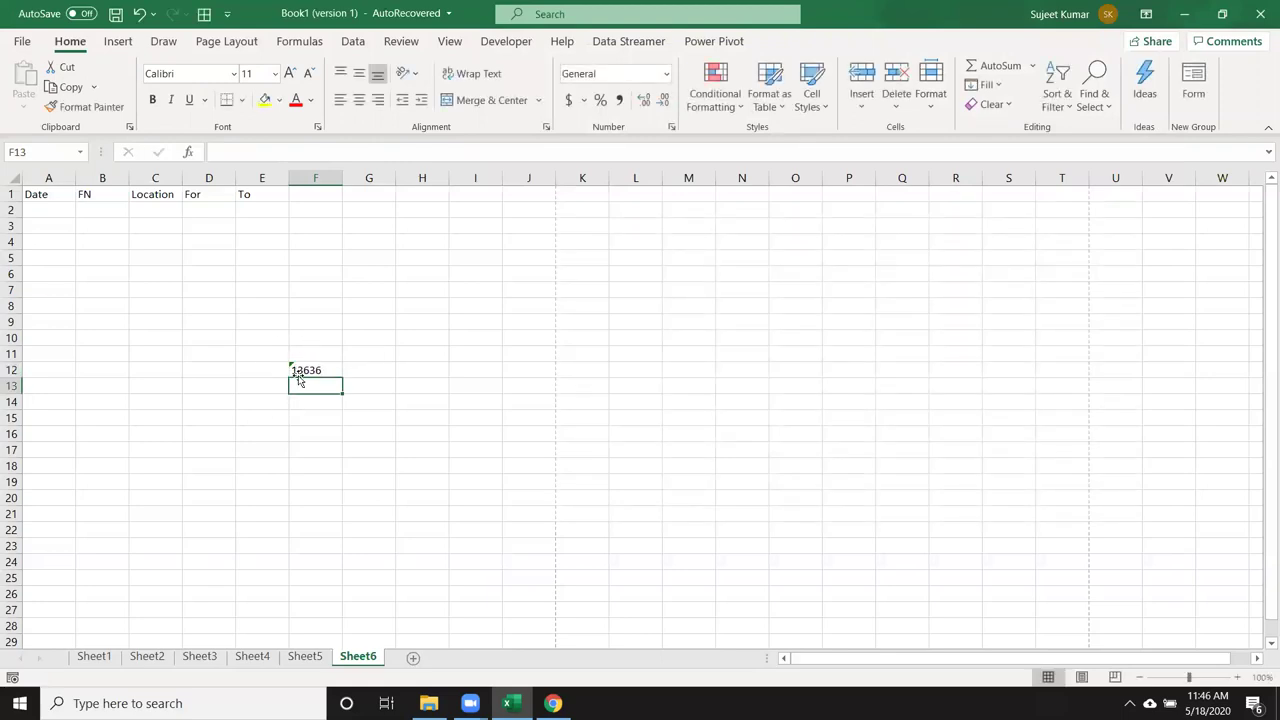
Ignore the number-stored-as-text error on F12's 13636
scroll(295, 376, "up", 5, "ctrl")
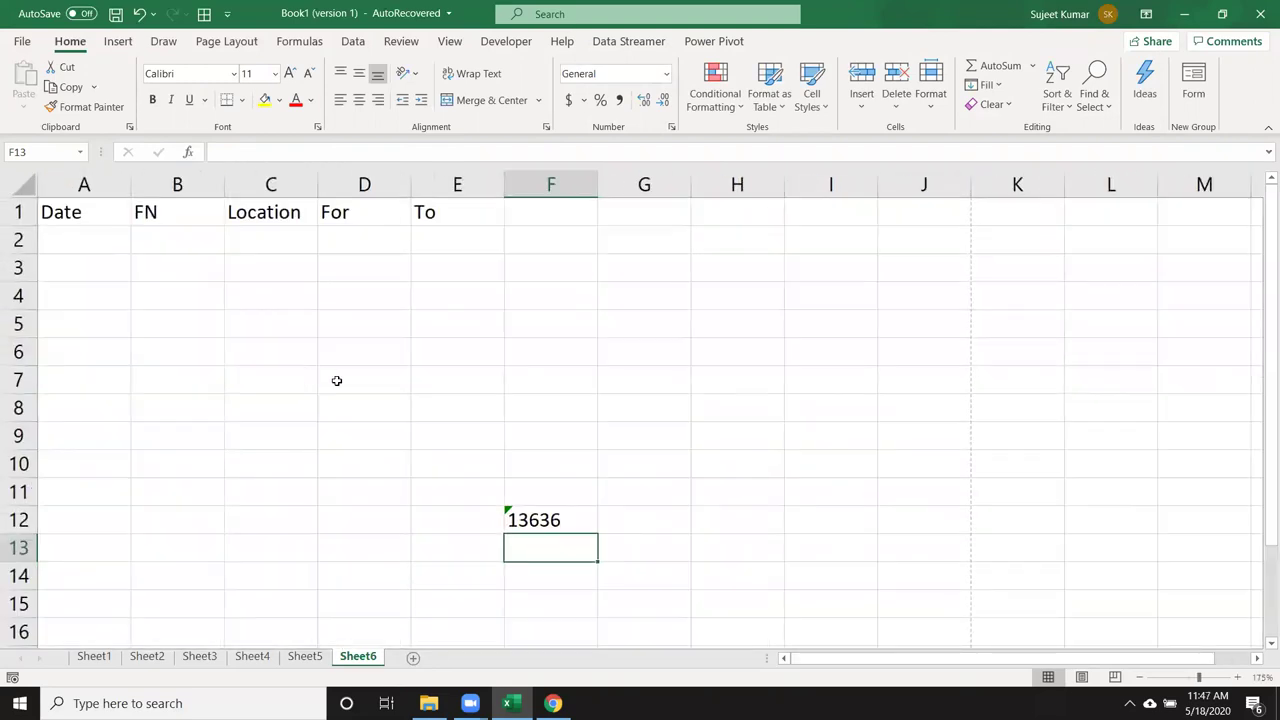
scroll(337, 380, "up", 2, "ctrl")
scroll(686, 586, "down", 2)
left_click(600, 392)
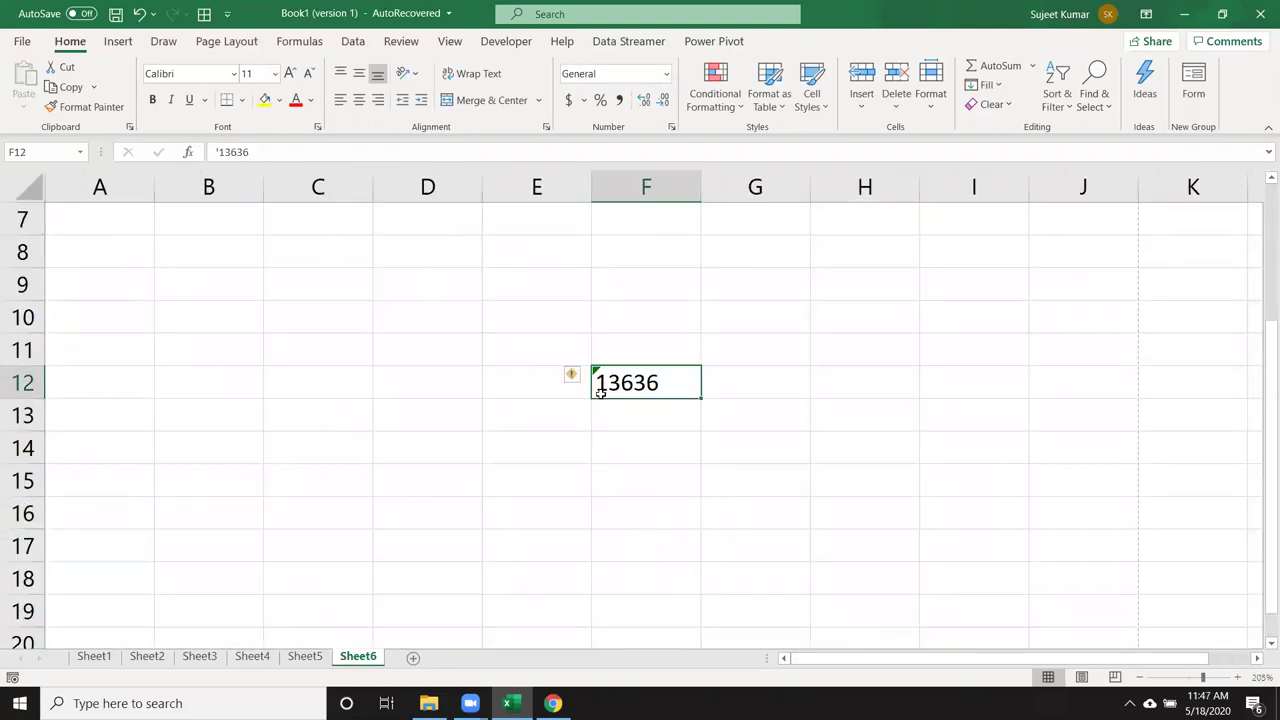
left_click(574, 376)
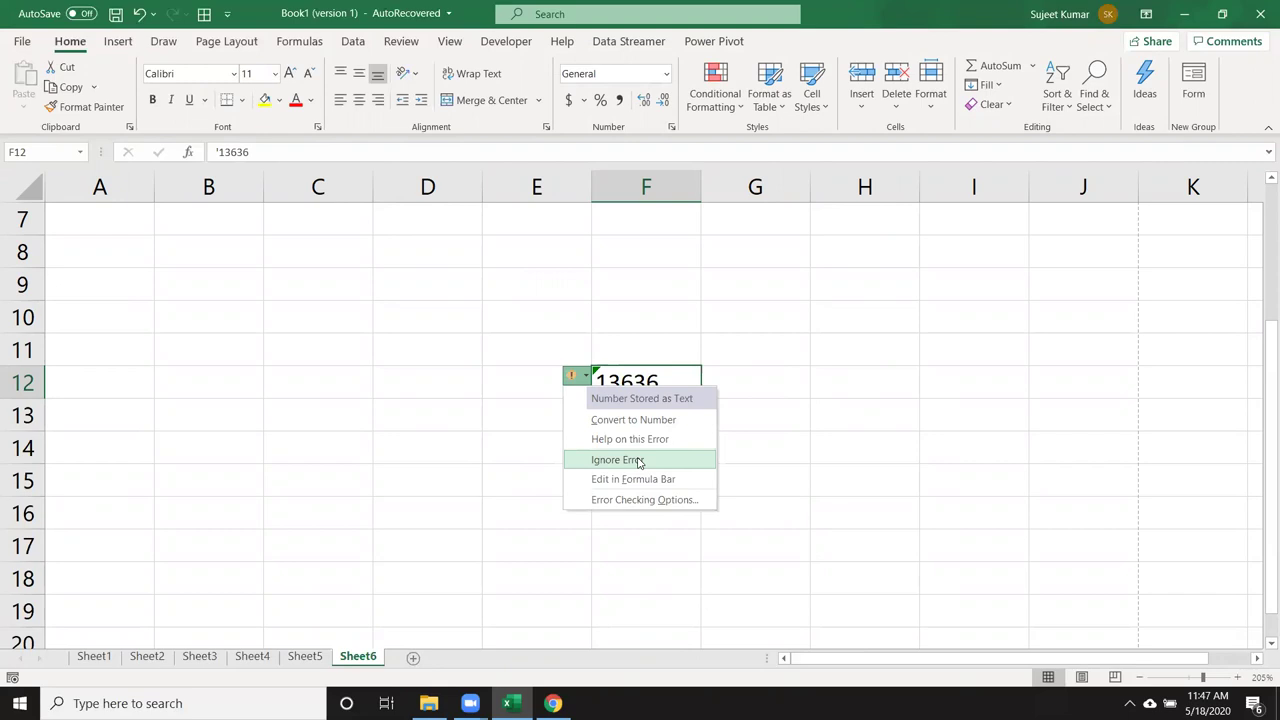
left_click(639, 460)
Enter '012656 in F13 so its leading zero is kept, then open the File backstage
left_click(662, 426)
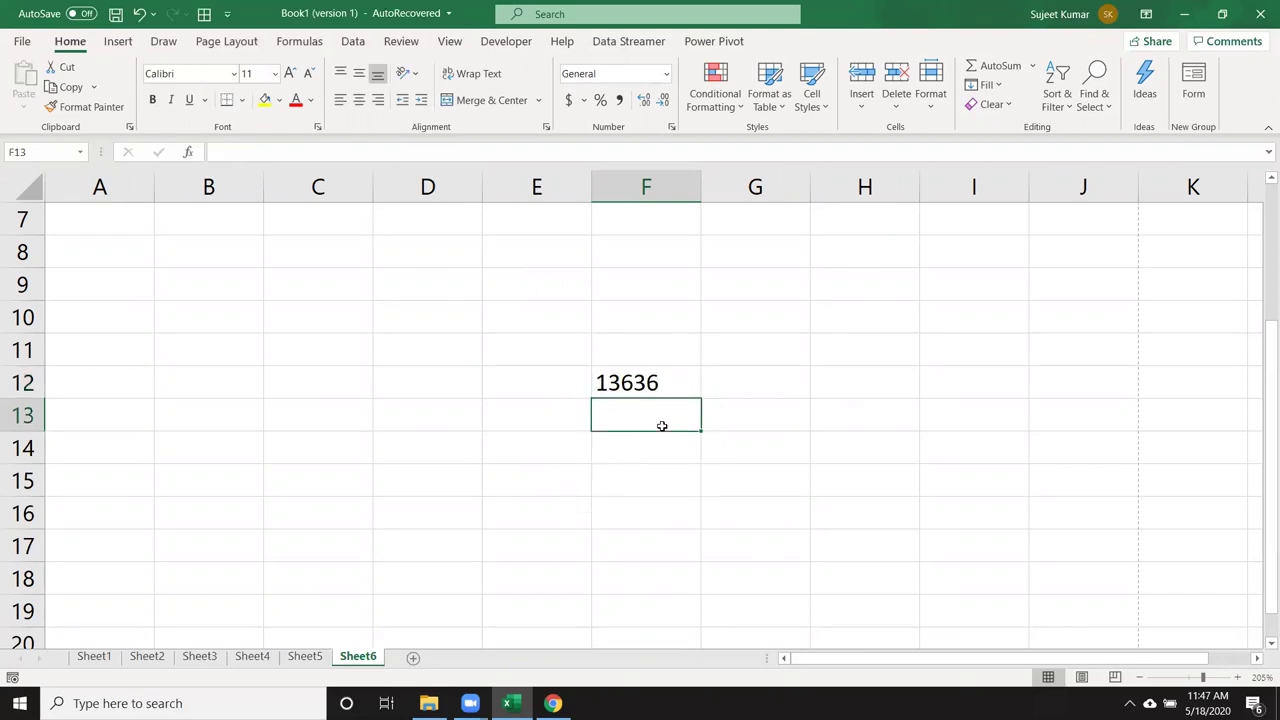
type("'012656")
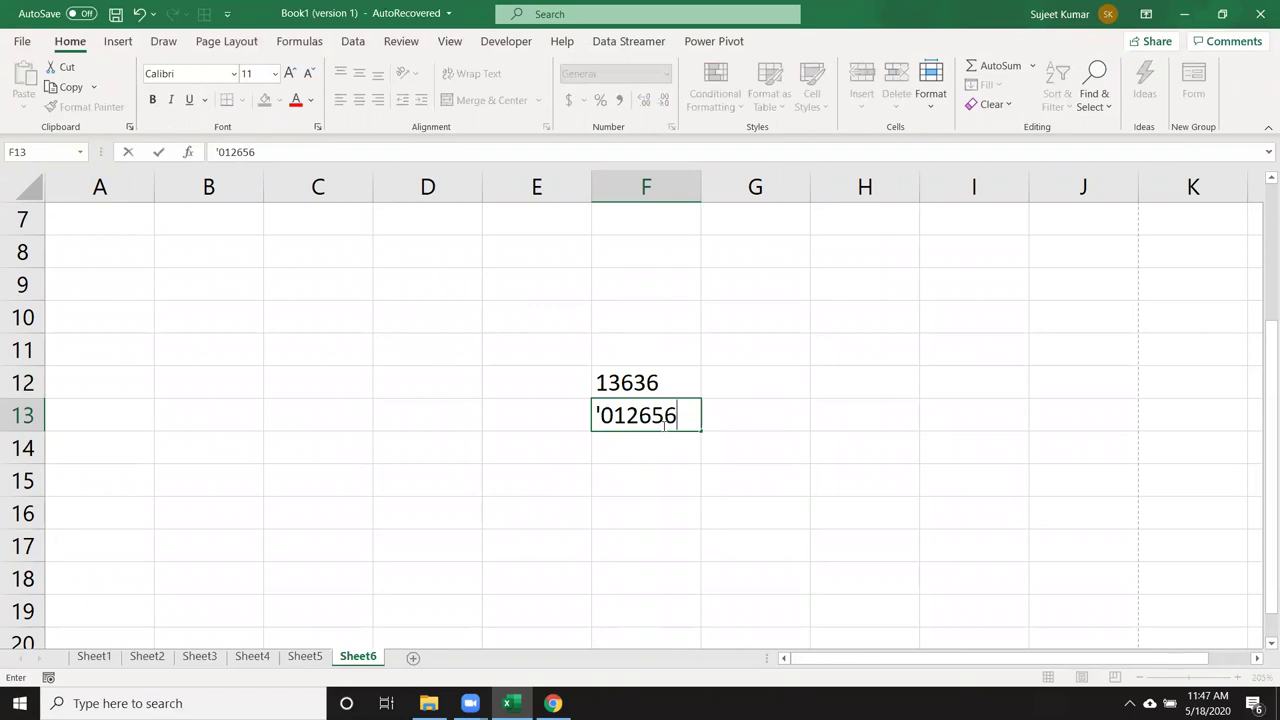
key("Return")
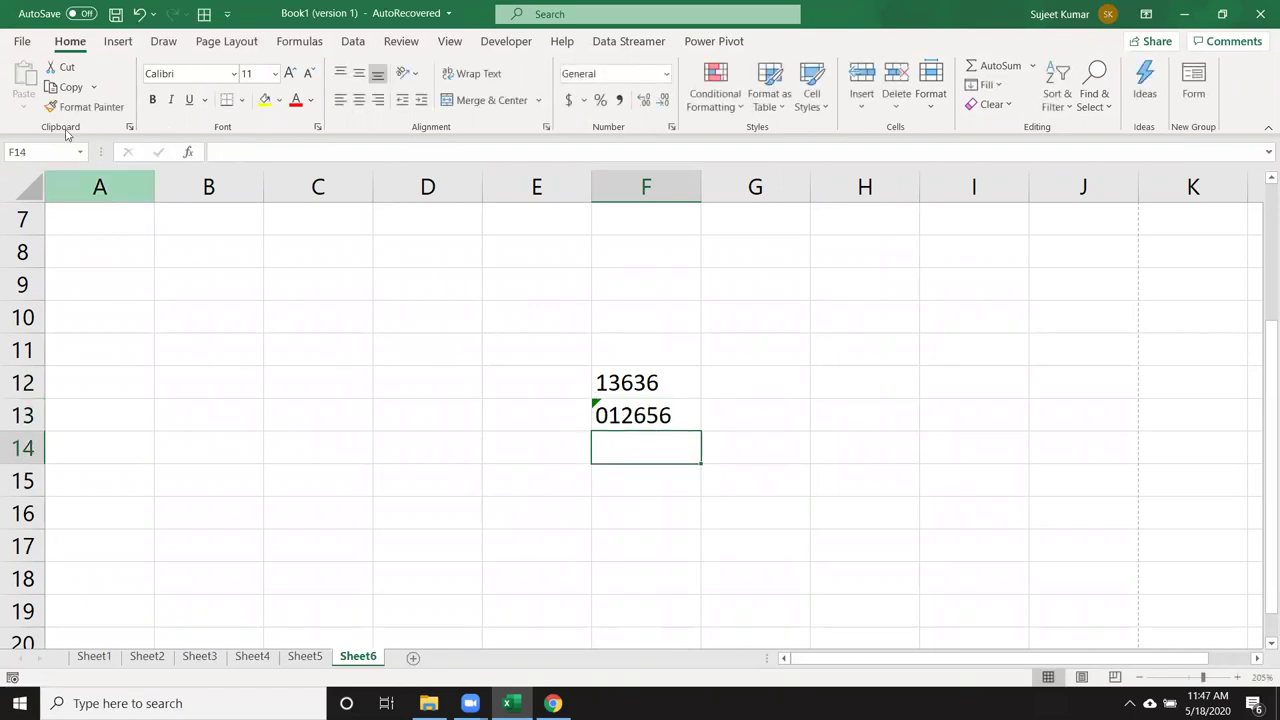
left_click(24, 41)
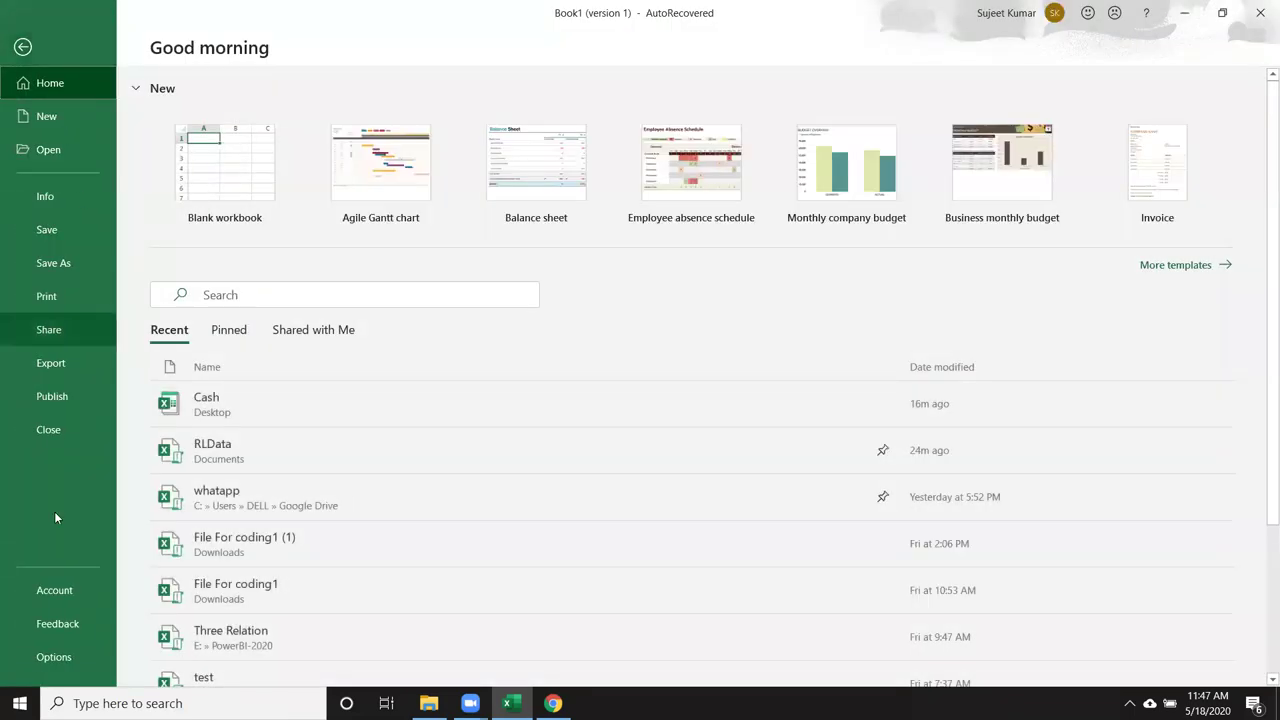
Open the AutoCorrect dialog from the Proofing page of Excel Options
left_click(48, 656)
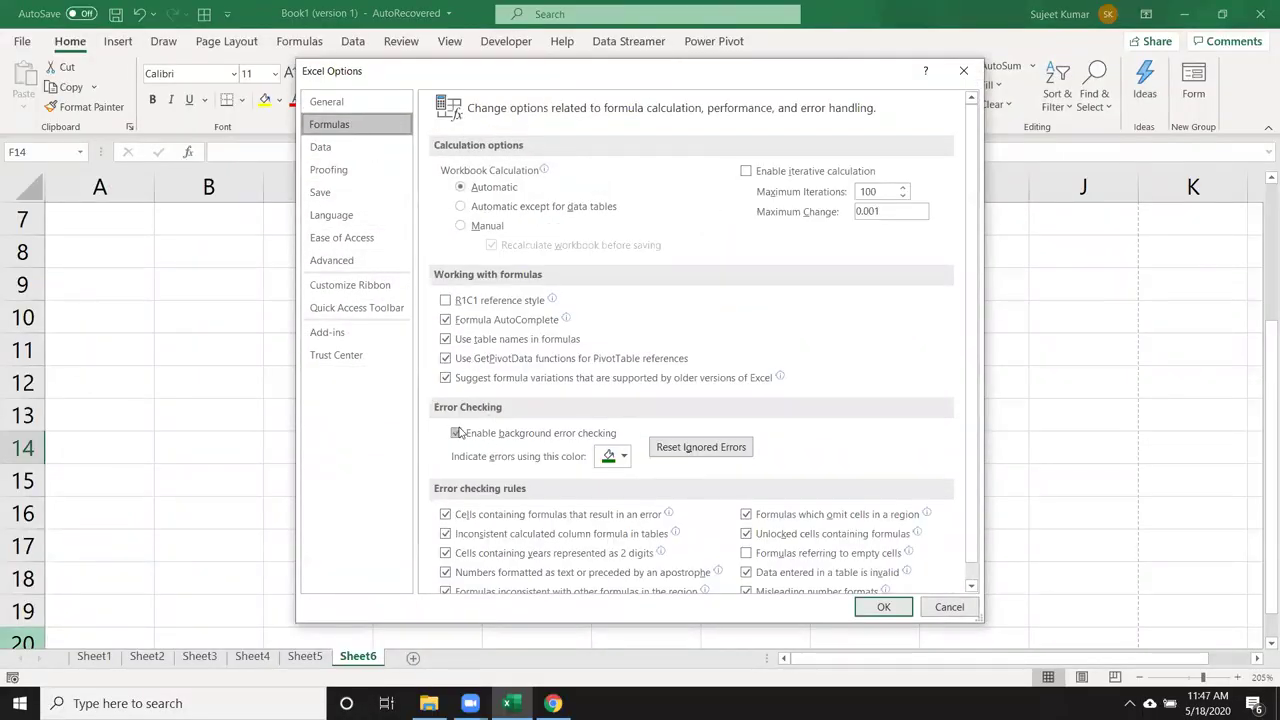
left_click(336, 150)
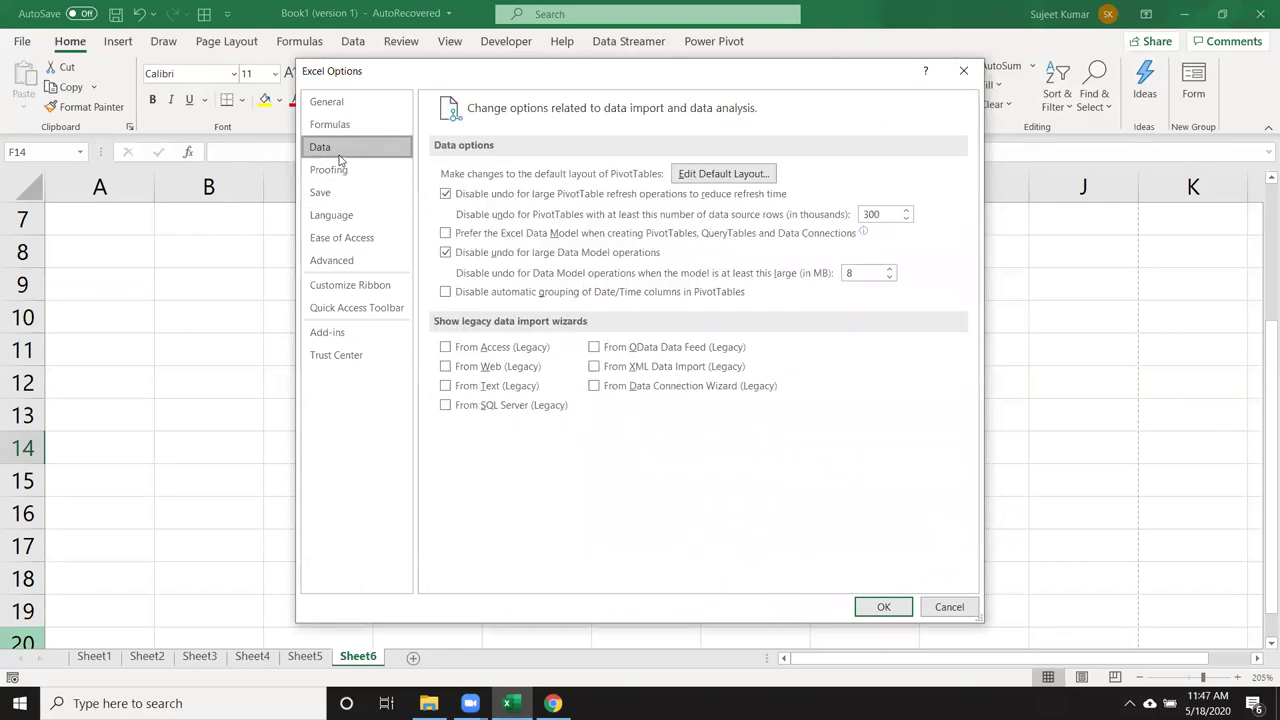
left_click(343, 171)
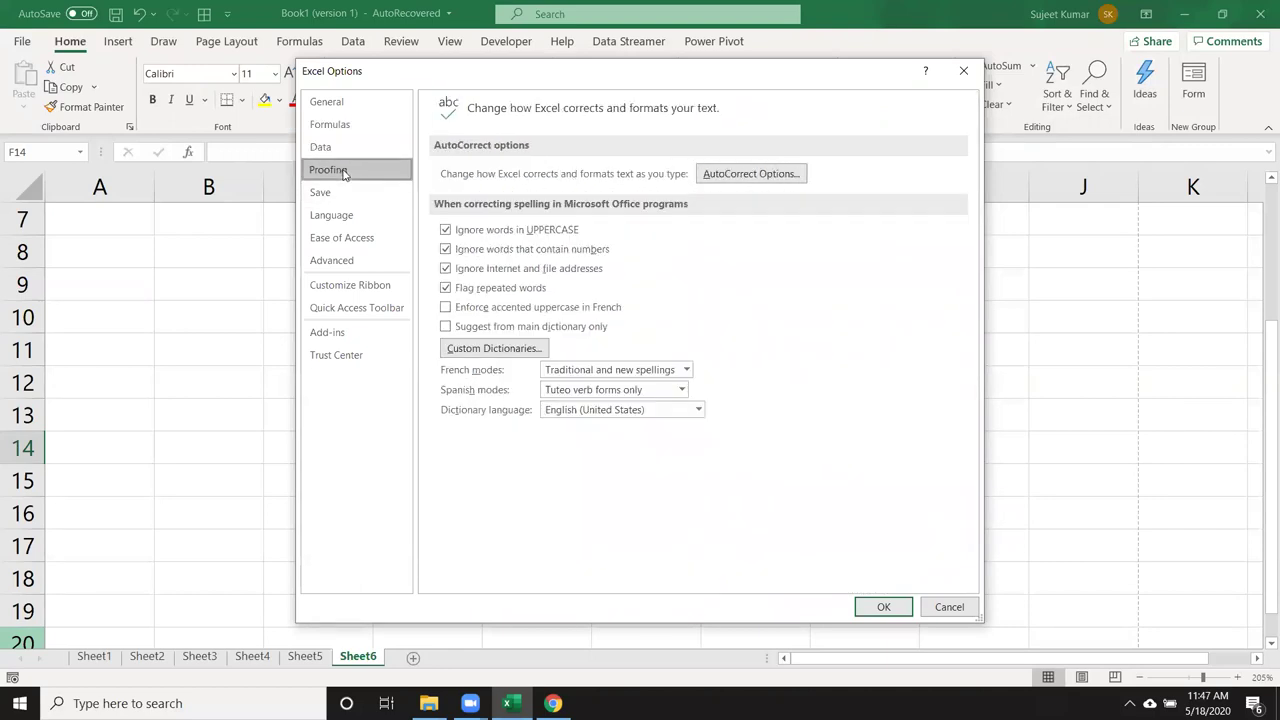
left_click(740, 175)
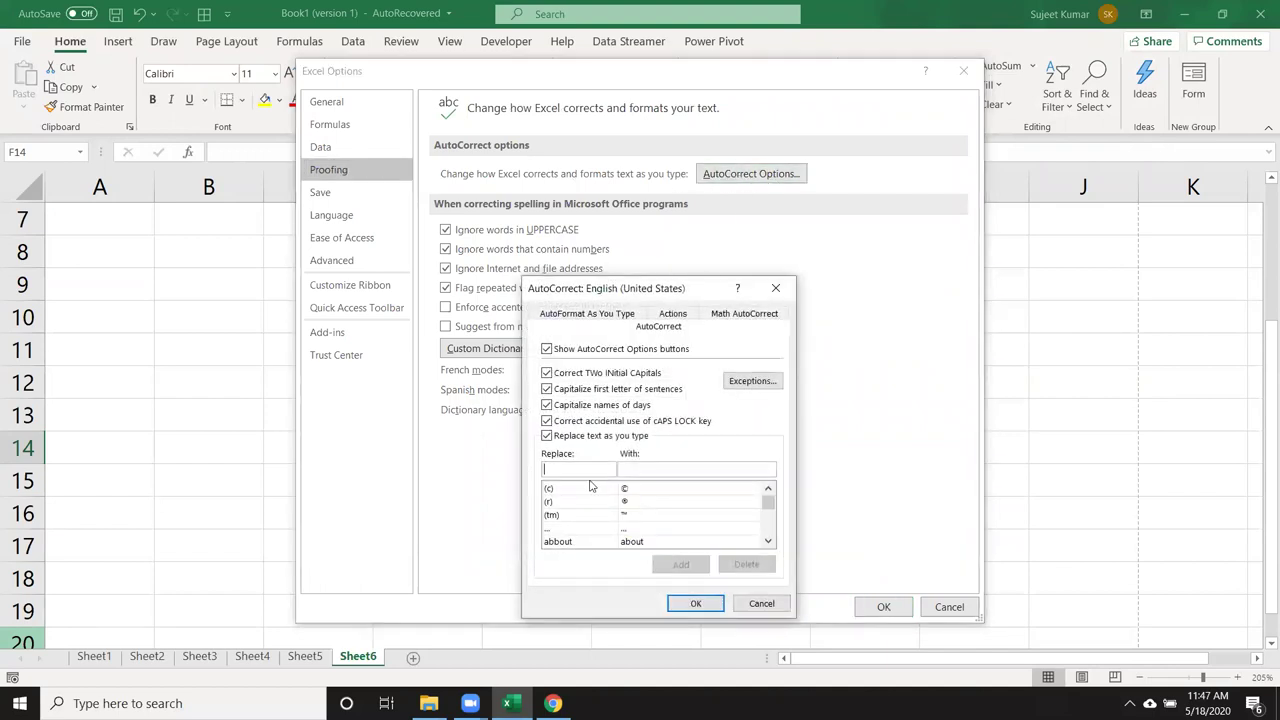
Confirm DS maps to Daily Sales Report in AutoCorrect, then cancel both dialogs
type("DS")
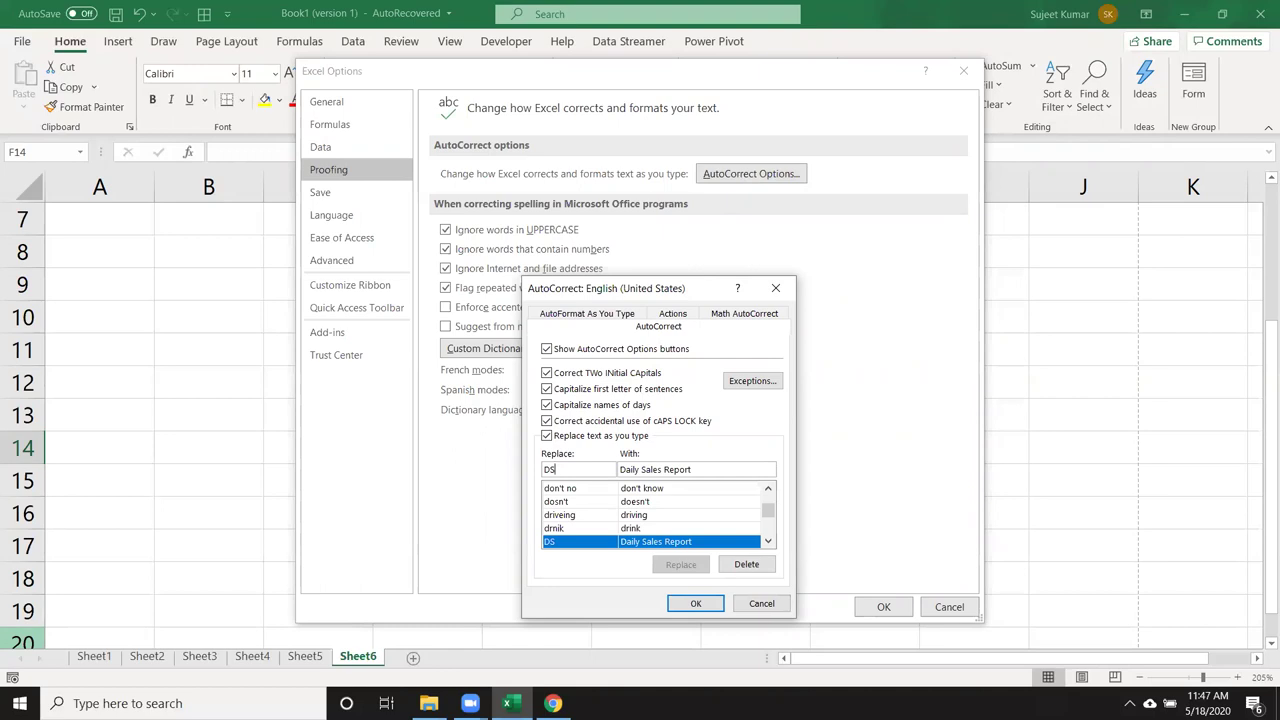
double_click(549, 469)
left_click_drag(622, 469, 705, 469)
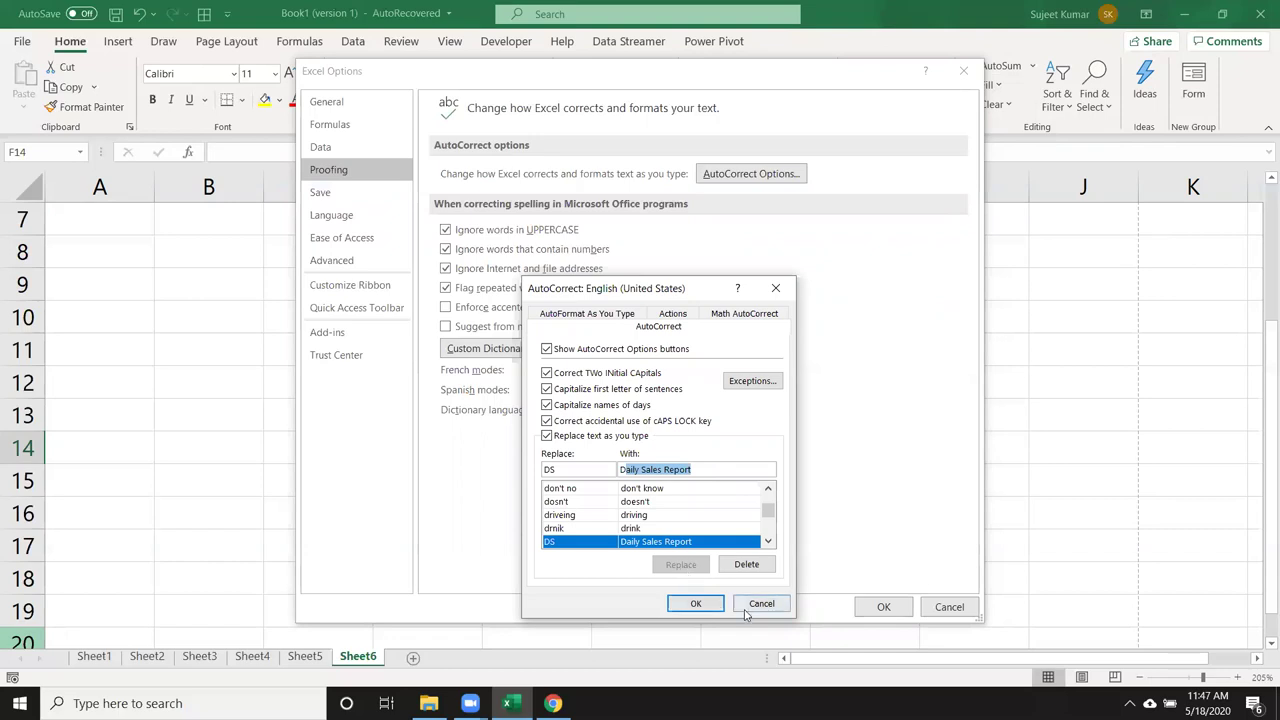
left_click(696, 603)
left_click(884, 606)
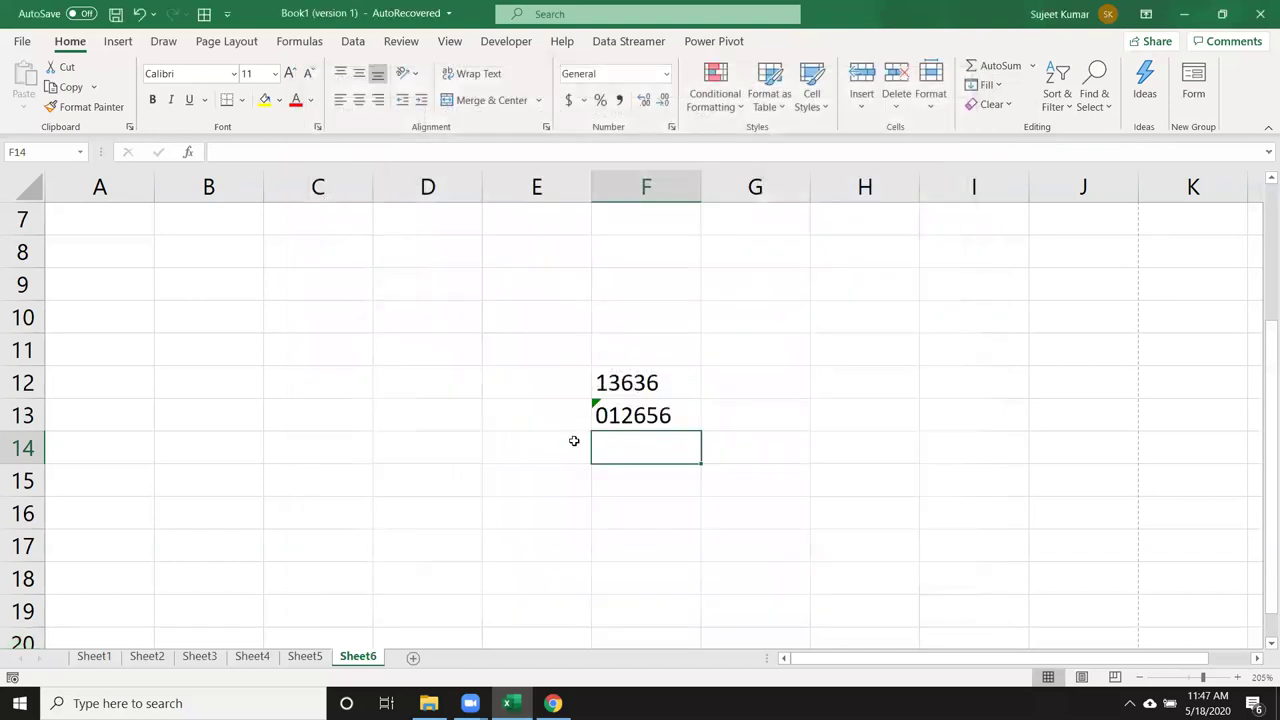
Type DS in C13 so it expands to Daily Sales Report
left_click(327, 418)
type("DS")
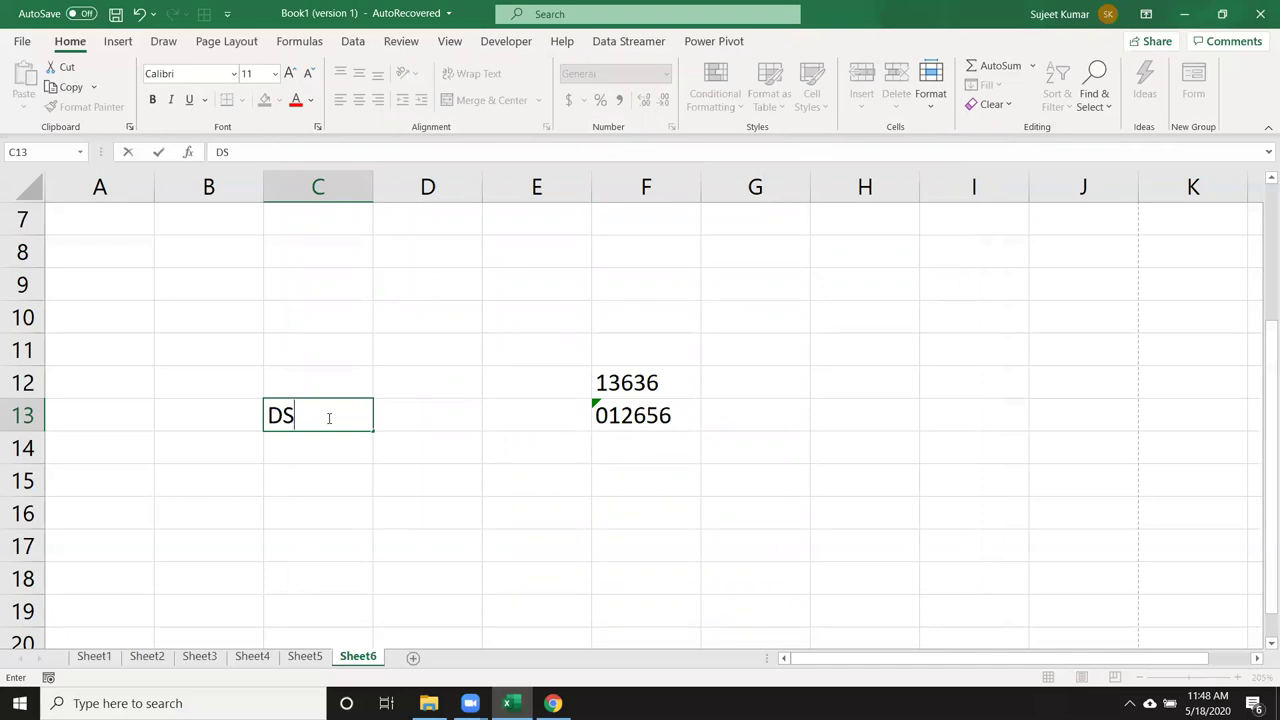
key("Return")
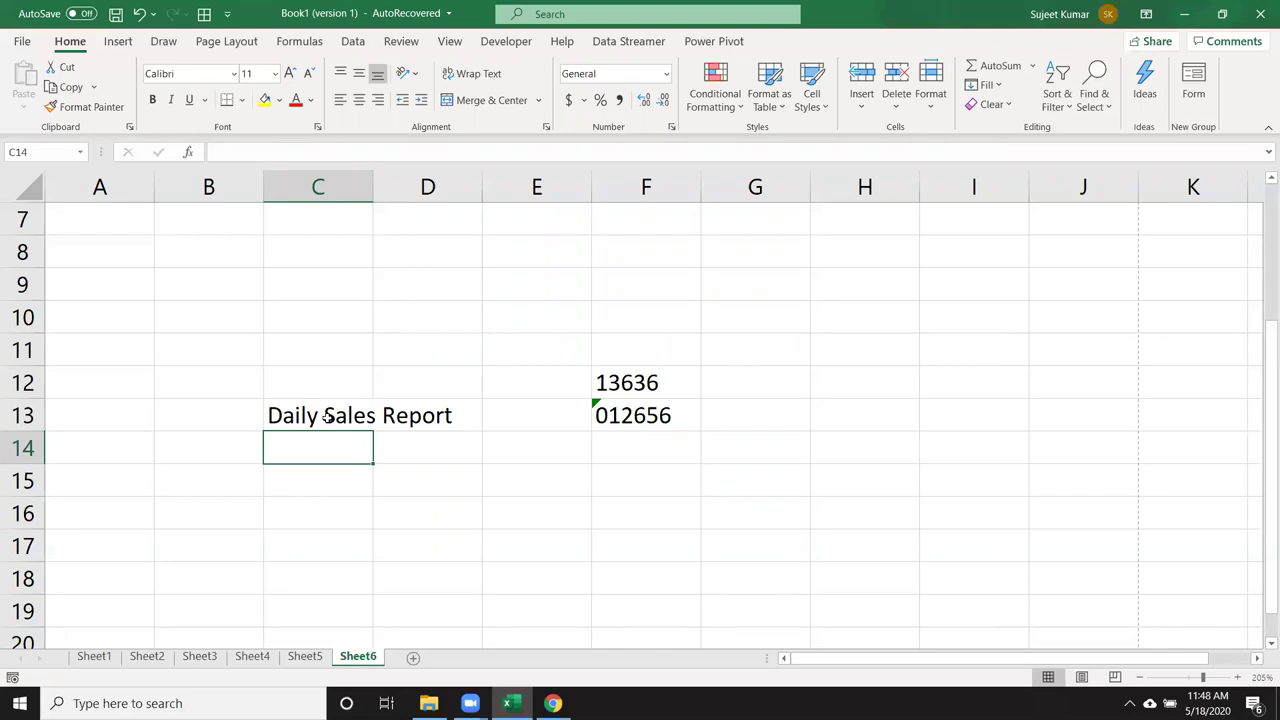
Enter the sample e-mail address in C15 and fill it down through C19 with Ctrl+D
key("Return")
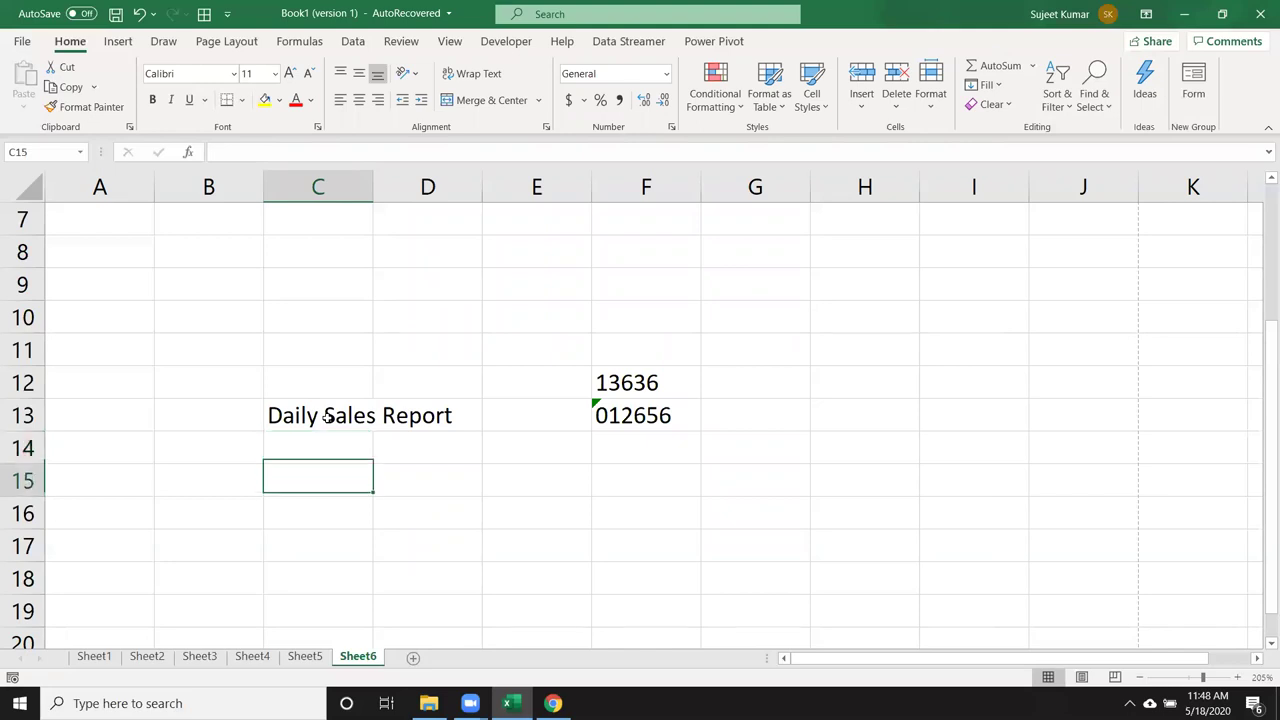
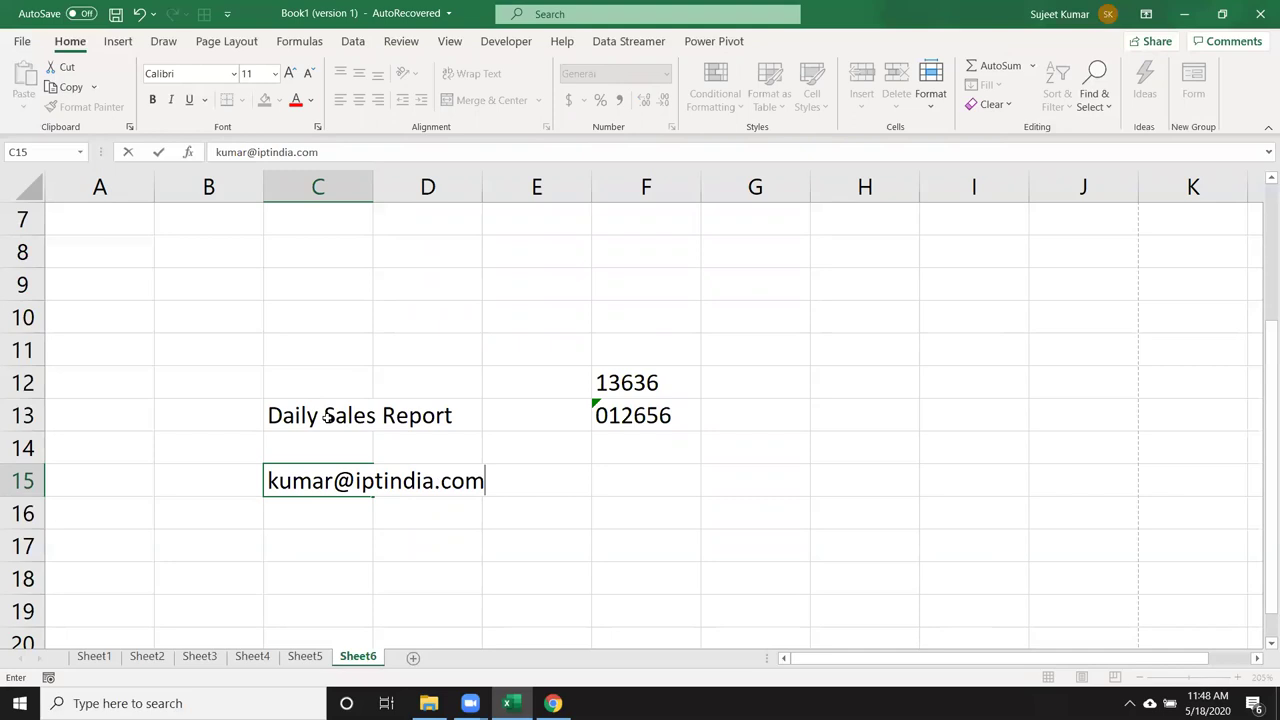
key("Return")
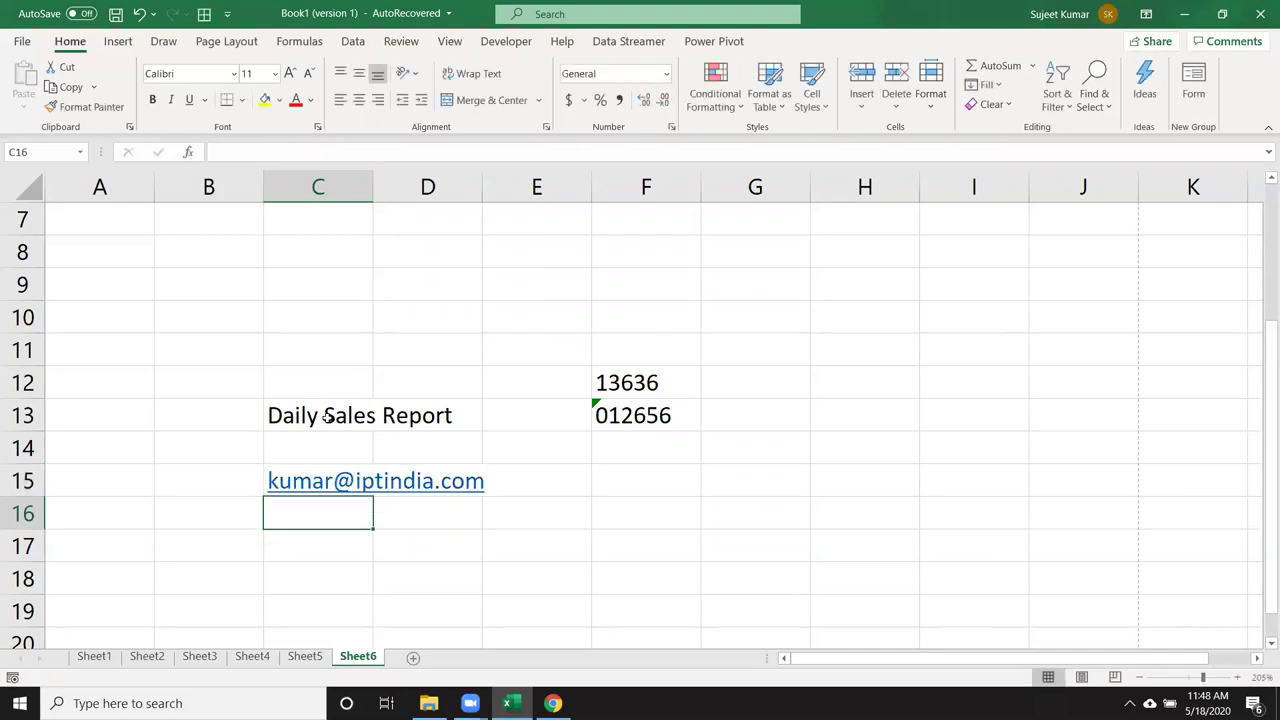
key("Up")
key("shift+Down")
key("shift+Down")
key("shift+Down")
key("shift+Down")
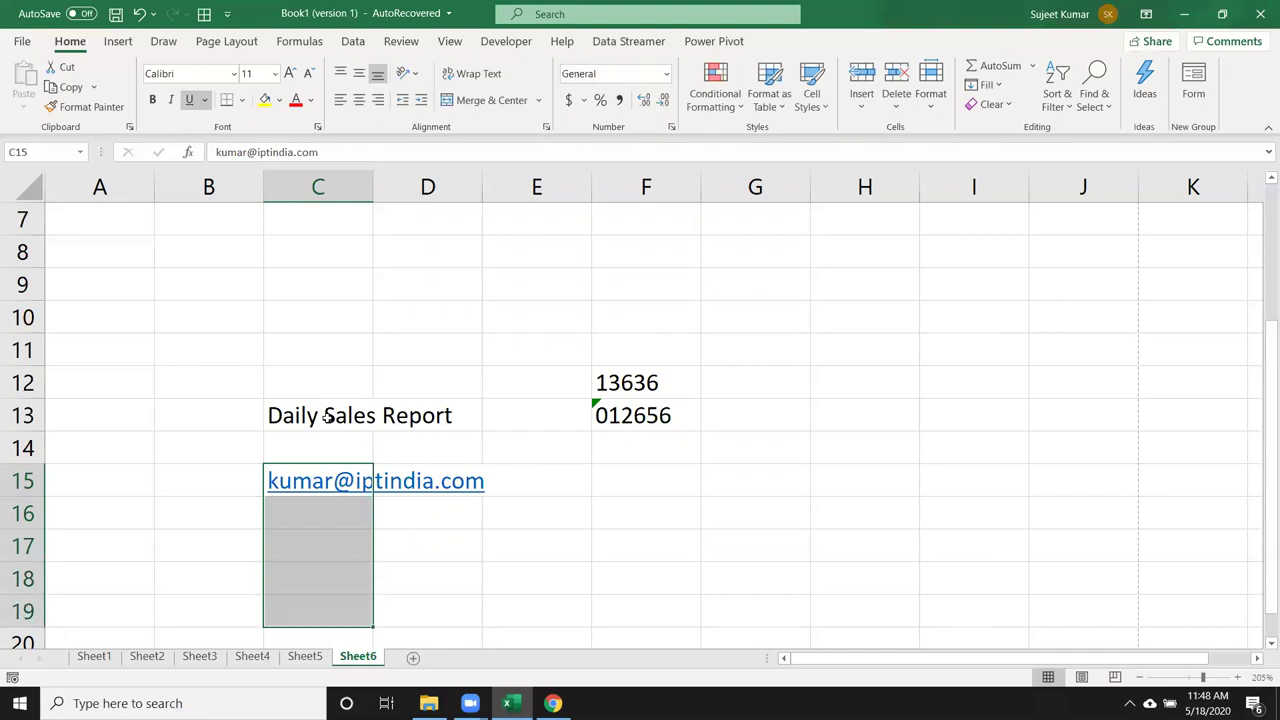
key("ctrl+d")
key("Down")
key("Down")
key("Down")
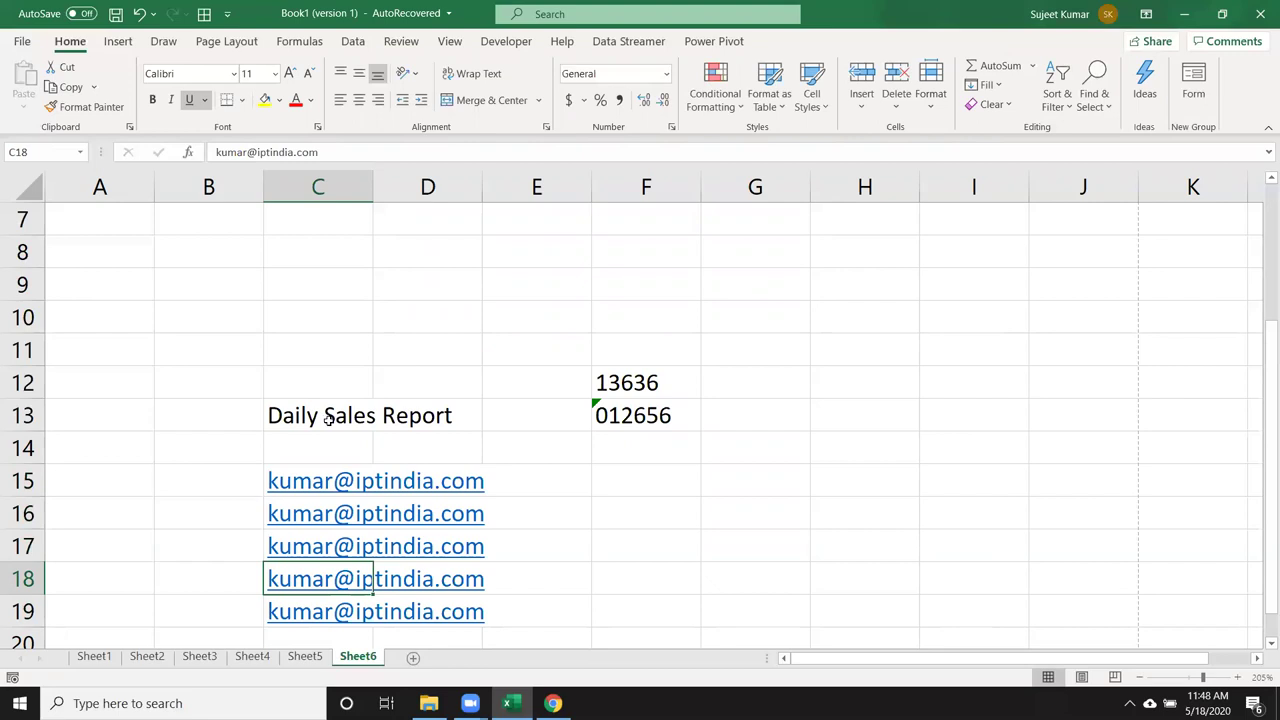
Reselect the hyperlinked e-mail addresses starting at C15
scroll(600, 420, "down", 3)
left_click(575, 425)
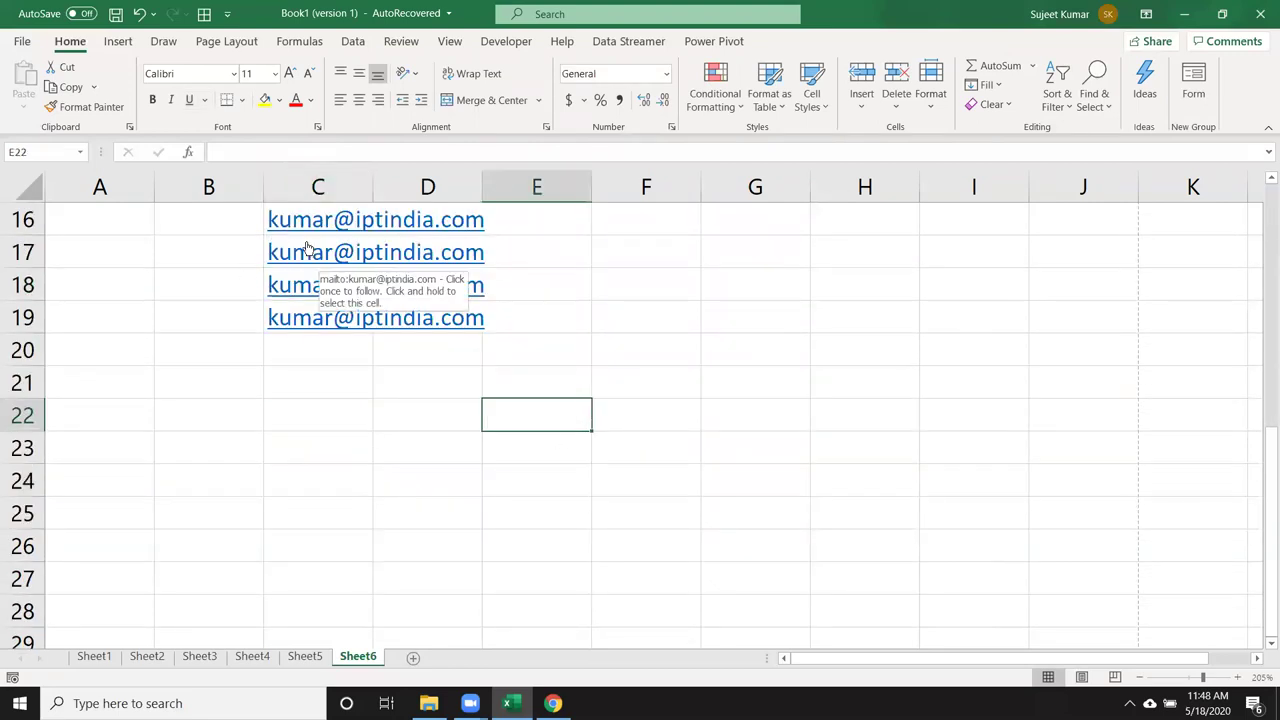
scroll(297, 268, "up", 2)
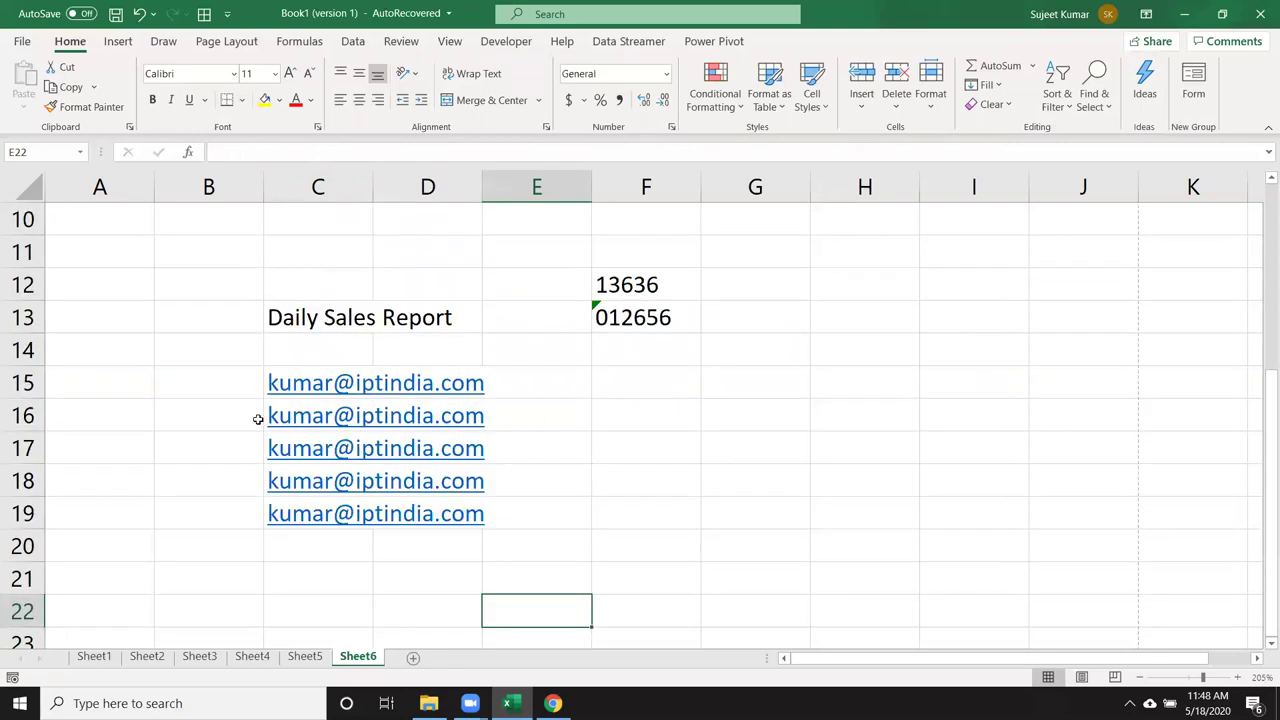
key("Left")
key("Left")
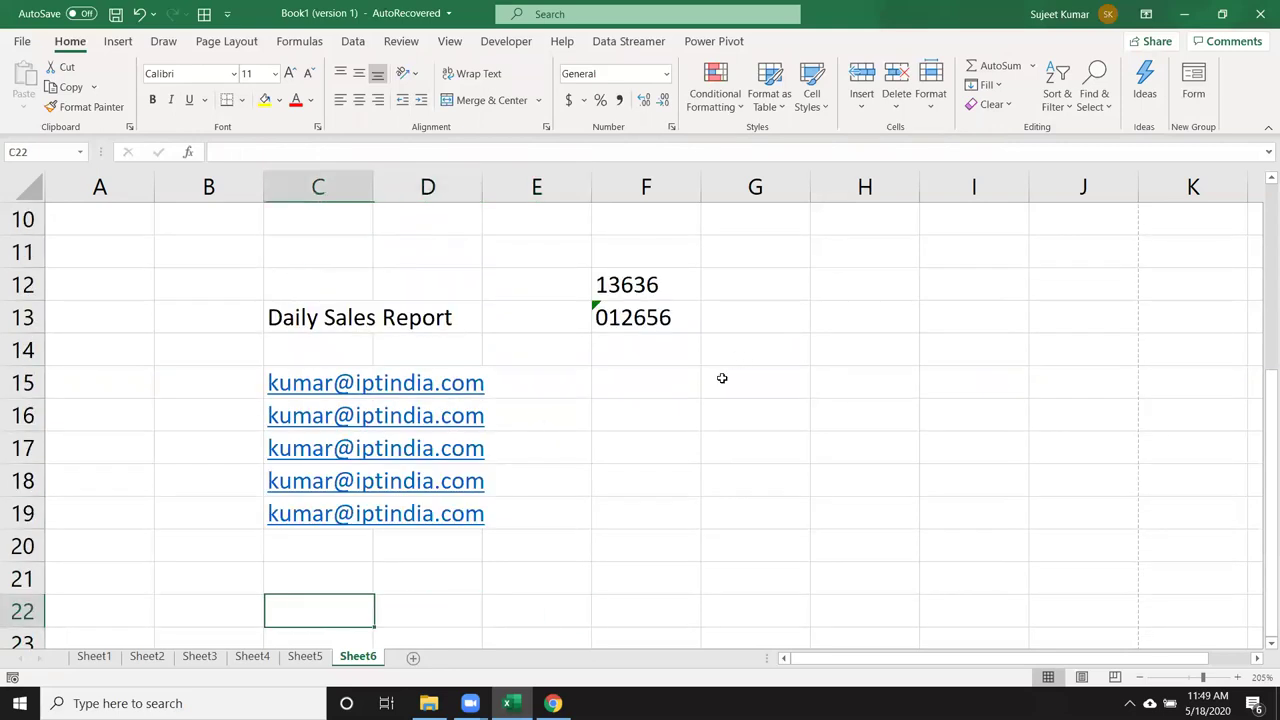
key("Left")
key("ctrl+Up")
scroll(722, 378, "down", 3)
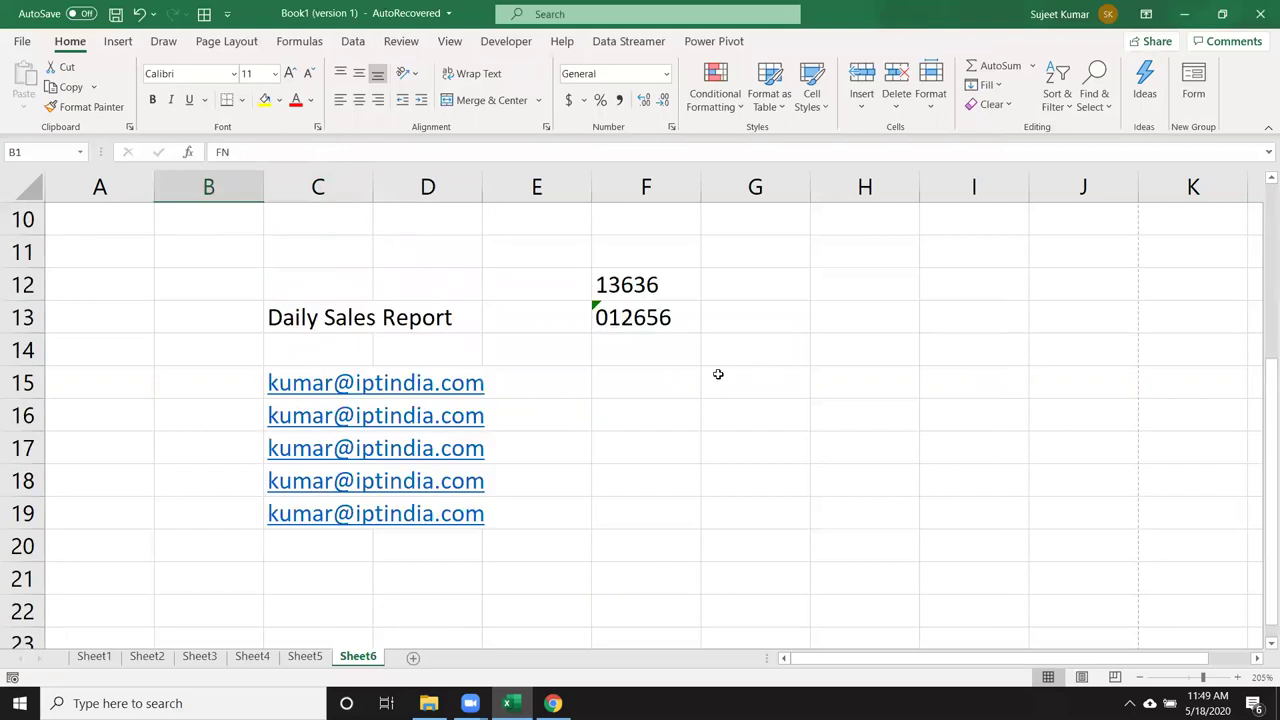
left_click(328, 357)
key("Down")
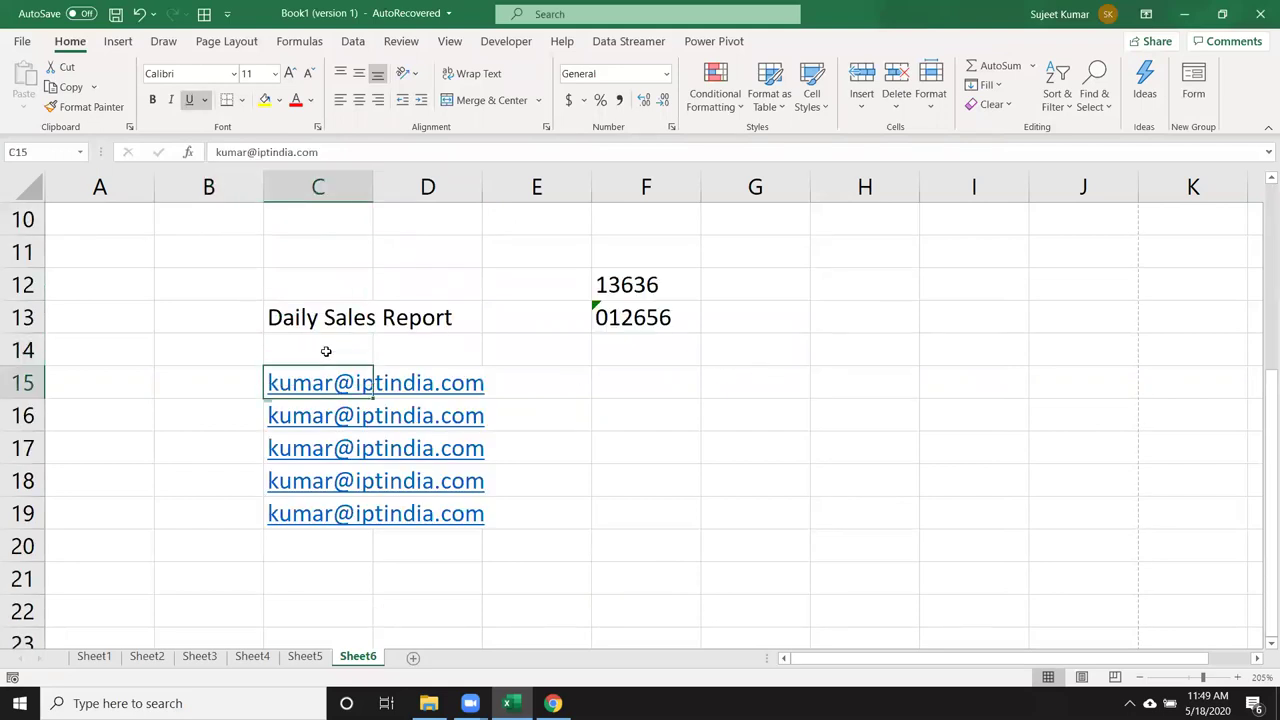
key("shift+Down")
key("shift+Down")
key("shift+Down")
key("shift+Down")
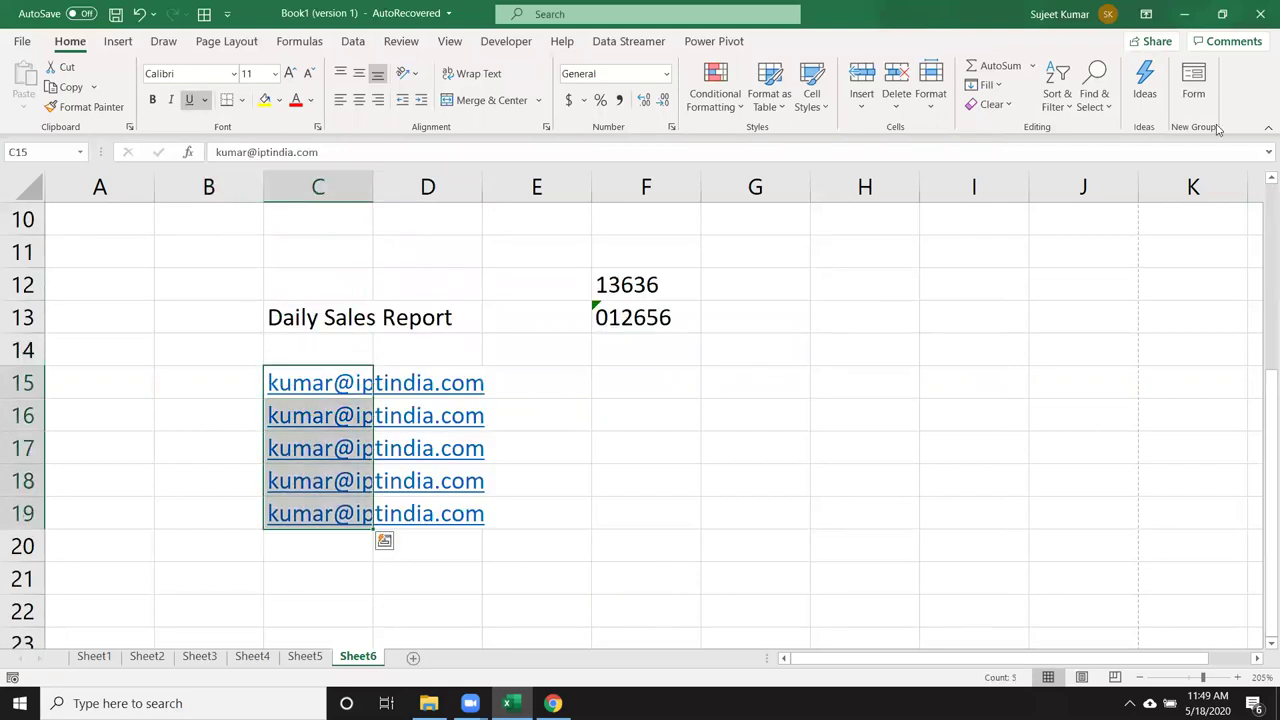
left_click(995, 104)
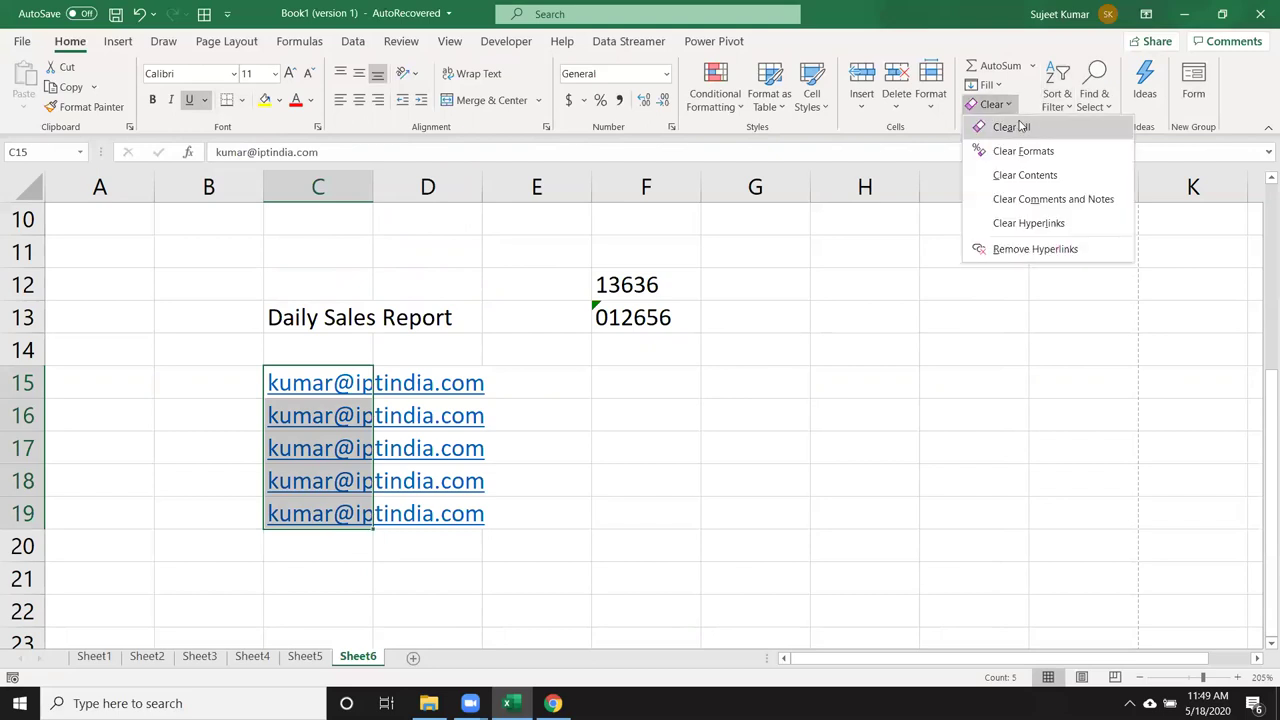
left_click(1050, 249)
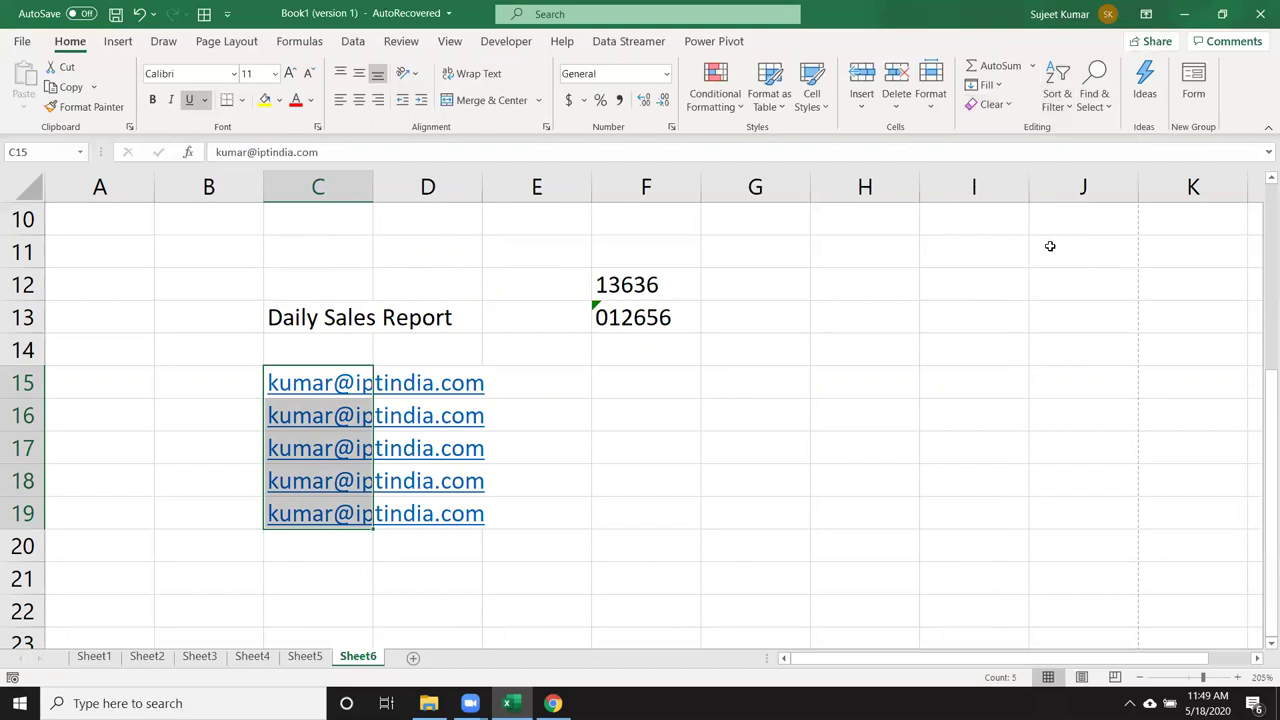
left_click(814, 425)
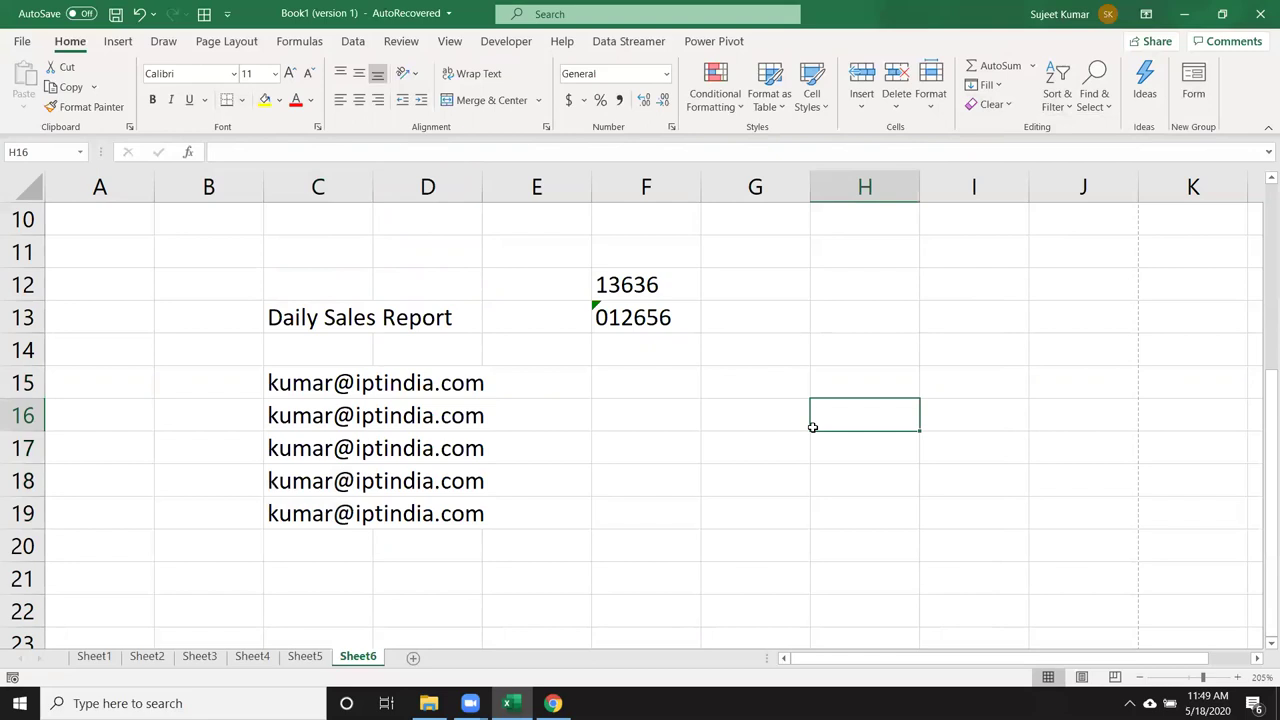
left_click_drag(298, 380, 309, 517)
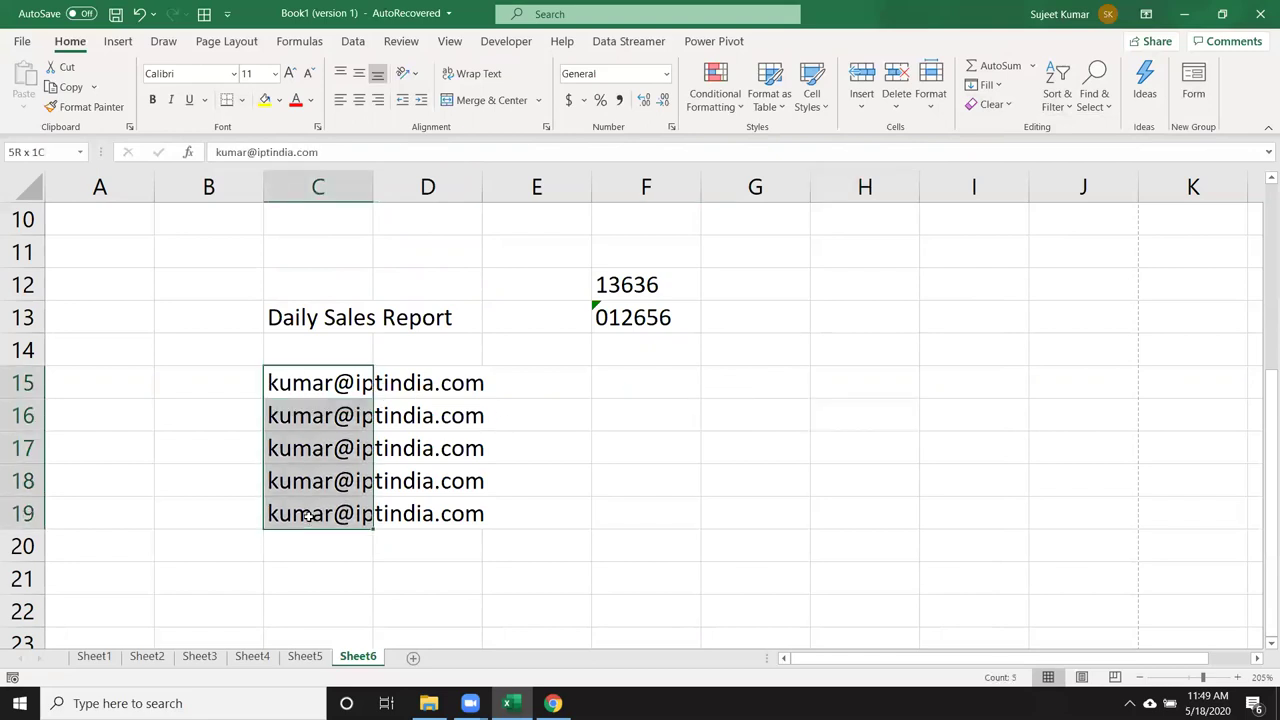
left_click(548, 495)
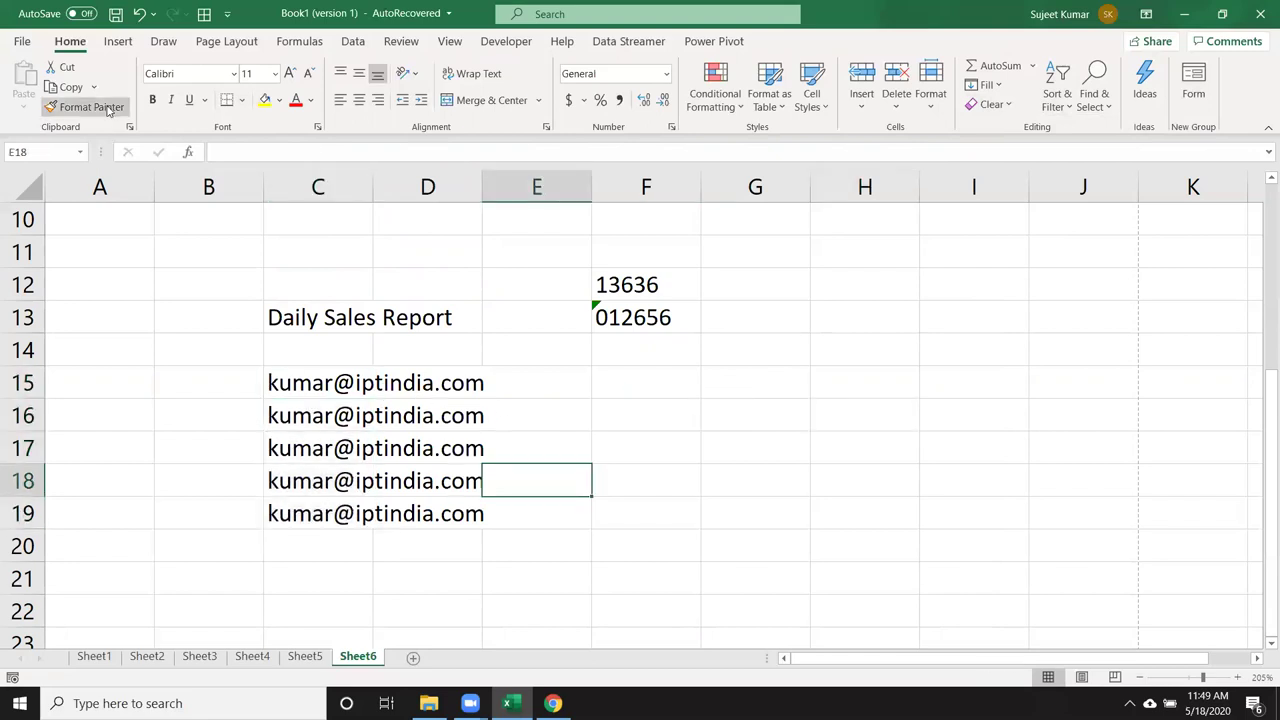
Uncheck 'Internet and network paths with hyperlinks' in AutoFormat As You Type and confirm both dialogs
left_click(24, 44)
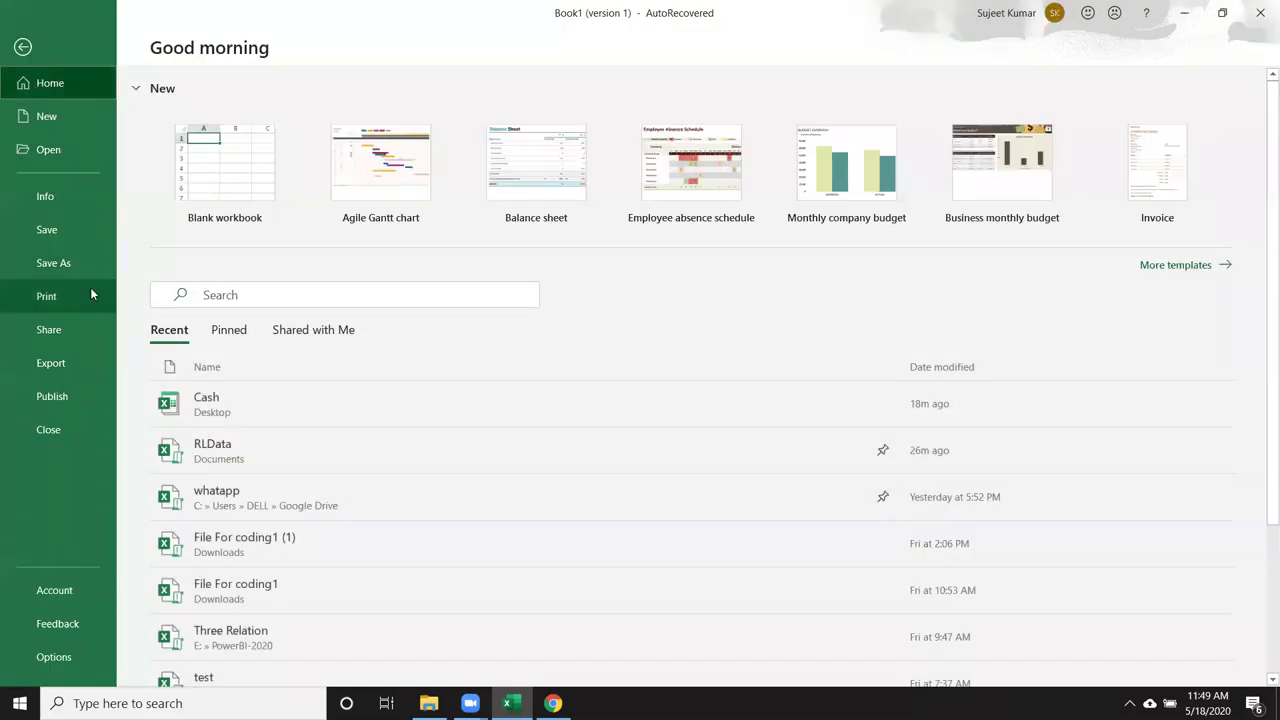
left_click(98, 650)
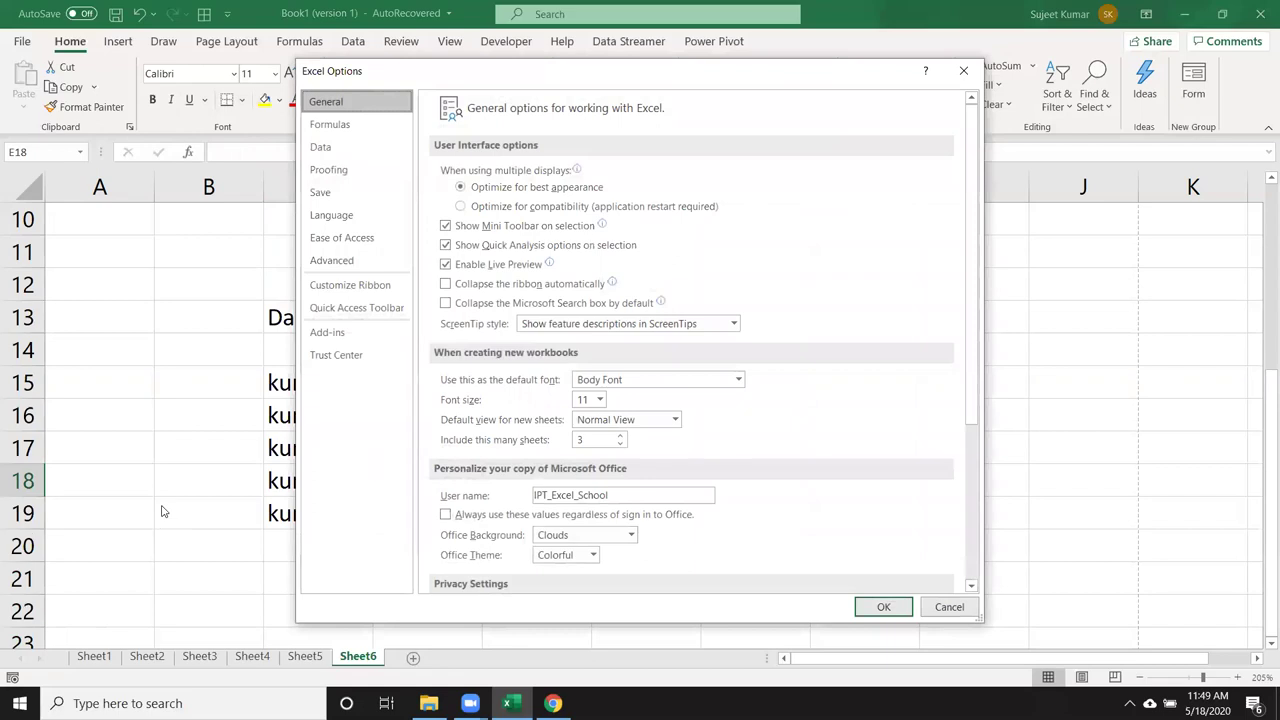
left_click(343, 169)
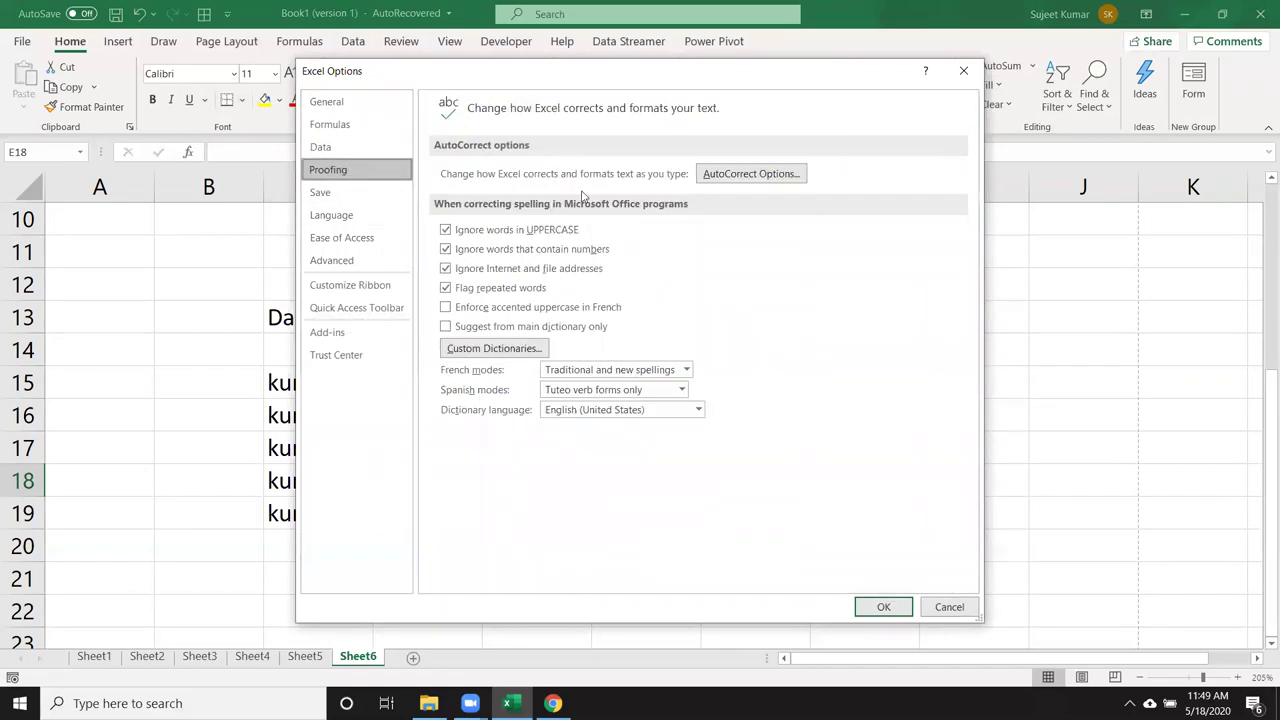
left_click(769, 177)
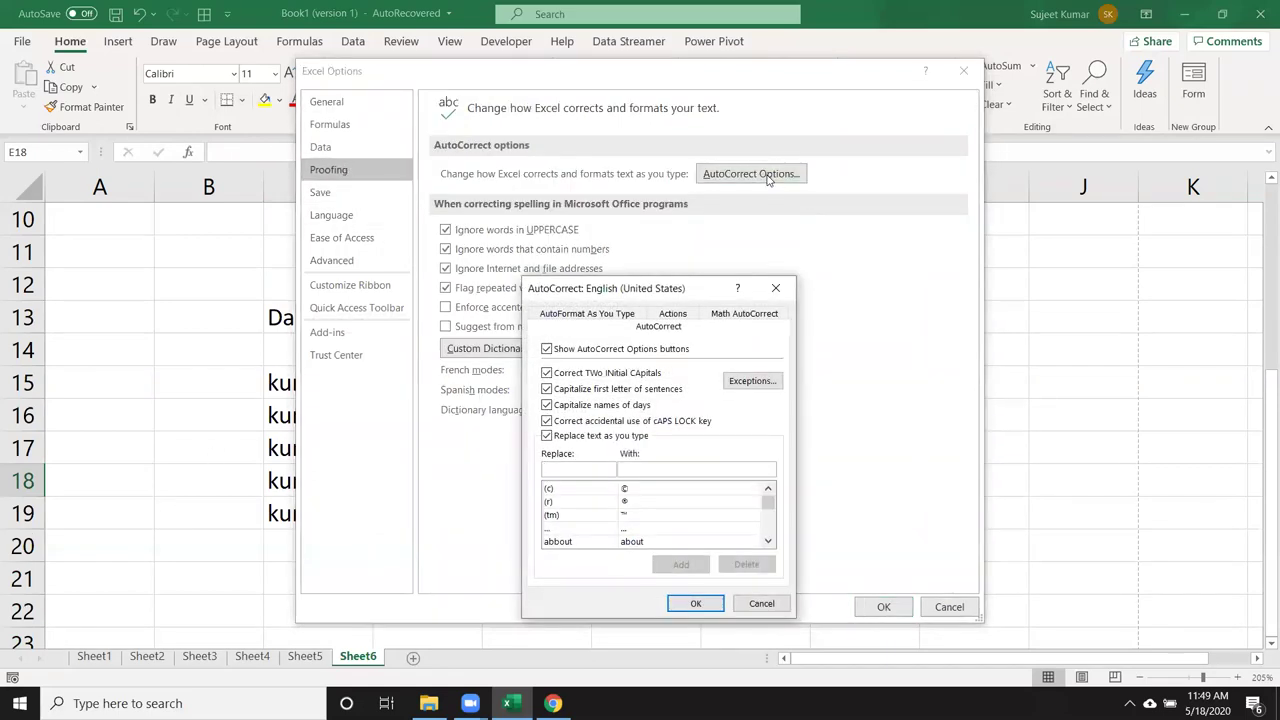
left_click(600, 317)
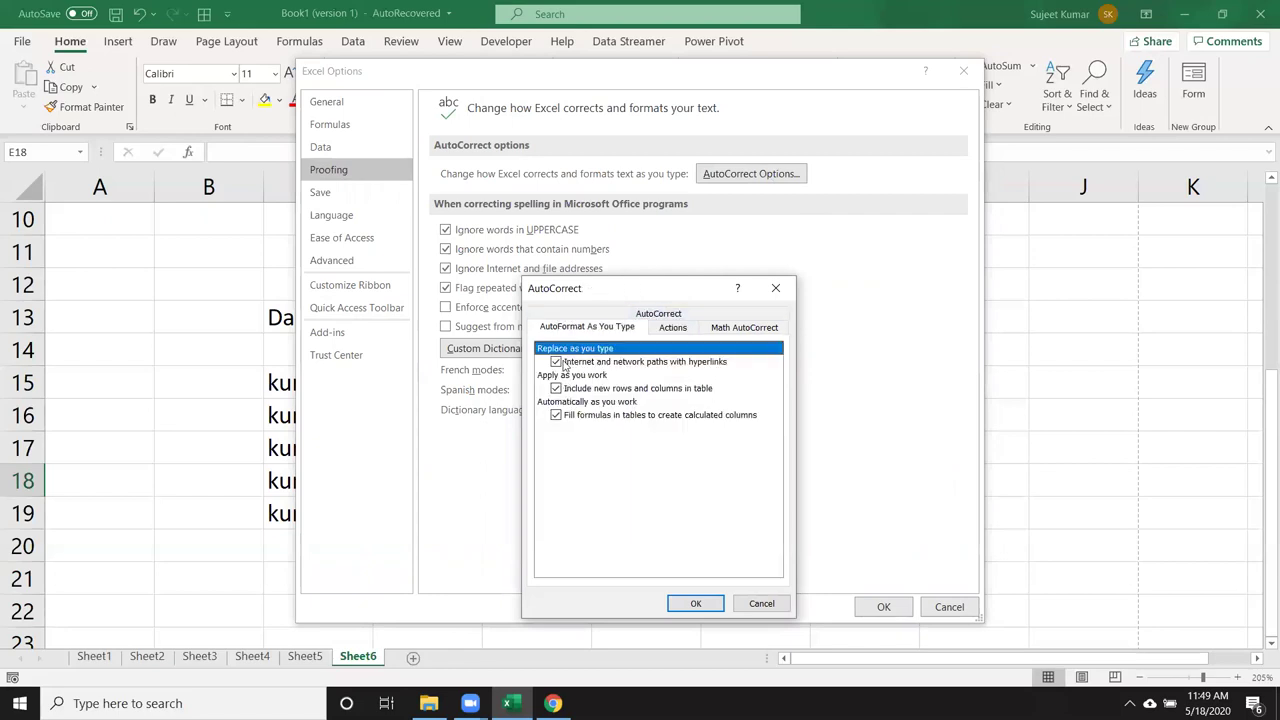
left_click(480, 40)
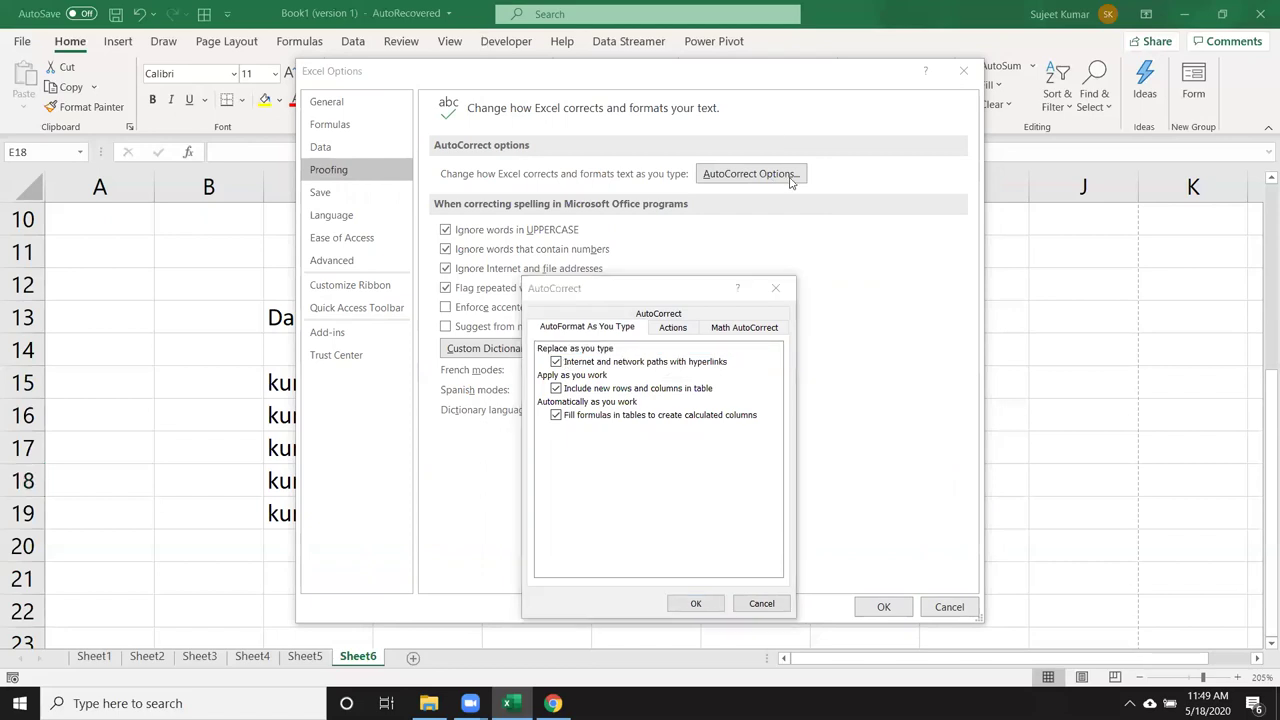
left_click(605, 368)
left_click(557, 362)
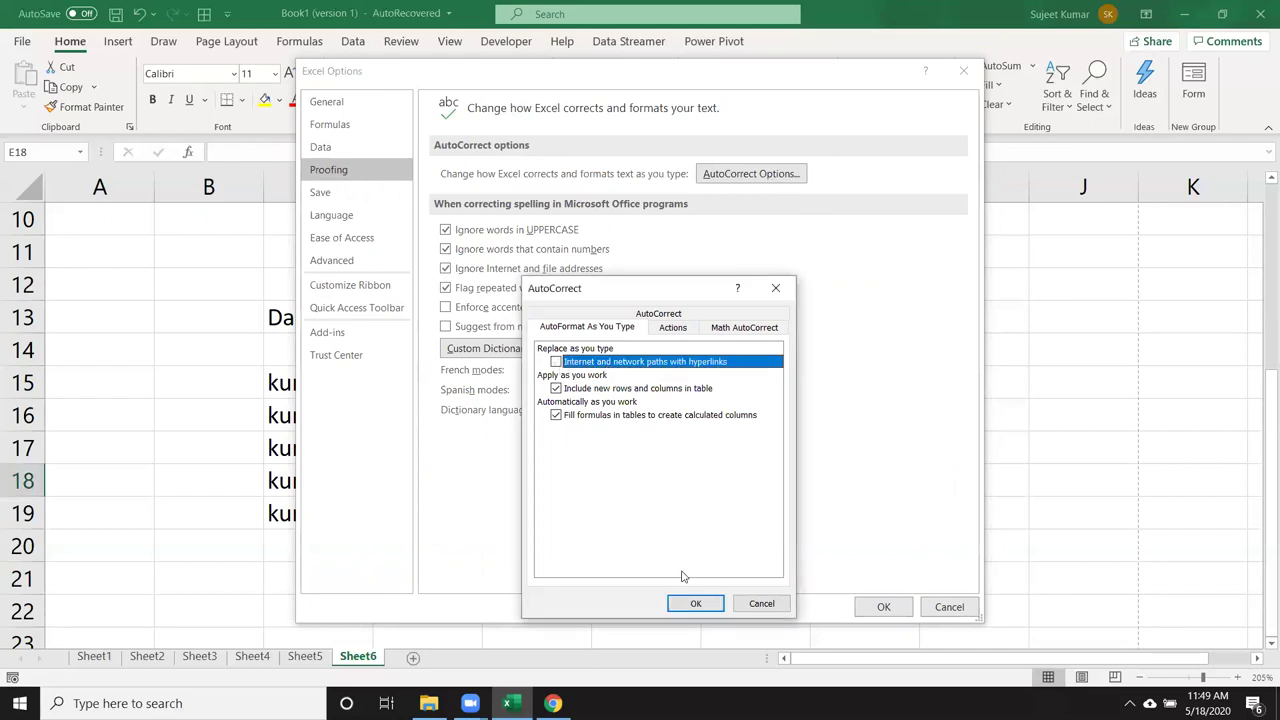
left_click(696, 606)
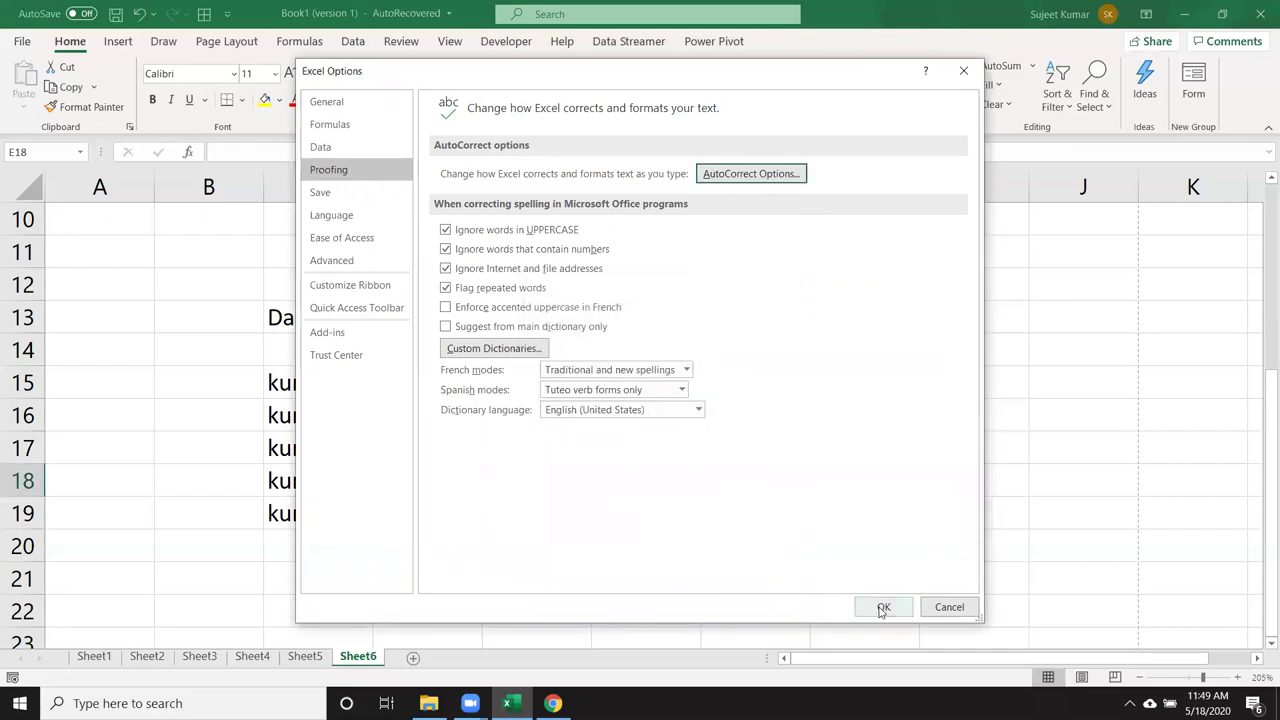
left_click(882, 606)
left_click(748, 351)
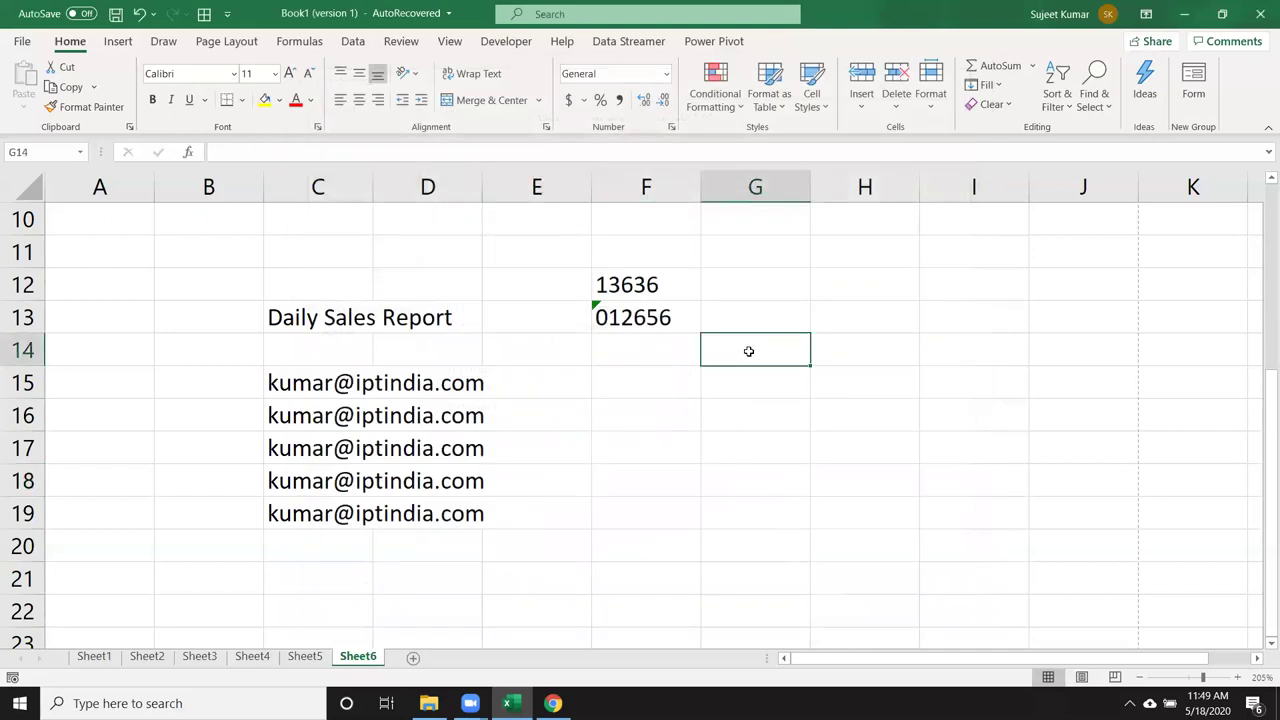
Type the sample e-mail address into G14 as plain text, then select G14:G15 to check it
key("Return")
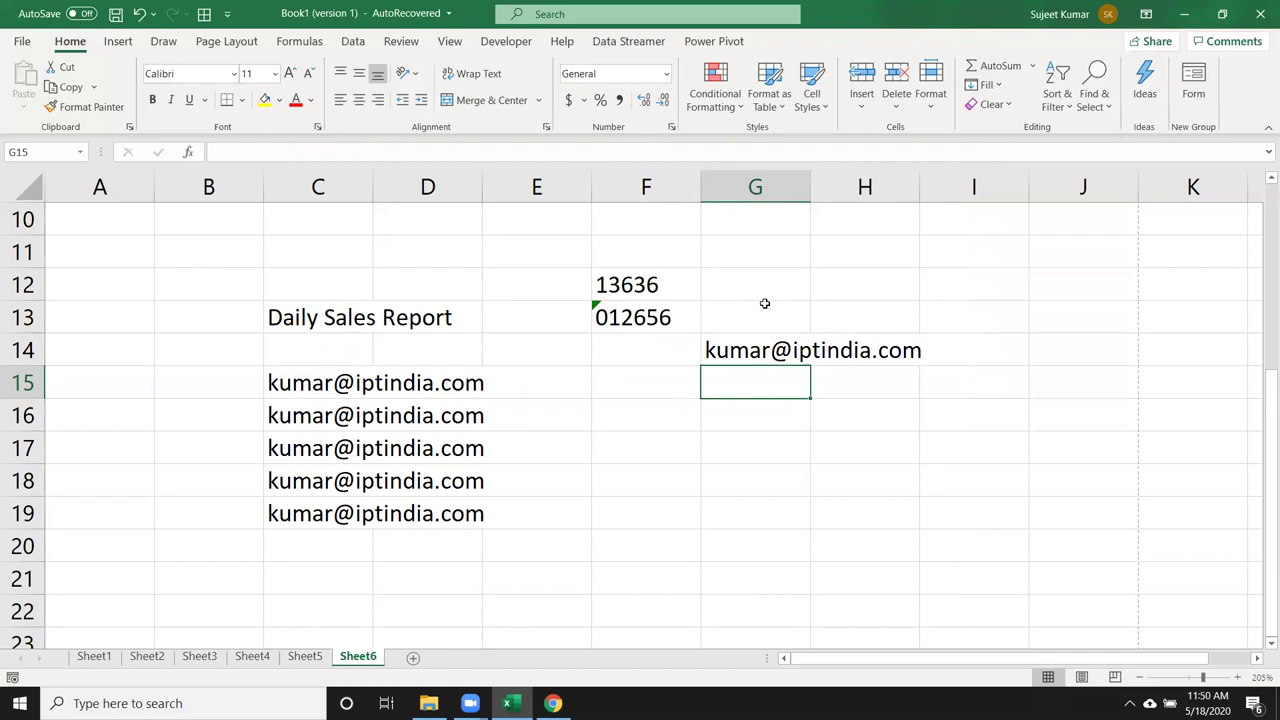
left_click_drag(765, 354, 763, 386)
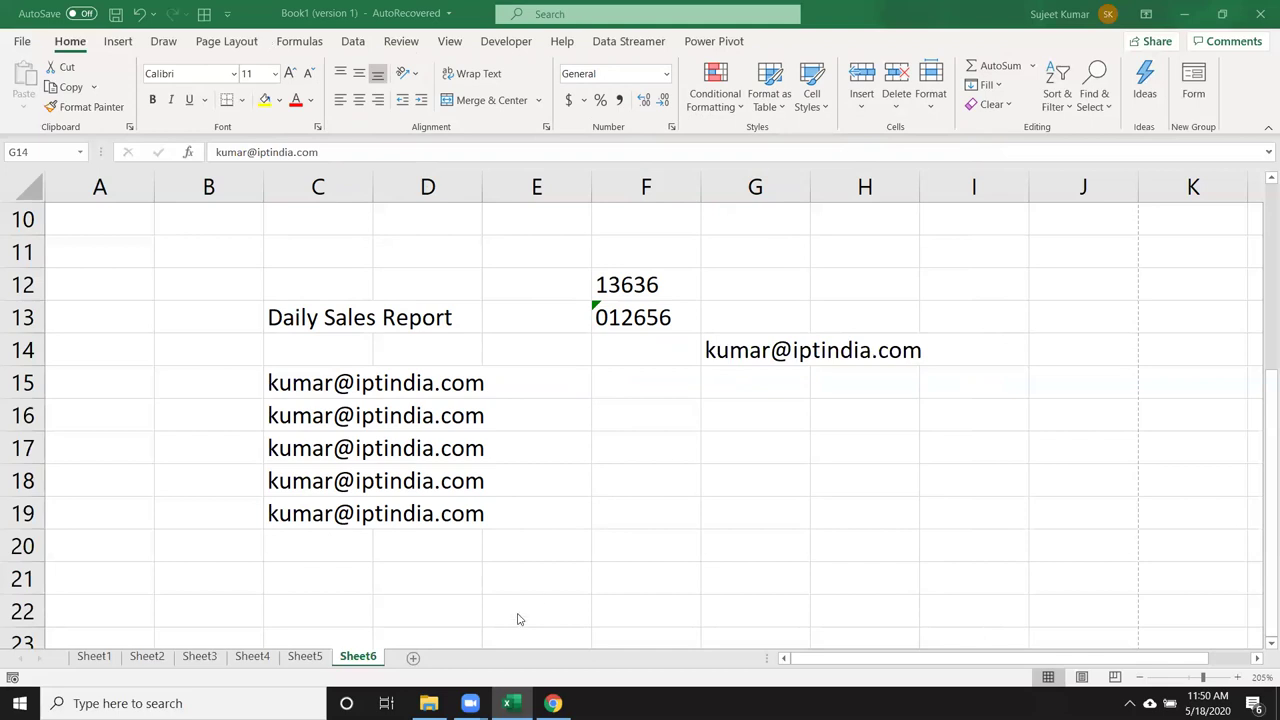
Browse Documents into the 593-item Zoom folder in File Explorer, then minimize back to Excel
left_click(428, 703)
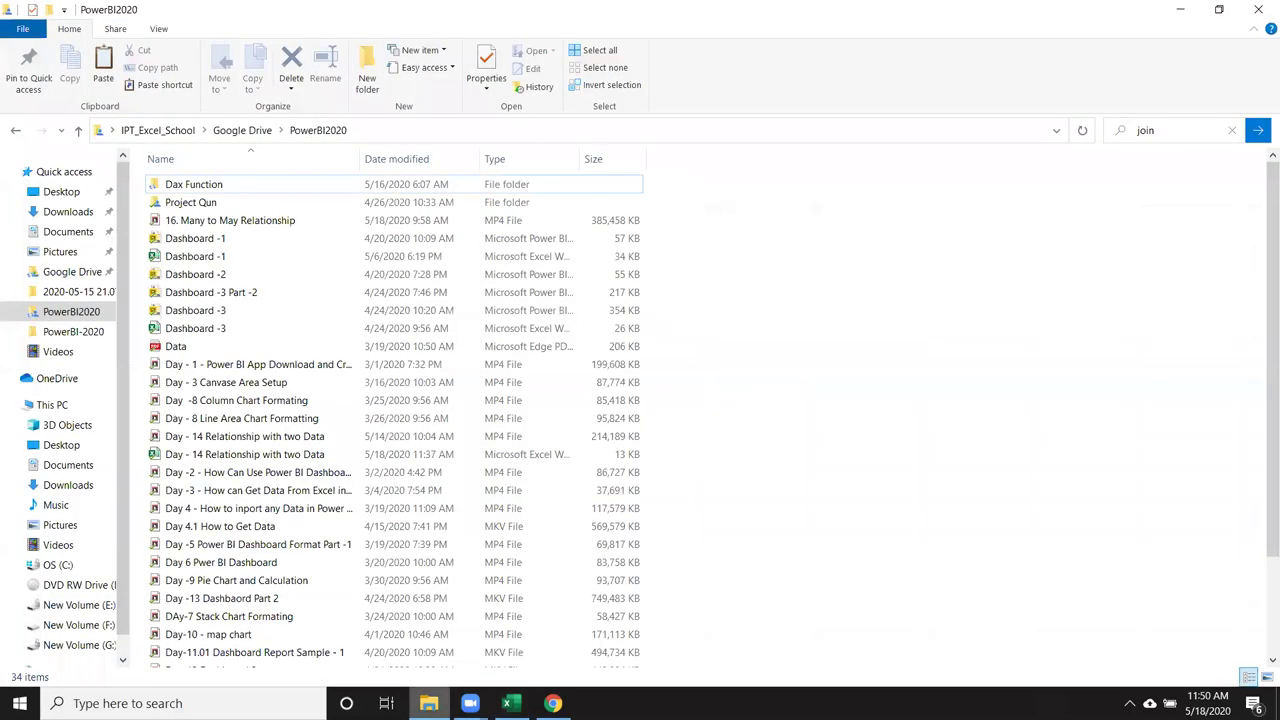
left_click(68, 231)
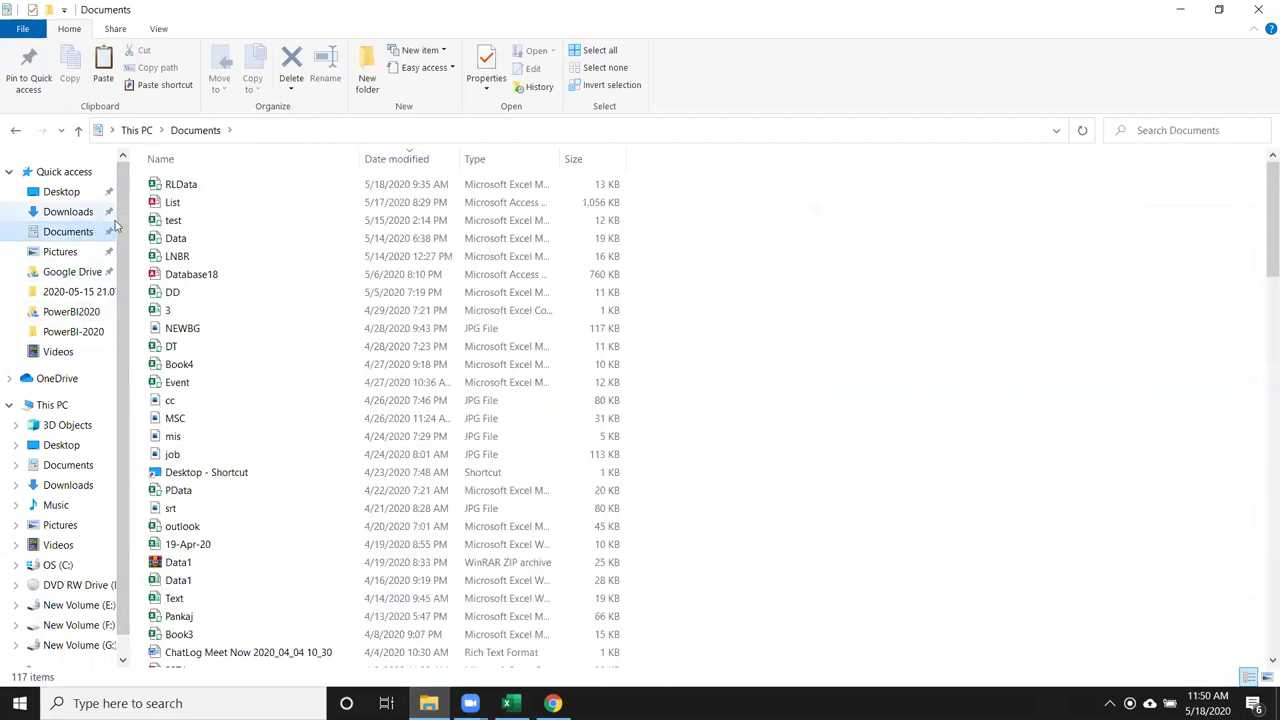
scroll(475, 474, "down", 10)
scroll(475, 474, "down", 10)
scroll(475, 474, "down", 10)
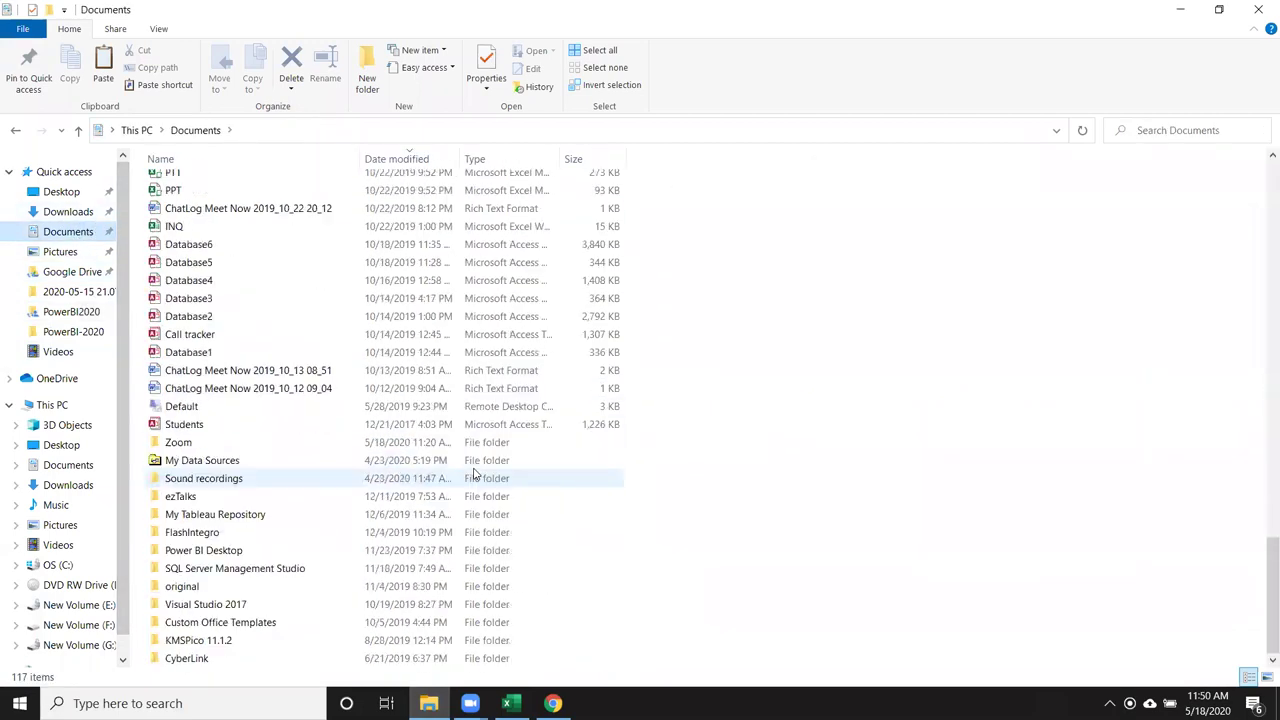
left_click(277, 446)
double_click(277, 446)
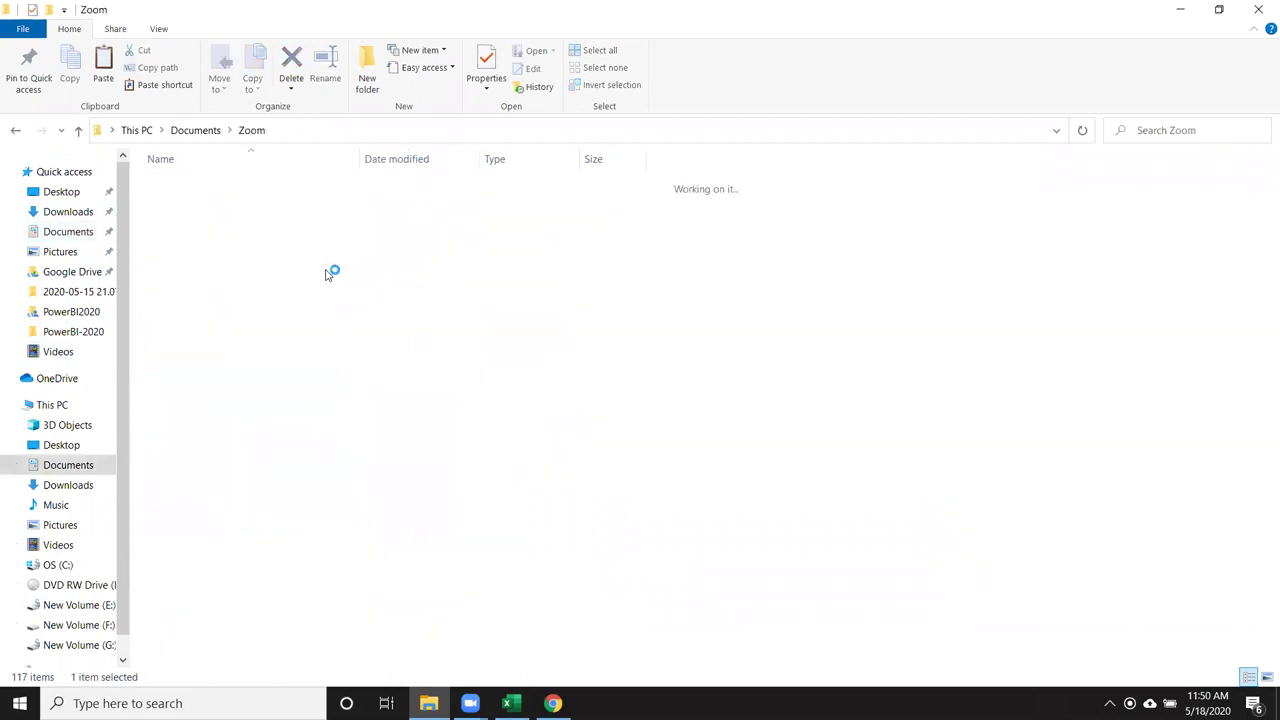
scroll(338, 428, "down", 5)
scroll(340, 430, "down", 5)
scroll(340, 435, "down", 5)
left_click_drag(1265, 240, 1265, 650)
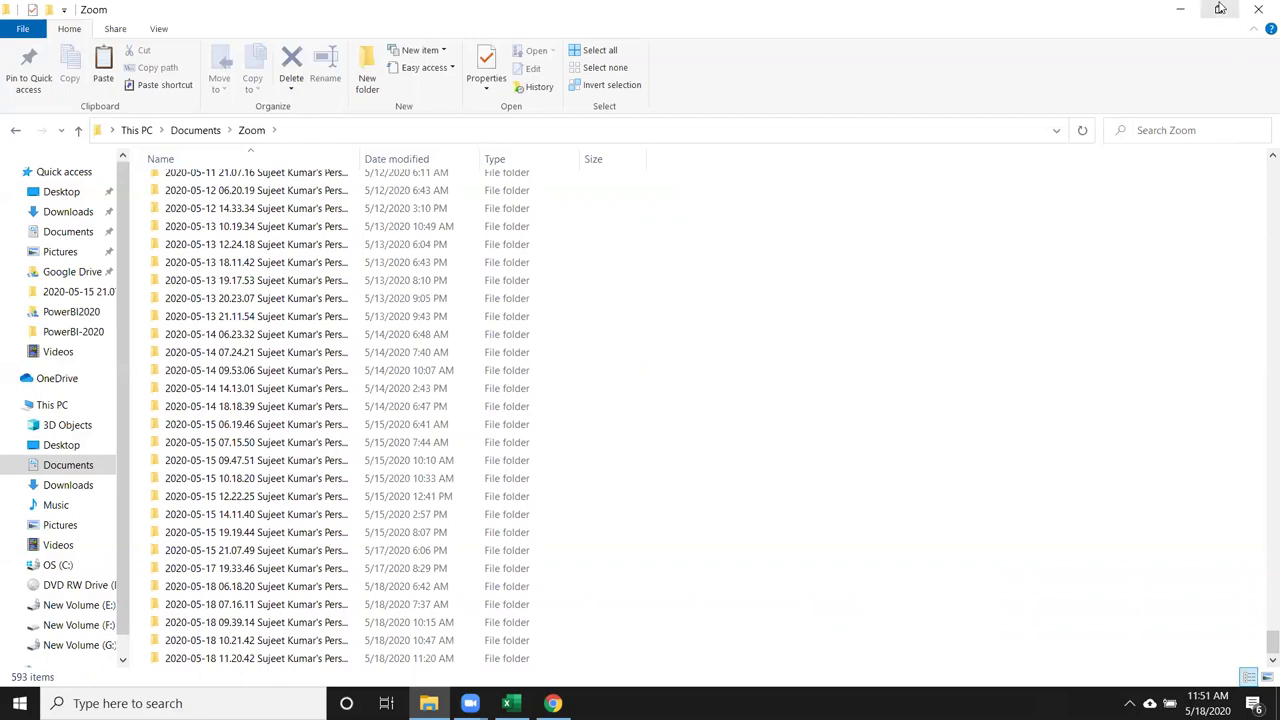
left_click(1183, 10)
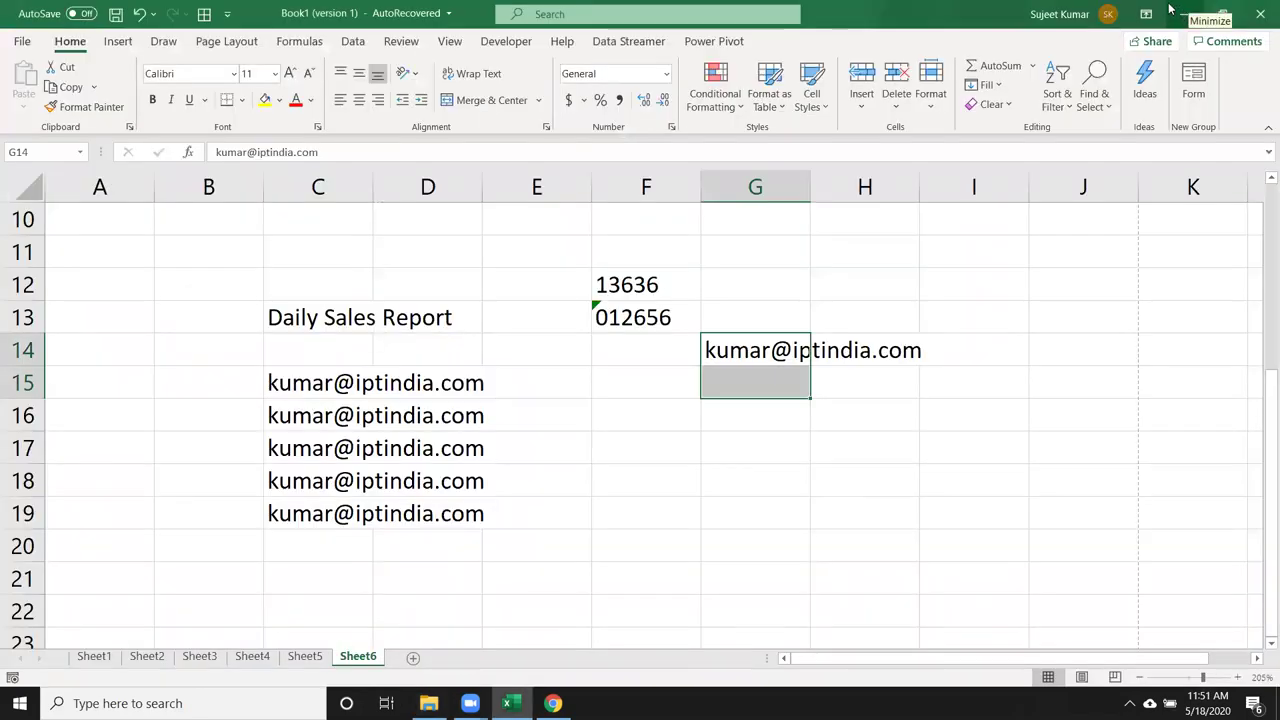
left_click_drag(791, 365, 789, 356)
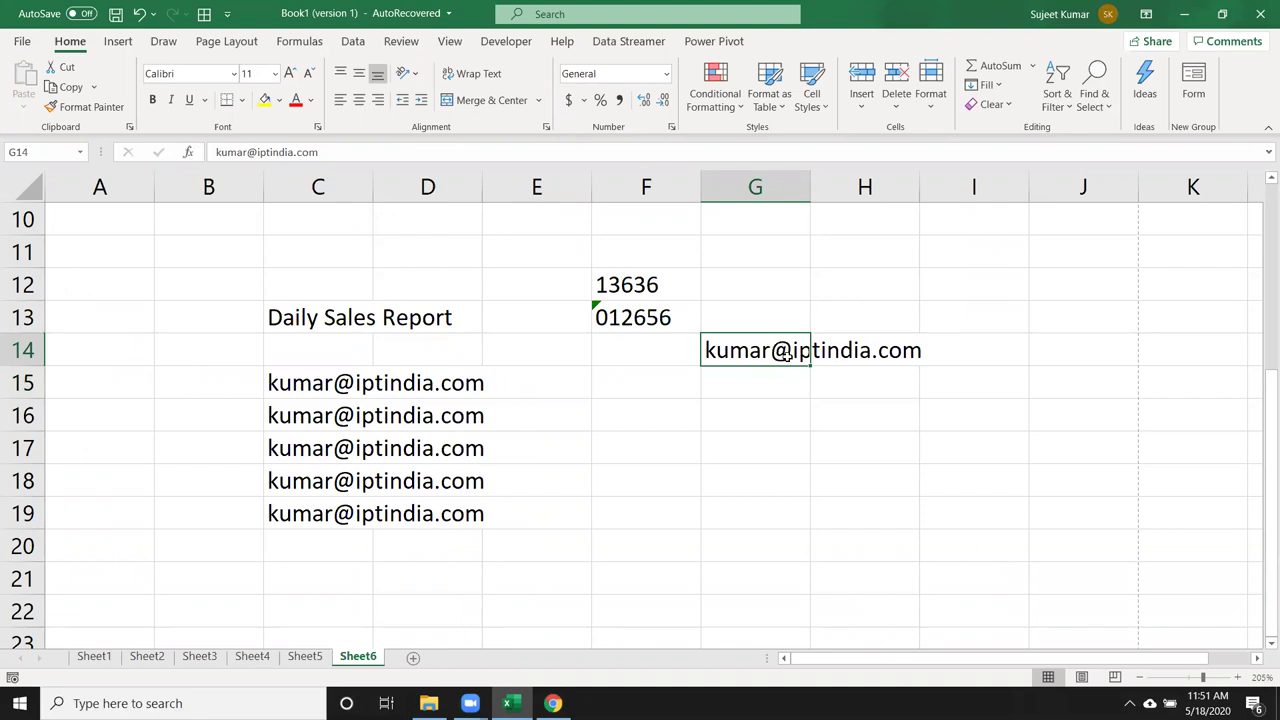
left_click(884, 358)
left_click(746, 411)
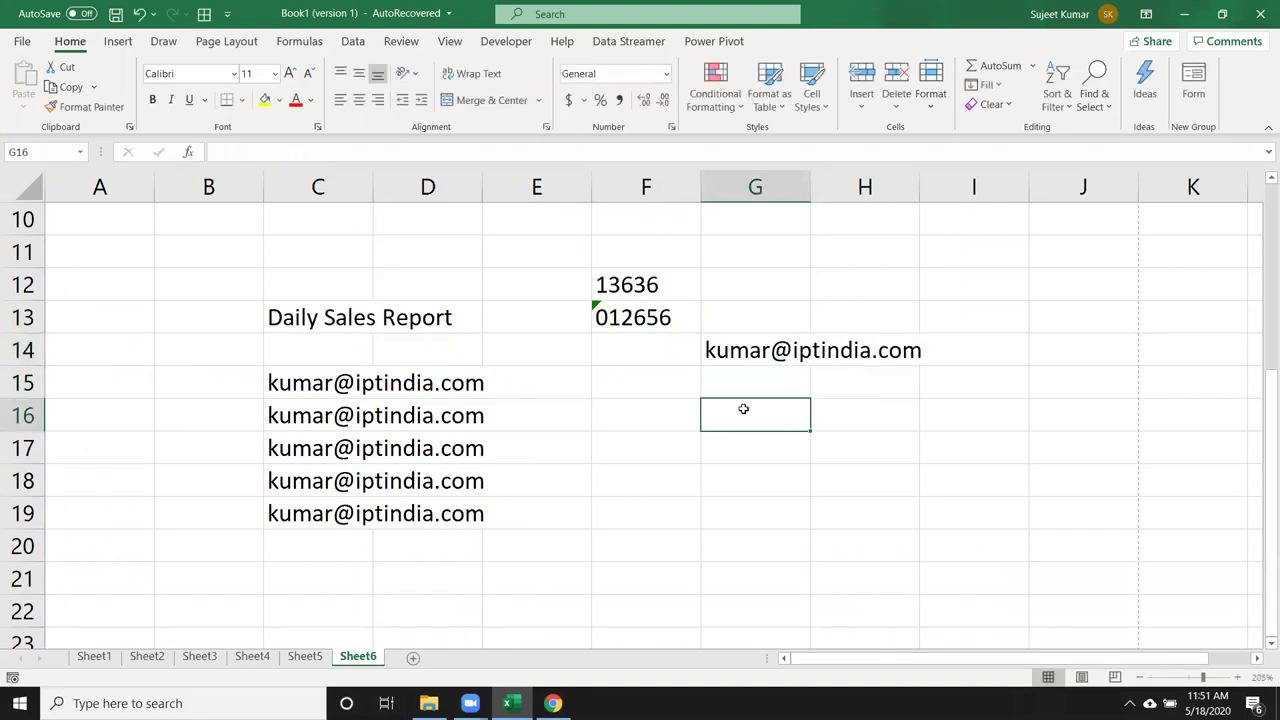
left_click_drag(321, 386, 348, 510)
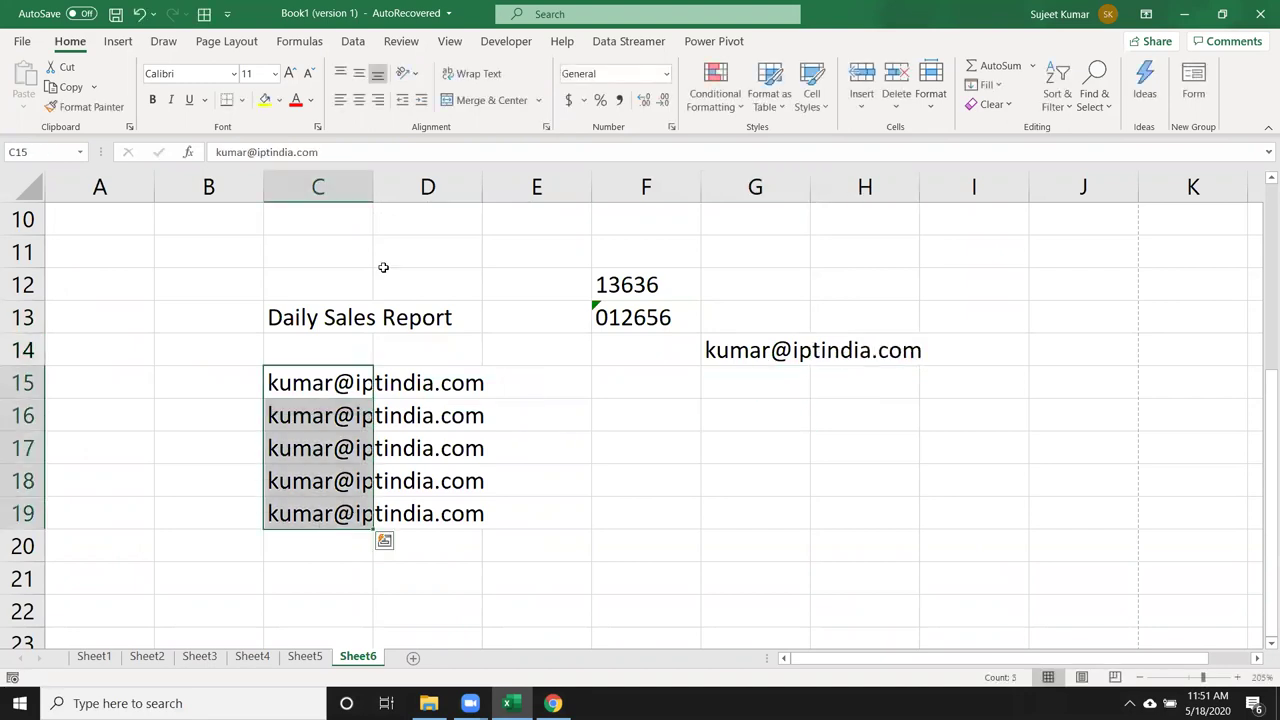